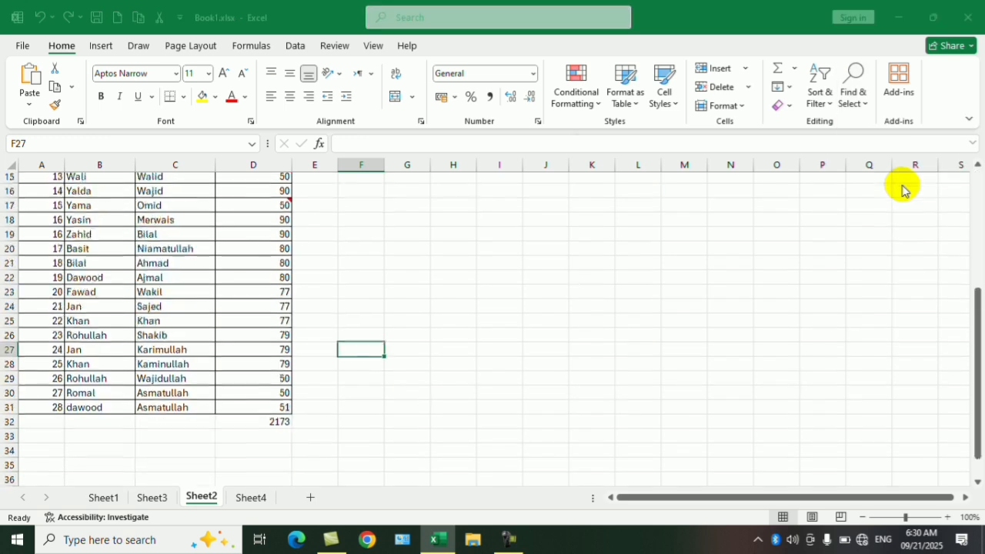
{"action": "left_click_drag", "start_coordinate": [702, 144], "coordinate": [708, 90]}
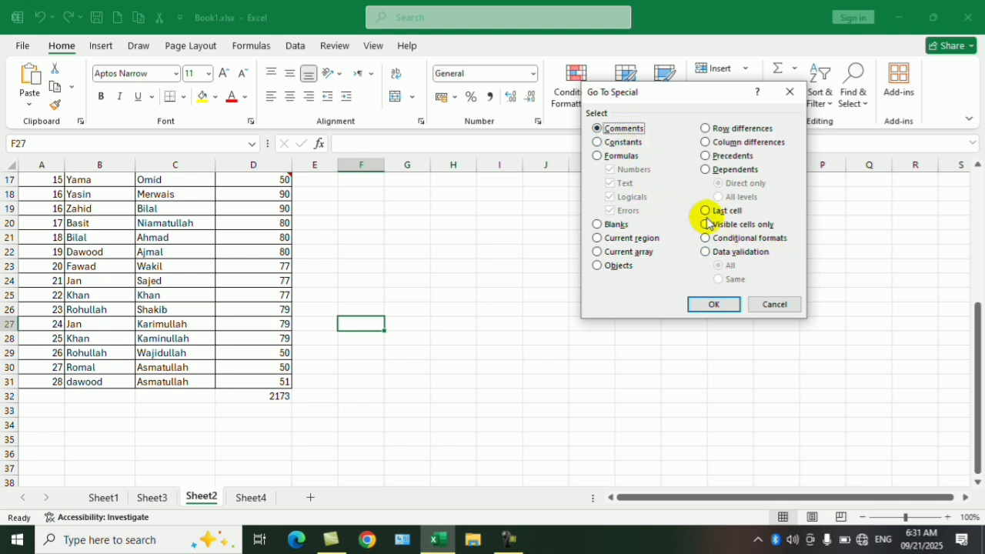
{"action": "left_click", "coordinate": [783, 305]}
{"action": "scroll", "coordinate": [639, 292], "scroll_direction": "up", "scroll_amount": 1}
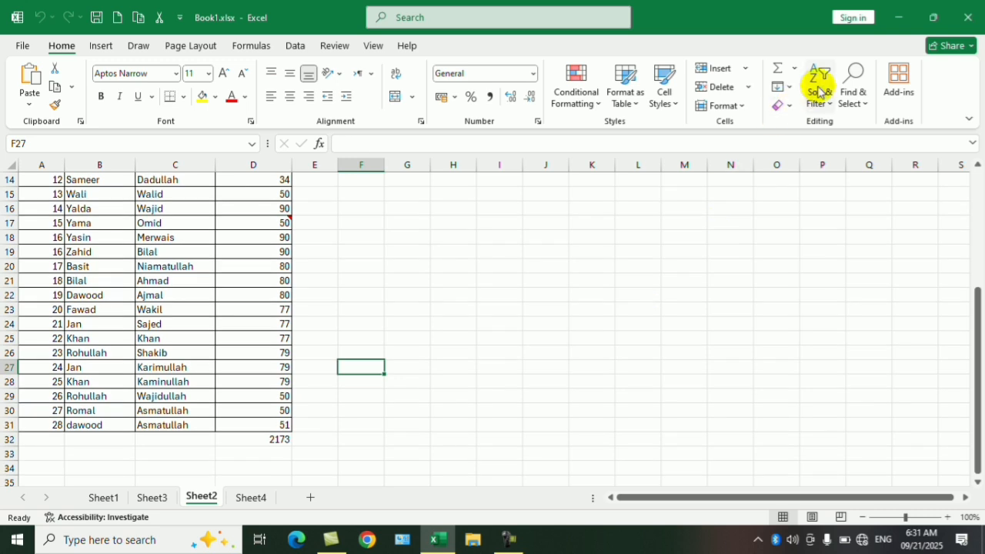
{"action": "left_click", "coordinate": [852, 85]}
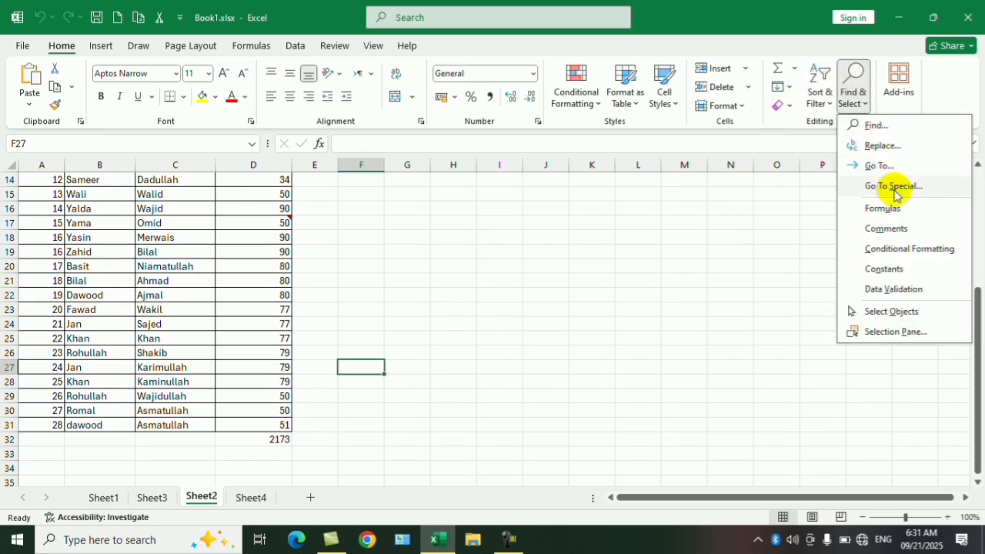
{"action": "left_click", "coordinate": [661, 253]}
{"action": "scroll", "coordinate": [435, 303], "scroll_direction": "up", "scroll_amount": 1}
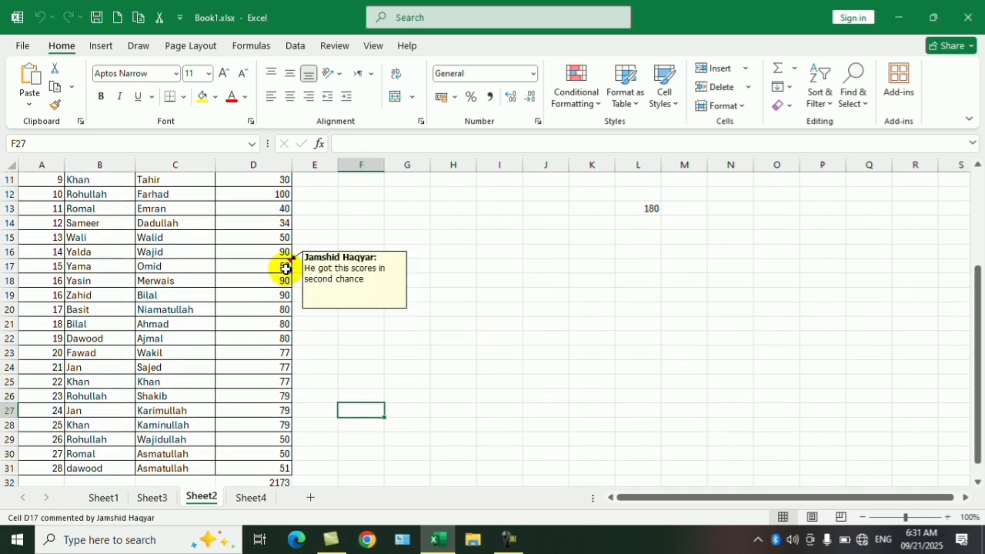
- Add a comment to the marks total in cell D32 reading "دا مجموعه ده"
{"action": "scroll", "coordinate": [270, 346], "scroll_direction": "down", "scroll_amount": 5}
{"action": "left_click", "coordinate": [282, 264]}
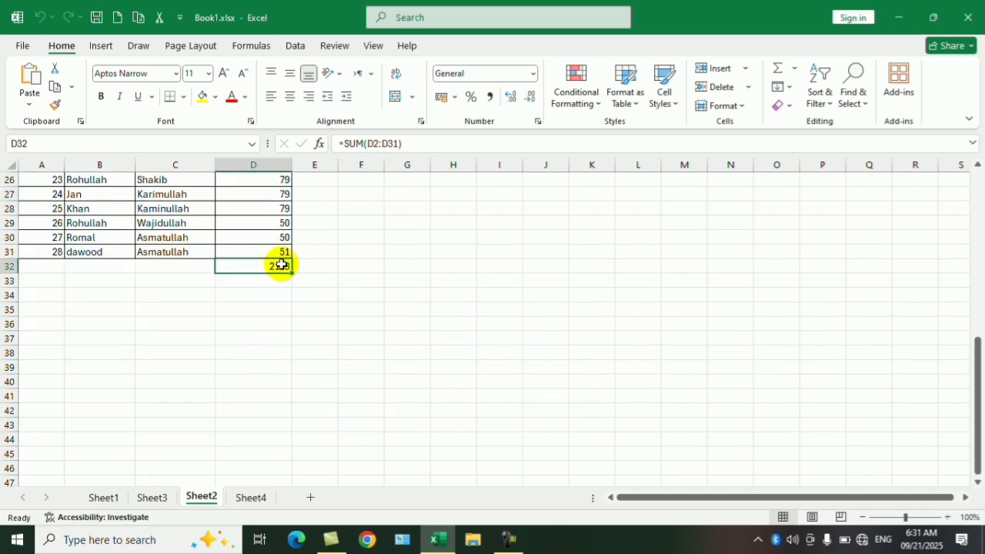
{"action": "right_click", "coordinate": [281, 267]}
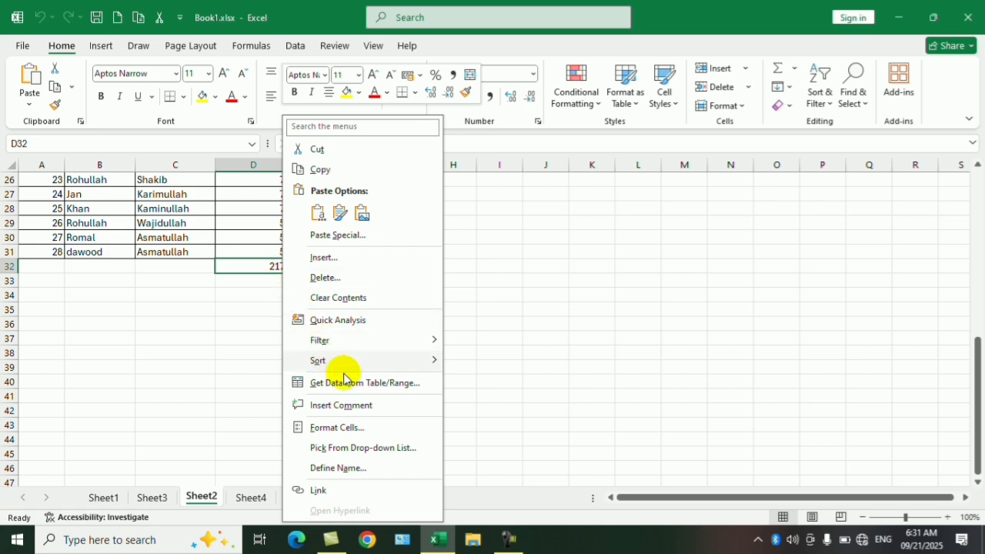
{"action": "left_click", "coordinate": [362, 408]}
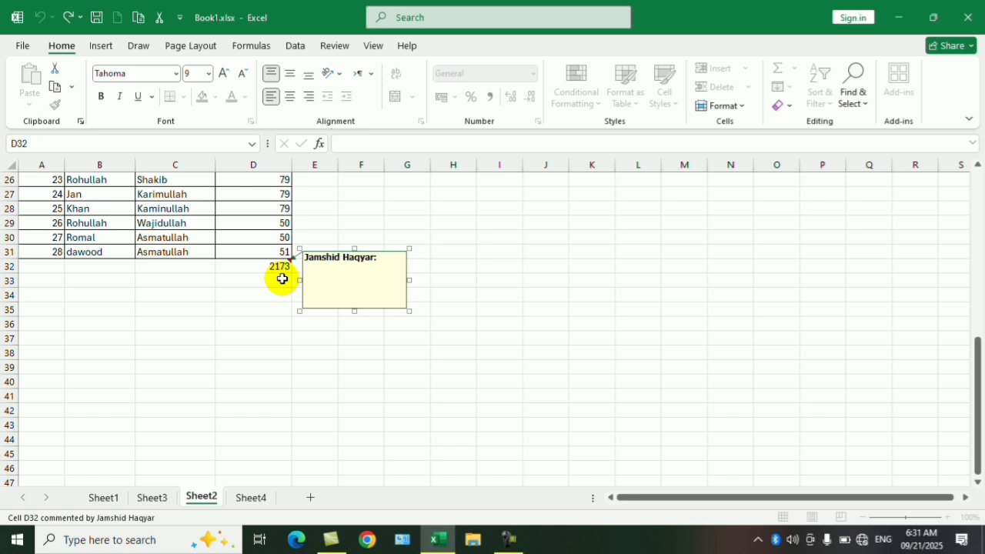
{"action": "key", "text": "super+space"}
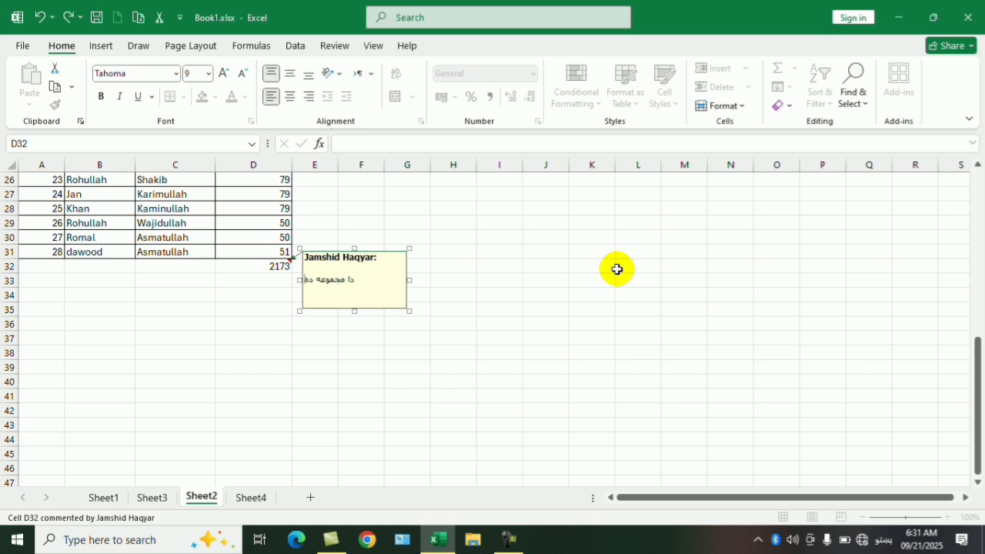
{"action": "left_click", "coordinate": [618, 268]}
{"action": "scroll", "coordinate": [494, 339], "scroll_direction": "up", "scroll_amount": 8}
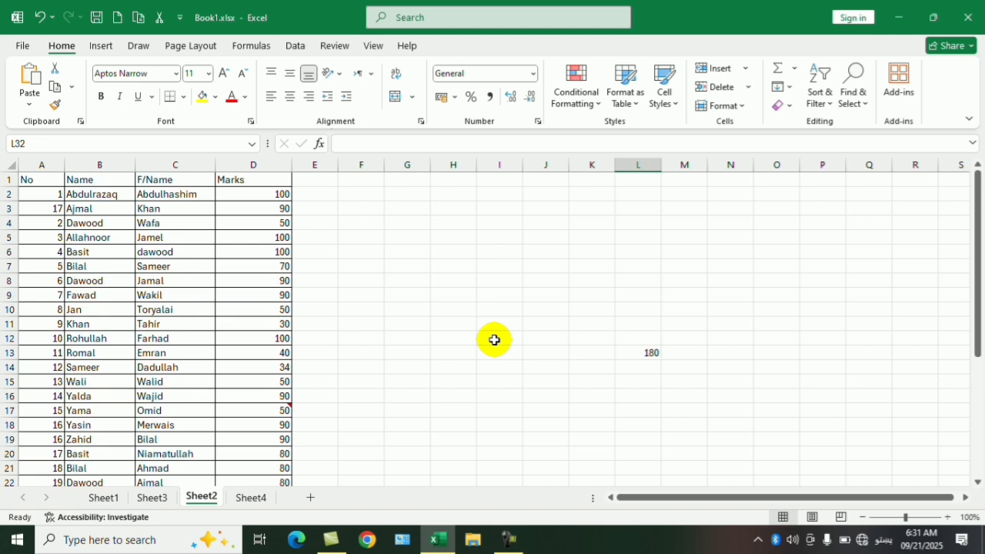
{"action": "left_click", "coordinate": [851, 90]}
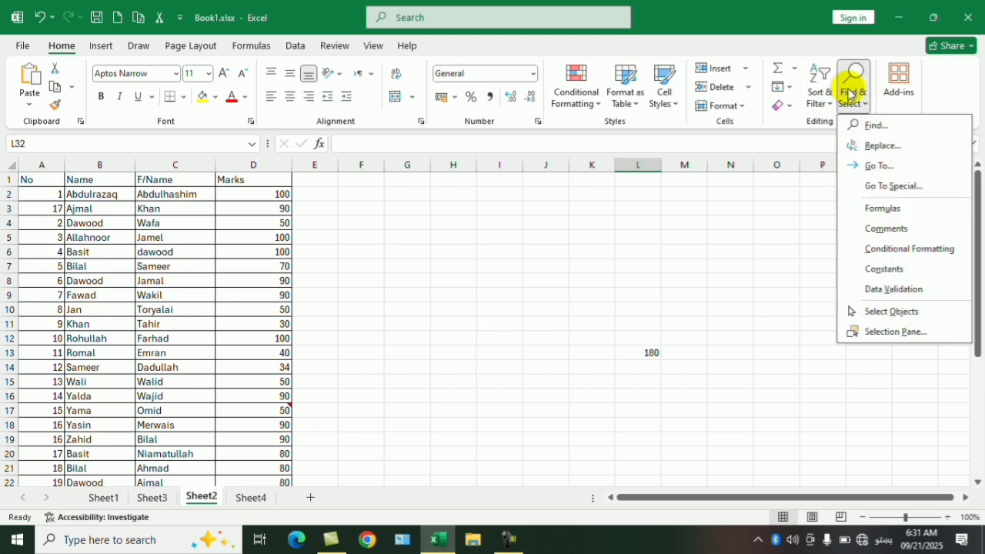
{"action": "left_click", "coordinate": [741, 255]}
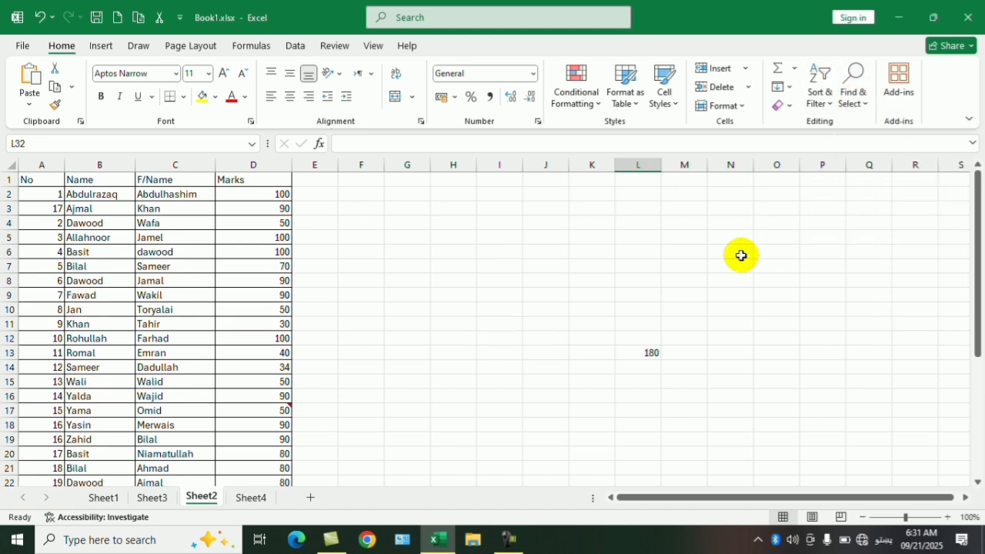
{"action": "key", "text": "ctrl+g"}
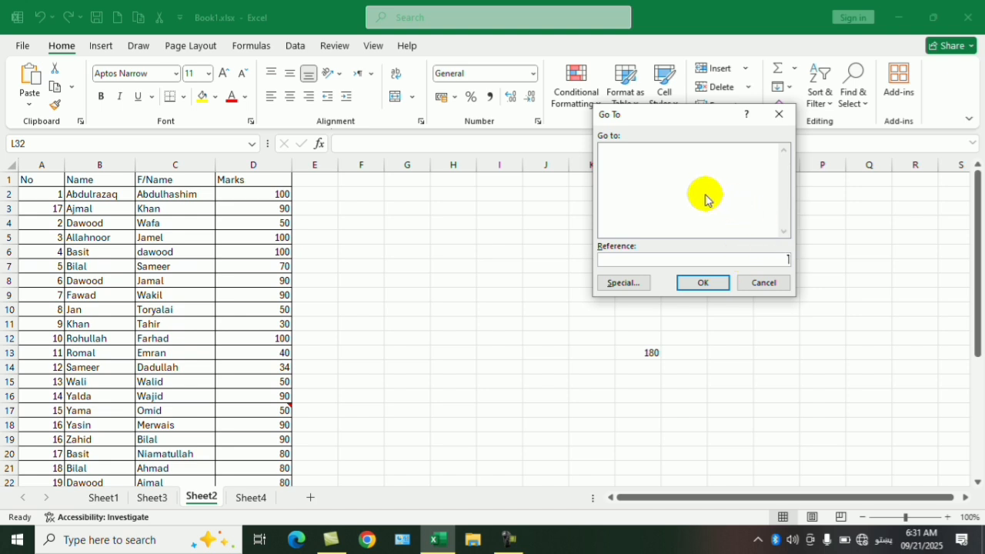
{"action": "left_click", "coordinate": [622, 282]}
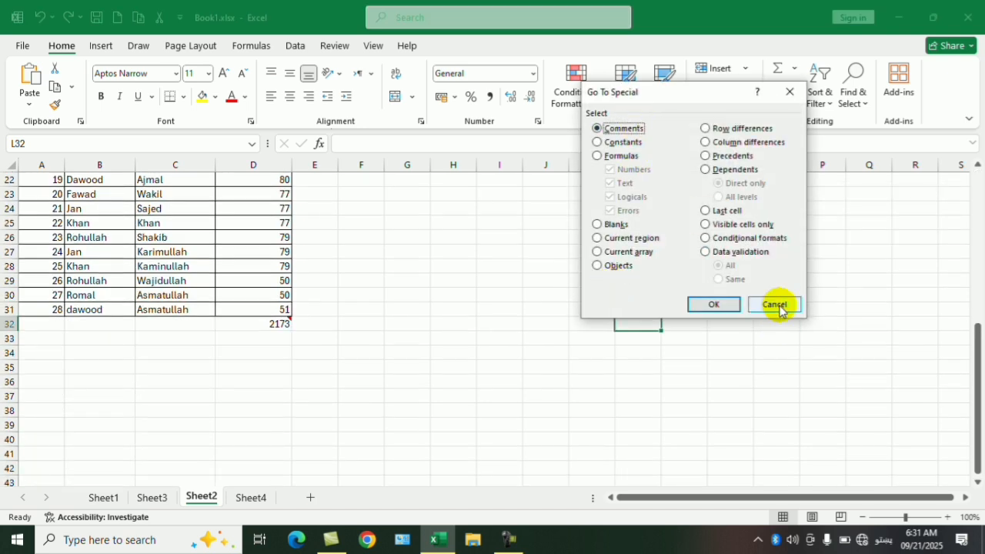
{"action": "left_click", "coordinate": [774, 304]}
{"action": "left_click", "coordinate": [853, 83]}
{"action": "left_click", "coordinate": [870, 187]}
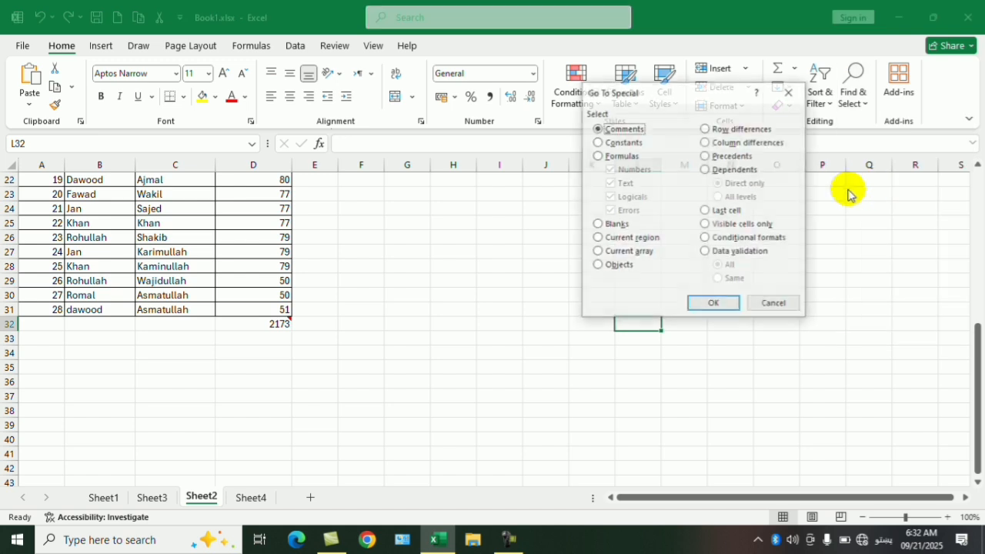
{"action": "key", "text": "Escape"}
{"action": "left_click", "coordinate": [851, 90]}
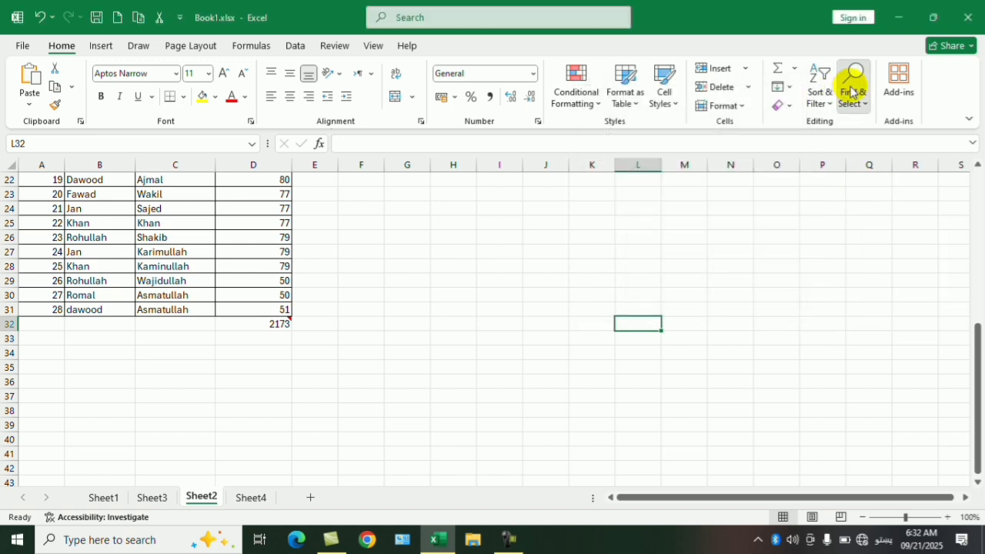
{"action": "left_click", "coordinate": [805, 228]}
{"action": "key", "text": "ctrl+g"}
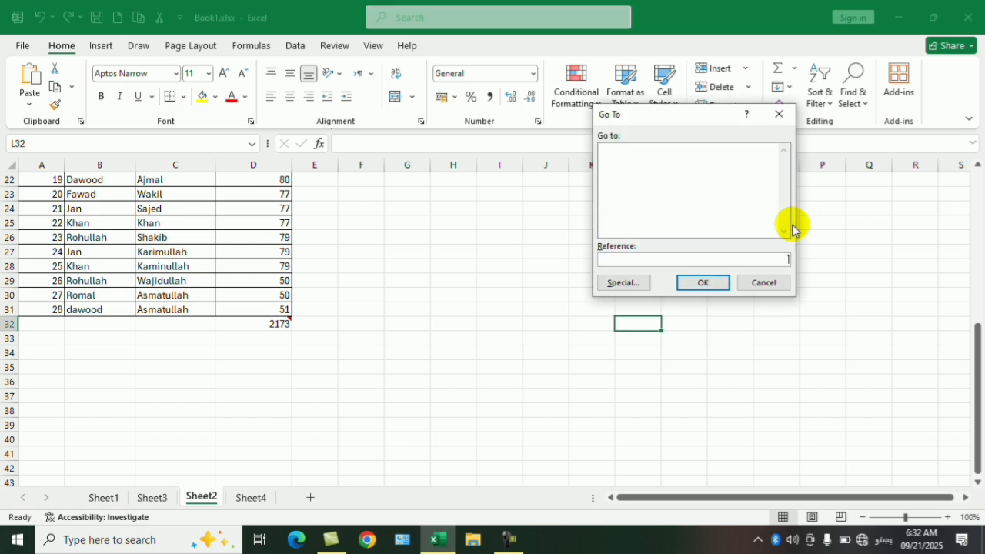
{"action": "left_click", "coordinate": [753, 285]}
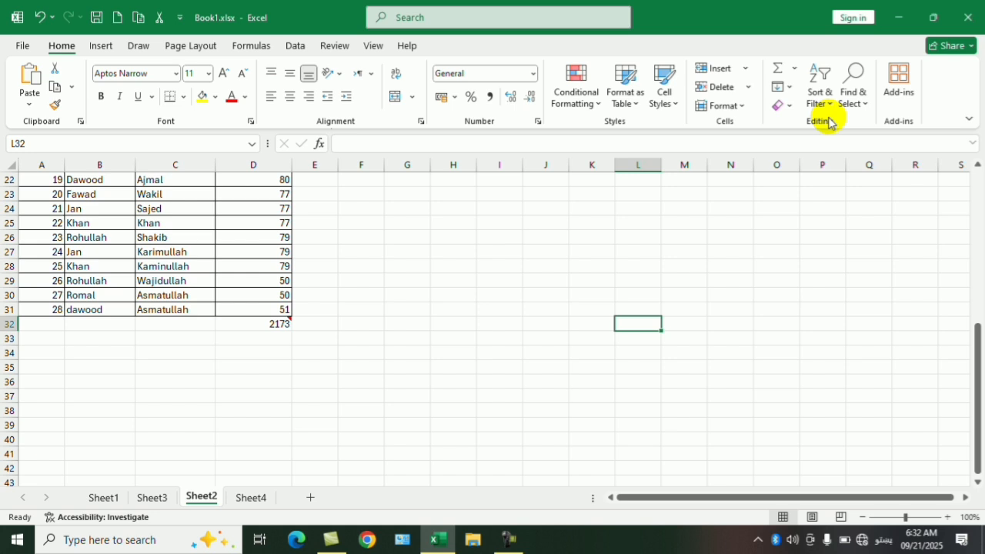
{"action": "key", "text": "ctrl+g"}
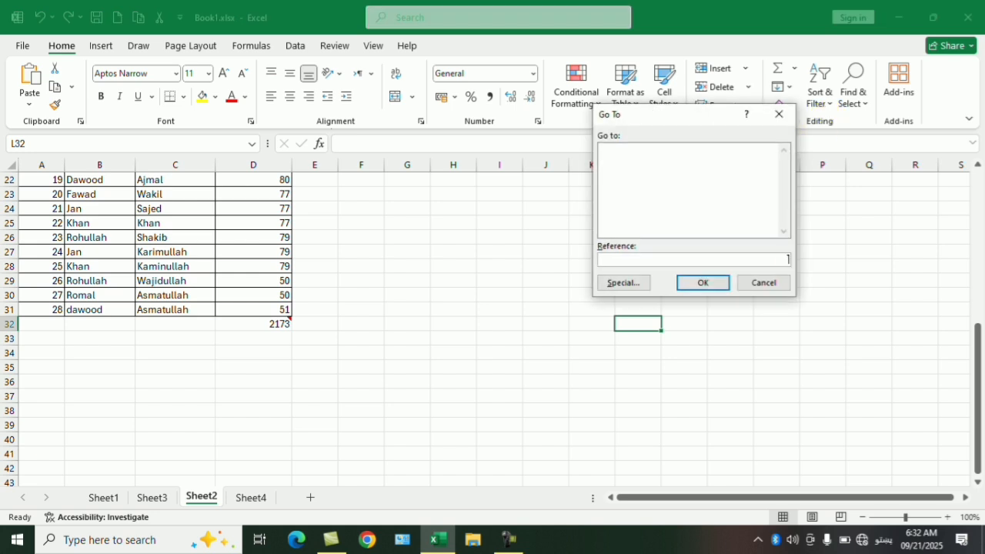
{"action": "key", "text": "super+space"}
{"action": "key", "text": "super+space"}
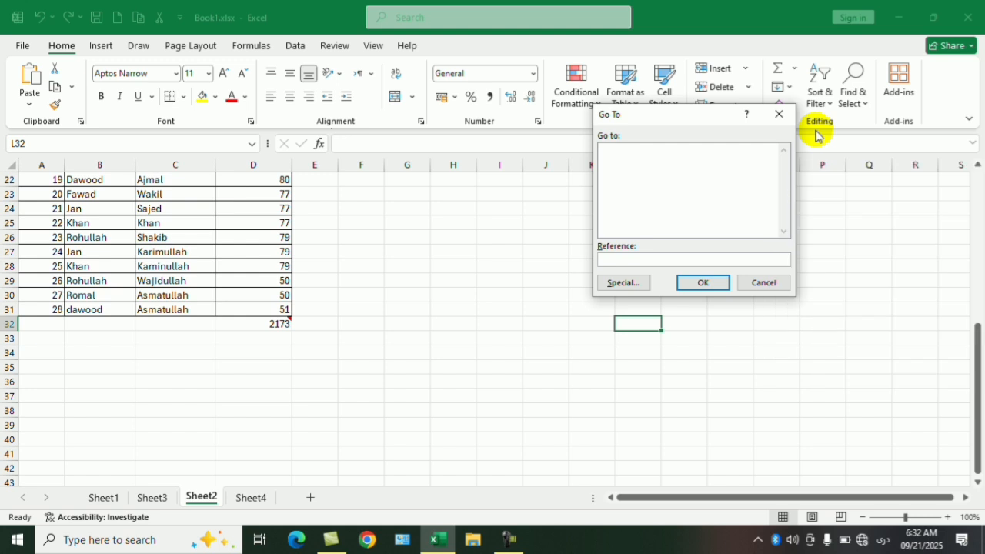
{"action": "key", "text": "super+space"}
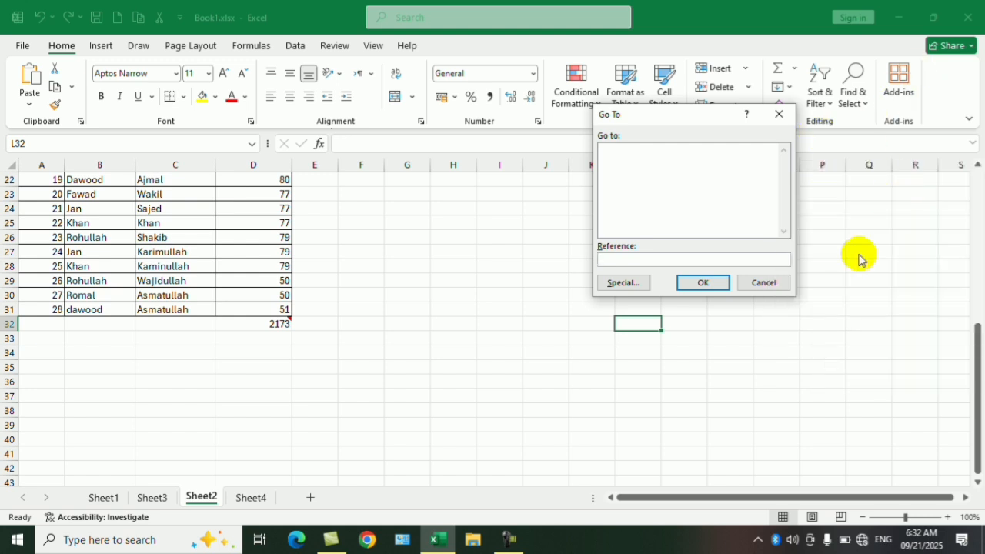
{"action": "left_click", "coordinate": [778, 115]}
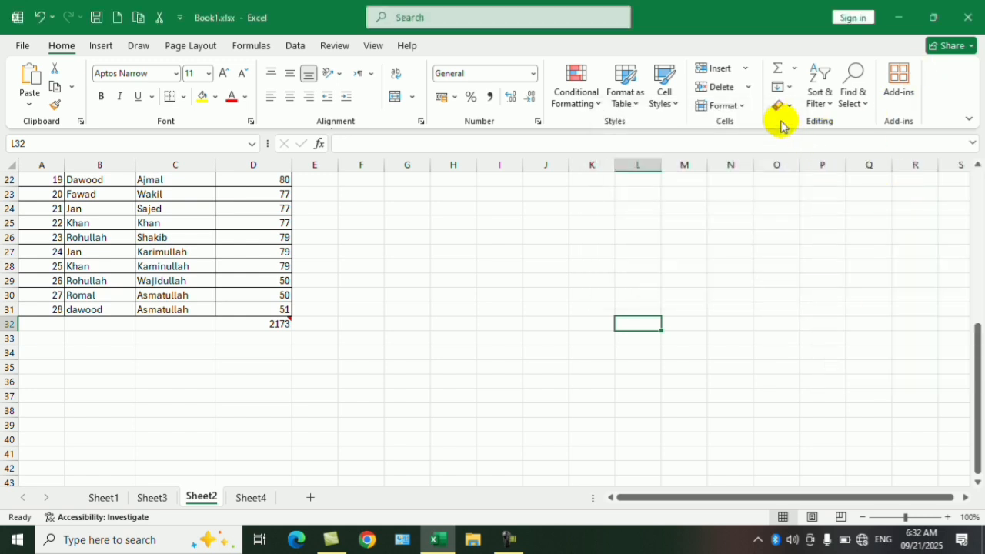
{"action": "key", "text": "ctrl+g"}
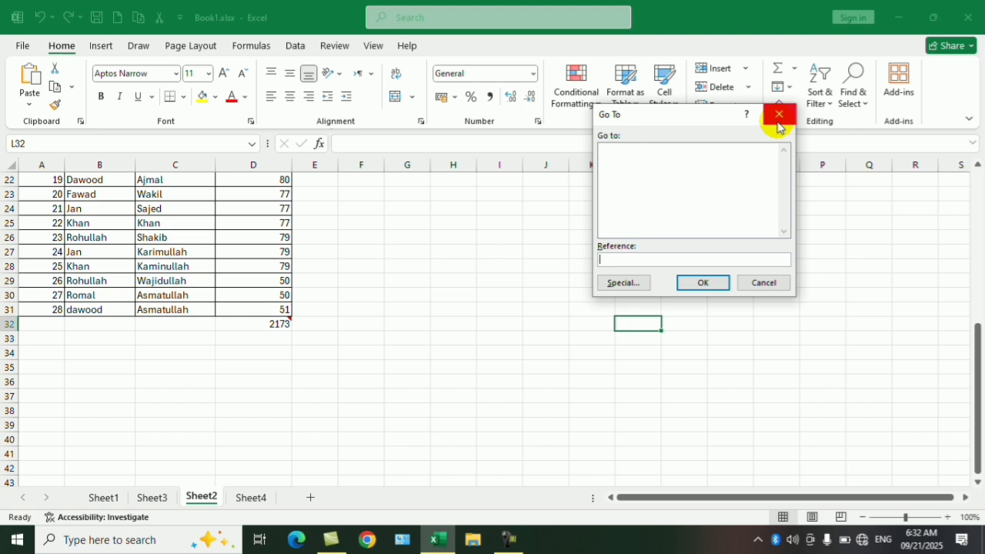
{"action": "key", "text": "alt+s"}
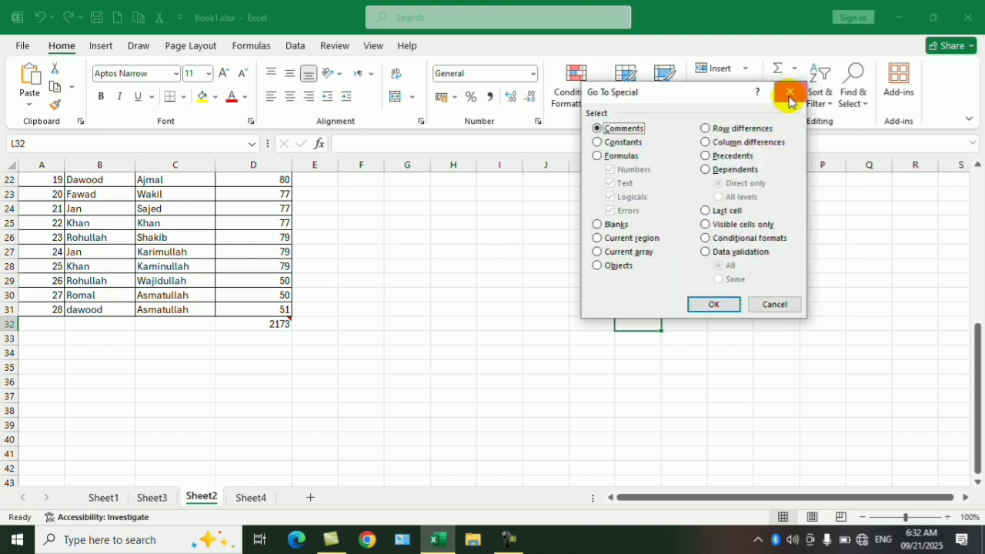
{"action": "left_click", "coordinate": [789, 100]}
{"action": "left_click", "coordinate": [852, 86]}
{"action": "left_click", "coordinate": [868, 193]}
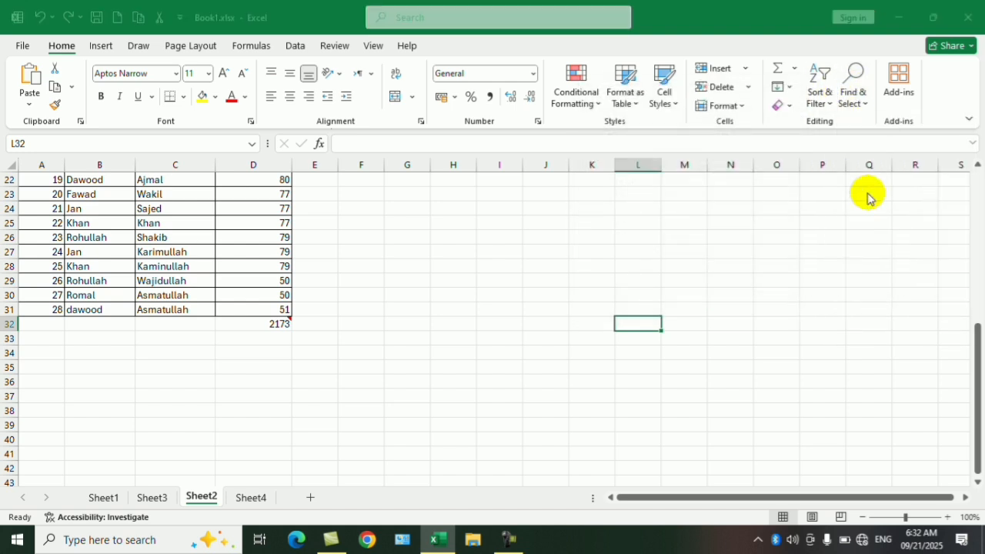
{"action": "left_click", "coordinate": [785, 93]}
- Use Go To Special with the Comments option to select every commented cell, look over the selection, and deselect at G28
{"action": "left_click", "coordinate": [852, 86]}
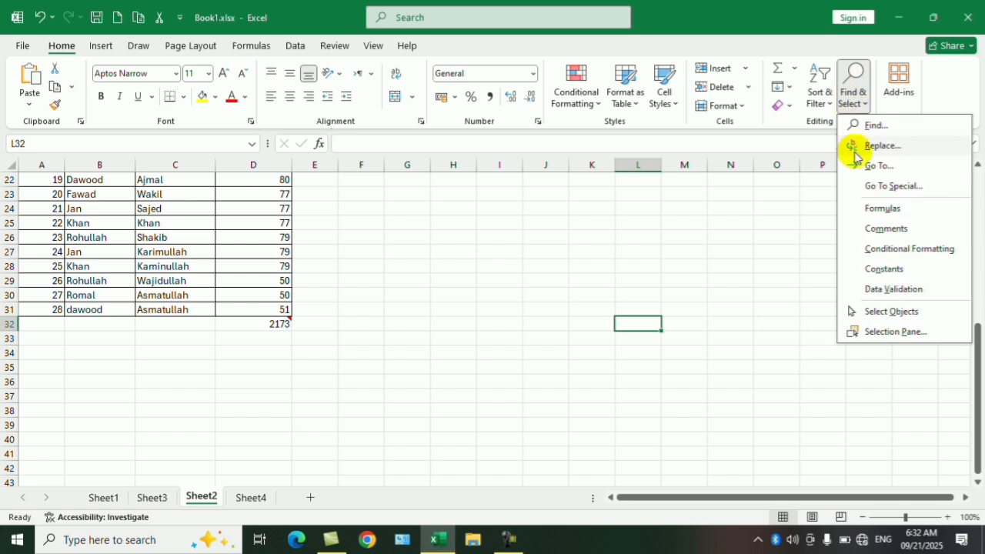
{"action": "left_click", "coordinate": [860, 166]}
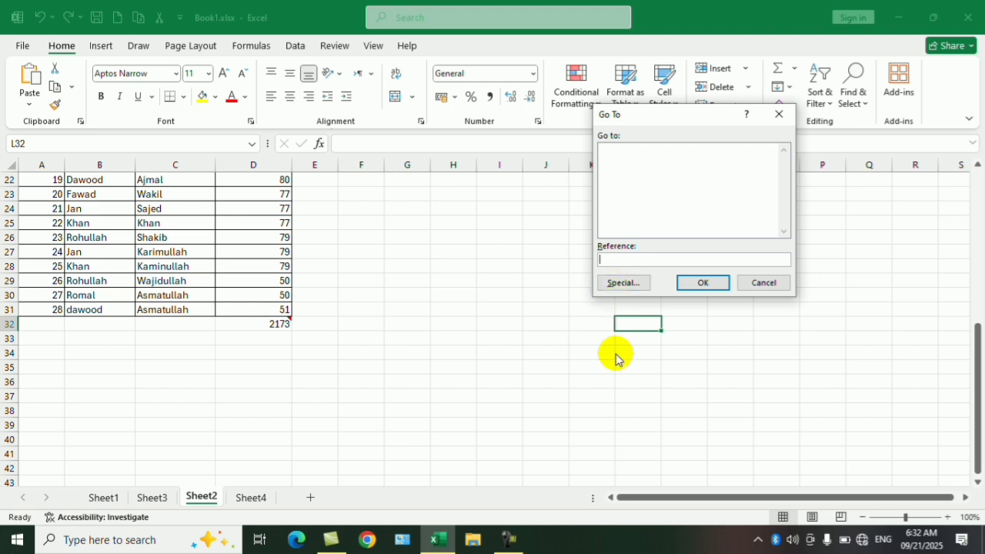
{"action": "key", "text": "alt+s"}
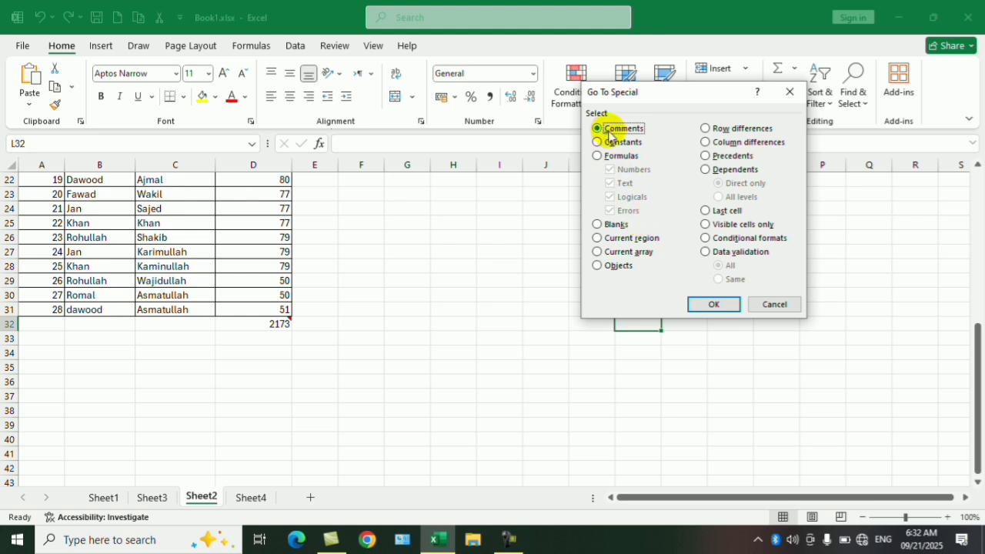
{"action": "left_click", "coordinate": [721, 303]}
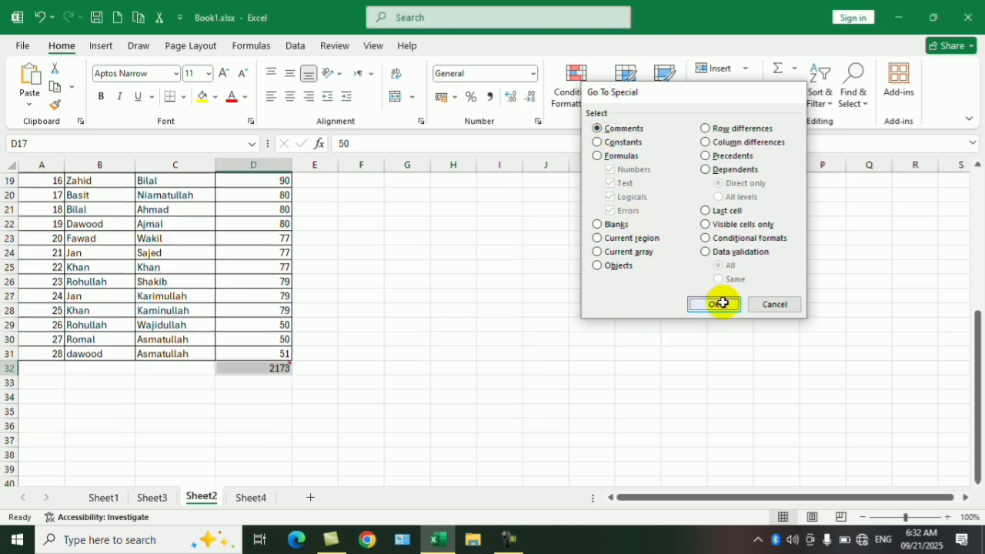
{"action": "scroll", "coordinate": [392, 394], "scroll_direction": "up", "scroll_amount": 5}
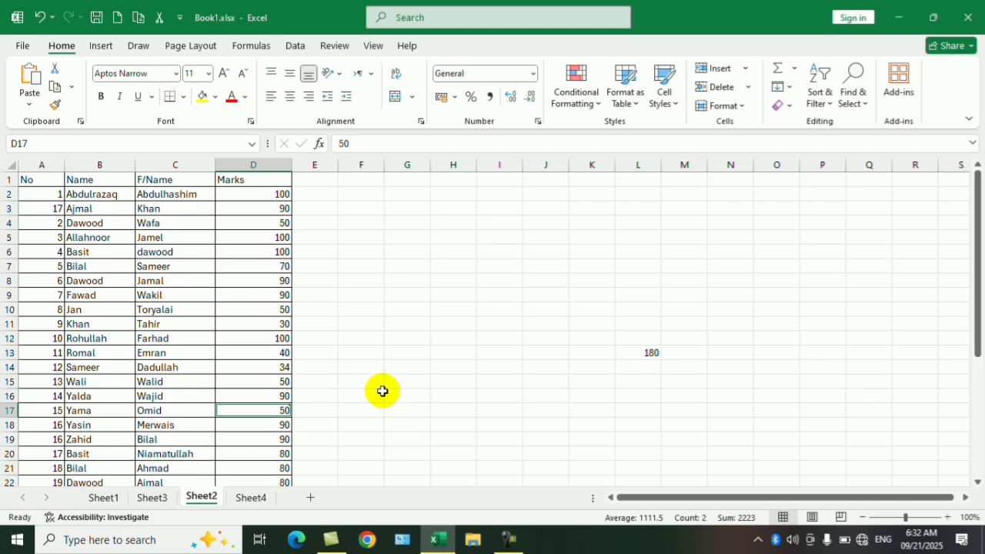
{"action": "scroll", "coordinate": [369, 377], "scroll_direction": "down", "scroll_amount": 3}
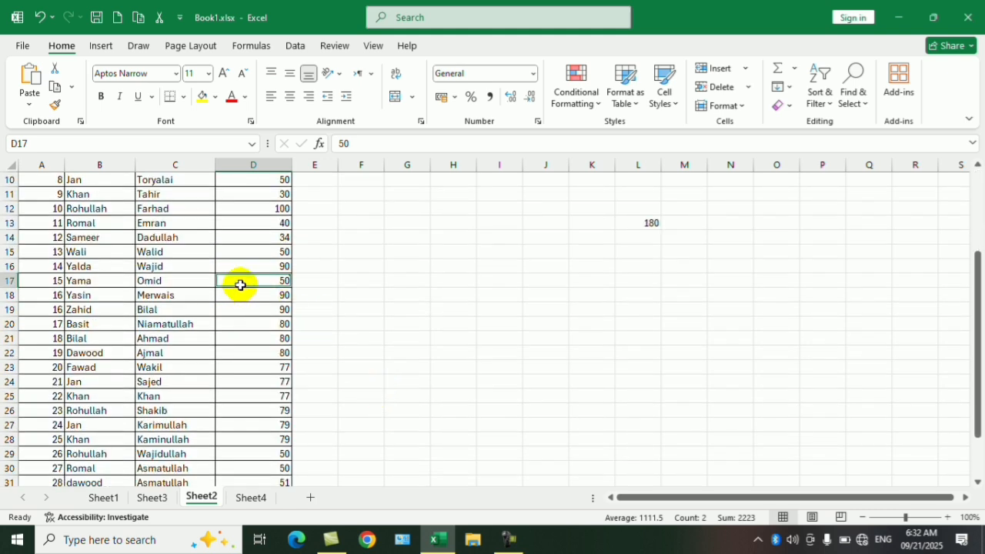
{"action": "scroll", "coordinate": [308, 369], "scroll_direction": "down", "scroll_amount": 4}
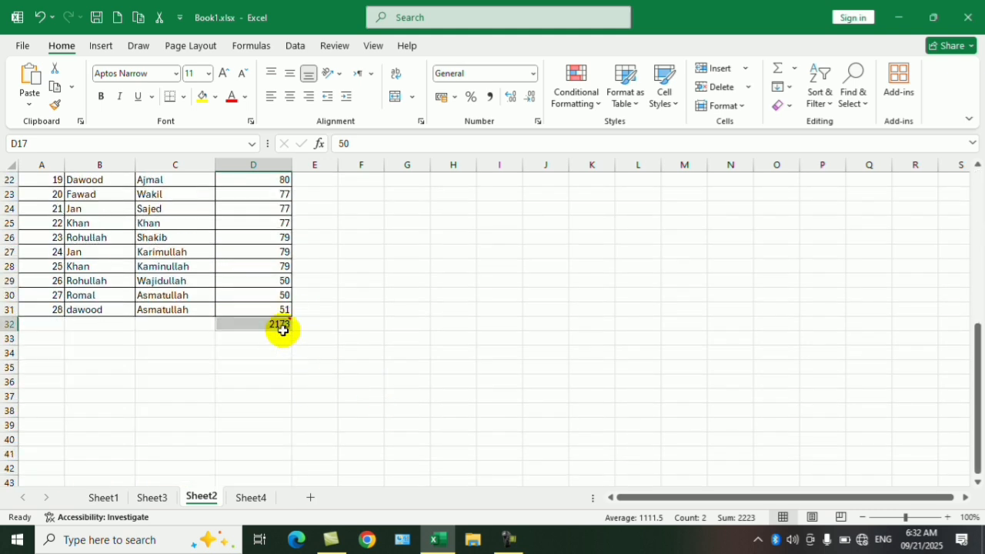
{"action": "left_click", "coordinate": [388, 266]}
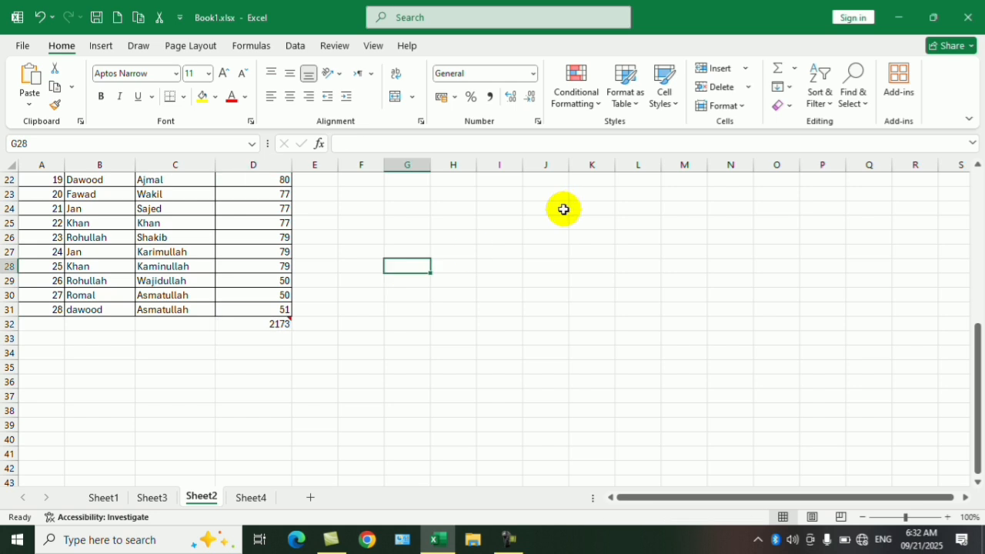
- Select all commented cells directly with the Comments command of Find & Select, check them, and deselect at F31
{"action": "left_click", "coordinate": [866, 108]}
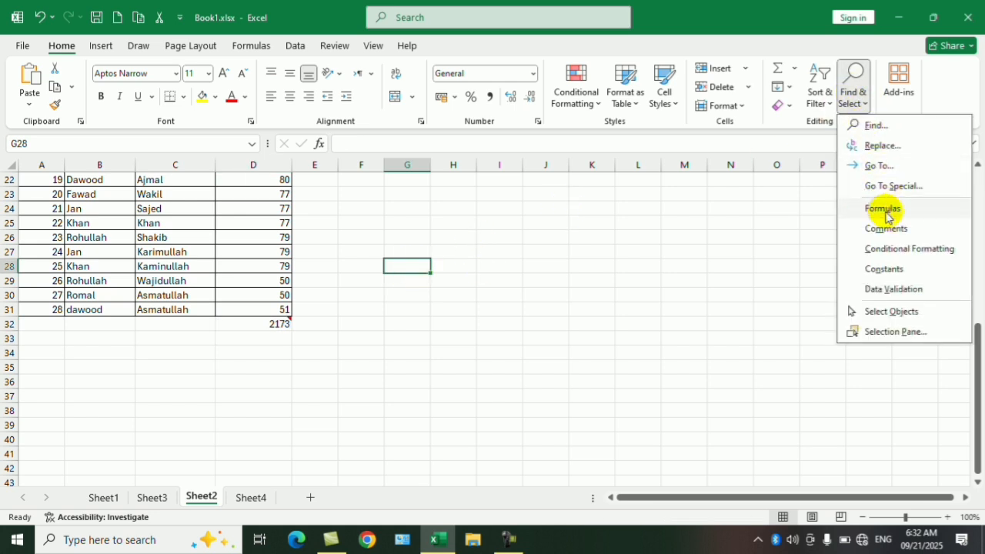
{"action": "left_click", "coordinate": [886, 229]}
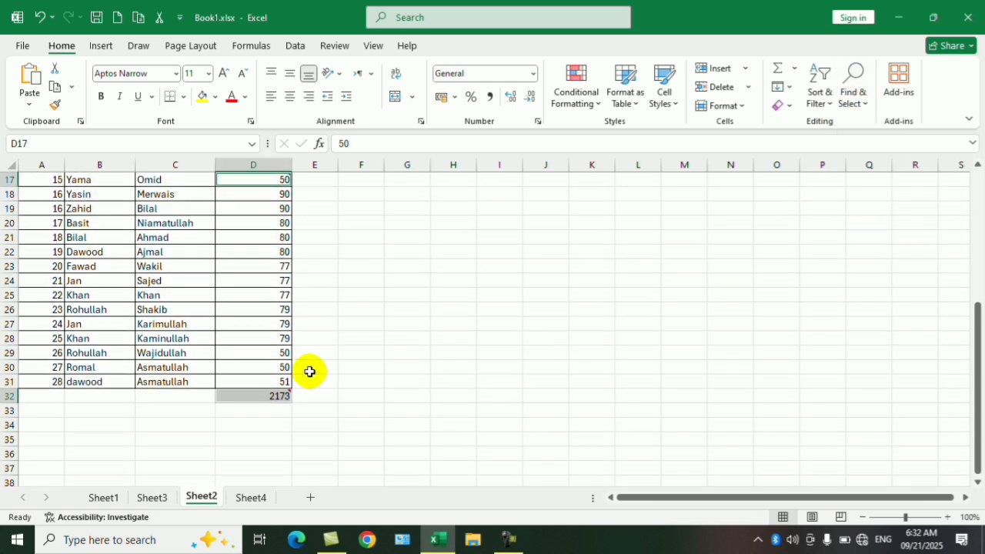
{"action": "scroll", "coordinate": [355, 352], "scroll_direction": "up", "scroll_amount": 4}
{"action": "scroll", "coordinate": [368, 341], "scroll_direction": "down", "scroll_amount": 6}
{"action": "left_click", "coordinate": [369, 341]}
{"action": "scroll", "coordinate": [692, 231], "scroll_direction": "up", "scroll_amount": 4}
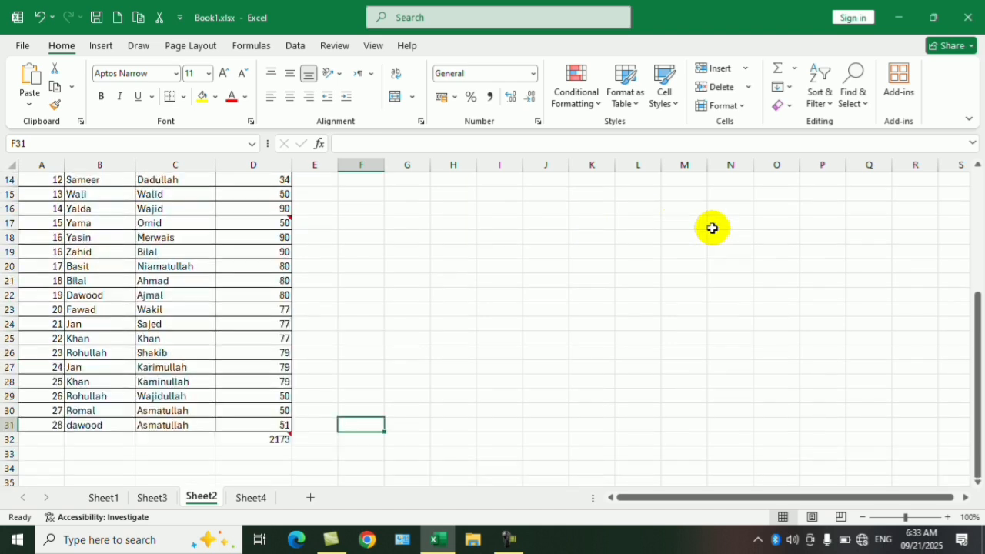
{"action": "left_click", "coordinate": [861, 103]}
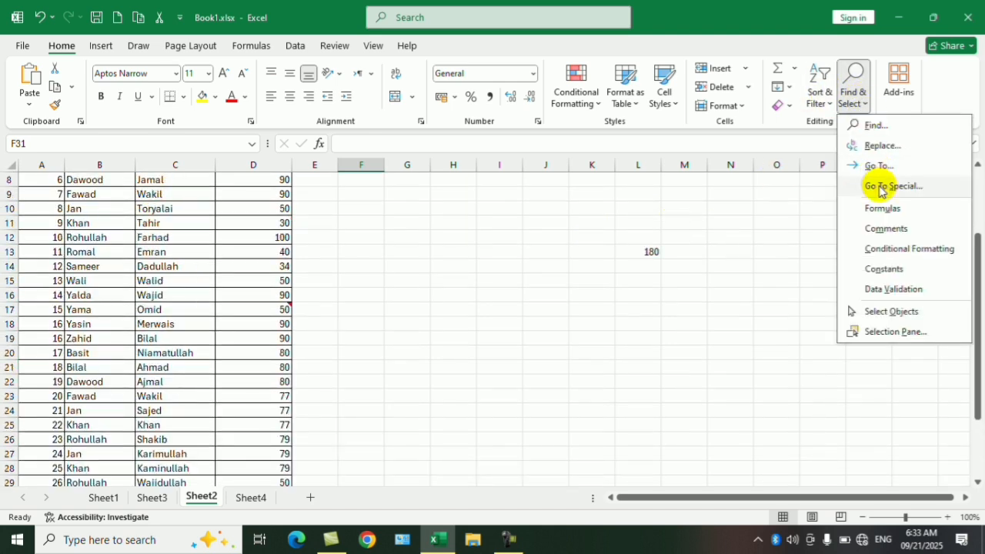
{"action": "left_click", "coordinate": [880, 187]}
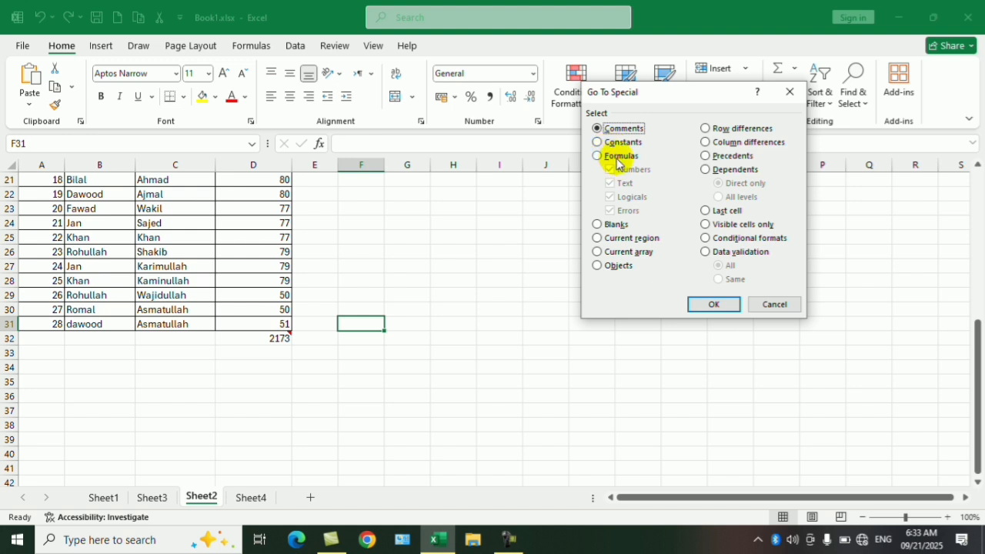
{"action": "left_click", "coordinate": [758, 304]}
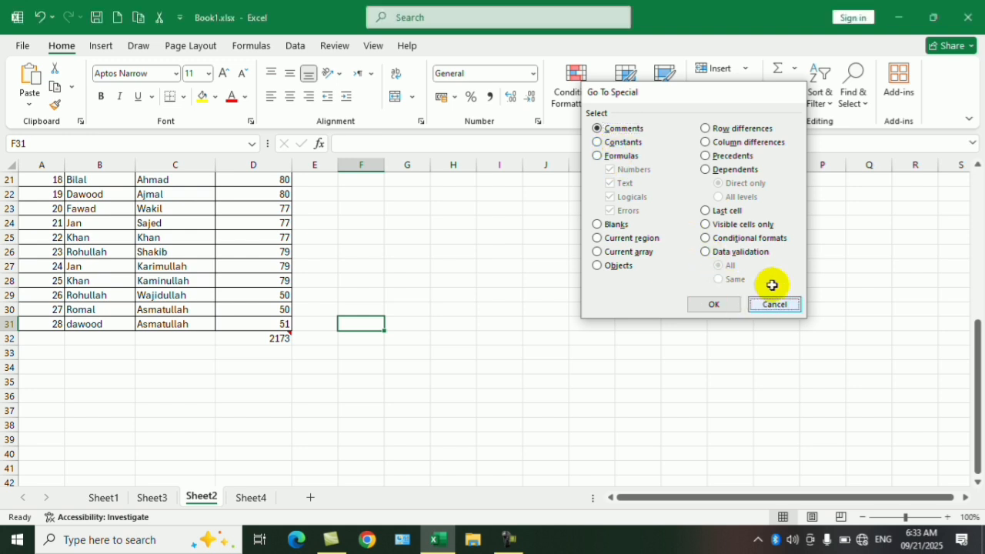
- Enter the constant 8 in cell N6
{"action": "scroll", "coordinate": [733, 269], "scroll_direction": "up", "scroll_amount": 7}
{"action": "left_click", "coordinate": [727, 251]}
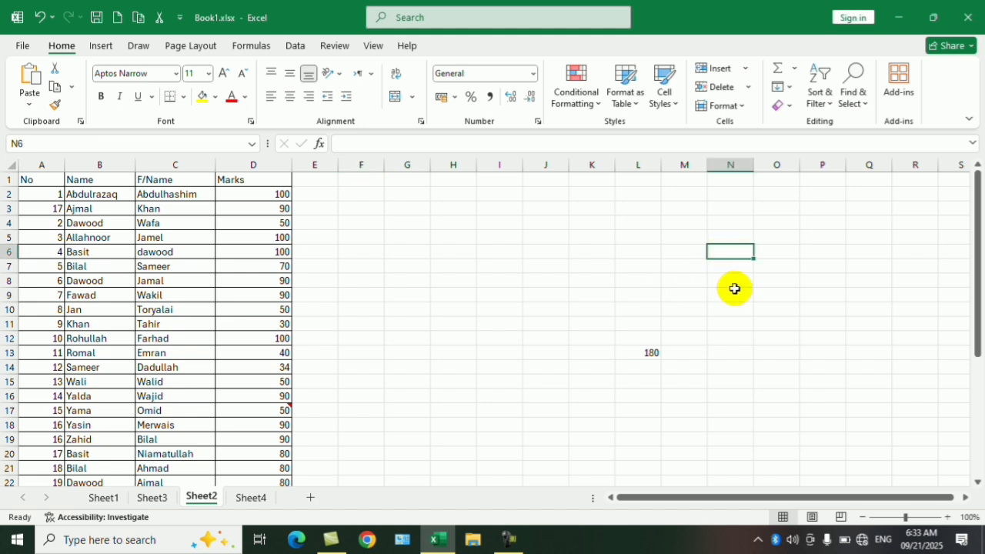
{"action": "key", "text": "Left"}
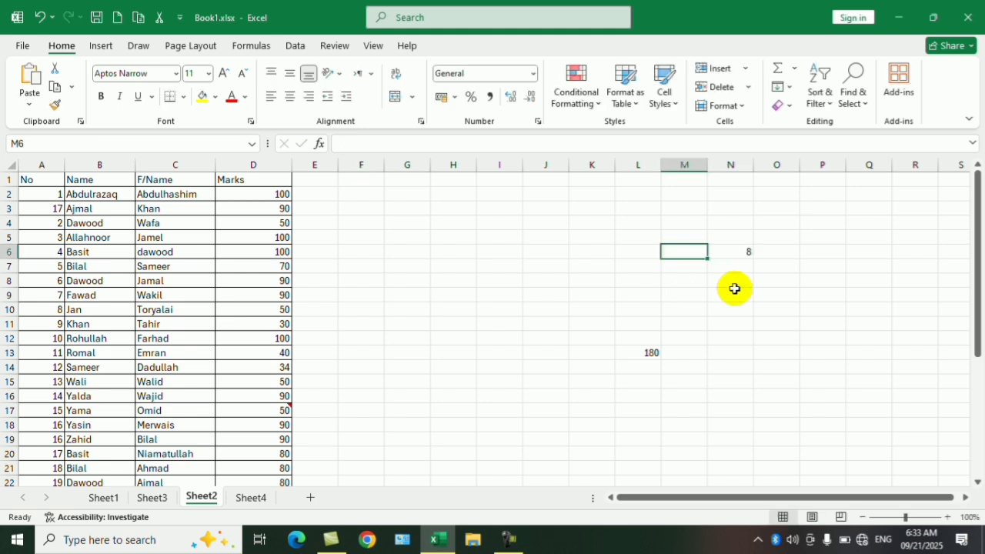
- Enter the formula =4+4 in cell K6 and check the contents behind K6 and L13
{"action": "key", "text": "Right"}
{"action": "key", "text": "Left"}
{"action": "key", "text": "Left"}
{"action": "key", "text": "Left"}
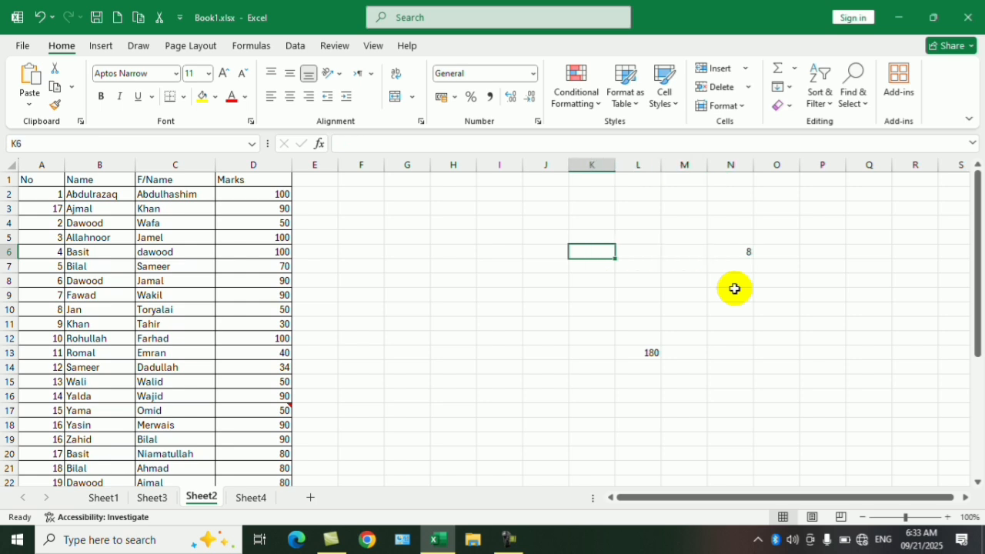
{"action": "type", "text": "=4+4"}
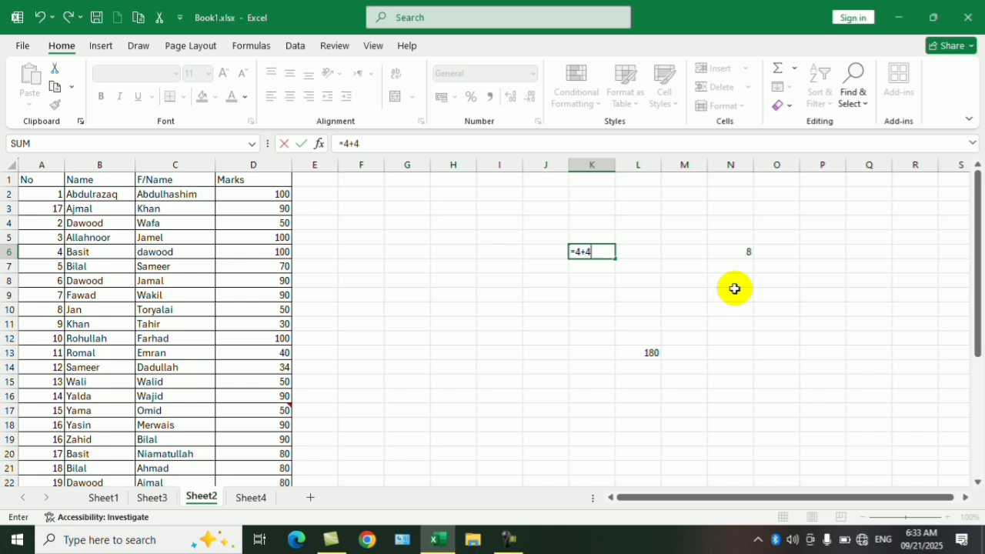
{"action": "key", "text": "Return"}
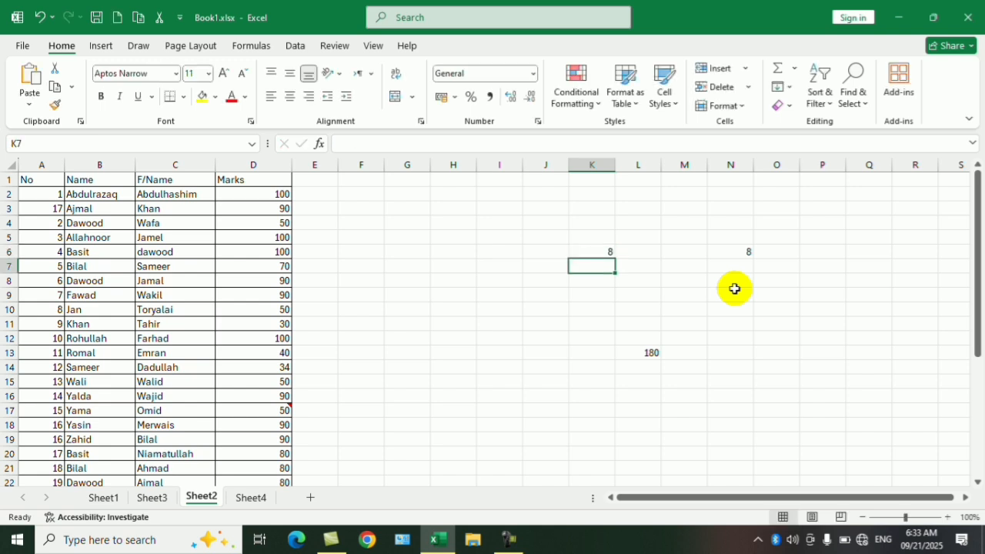
{"action": "left_click", "coordinate": [608, 254]}
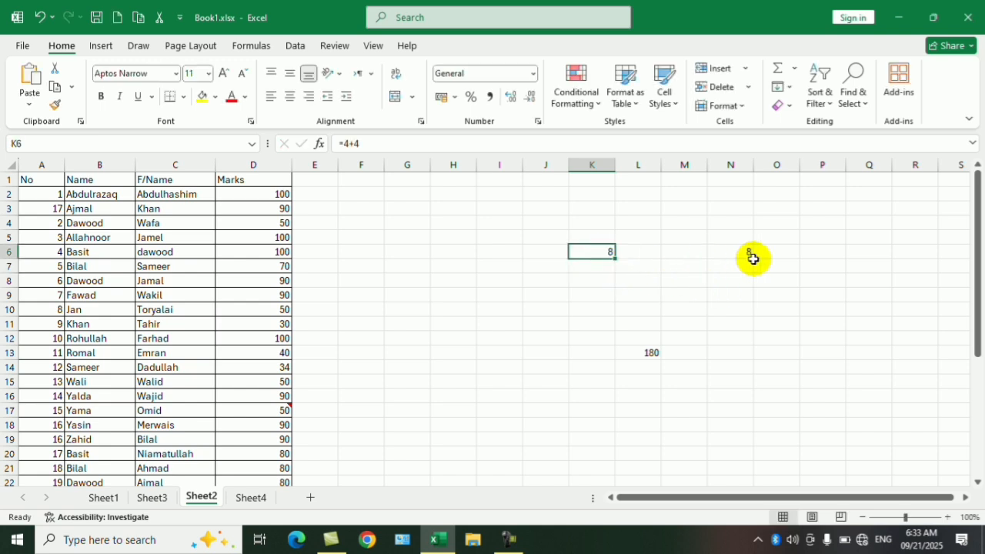
{"action": "left_click", "coordinate": [648, 354]}
{"action": "left_click", "coordinate": [734, 324]}
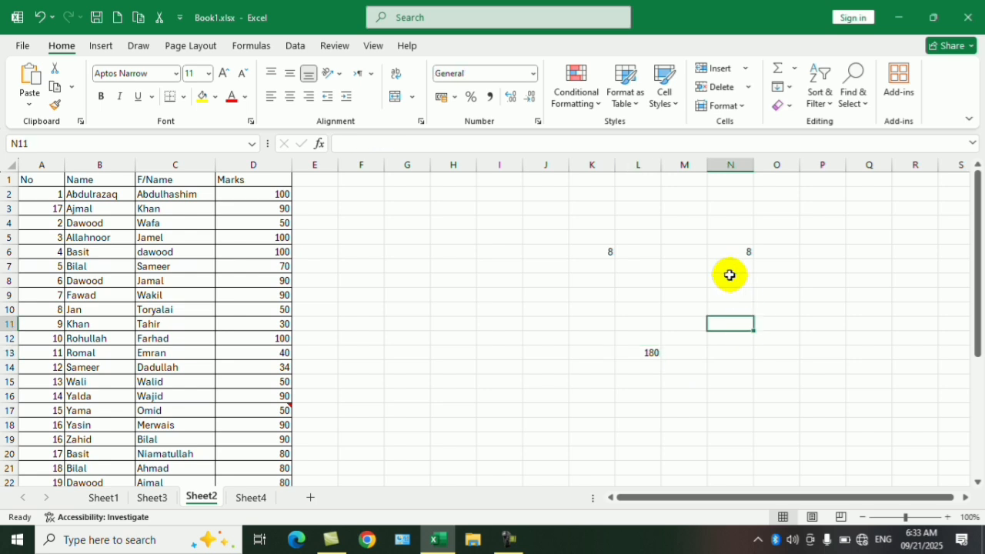
{"action": "left_click", "coordinate": [644, 251]}
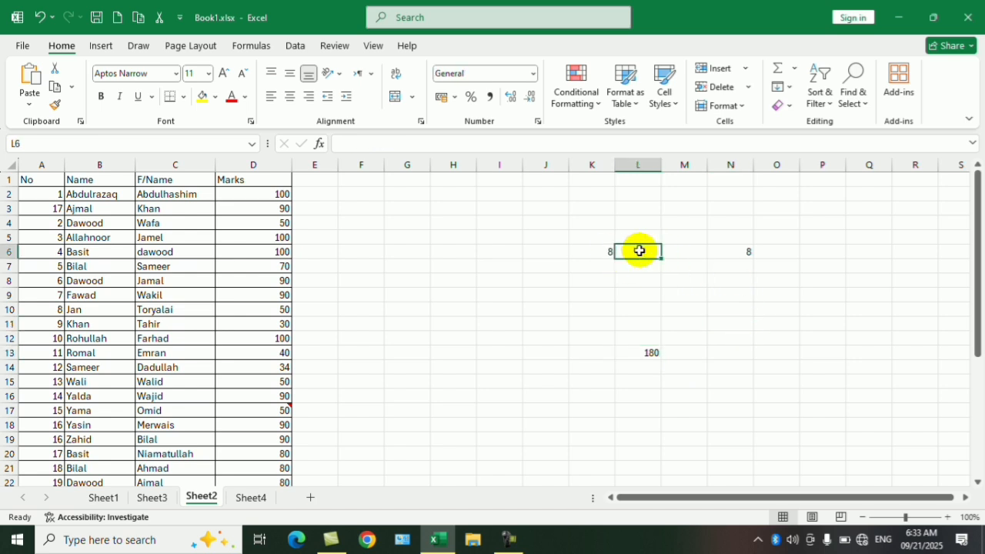
- Use Go To Special to select the constants on the sheet, limited to Numbers with Text, Logicals and Errors excluded
{"action": "left_click", "coordinate": [727, 297]}
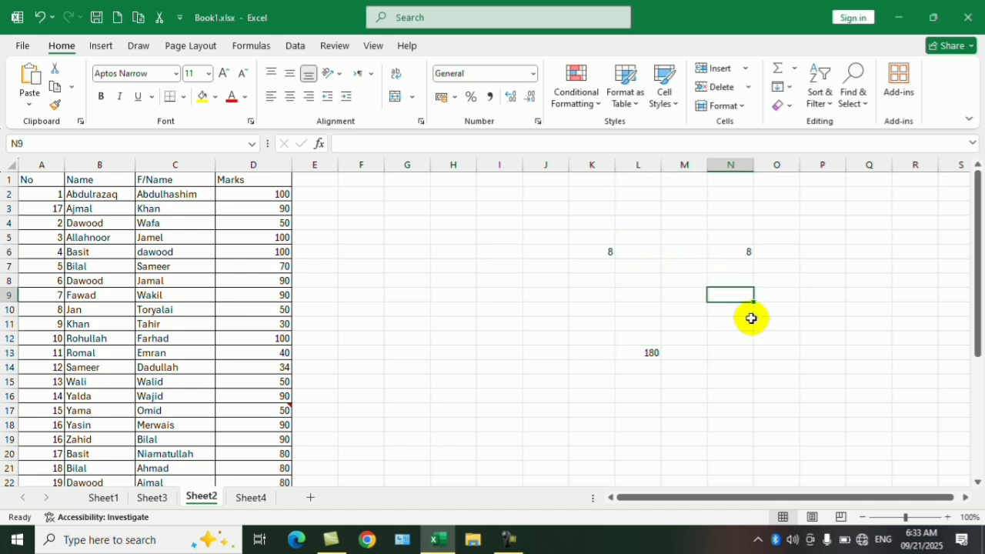
{"action": "key", "text": "ctrl+g"}
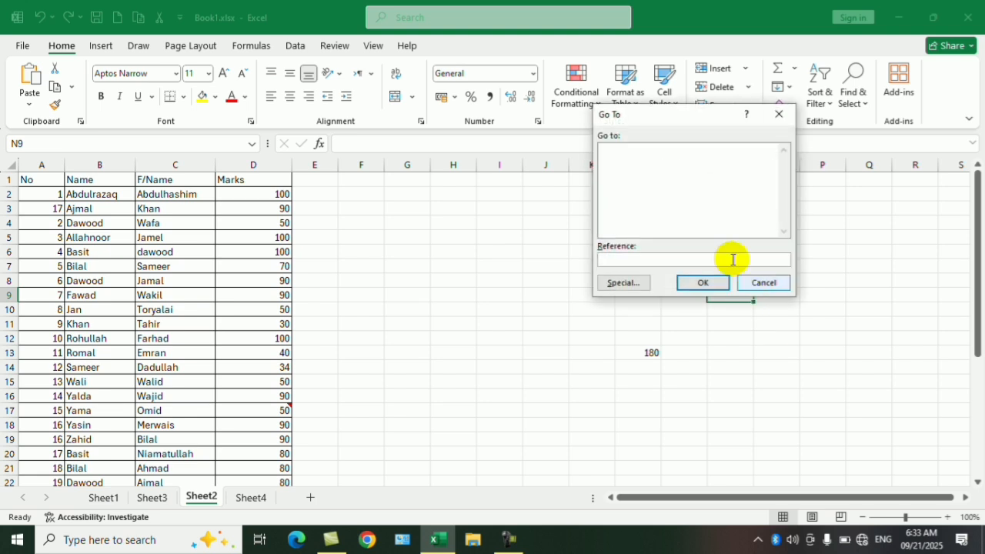
{"action": "left_click", "coordinate": [624, 283]}
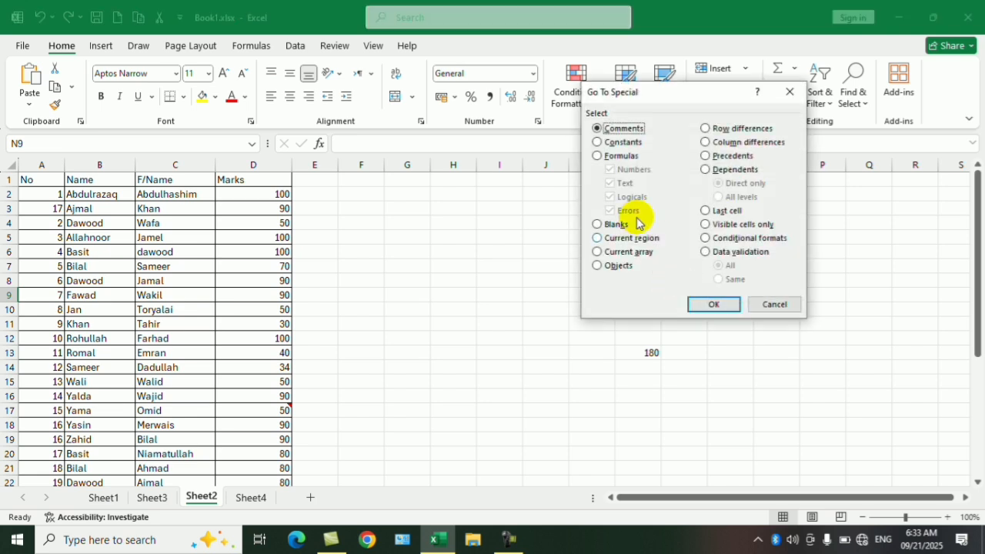
{"action": "left_click", "coordinate": [622, 142]}
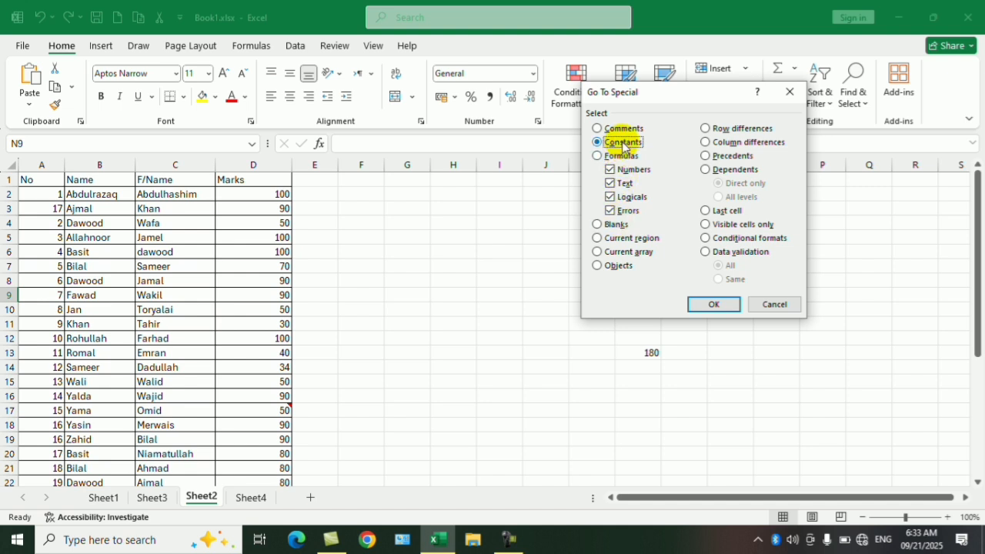
{"action": "left_click", "coordinate": [617, 183]}
{"action": "left_click", "coordinate": [617, 197]}
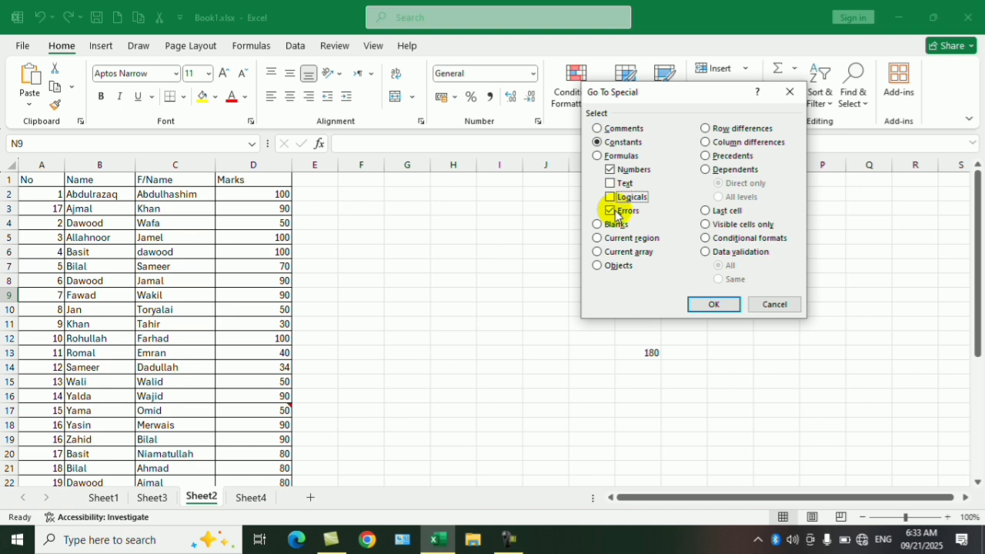
{"action": "left_click", "coordinate": [617, 210]}
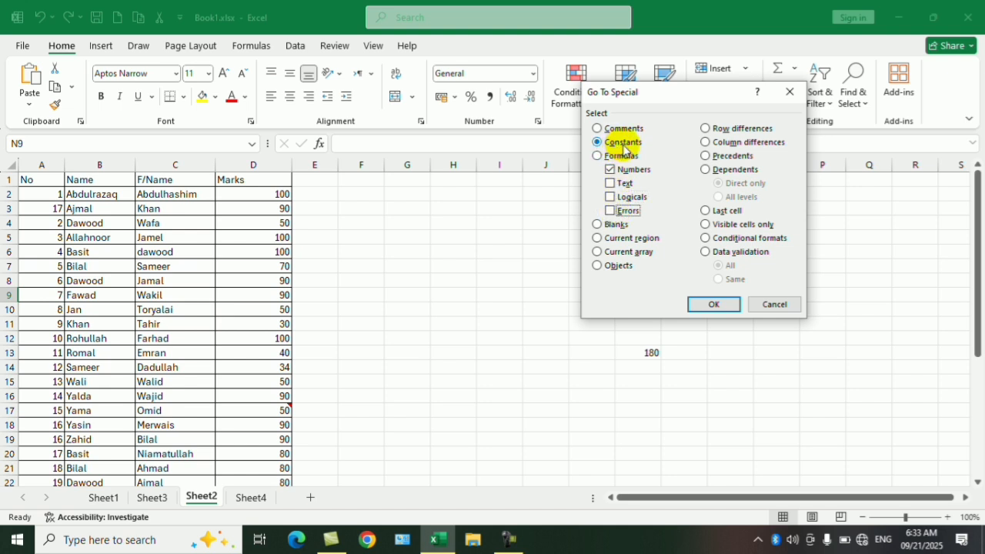
{"action": "left_click_drag", "start_coordinate": [679, 94], "coordinate": [400, 131]}
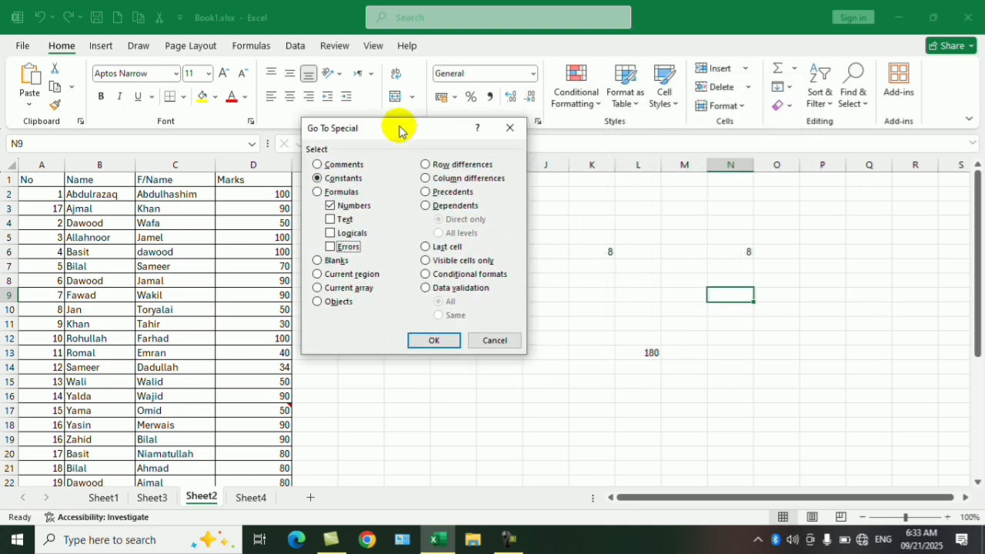
{"action": "left_click", "coordinate": [433, 341]}
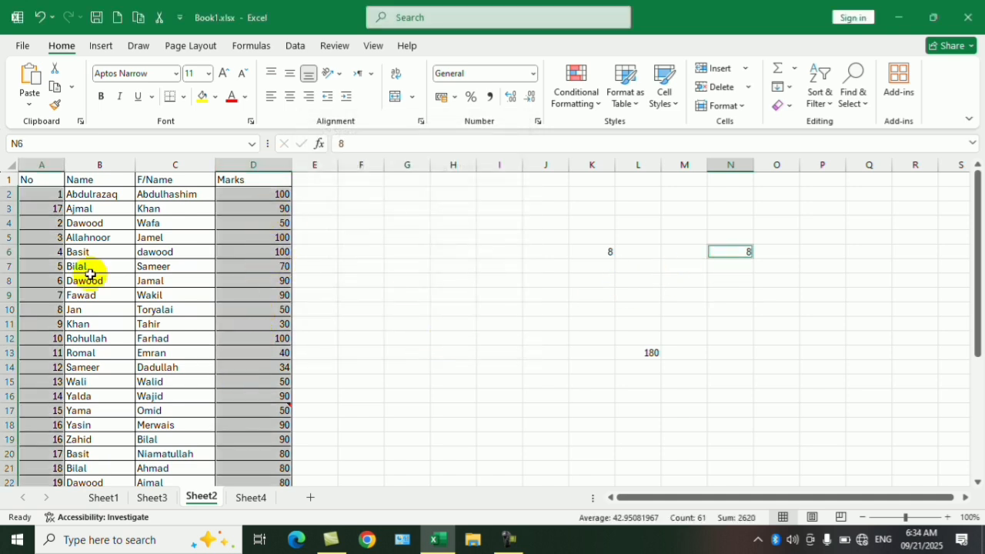
- Look over the selected number constants down the table and check the formula behind the marks total in D32
{"action": "scroll", "coordinate": [182, 334], "scroll_direction": "down", "scroll_amount": 5}
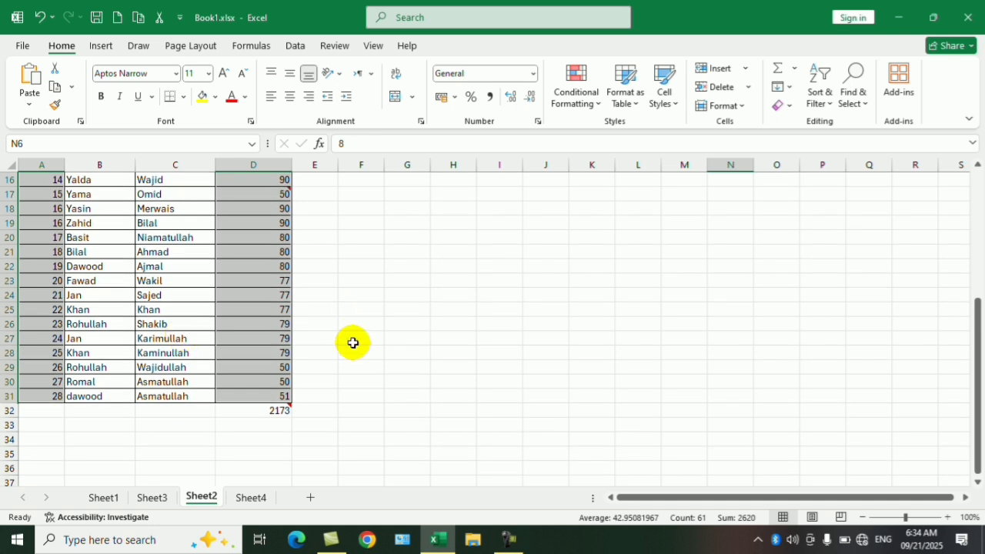
{"action": "mouse_move", "coordinate": [274, 416]}
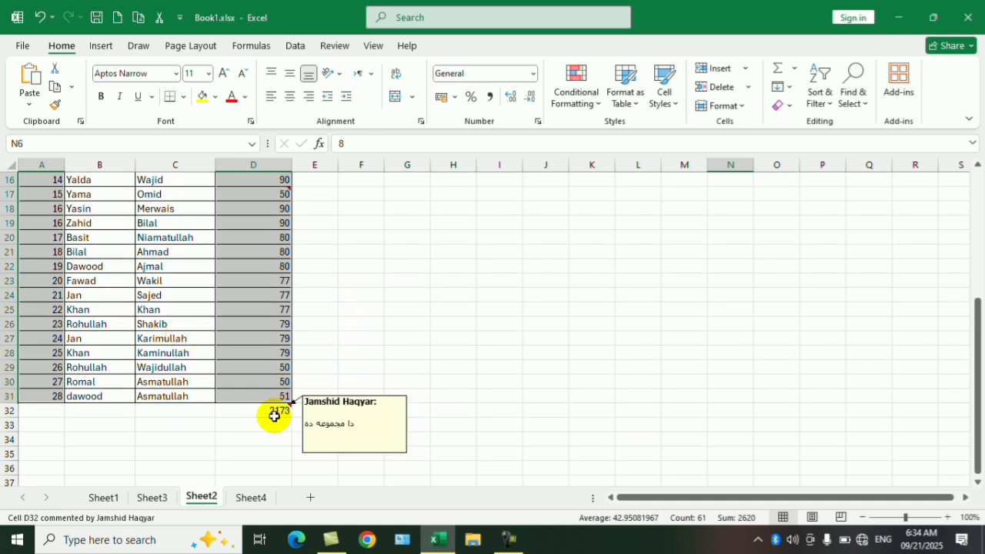
{"action": "left_click", "coordinate": [264, 437]}
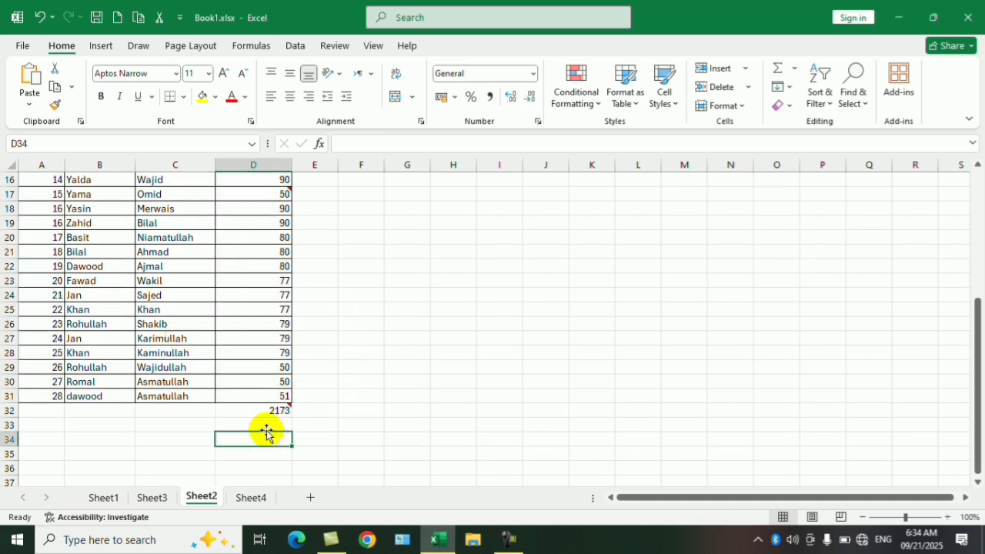
{"action": "left_click", "coordinate": [267, 412]}
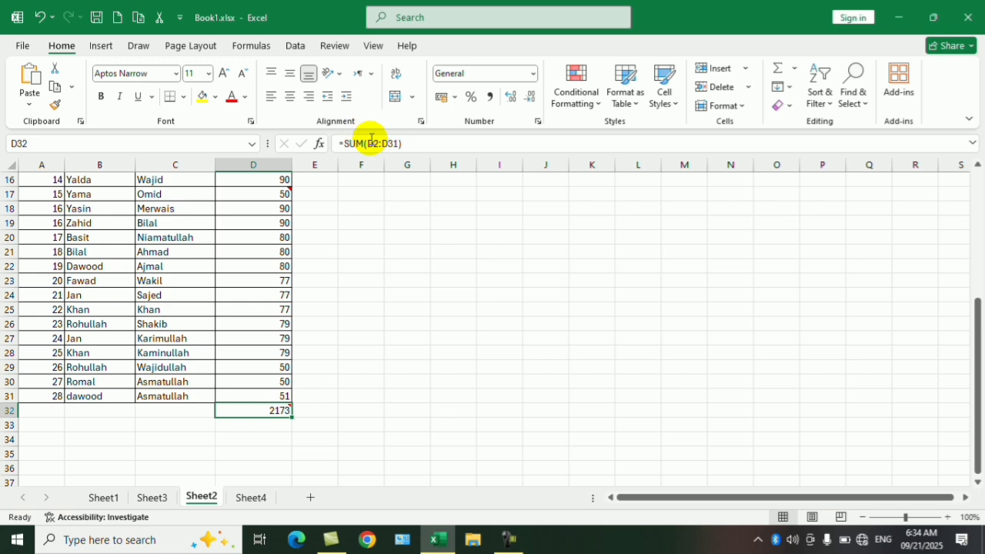
{"action": "scroll", "coordinate": [693, 345], "scroll_direction": "up", "scroll_amount": 5}
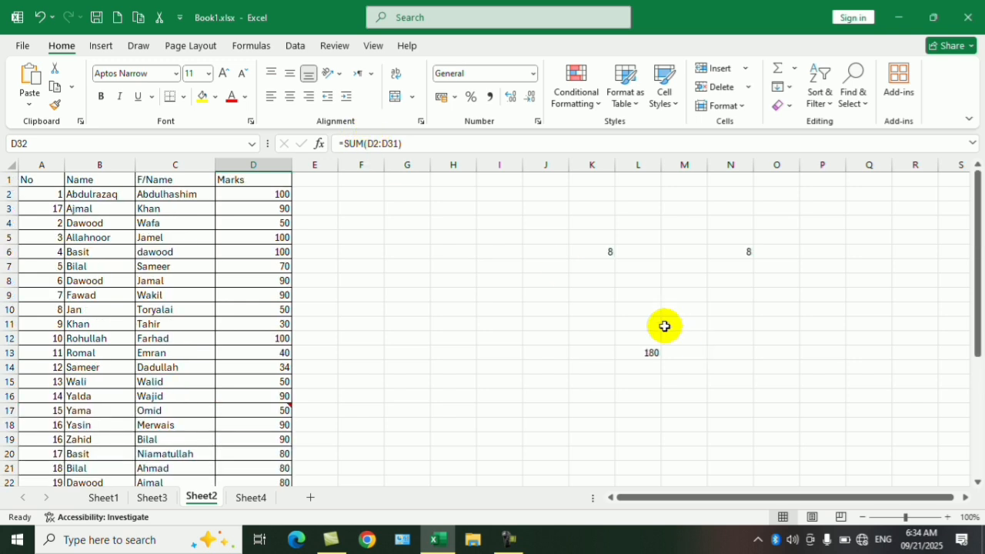
- Use Go To Special to select formula cells returning Numbers only, look over the selection, and deselect at K9
{"action": "left_click", "coordinate": [674, 295]}
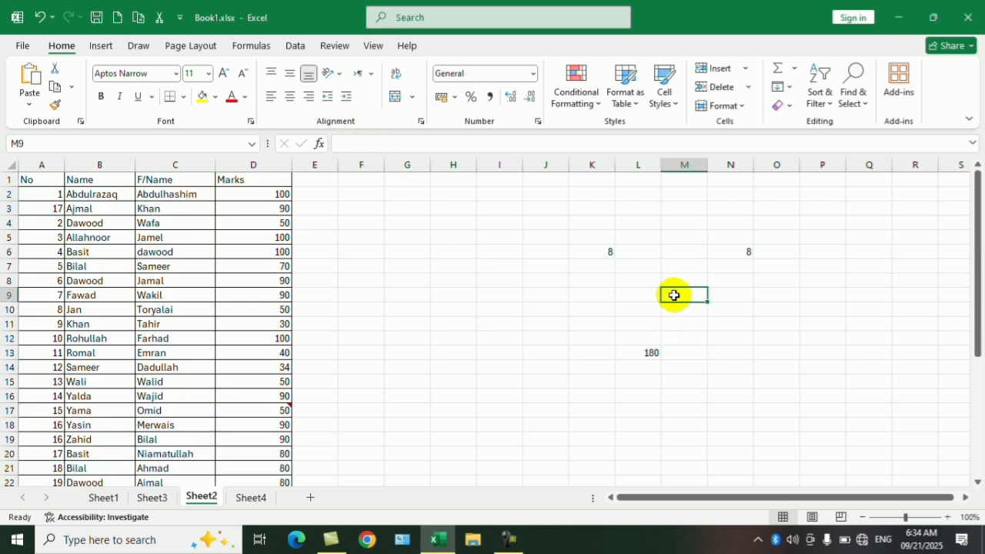
{"action": "key", "text": "ctrl+g"}
{"action": "key", "text": "alt+s"}
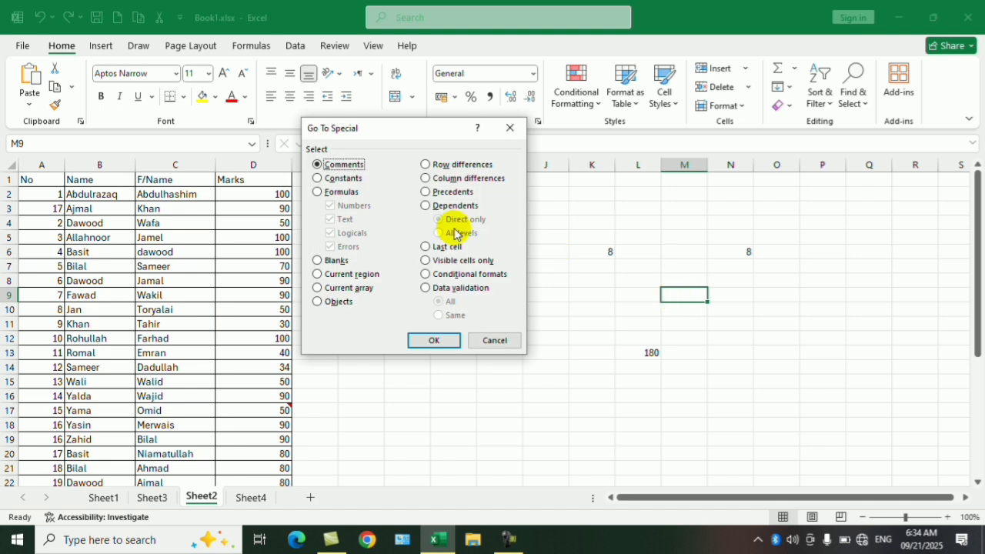
{"action": "left_click", "coordinate": [333, 193]}
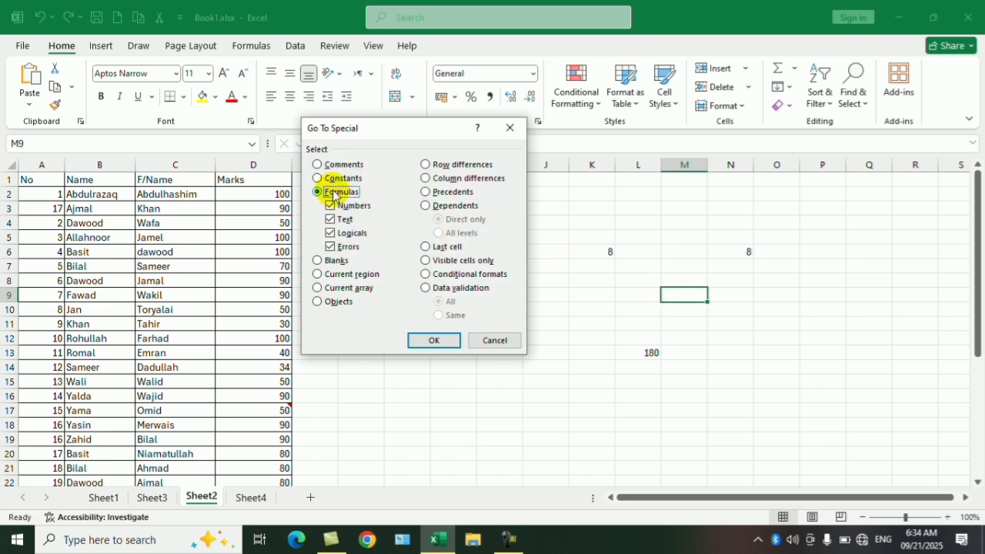
{"action": "left_click", "coordinate": [330, 204]}
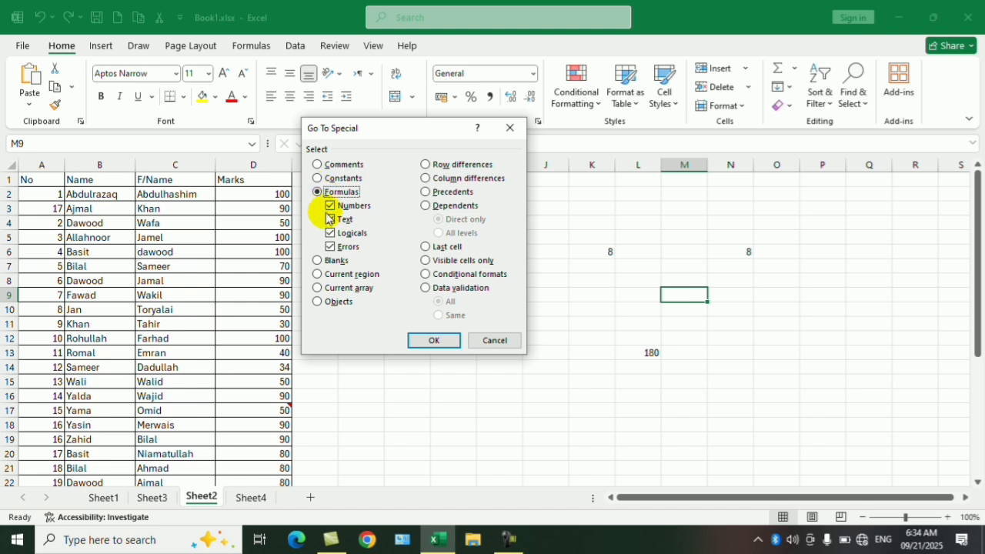
{"action": "left_click", "coordinate": [330, 220]}
{"action": "left_click", "coordinate": [331, 233]}
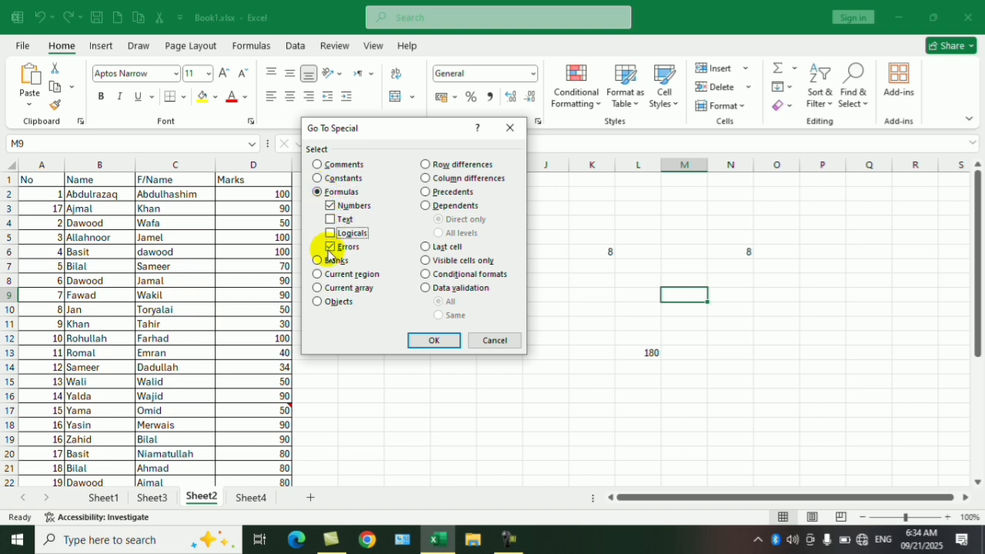
{"action": "left_click", "coordinate": [330, 247]}
{"action": "left_click", "coordinate": [435, 339]}
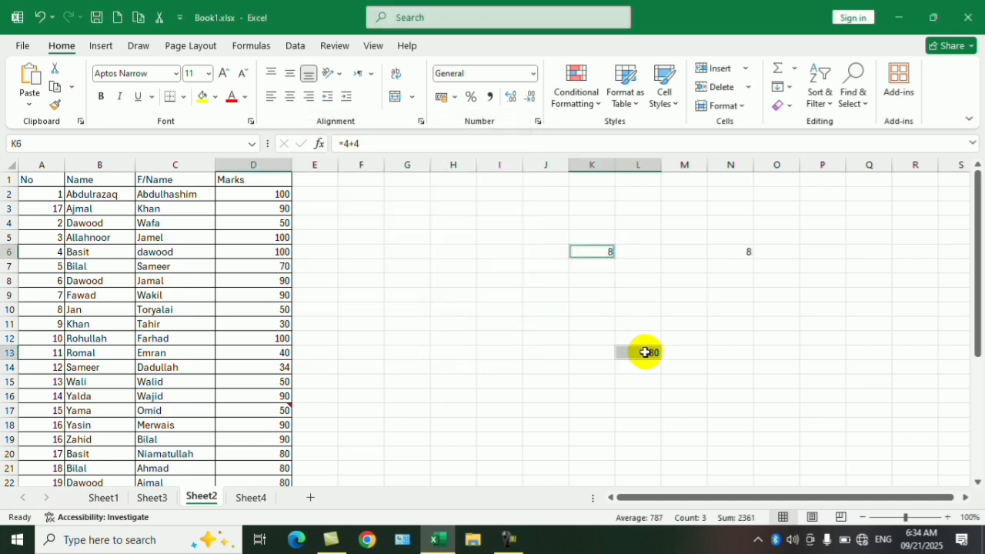
{"action": "scroll", "coordinate": [428, 389], "scroll_direction": "down", "scroll_amount": 5}
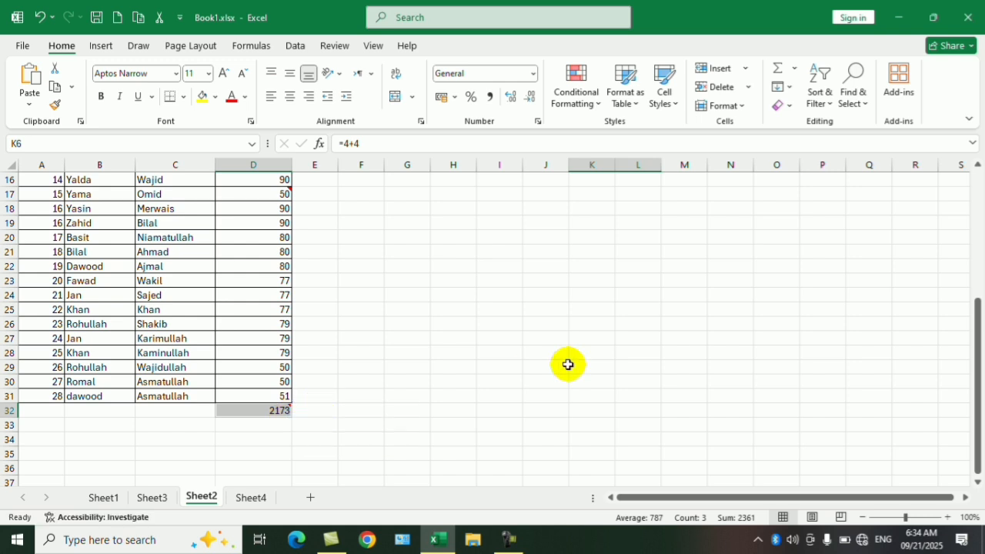
{"action": "scroll", "coordinate": [581, 342], "scroll_direction": "up", "scroll_amount": 5}
{"action": "left_click", "coordinate": [593, 297]}
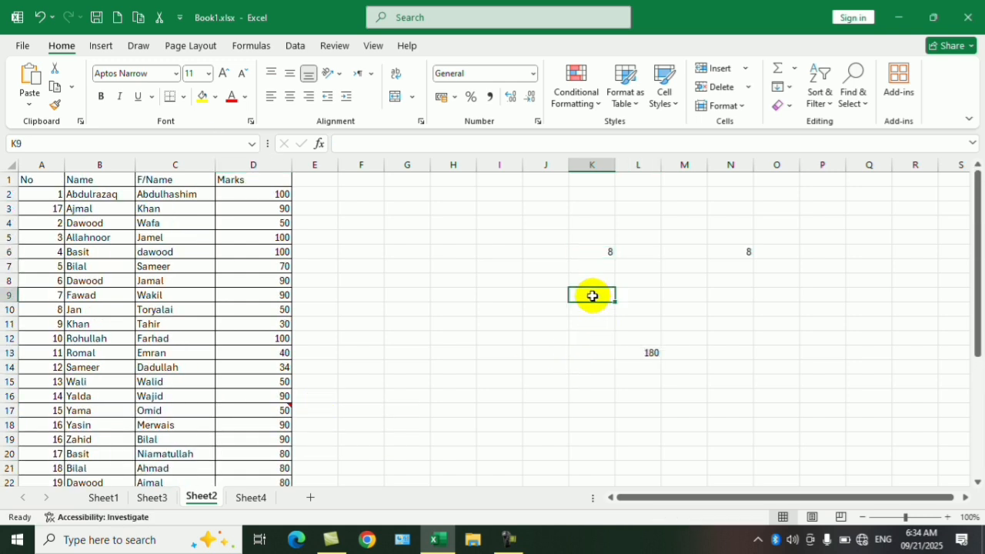
- Use Go To Special to select the constants limited to Text, excluding Numbers, Logicals and Errors, and look over the selection down the table
{"action": "key", "text": "ctrl+g"}
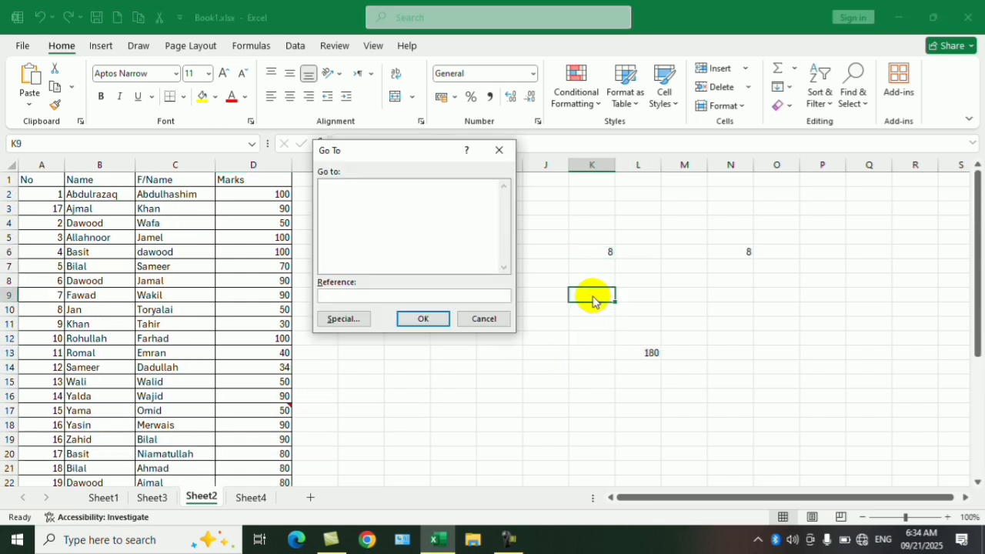
{"action": "key", "text": "Tab"}
{"action": "key", "text": "Return"}
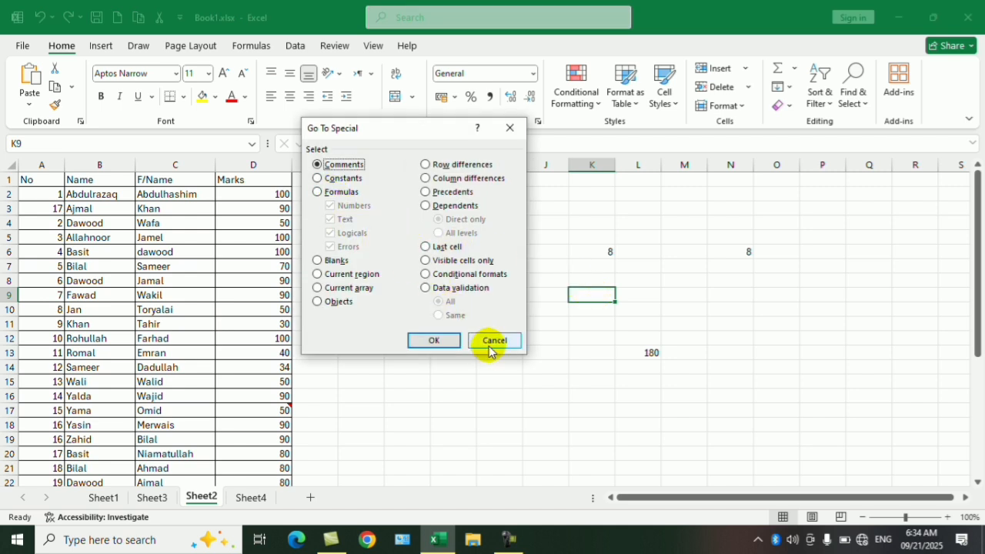
{"action": "left_click", "coordinate": [338, 179]}
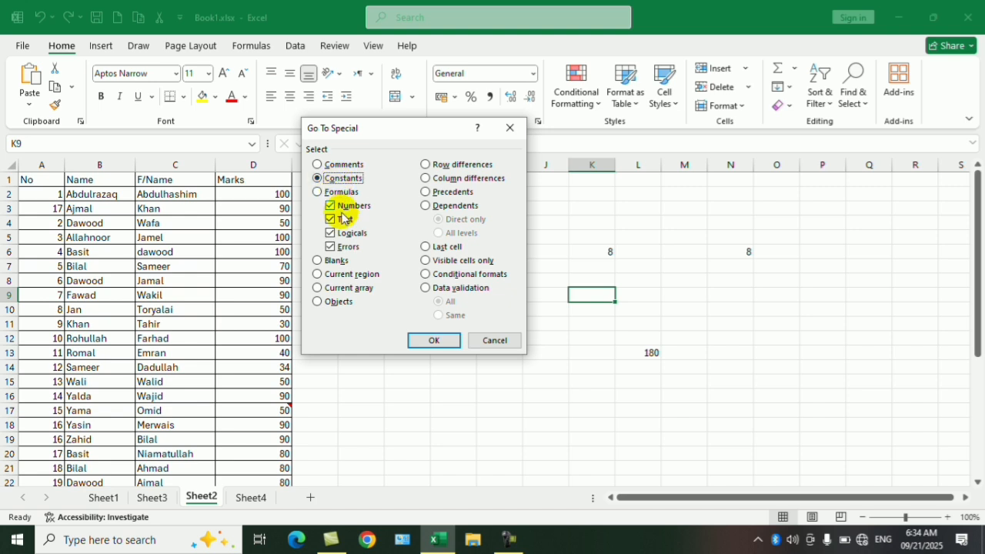
{"action": "left_click", "coordinate": [333, 207]}
{"action": "left_click", "coordinate": [330, 232]}
{"action": "left_click", "coordinate": [331, 246]}
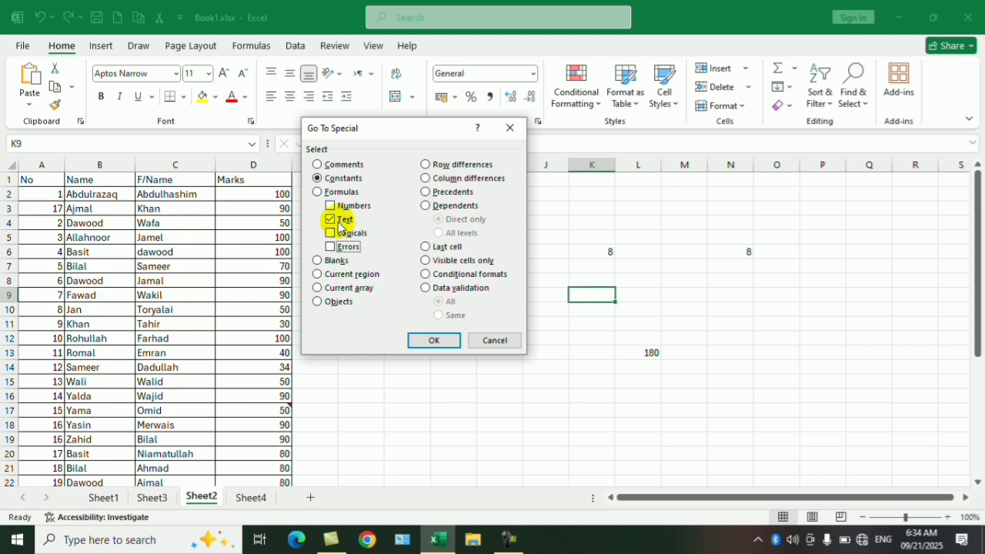
{"action": "left_click", "coordinate": [431, 340]}
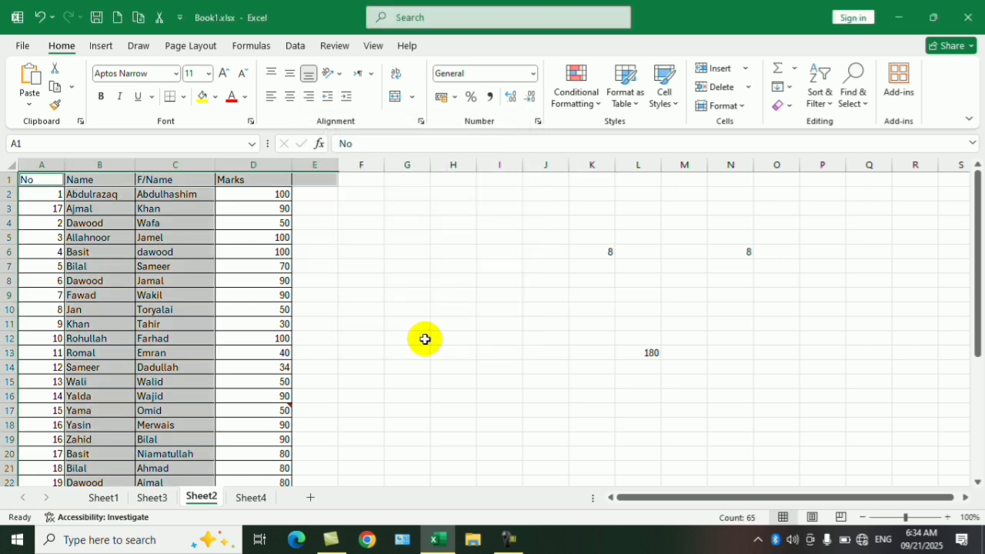
{"action": "scroll", "coordinate": [120, 466], "scroll_direction": "down", "scroll_amount": 4}
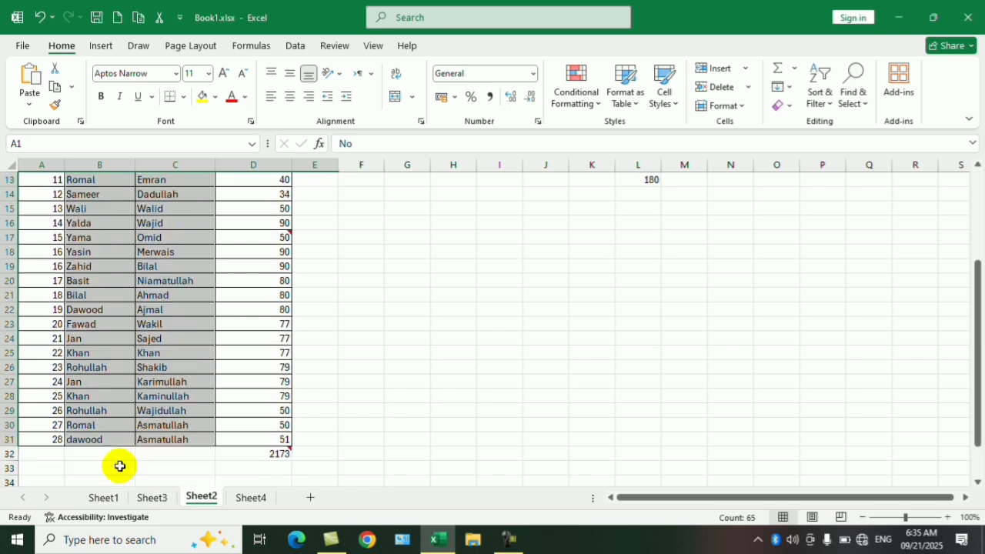
{"action": "scroll", "coordinate": [121, 268], "scroll_direction": "up", "scroll_amount": 4}
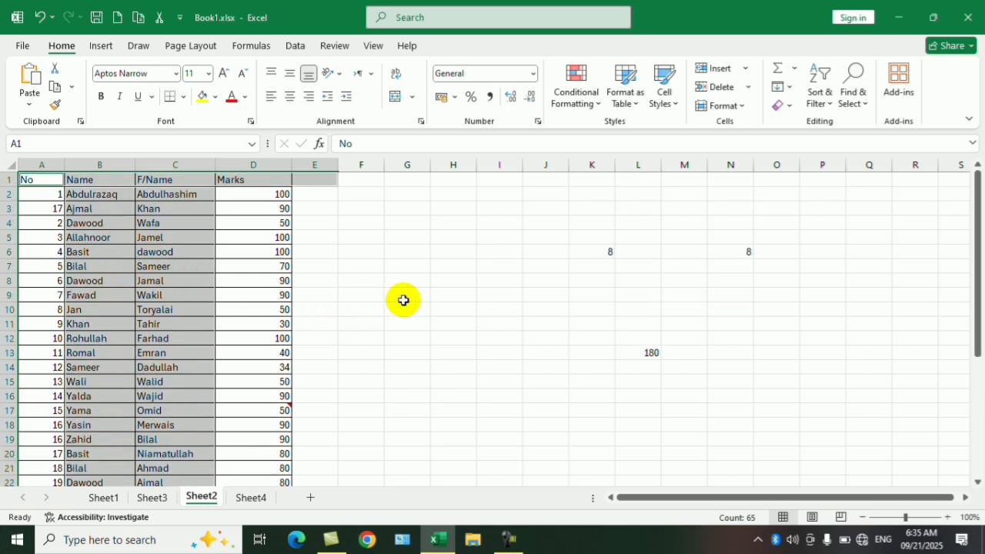
- Enter a formula in cell I9 that returns a quoted text name, and check the formula behind the cell
{"action": "left_click", "coordinate": [490, 294]}
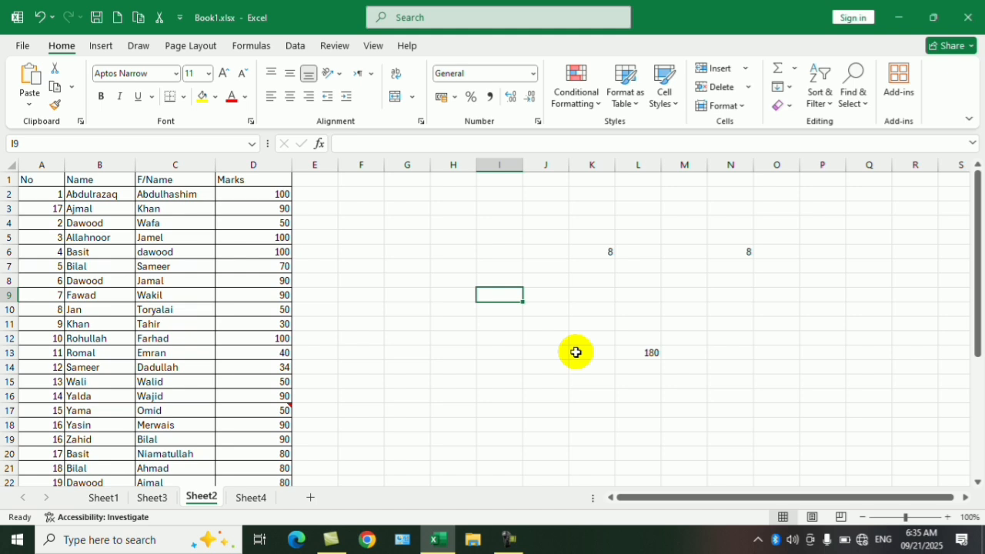
{"action": "type", "text": "=\"Haqyar"}
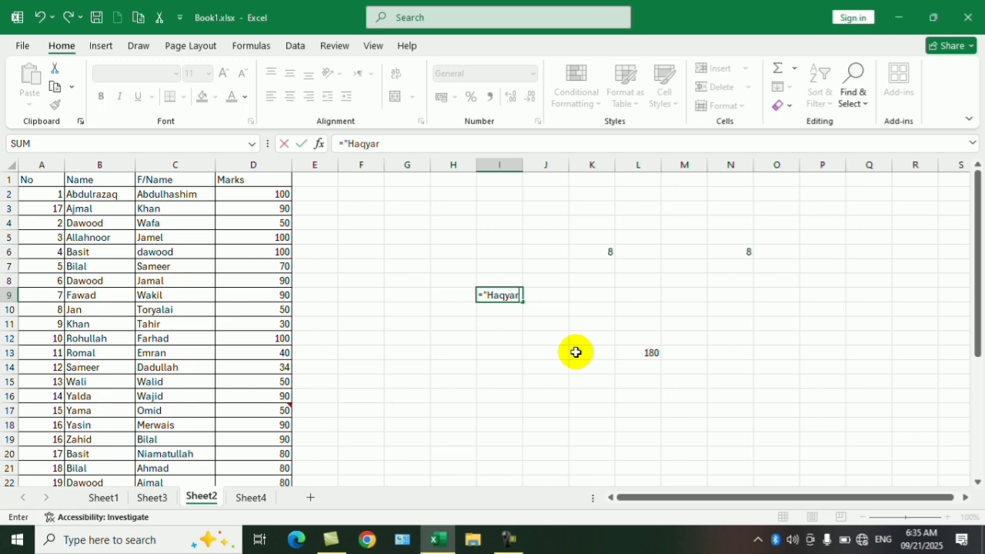
{"action": "key", "text": "Return"}
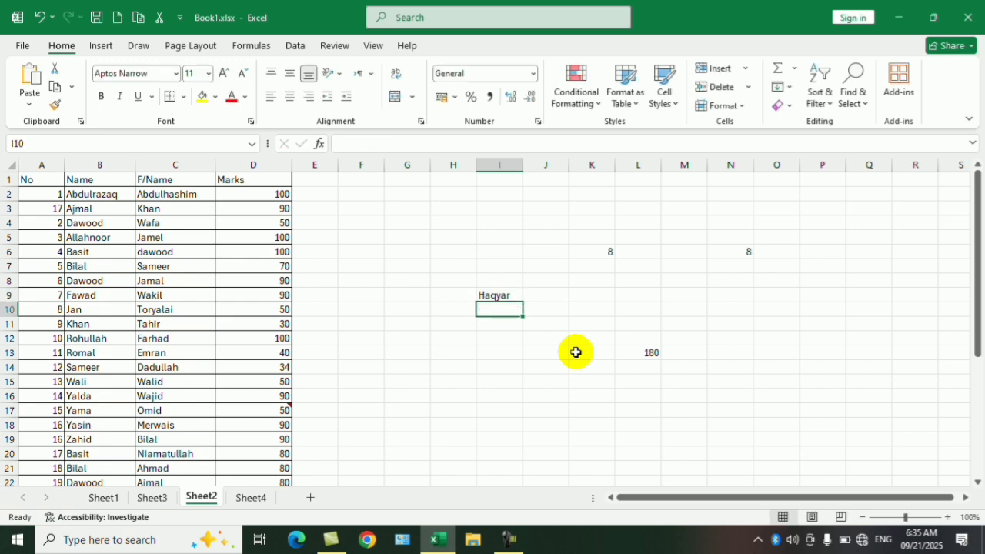
{"action": "left_click", "coordinate": [504, 296]}
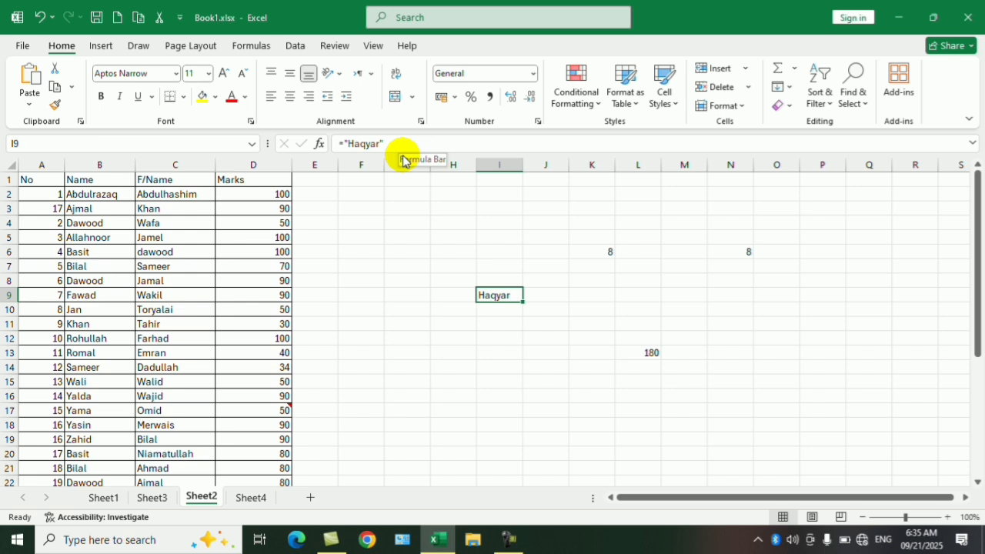
- From cell I13, use Go To Special to select formula cells returning Text only, excluding Numbers, Logicals and Errors
{"action": "left_click", "coordinate": [506, 354]}
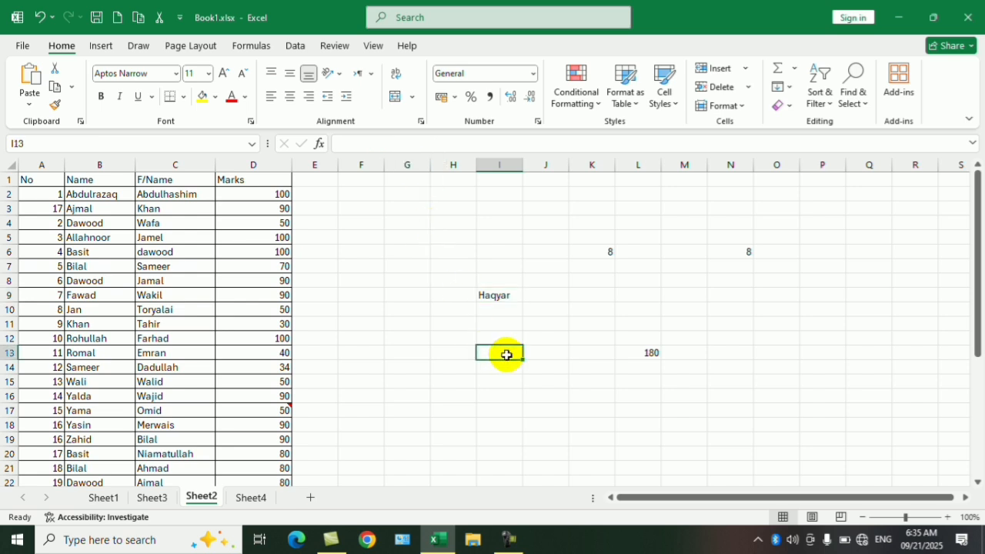
{"action": "key", "text": "ctrl+g"}
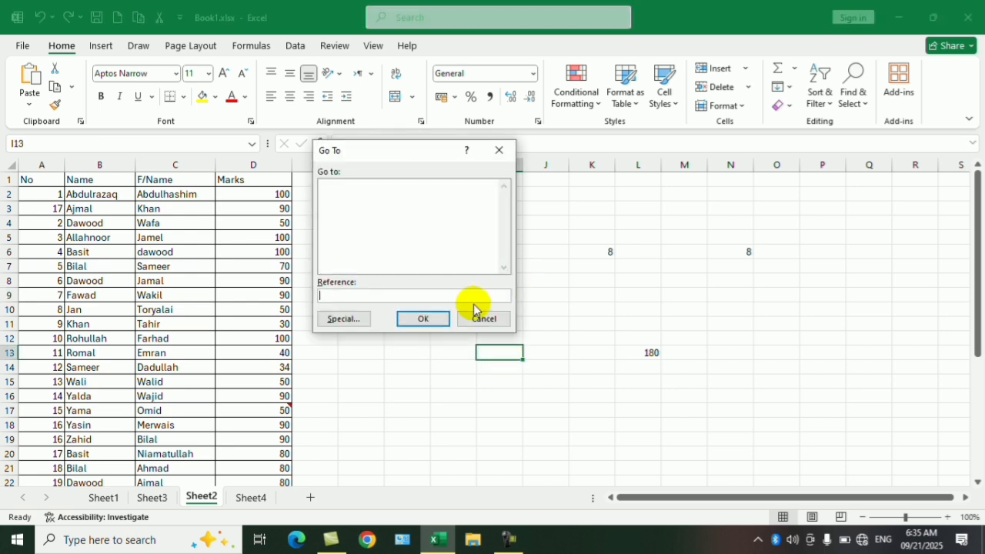
{"action": "key", "text": "alt+s"}
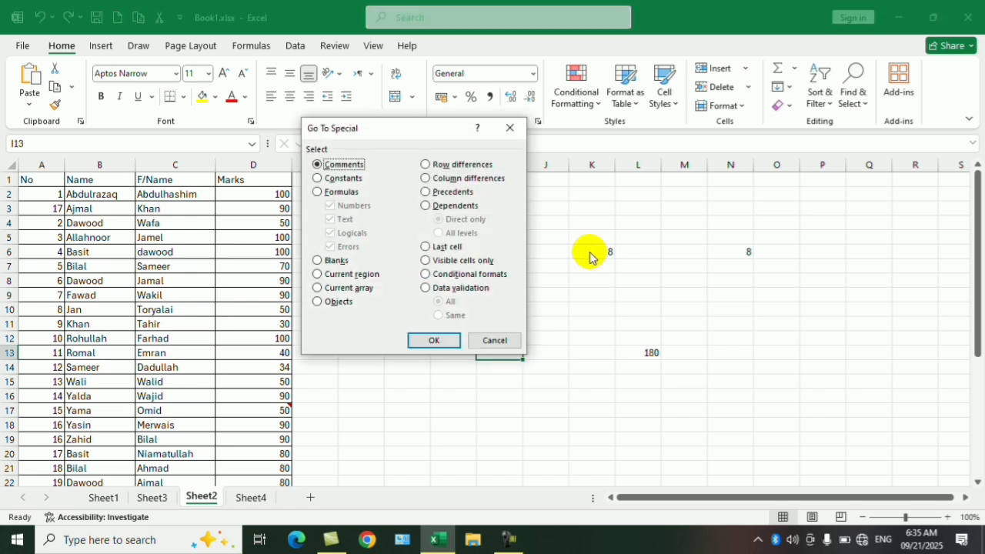
{"action": "left_click", "coordinate": [338, 192]}
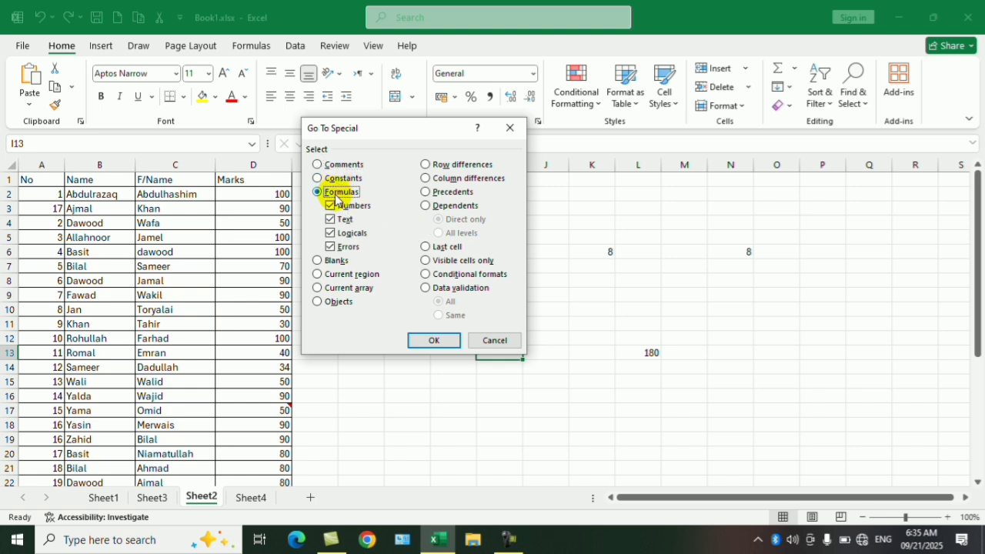
{"action": "left_click", "coordinate": [342, 206]}
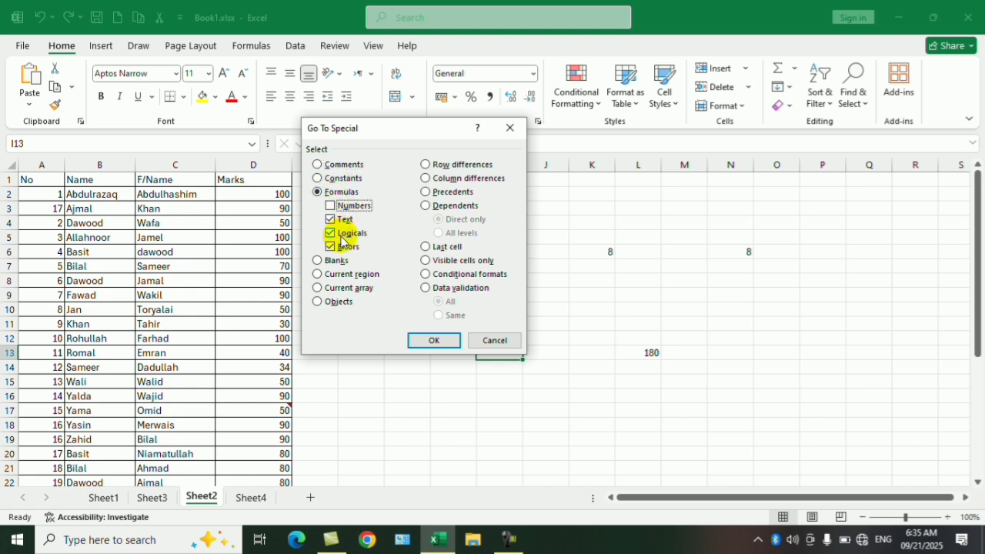
{"action": "left_click", "coordinate": [342, 232]}
{"action": "left_click", "coordinate": [342, 246]}
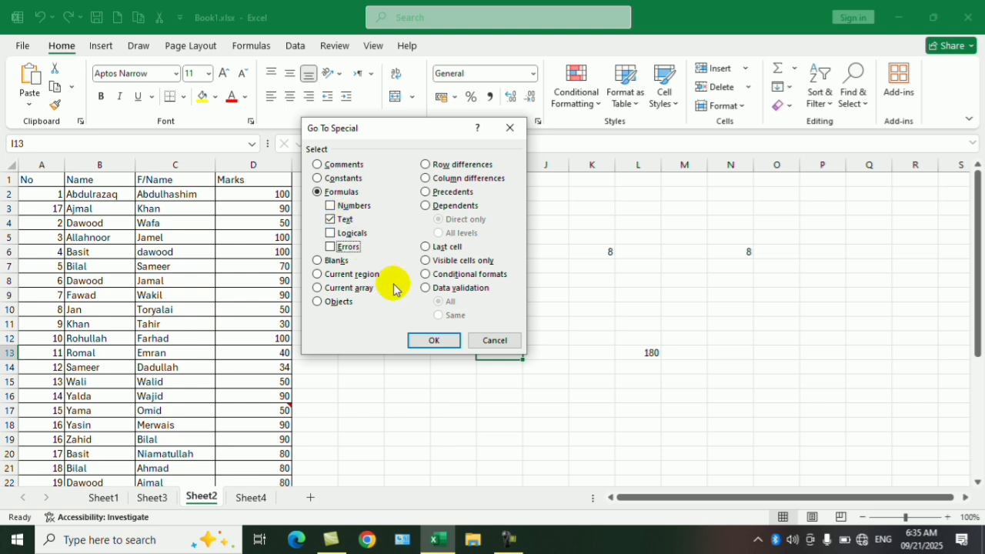
{"action": "left_click", "coordinate": [435, 340]}
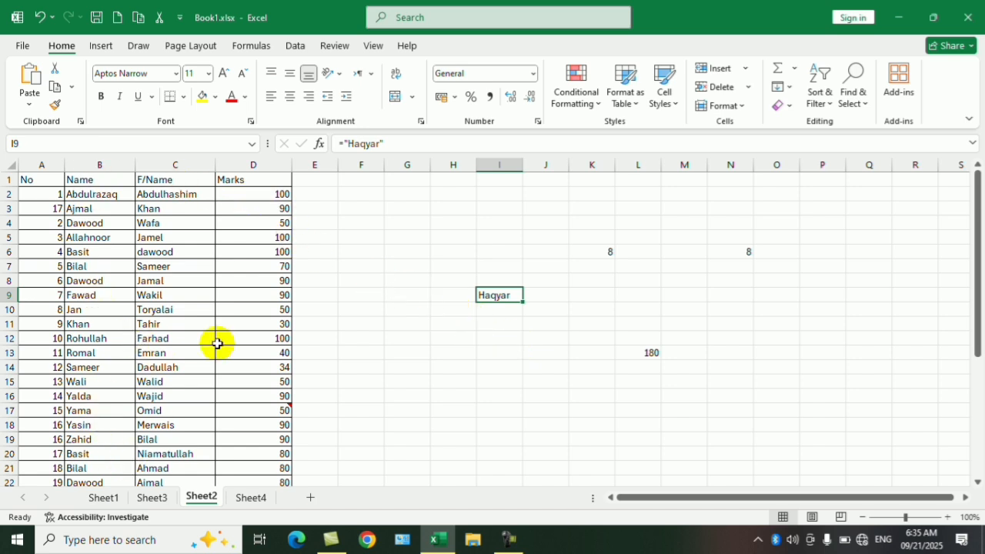
{"action": "left_click", "coordinate": [453, 371]}
{"action": "key", "text": "ctrl+g"}
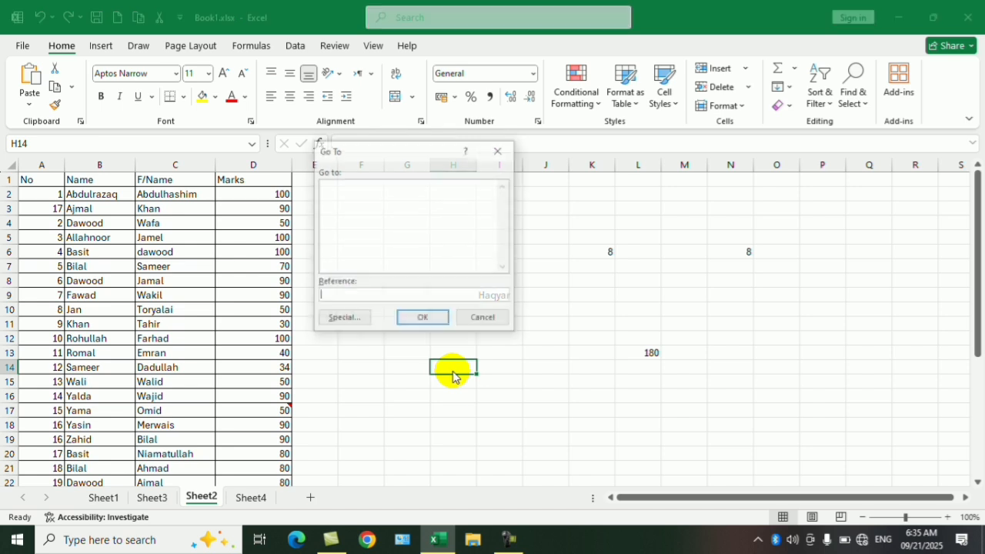
{"action": "key", "text": "alt+s"}
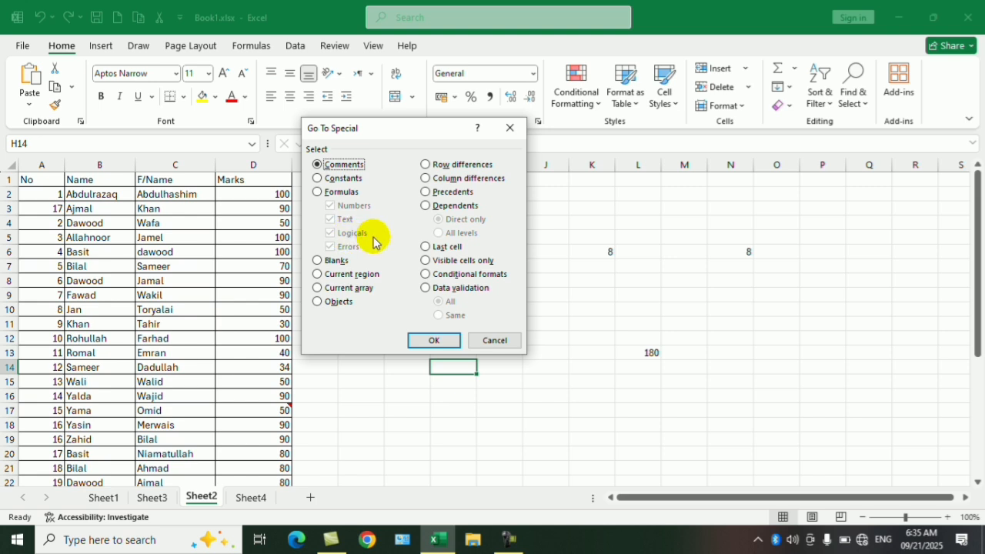
{"action": "left_click", "coordinate": [493, 341]}
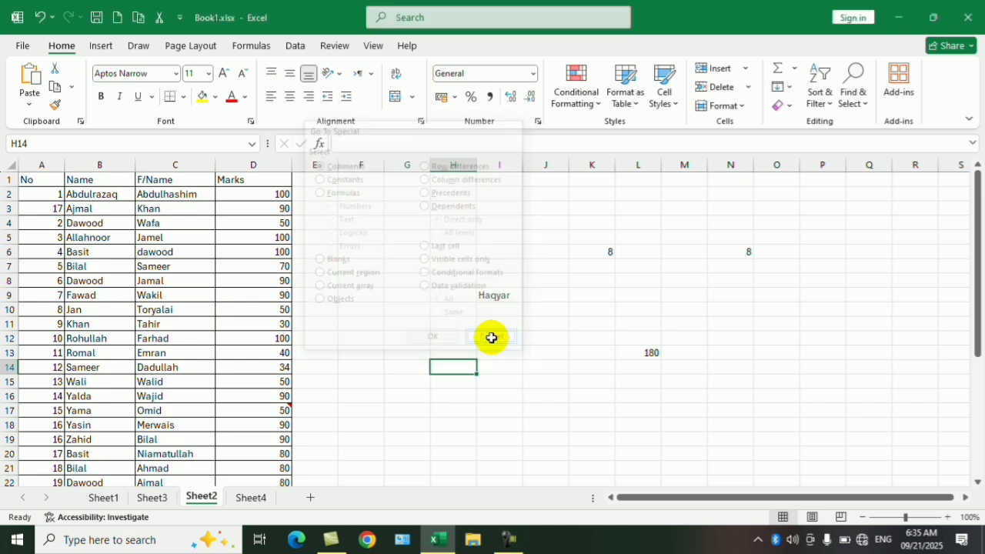
- Enter the logical formula =4-4=0 in cell G4
{"action": "left_click", "coordinate": [426, 219]}
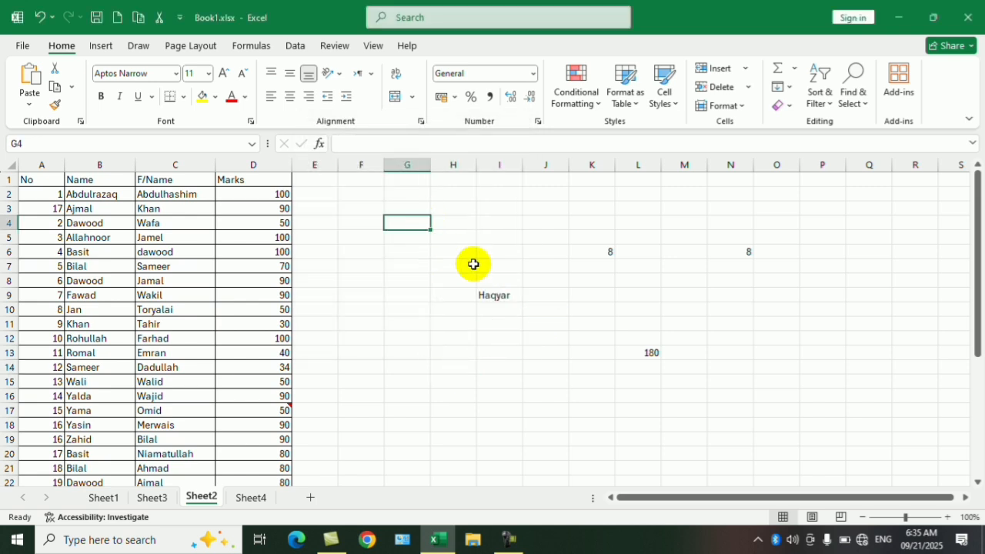
{"action": "type", "text": "="}
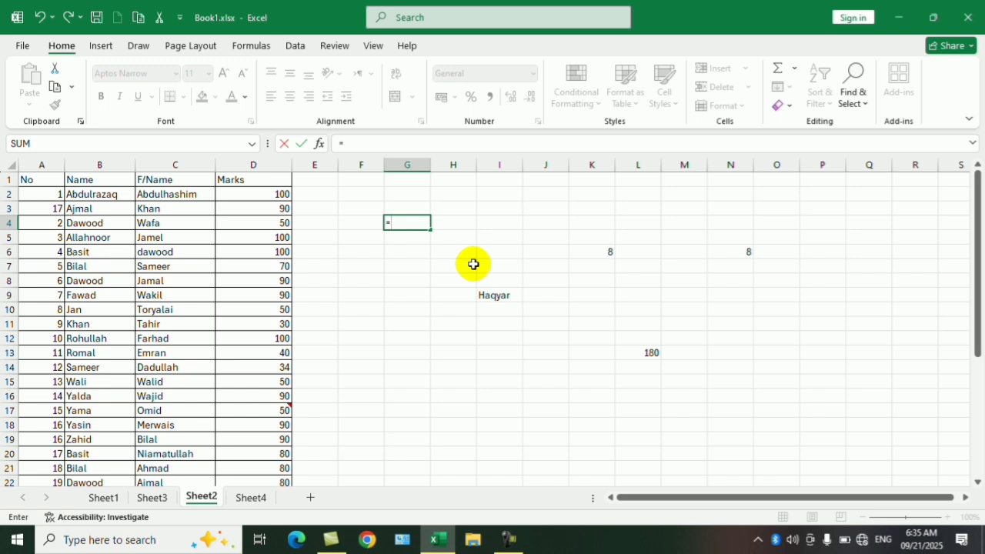
{"action": "type", "text": "4-4=0"}
{"action": "key", "text": "Return"}
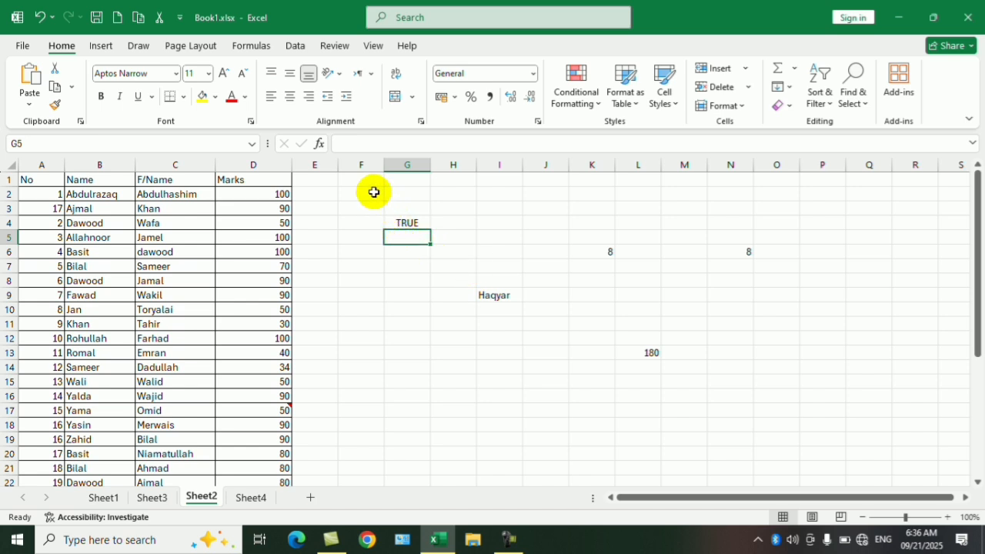
- Use Go To Special to select formula cells returning Logicals only, excluding Numbers, Text and Errors, and deselect at G7
{"action": "left_click", "coordinate": [394, 309]}
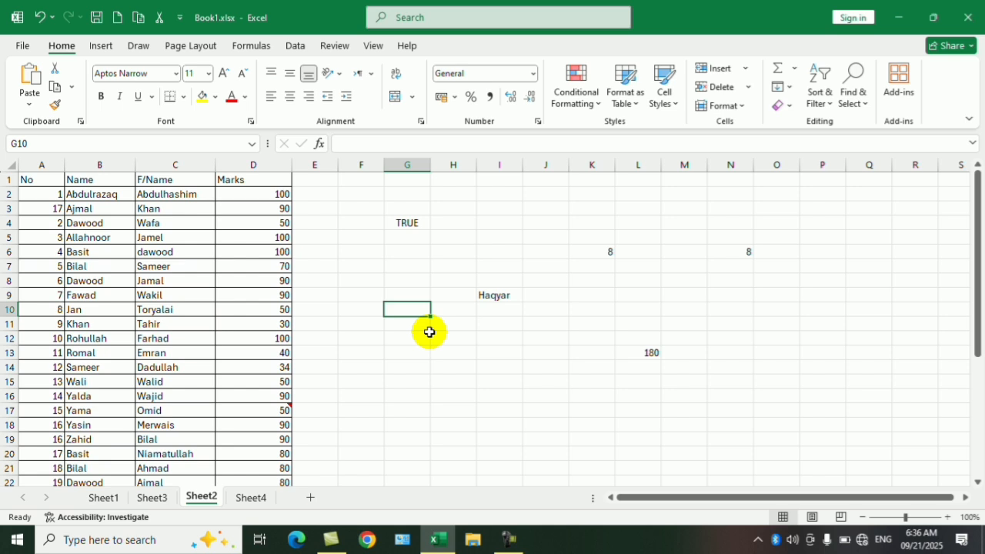
{"action": "key", "text": "ctrl+g"}
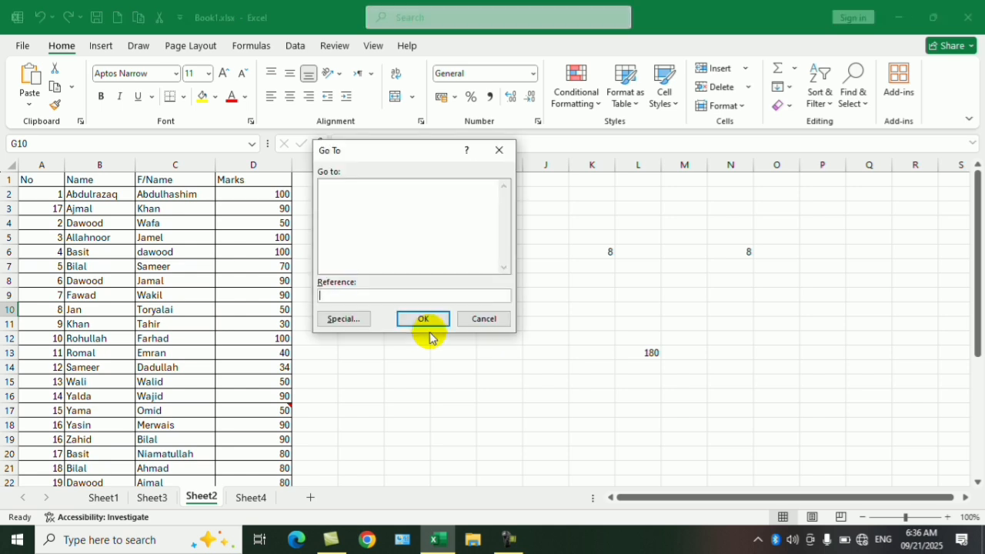
{"action": "key", "text": "alt+s"}
{"action": "left_click", "coordinate": [331, 193]}
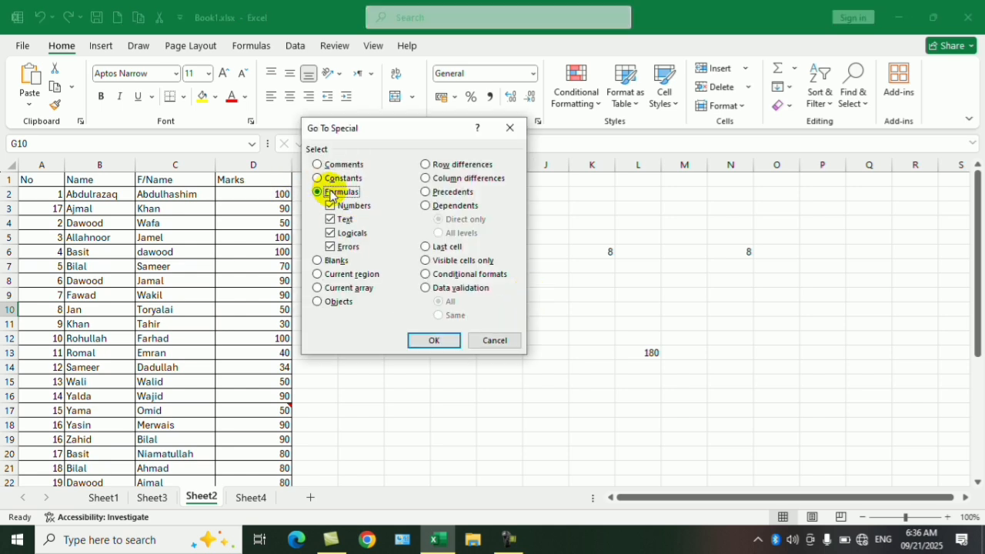
{"action": "left_click", "coordinate": [330, 206]}
{"action": "left_click", "coordinate": [331, 220]}
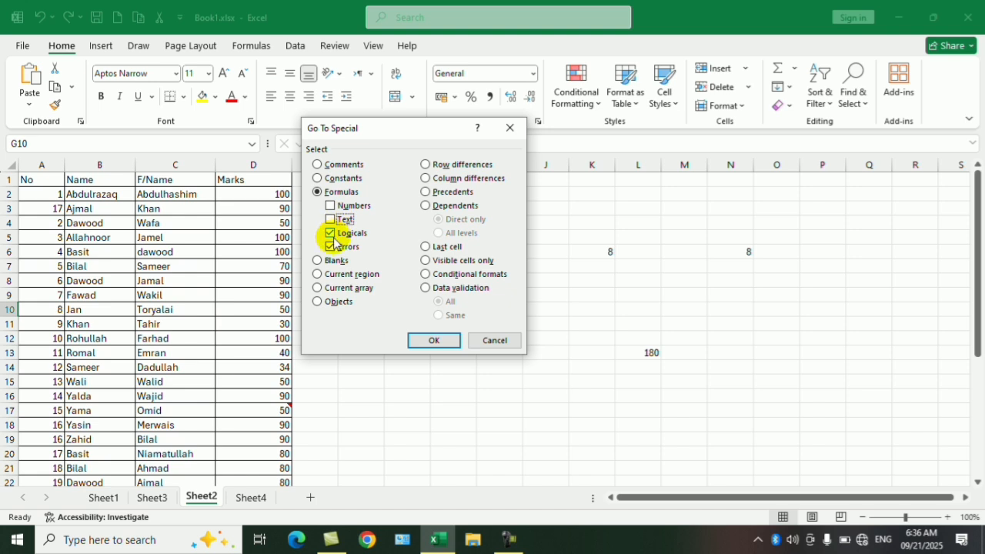
{"action": "left_click", "coordinate": [330, 247]}
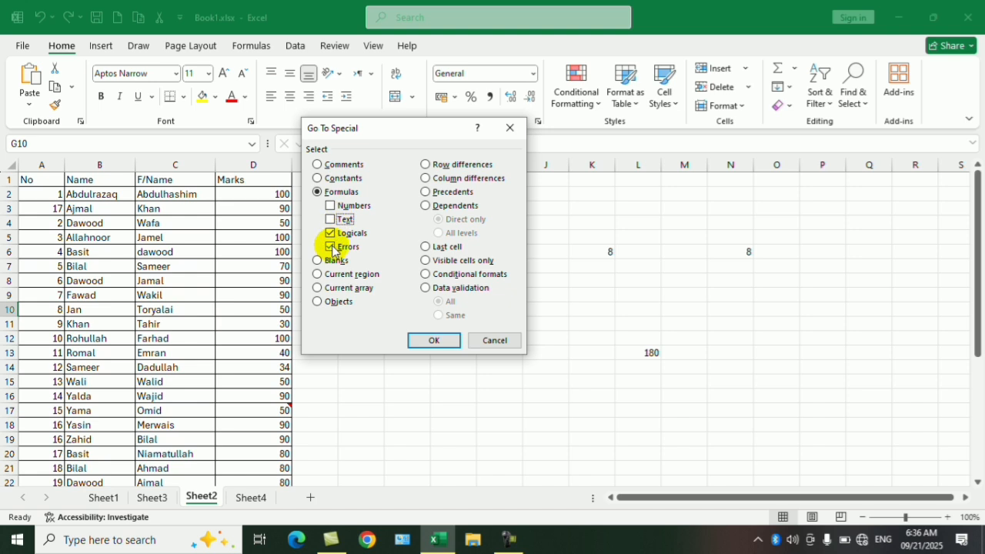
{"action": "left_click", "coordinate": [433, 340]}
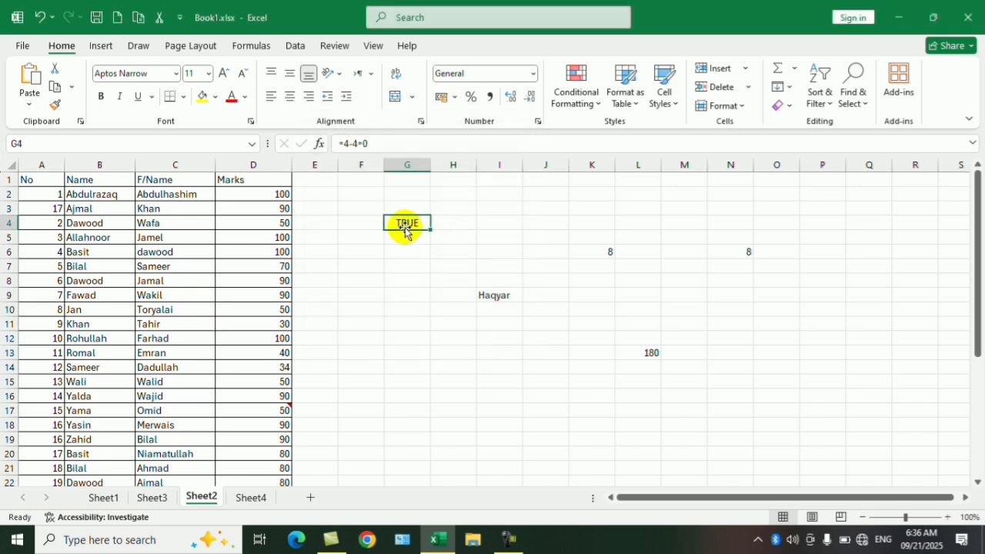
{"action": "left_click", "coordinate": [408, 268]}
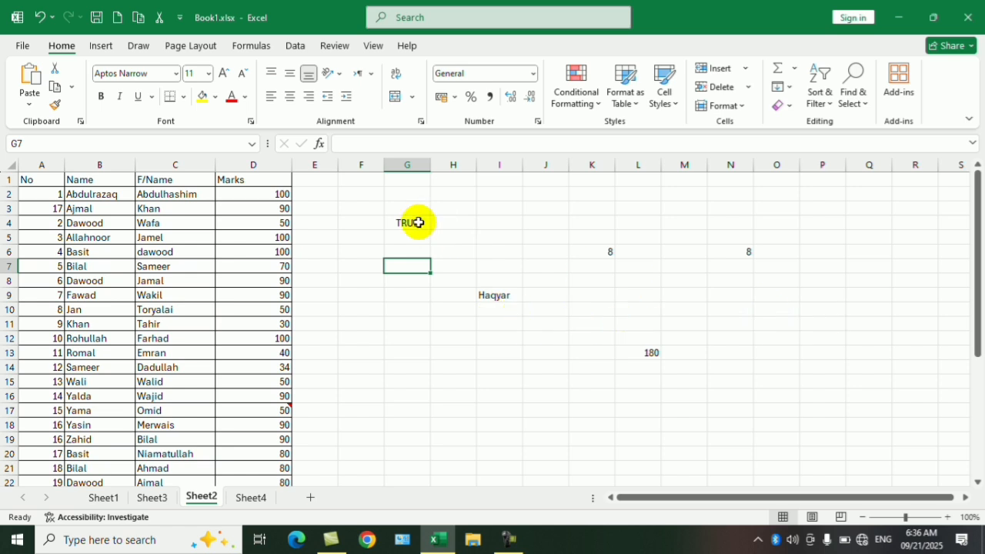
- Enter the constant TRUE in cell L4 and compare the contents behind G4 and L4
{"action": "left_click", "coordinate": [628, 225]}
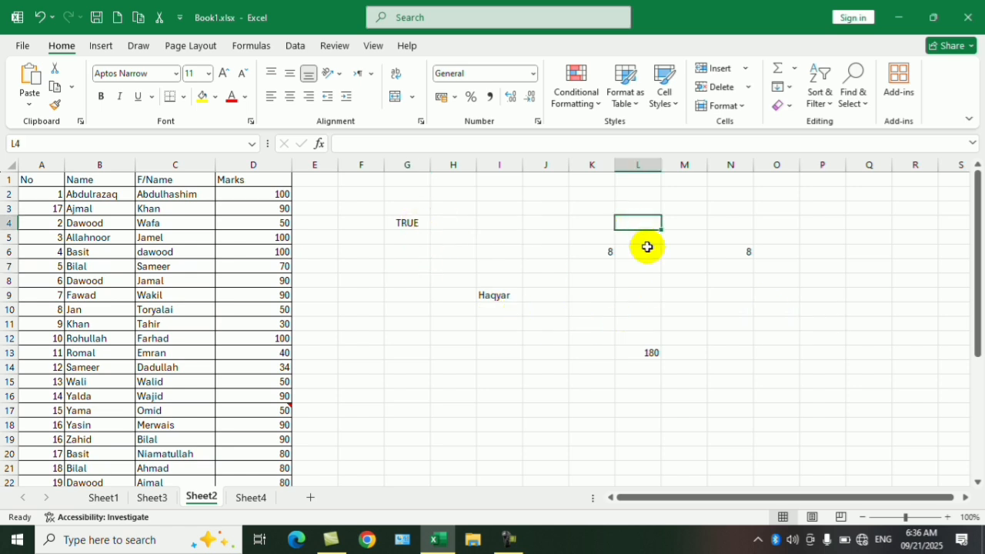
{"action": "type", "text": "TRUE"}
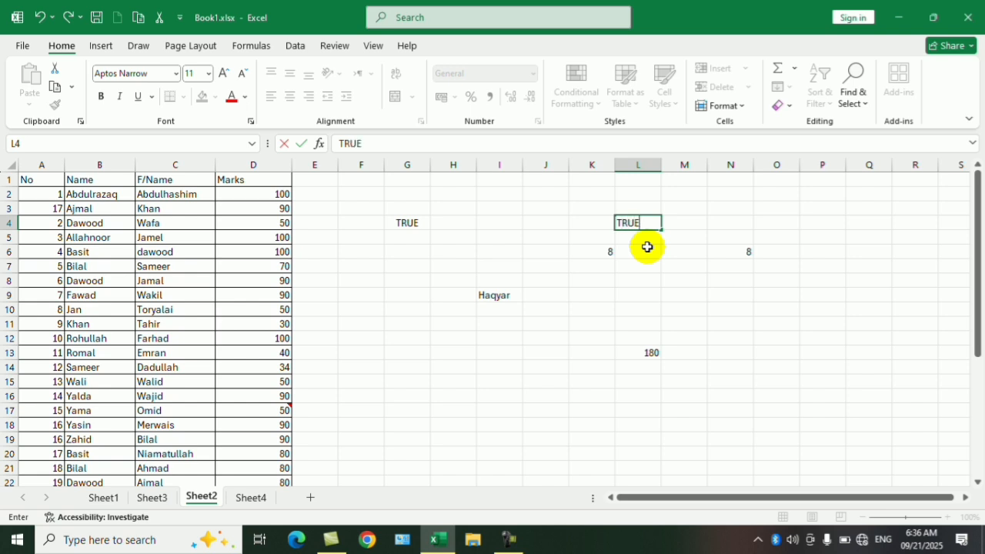
{"action": "key", "text": "Return"}
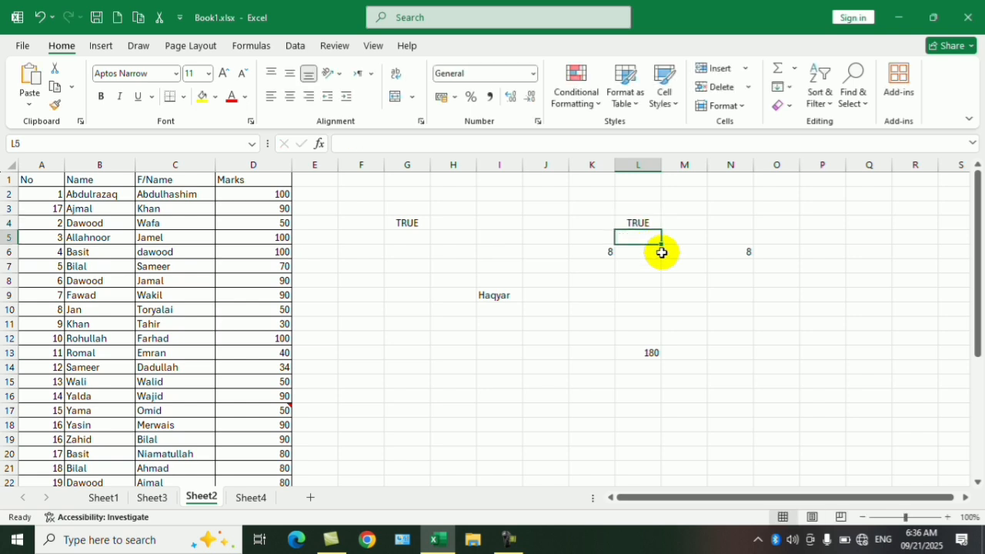
{"action": "left_click", "coordinate": [407, 223]}
{"action": "left_click", "coordinate": [642, 222]}
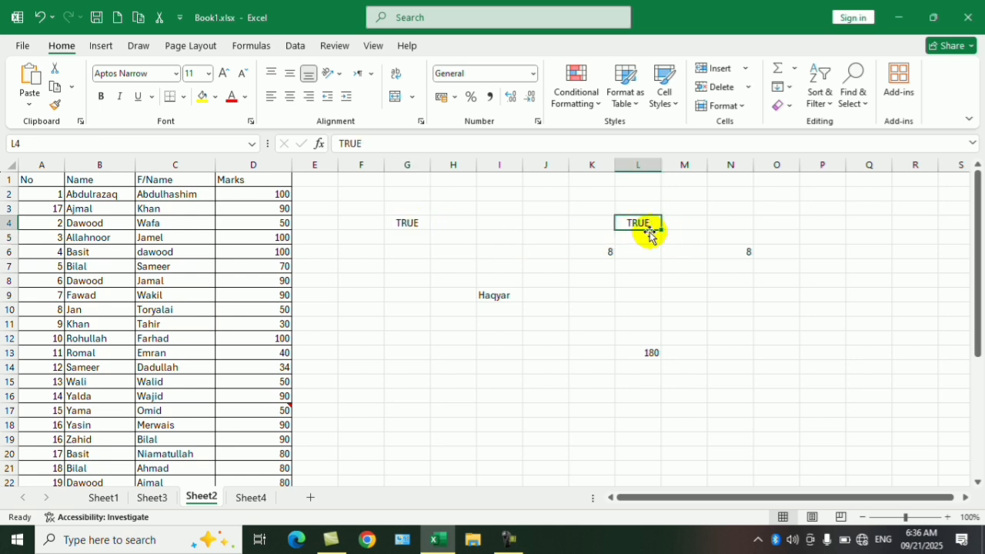
- From cell L8, use Go To Special to select constant cells holding Logicals only, excluding Numbers, Text and Errors
{"action": "left_click", "coordinate": [407, 223]}
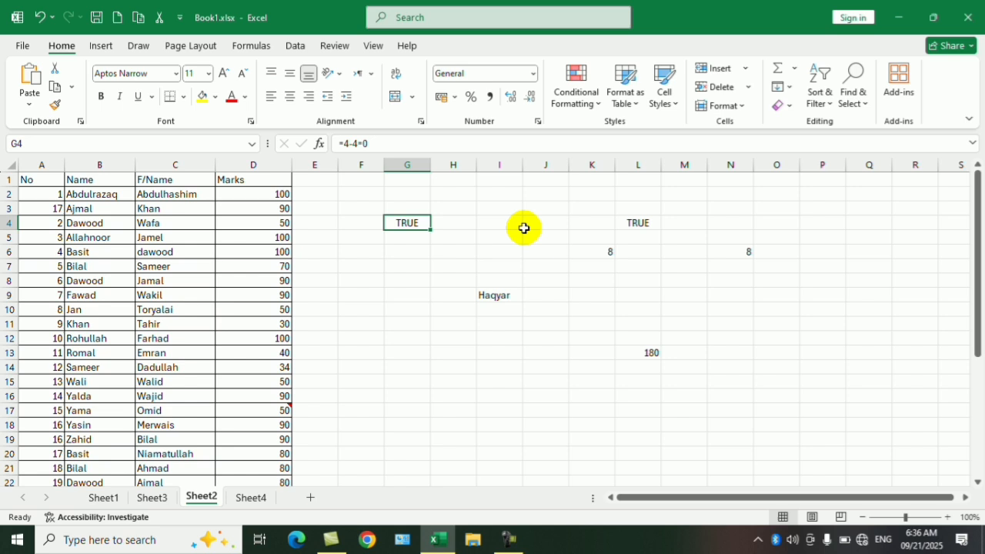
{"action": "left_click", "coordinate": [642, 223]}
{"action": "left_click", "coordinate": [638, 286]}
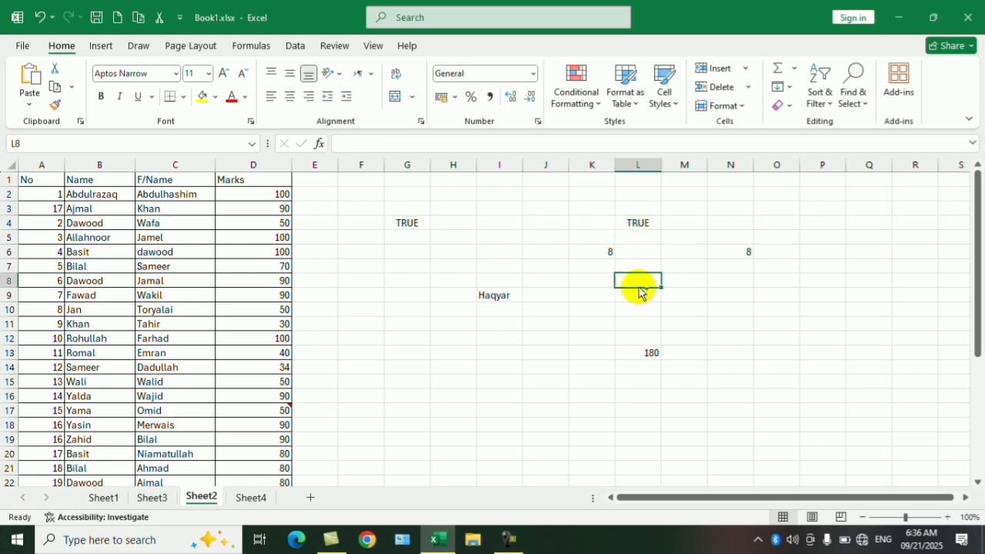
{"action": "key", "text": "F5"}
{"action": "key", "text": "alt+s"}
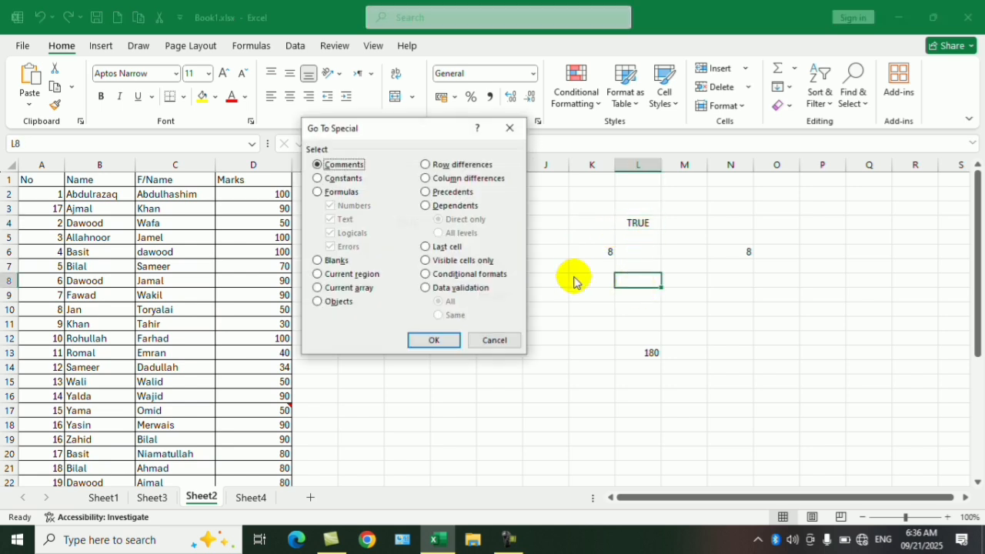
{"action": "left_click", "coordinate": [343, 179]}
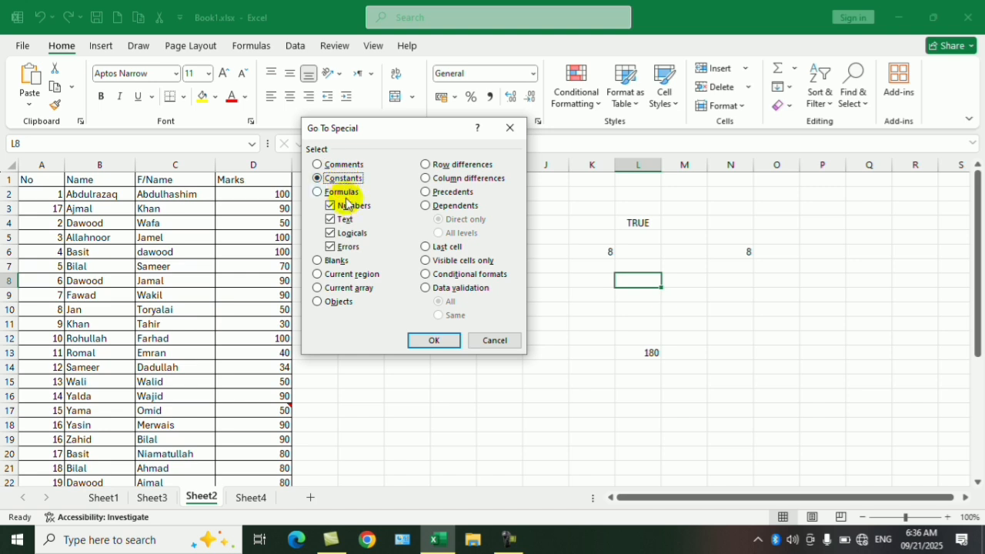
{"action": "left_click", "coordinate": [346, 205]}
{"action": "left_click", "coordinate": [344, 220]}
{"action": "left_click", "coordinate": [343, 246]}
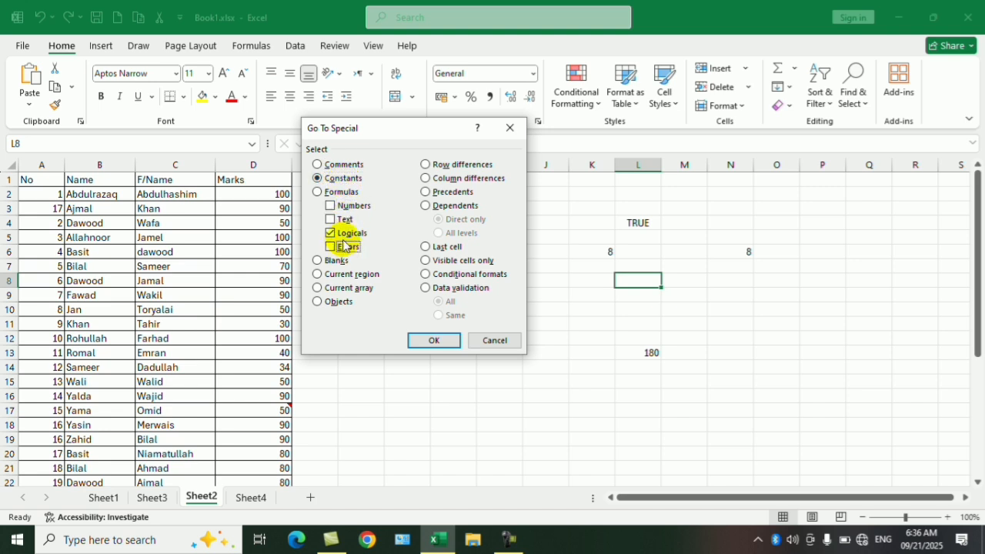
{"action": "left_click", "coordinate": [448, 340]}
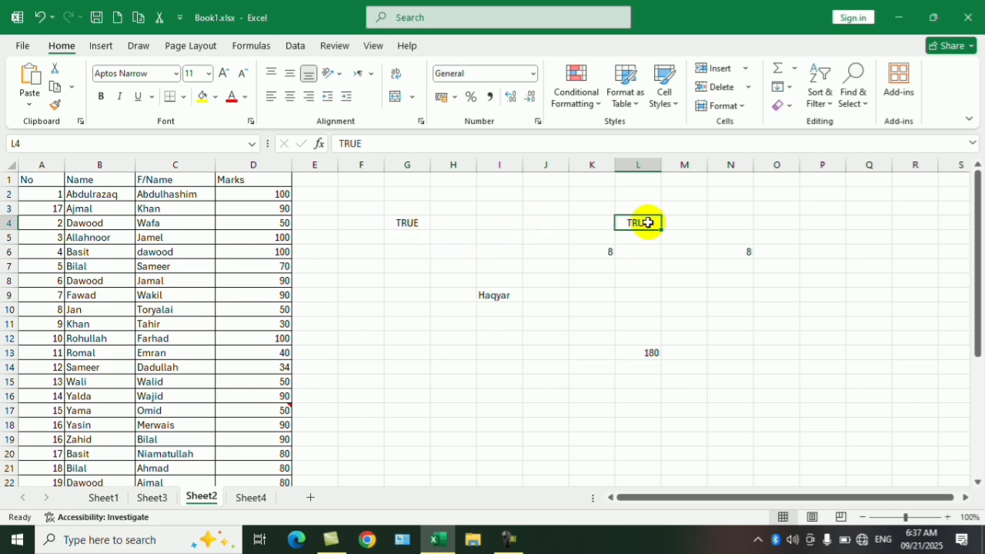
- Compare the underlying contents of cells G4 and L4 to tell the formula from the constant
{"action": "left_click", "coordinate": [410, 223]}
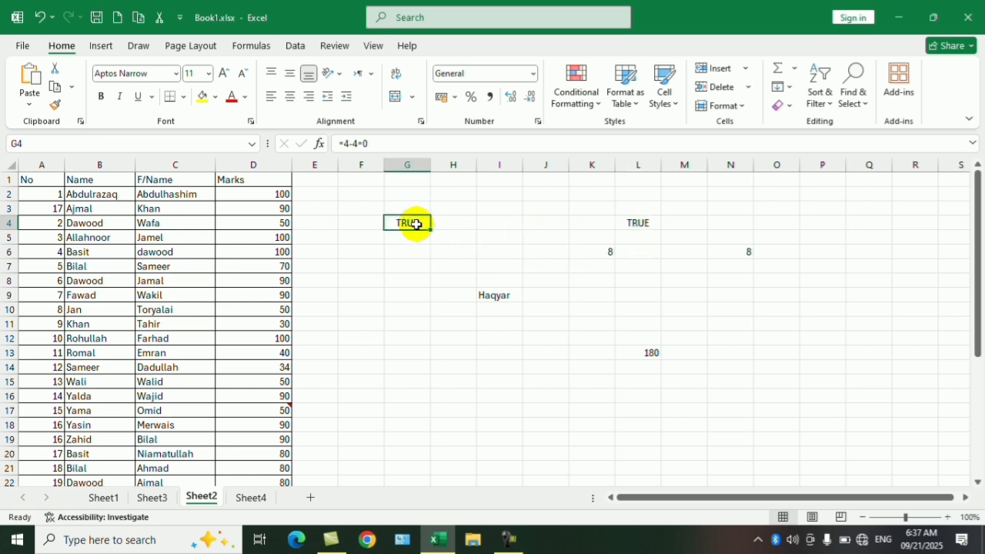
{"action": "left_click", "coordinate": [631, 225]}
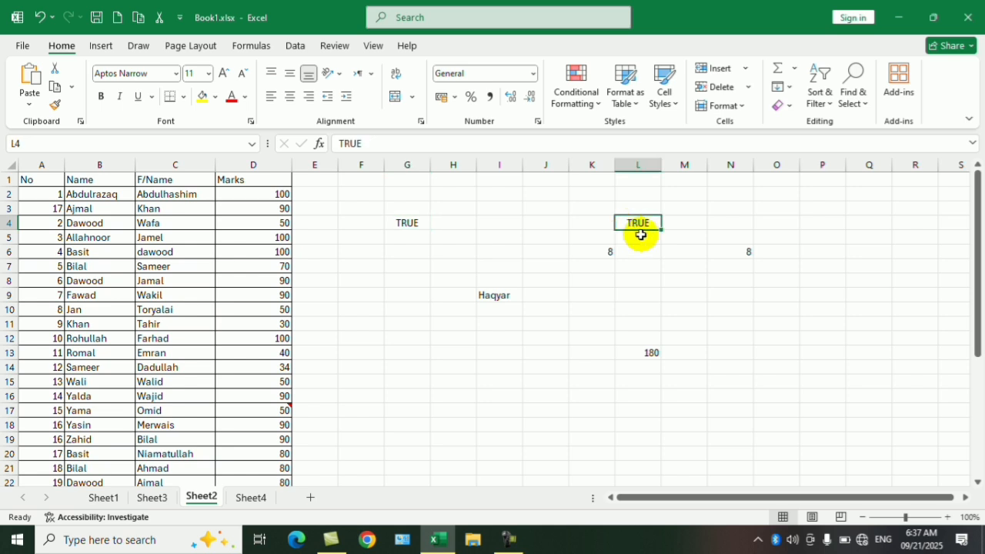
{"action": "left_click", "coordinate": [655, 263]}
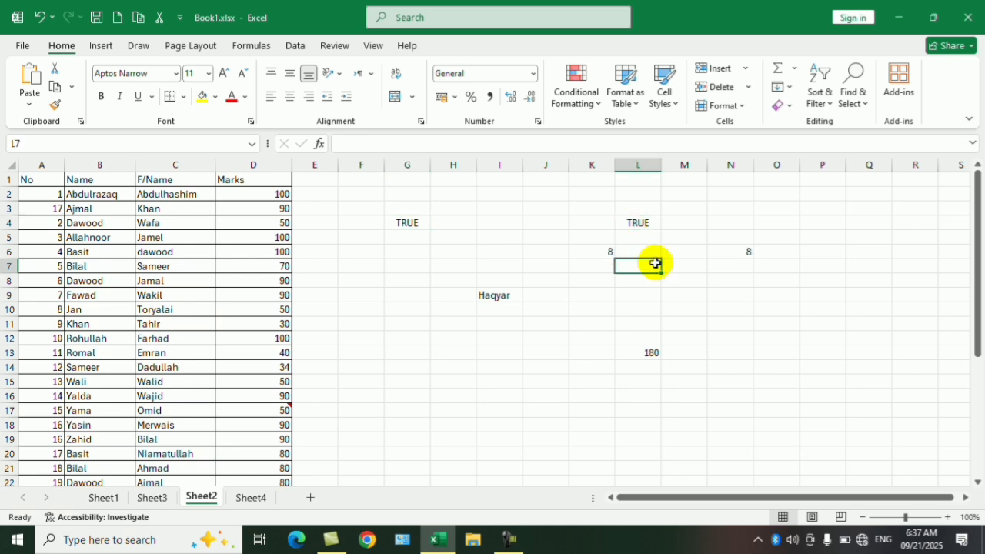
{"action": "left_click", "coordinate": [638, 224]}
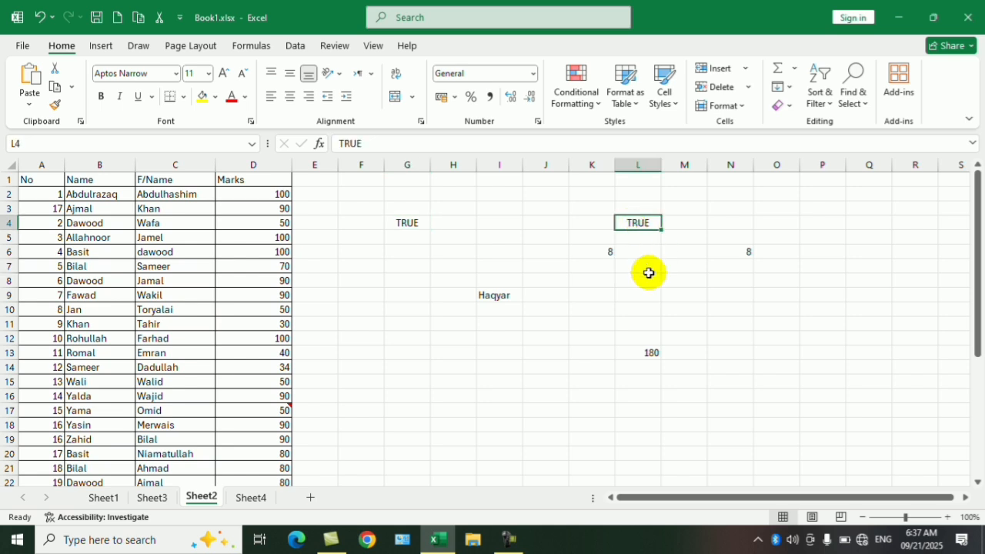
{"action": "left_click", "coordinate": [599, 300]}
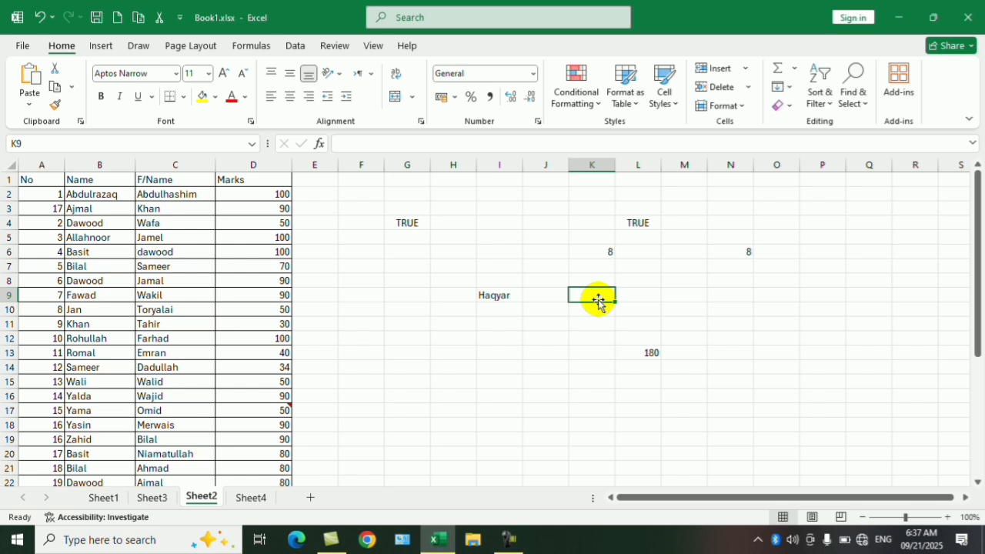
{"action": "key", "text": "ctrl+g"}
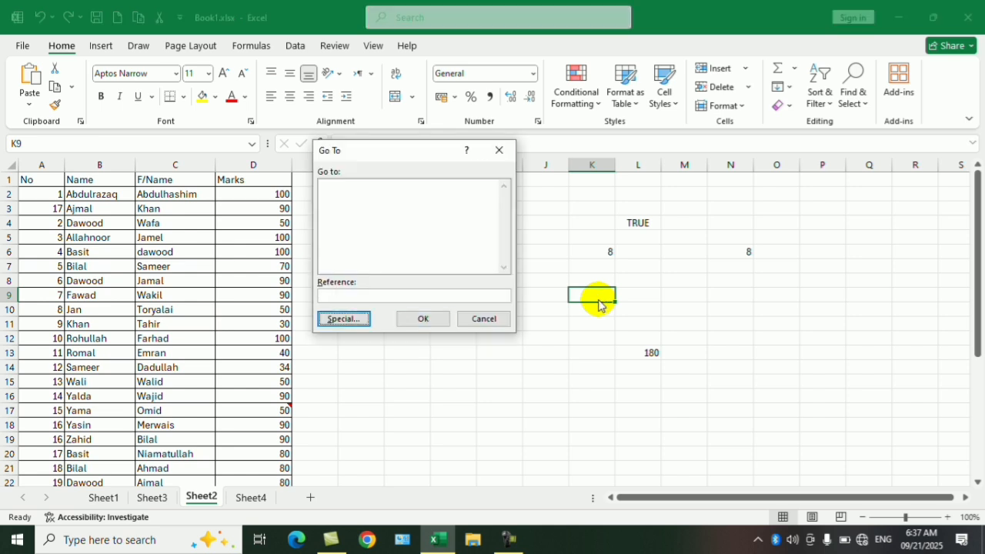
{"action": "key", "text": "alt+s"}
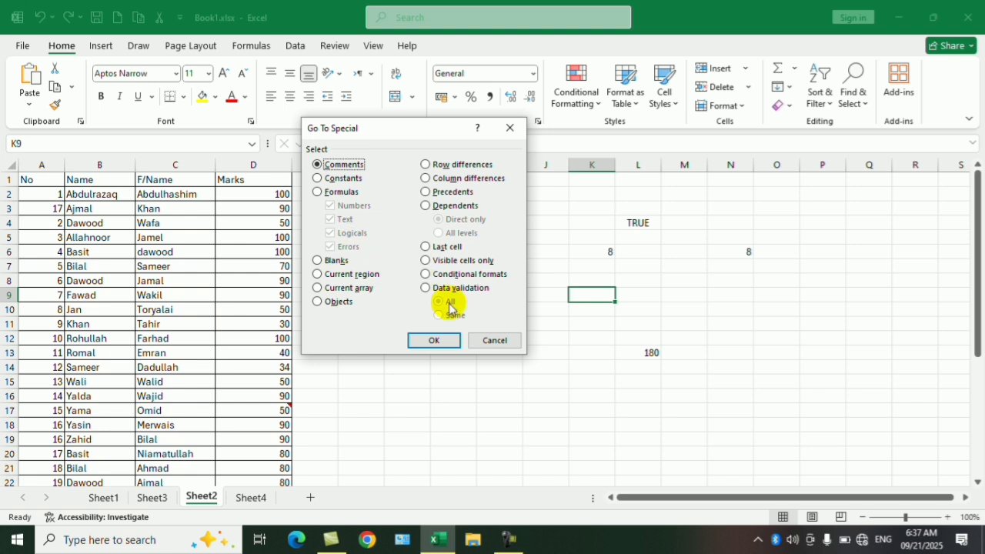
{"action": "left_click", "coordinate": [495, 340]}
- Enter a formula in cell G13 that adds an unquoted first name to 5, so that it returns an error
{"action": "left_click", "coordinate": [403, 354]}
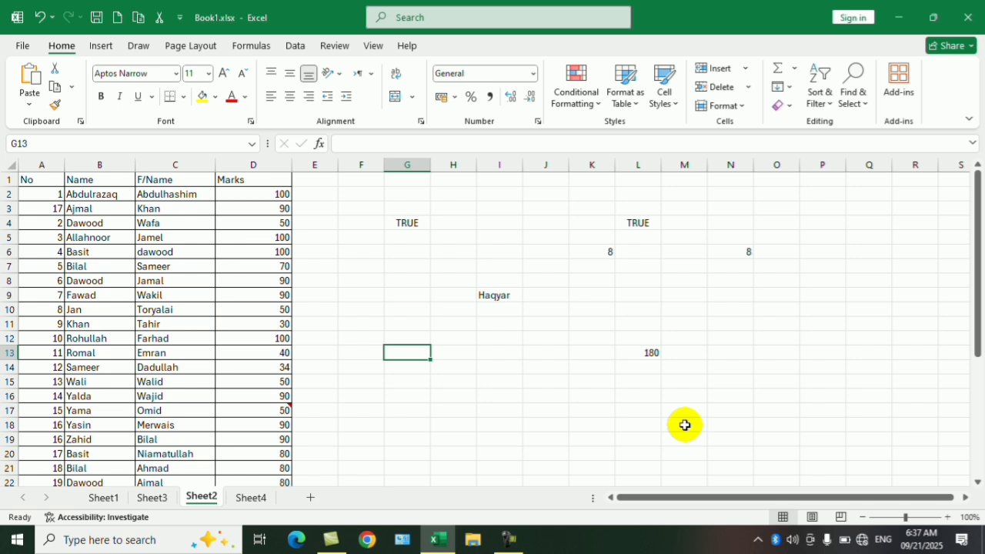
{"action": "type", "text": "5"}
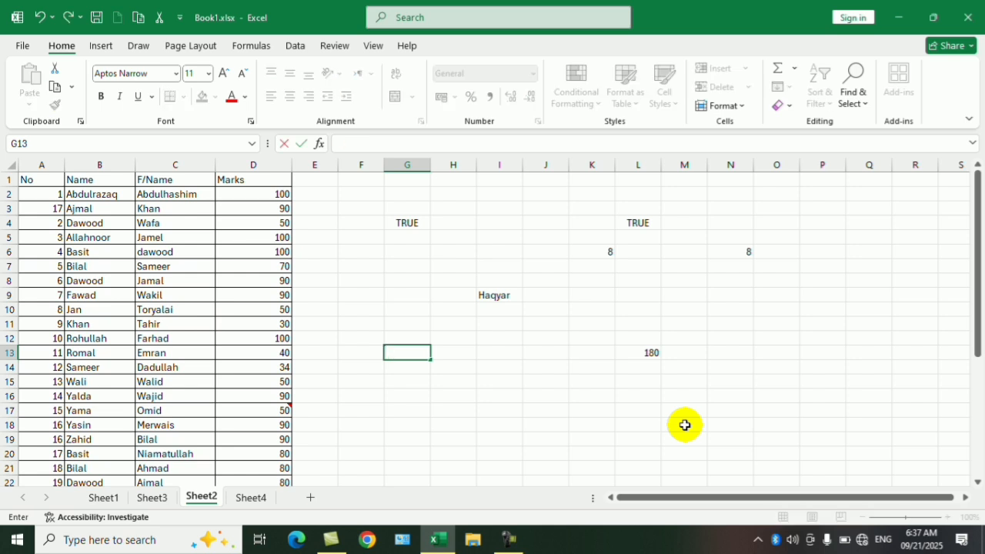
{"action": "type", "text": "=5"}
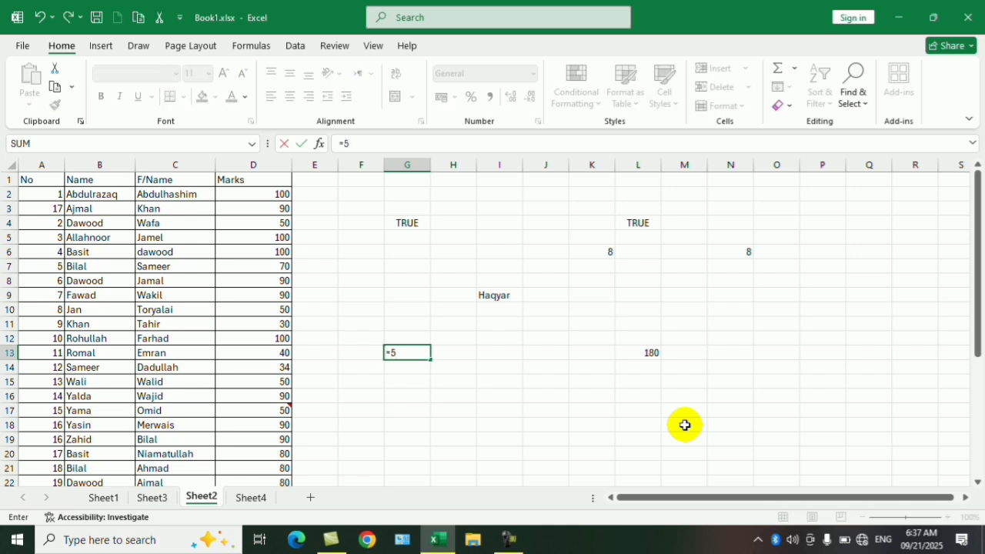
{"action": "type", "text": "+Aj"}
{"action": "key", "text": "BackSpace"}
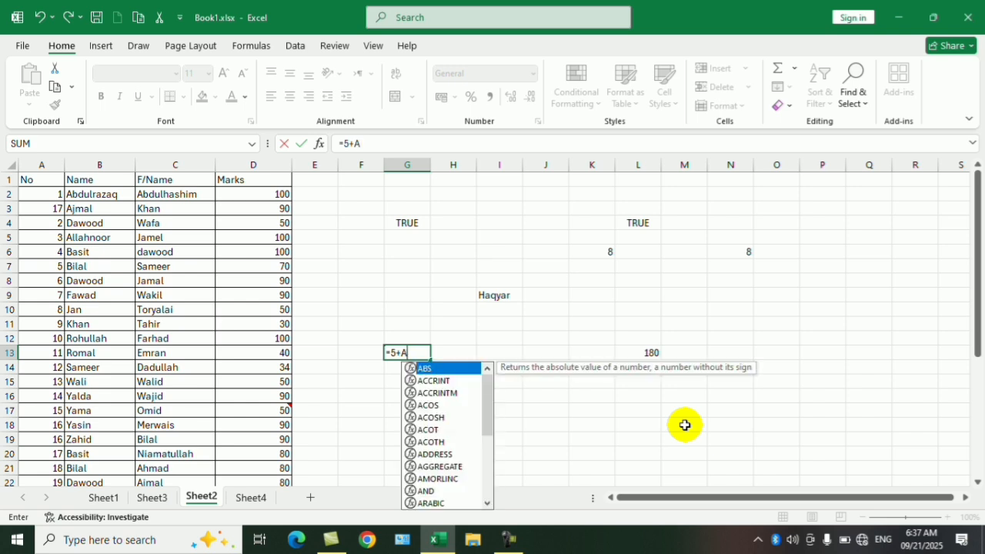
{"action": "type", "text": "hmad"}
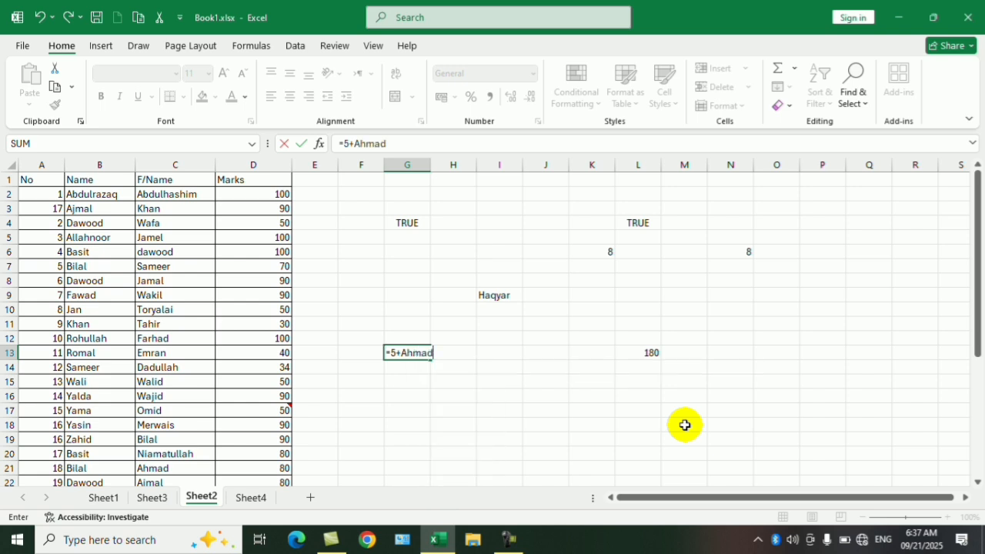
{"action": "key", "text": "Return"}
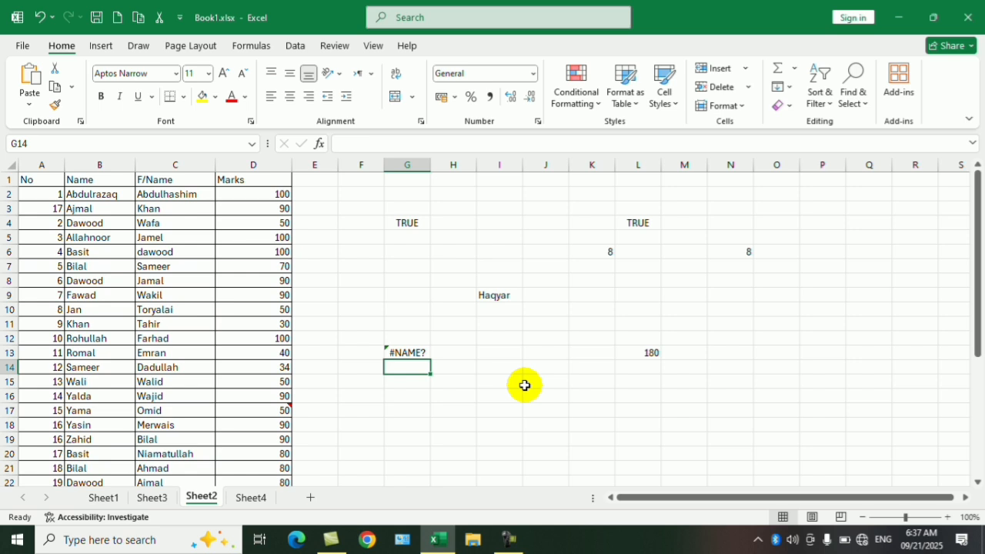
- Use Go To Special to select formula cells returning Errors only, excluding Numbers, Text and Logicals
{"action": "key", "text": "ctrl+g"}
{"action": "key", "text": "alt+s"}
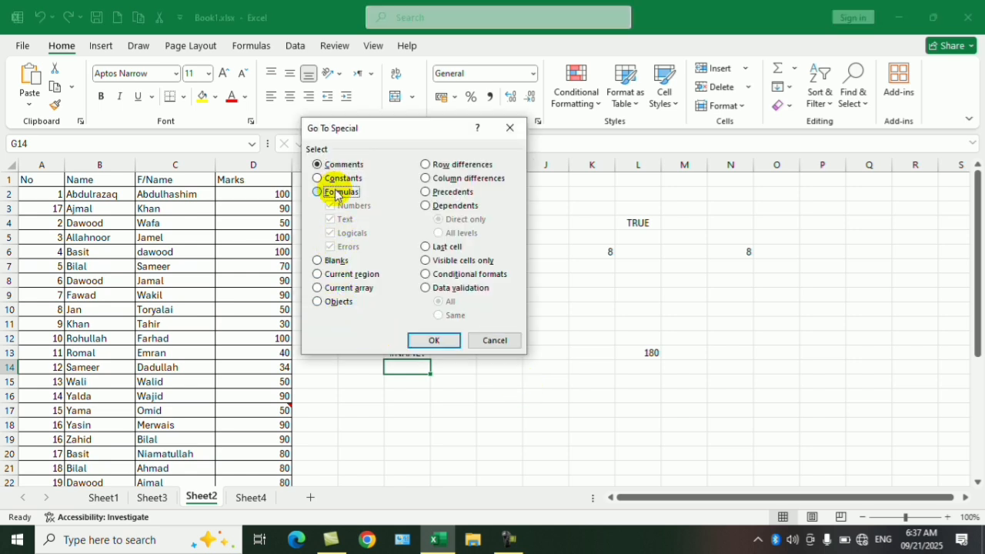
{"action": "left_click", "coordinate": [335, 193]}
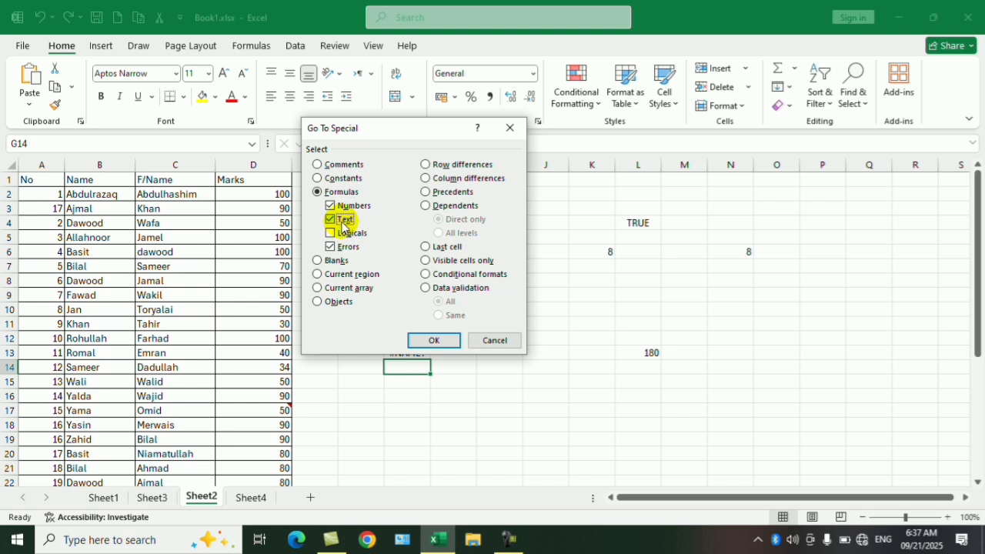
{"action": "left_click", "coordinate": [331, 205]}
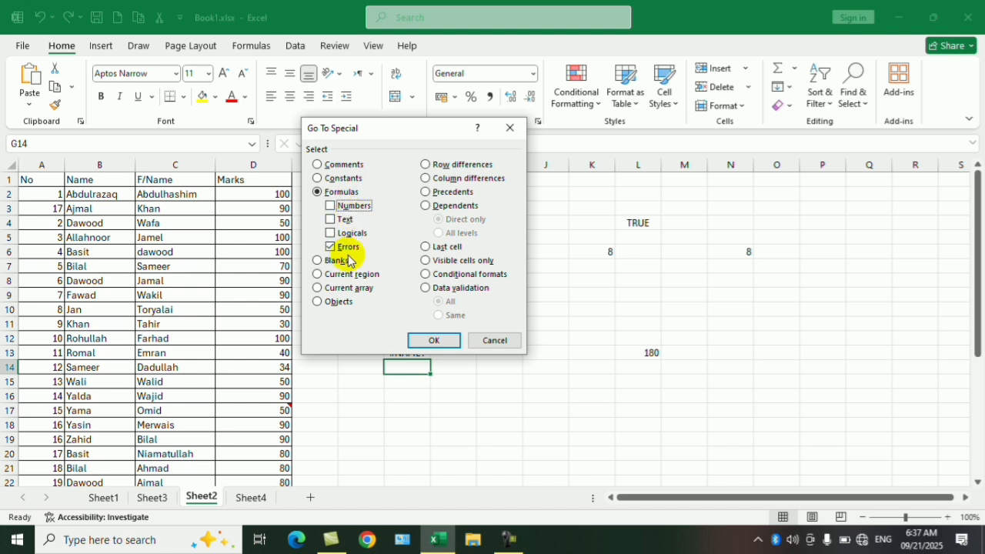
{"action": "left_click", "coordinate": [434, 340]}
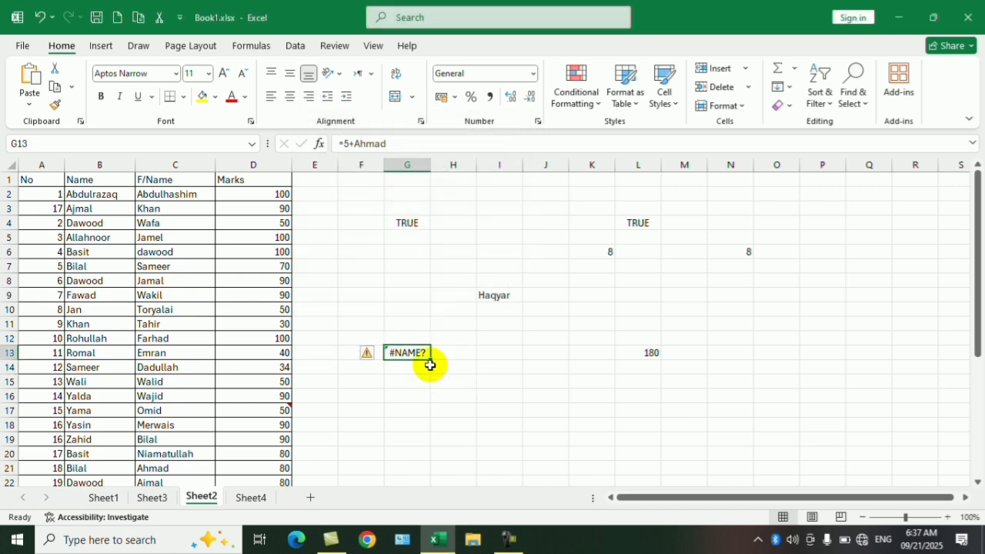
- Enter the constant error value #NAME? in cell J13
{"action": "left_click", "coordinate": [535, 357]}
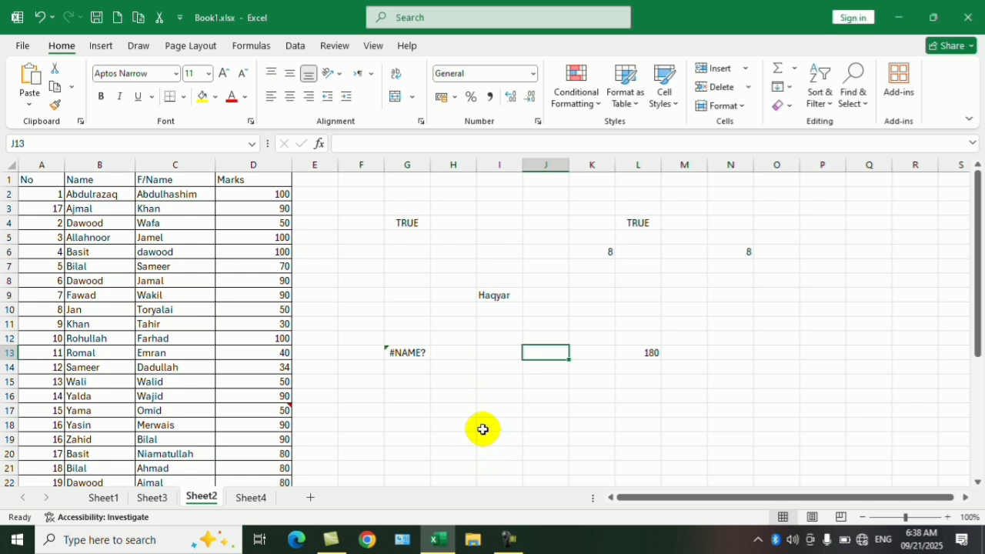
{"action": "type", "text": "#"}
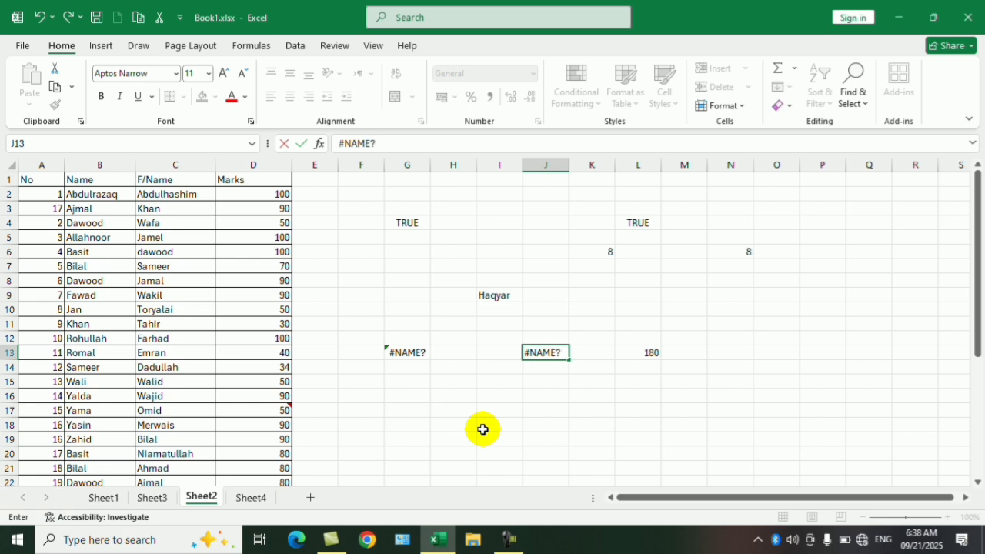
{"action": "left_click", "coordinate": [482, 429]}
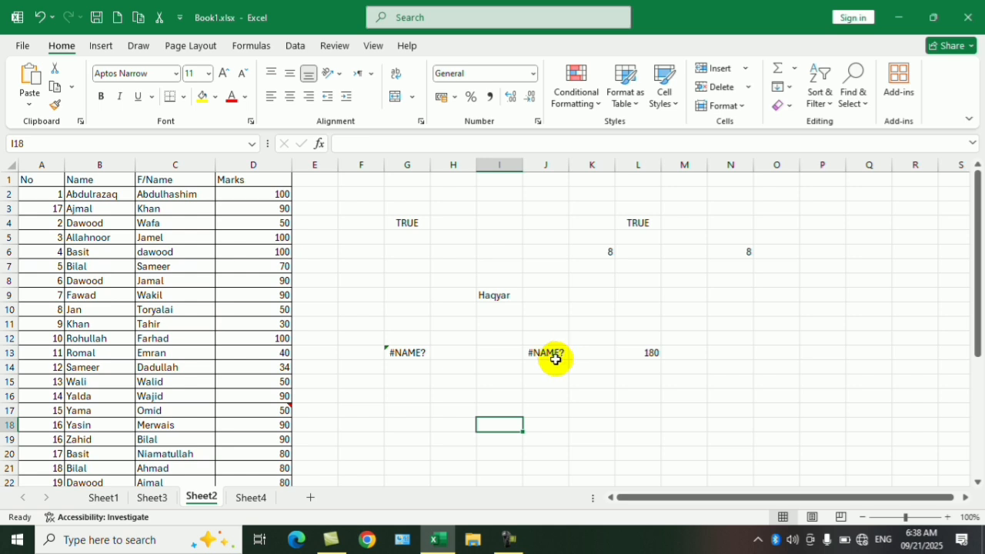
- From cell H15, use Go To Special to select constant cells holding Errors only, excluding Numbers, Text and Logicals
{"action": "left_click", "coordinate": [473, 386]}
{"action": "key", "text": "ctrl+g"}
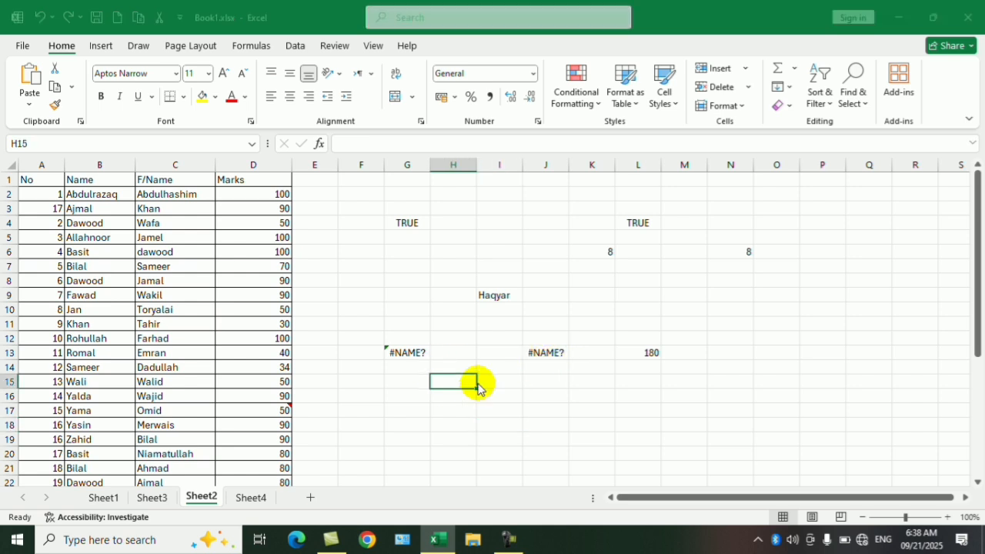
{"action": "left_click", "coordinate": [360, 319]}
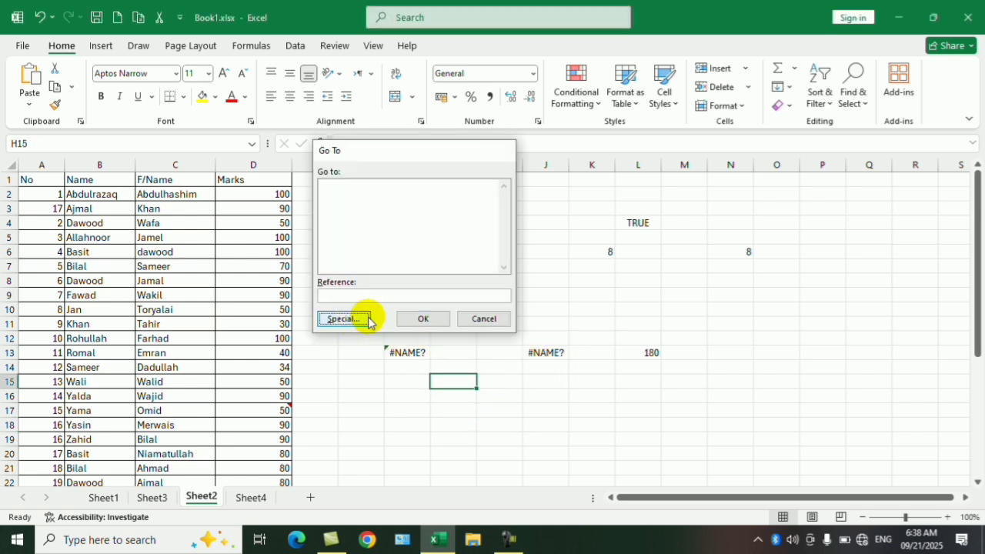
{"action": "left_click", "coordinate": [339, 181]}
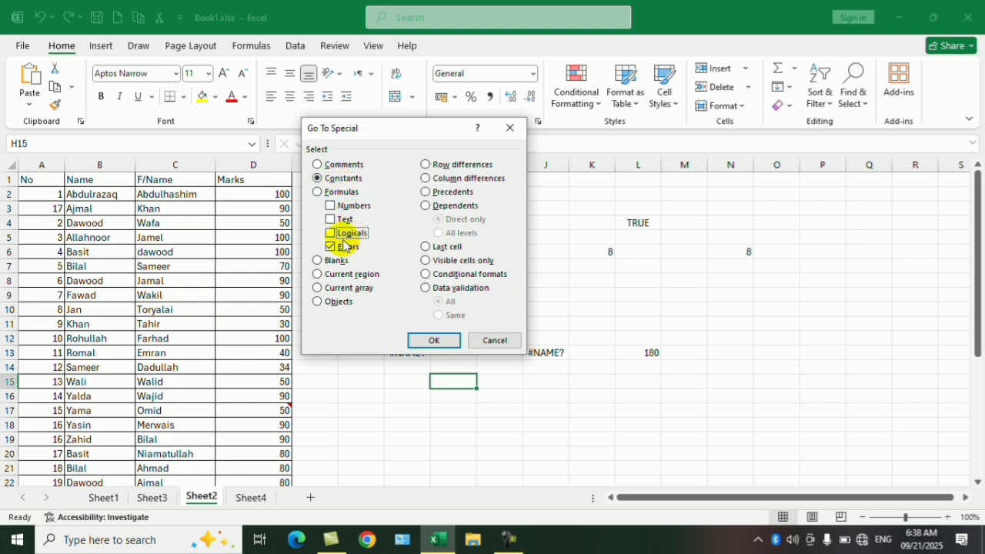
{"action": "left_click", "coordinate": [422, 339]}
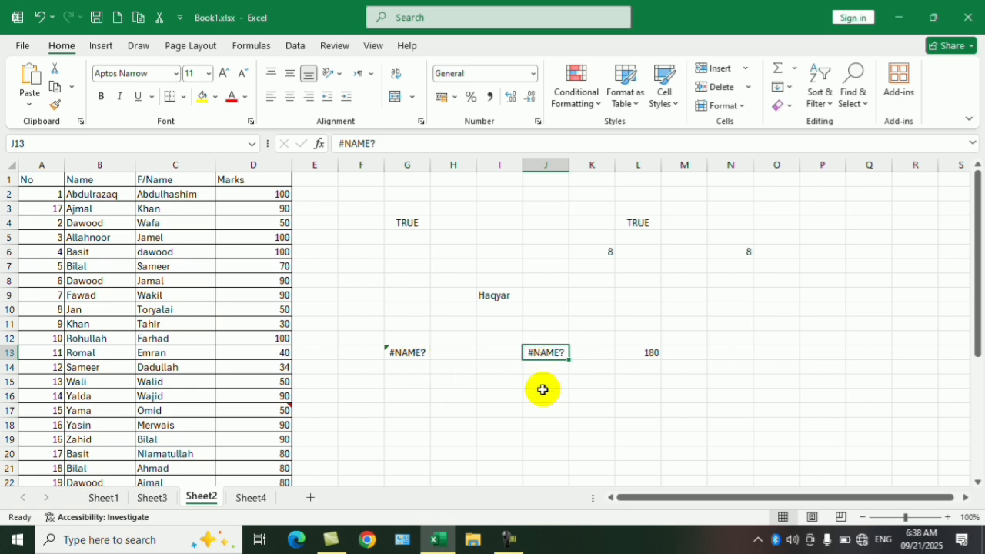
{"action": "key", "text": "ctrl+g"}
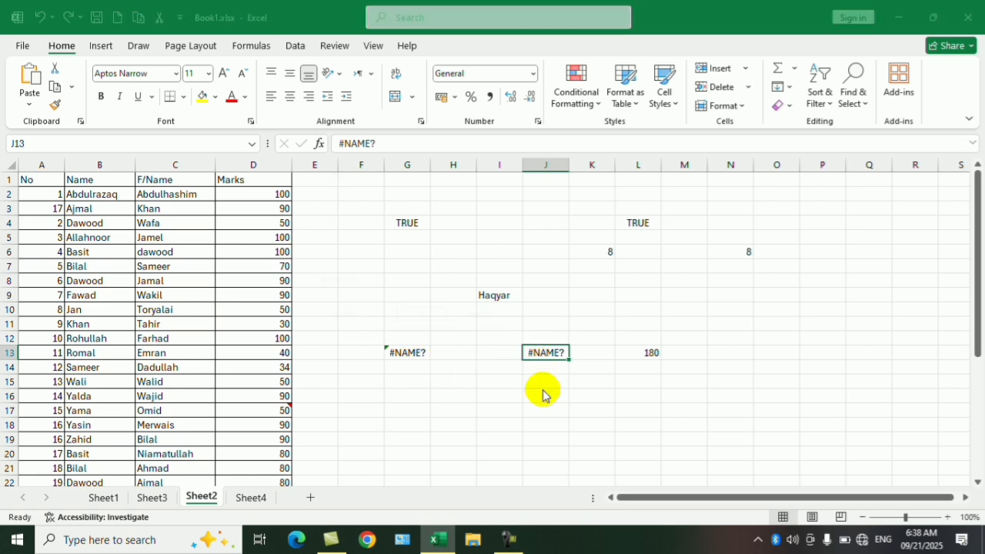
{"action": "left_click", "coordinate": [363, 318]}
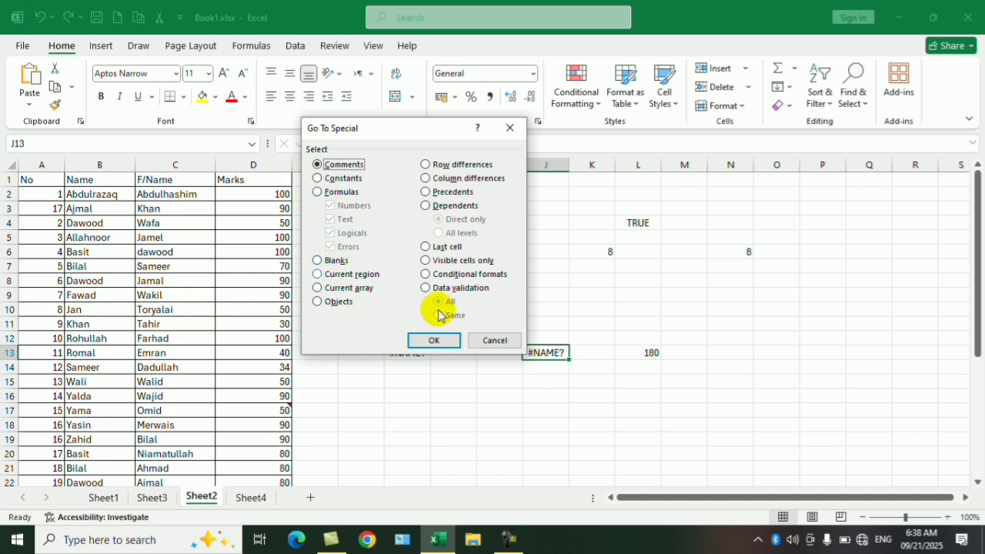
{"action": "left_click", "coordinate": [500, 340]}
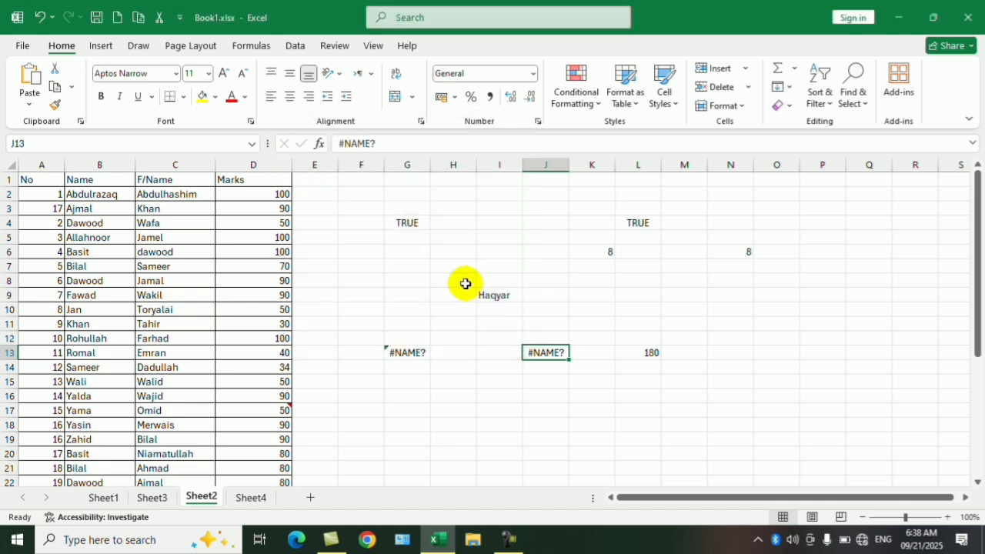
- Clear the Marks values in cells D8:D10 to leave blank cells in the table
{"action": "left_click", "coordinate": [254, 281]}
{"action": "left_click_drag", "start_coordinate": [252, 293], "coordinate": [253, 314]}
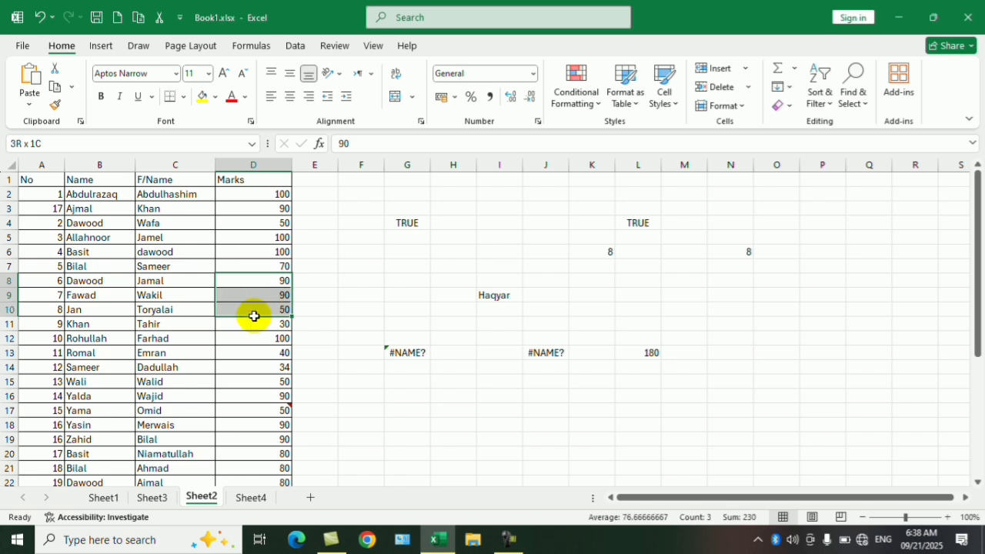
{"action": "right_click", "coordinate": [256, 303]}
{"action": "left_click", "coordinate": [291, 299]}
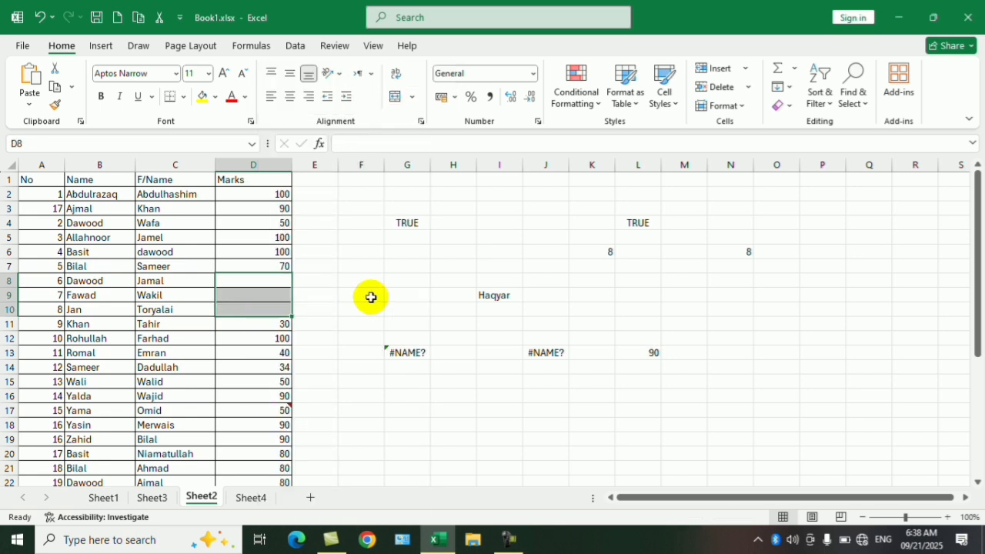
- Use Go To Special to select the Blanks within the Marks column D
{"action": "left_click", "coordinate": [366, 282]}
{"action": "left_click", "coordinate": [250, 266]}
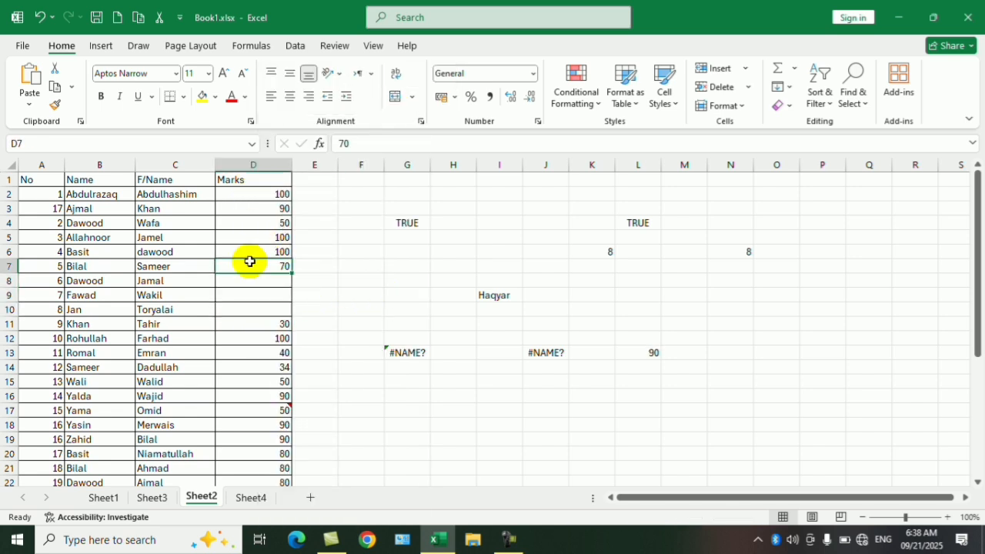
{"action": "left_click", "coordinate": [254, 162]}
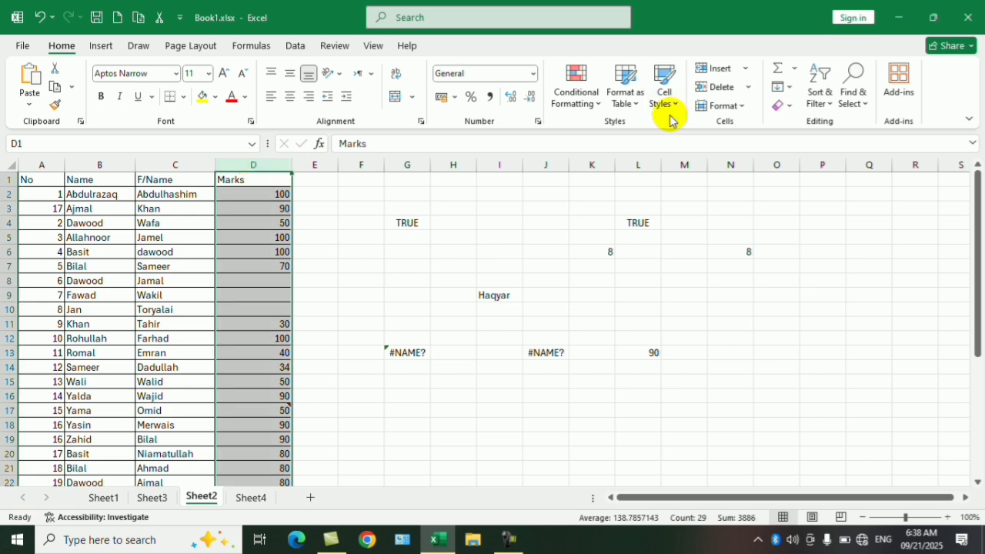
{"action": "key", "text": "ctrl+g"}
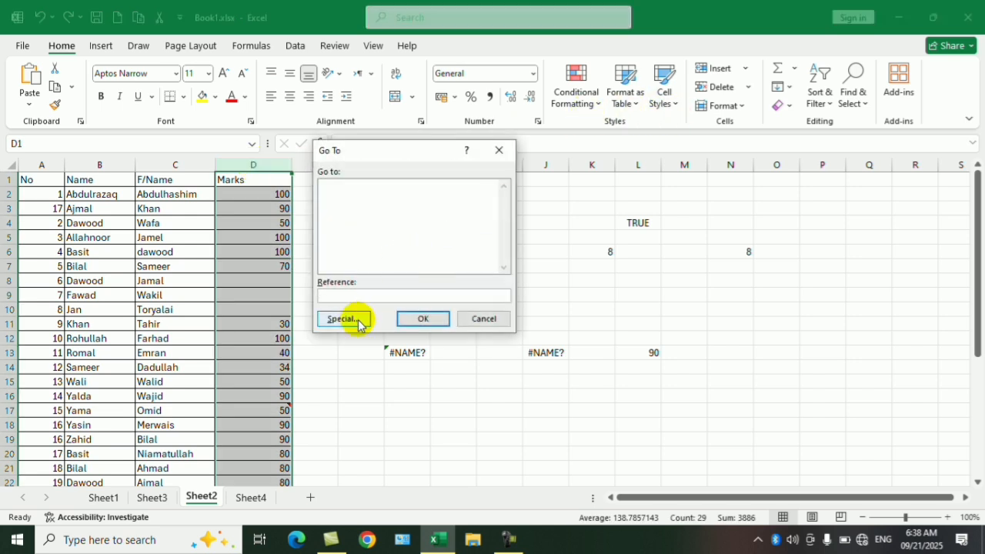
{"action": "left_click", "coordinate": [343, 318]}
{"action": "left_click", "coordinate": [336, 260]}
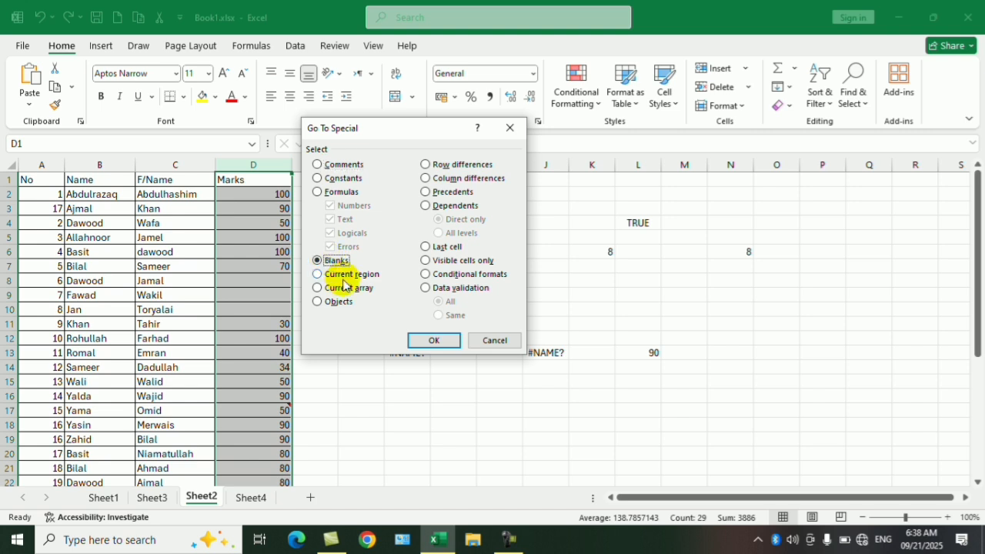
{"action": "left_click", "coordinate": [433, 340]}
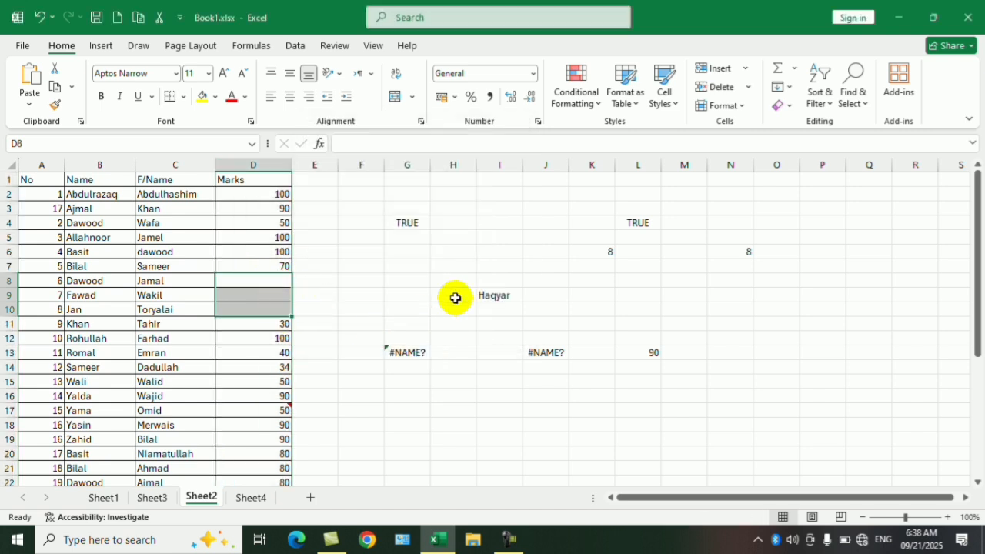
- From the single cell J7, use Go To Special to select all Blanks on the sheet, then deselect them
{"action": "left_click", "coordinate": [556, 262]}
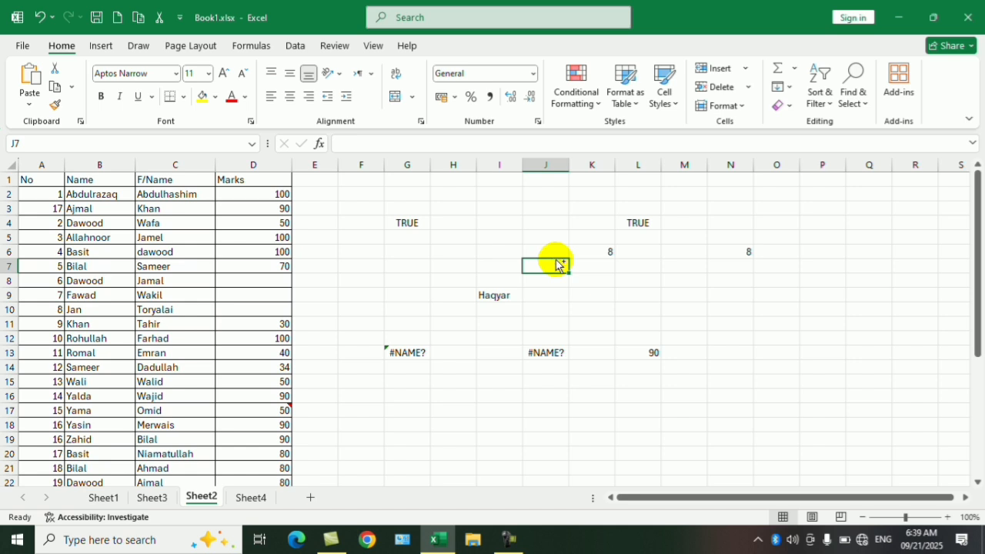
{"action": "key", "text": "ctrl+g"}
{"action": "key", "text": "alt+s"}
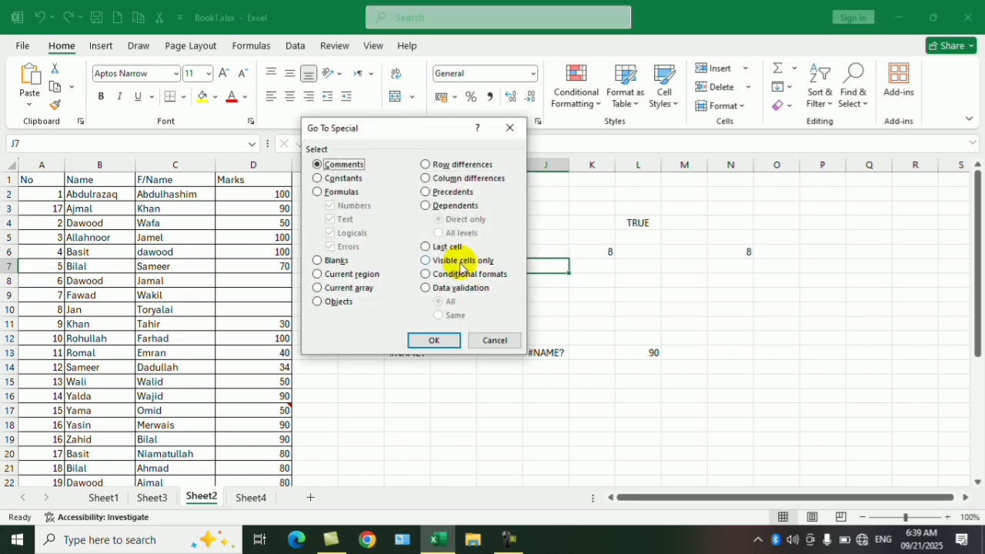
{"action": "left_click", "coordinate": [327, 260]}
{"action": "left_click", "coordinate": [443, 339]}
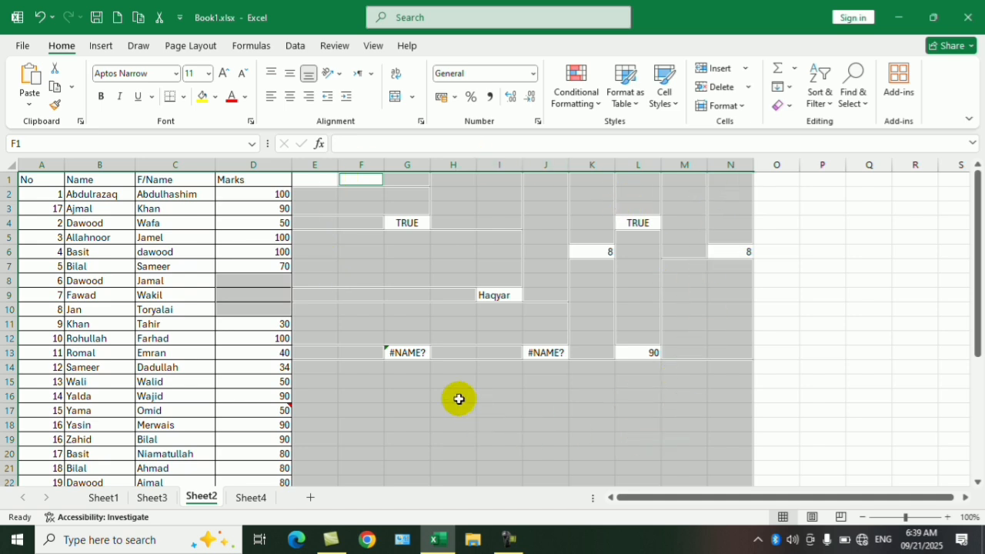
{"action": "left_click", "coordinate": [693, 291]}
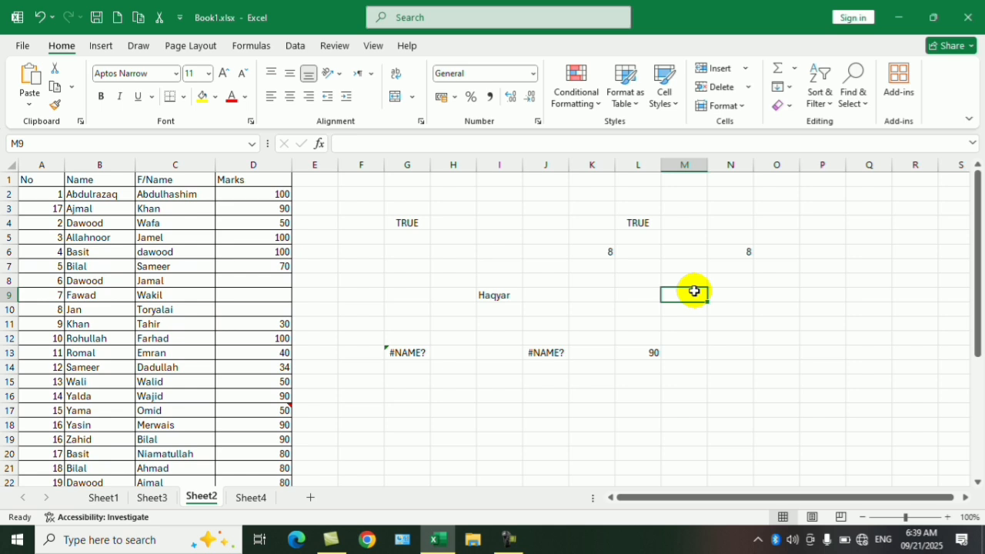
{"action": "key", "text": "ctrl+g"}
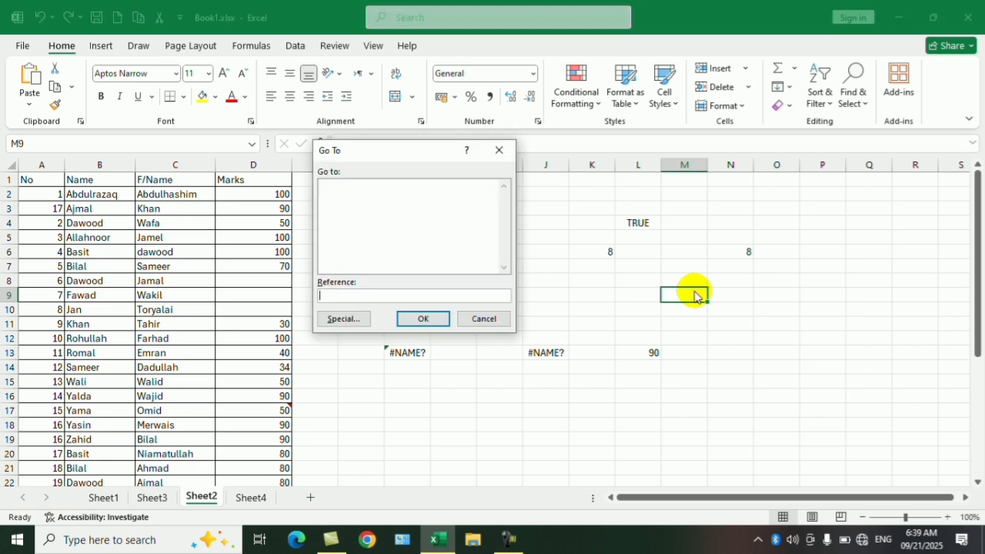
{"action": "key", "text": "alt+s"}
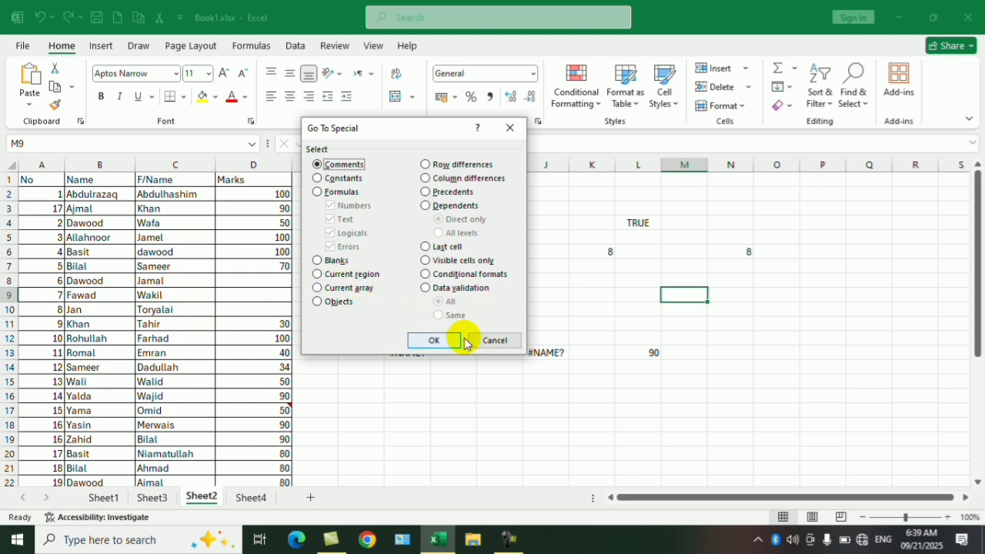
{"action": "left_click", "coordinate": [495, 340]}
{"action": "left_click", "coordinate": [556, 281]}
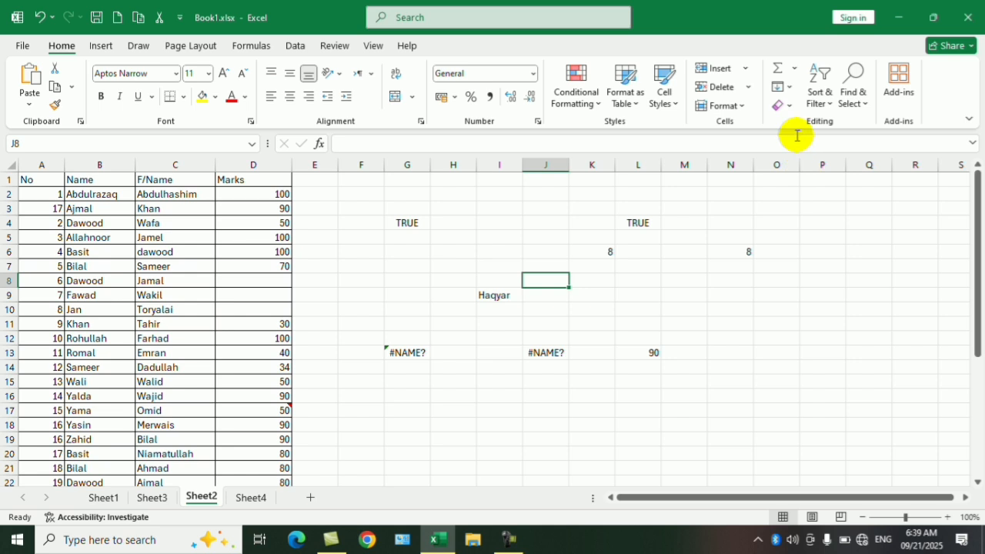
- From cell J8, use Go To Special to select the Current region
{"action": "left_click", "coordinate": [851, 91]}
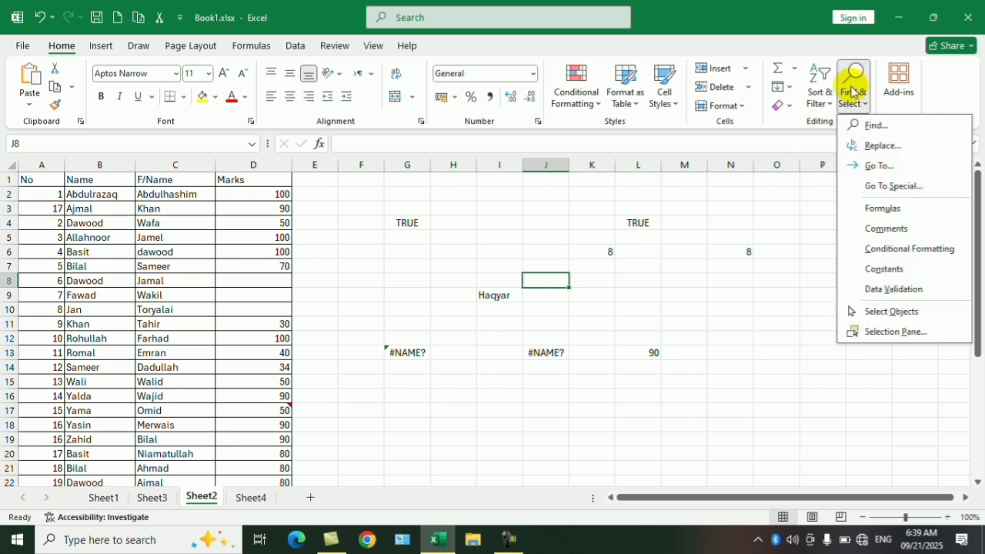
{"action": "left_click", "coordinate": [891, 186]}
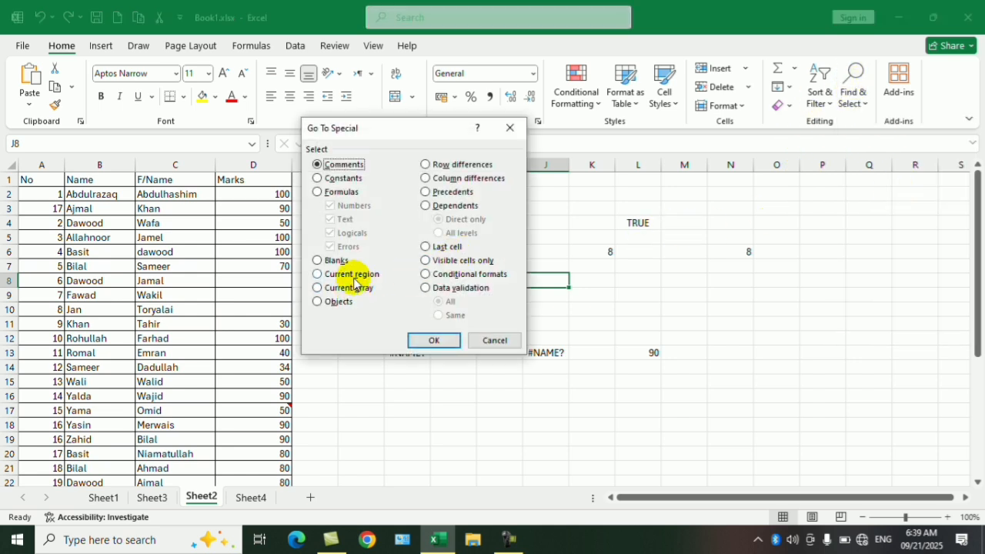
{"action": "left_click", "coordinate": [433, 339]}
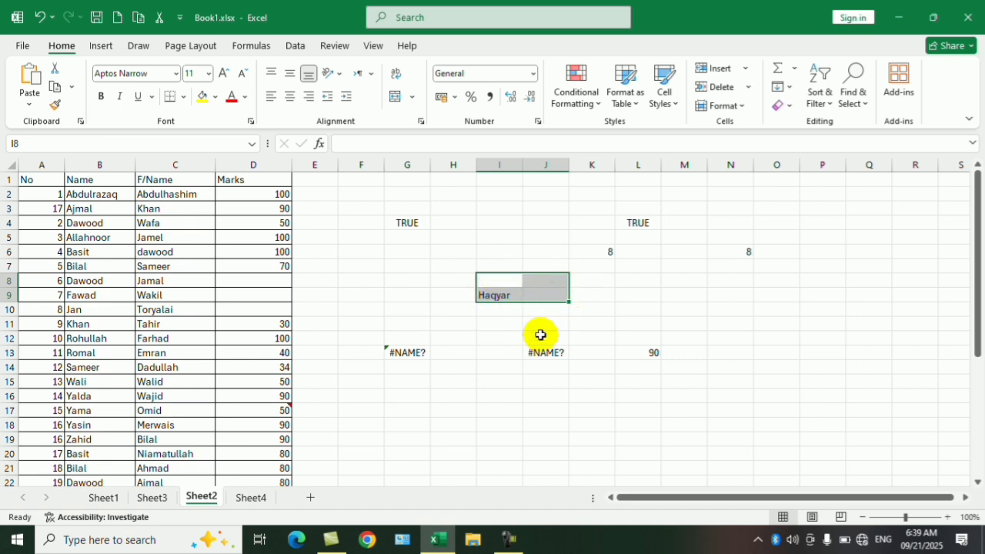
{"action": "left_click", "coordinate": [255, 277]}
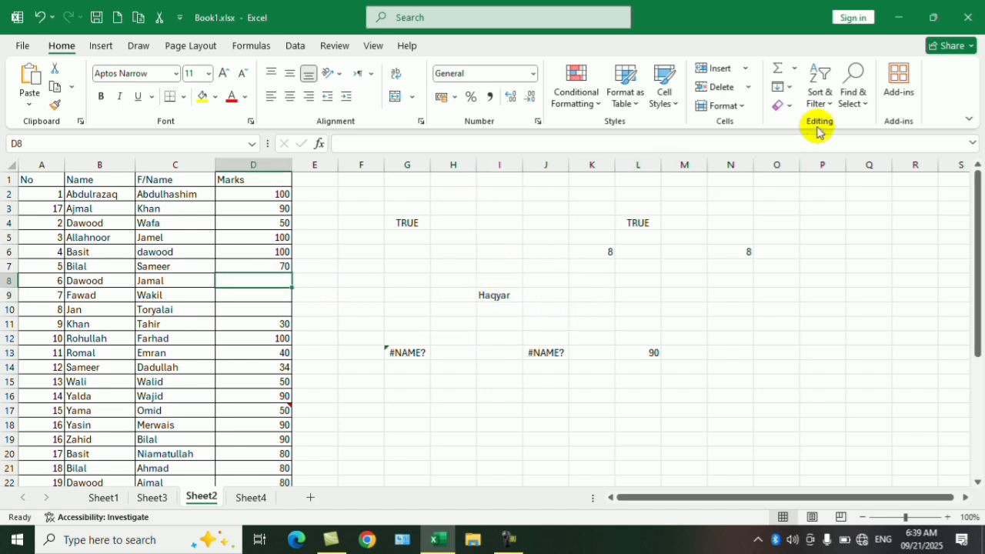
{"action": "left_click", "coordinate": [854, 81]}
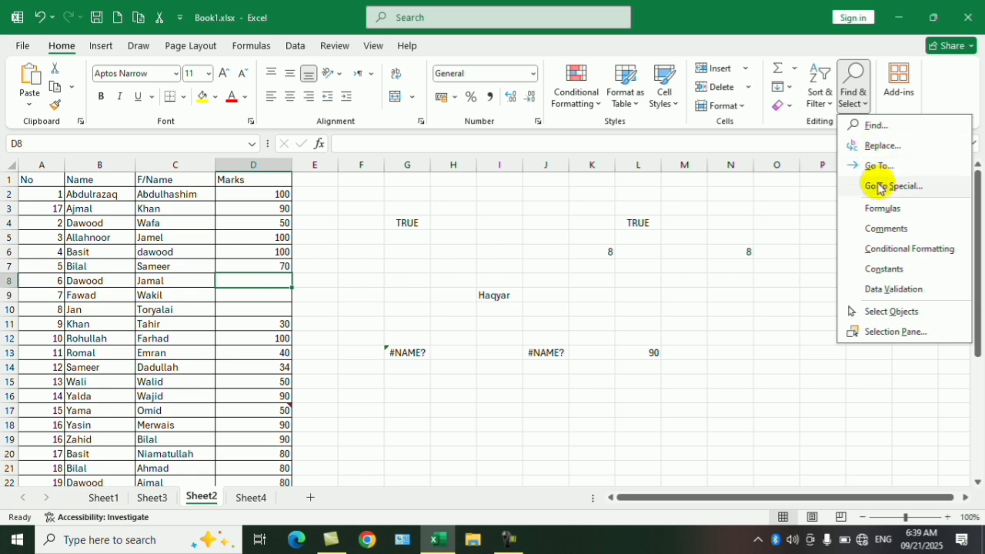
{"action": "left_click", "coordinate": [871, 187]}
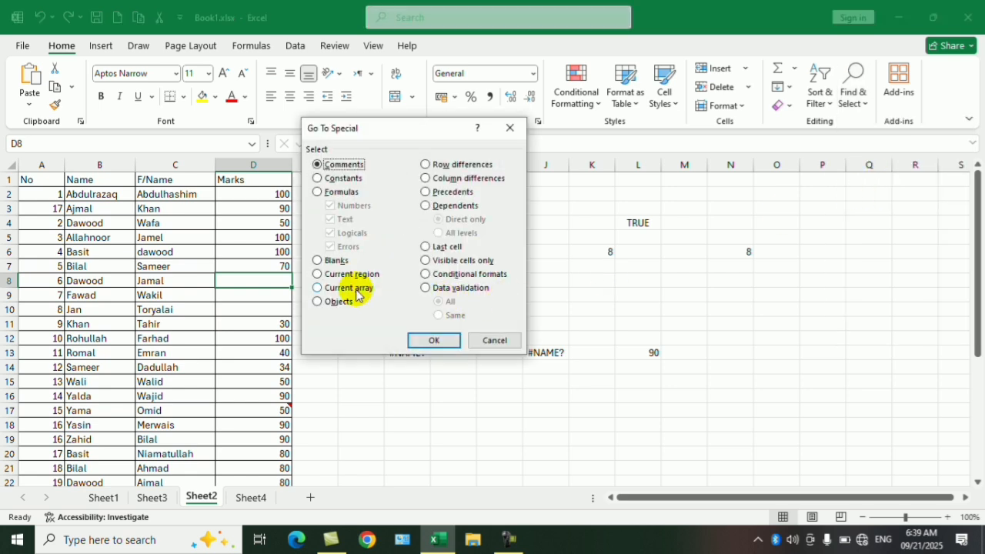
{"action": "left_click", "coordinate": [471, 340]}
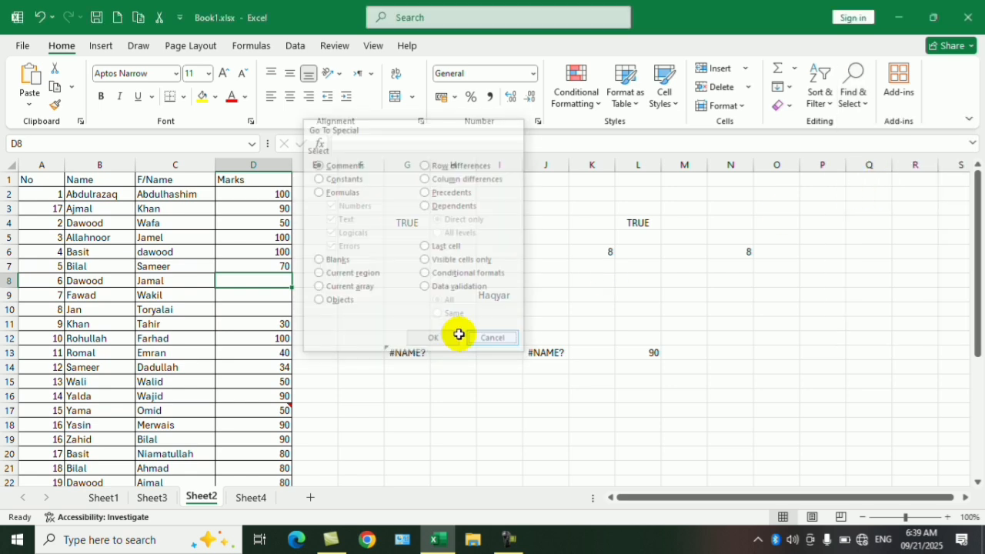
{"action": "left_click", "coordinate": [392, 294]}
- Draw a five-point star about 1.06" high and 1.24" wide over columns I and J, and place four copies in a row below it
{"action": "left_click", "coordinate": [102, 46]}
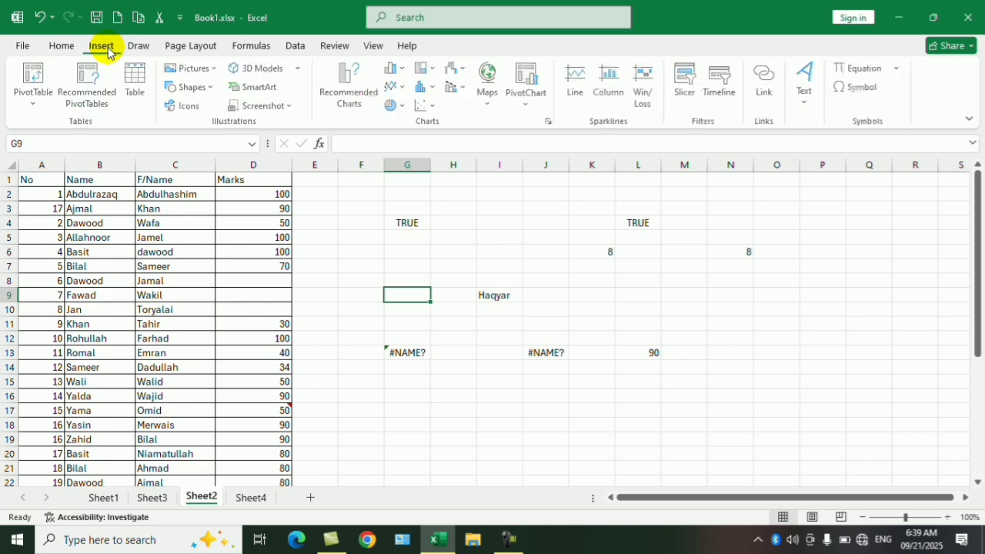
{"action": "left_click", "coordinate": [199, 87]}
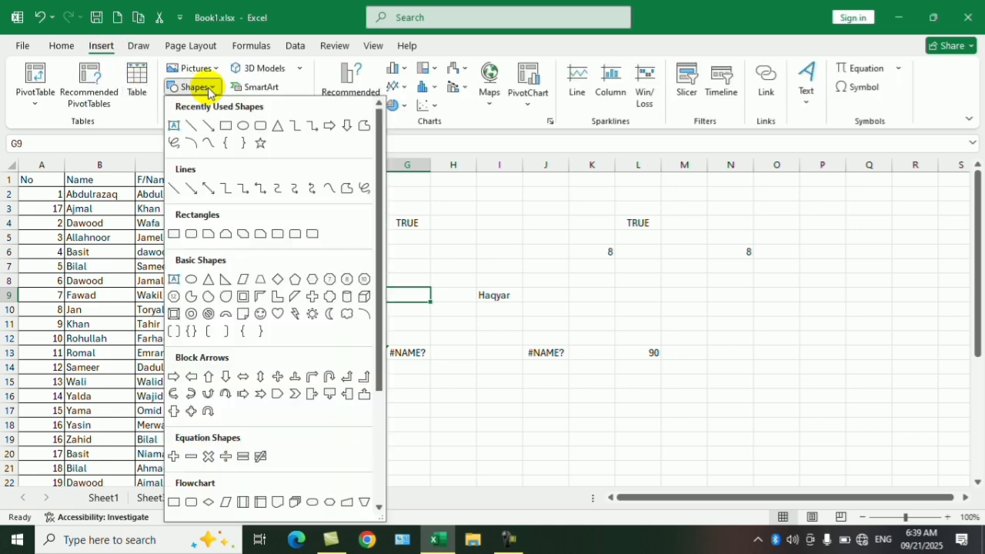
{"action": "left_click", "coordinate": [260, 143]}
{"action": "left_click_drag", "start_coordinate": [468, 209], "coordinate": [554, 283]}
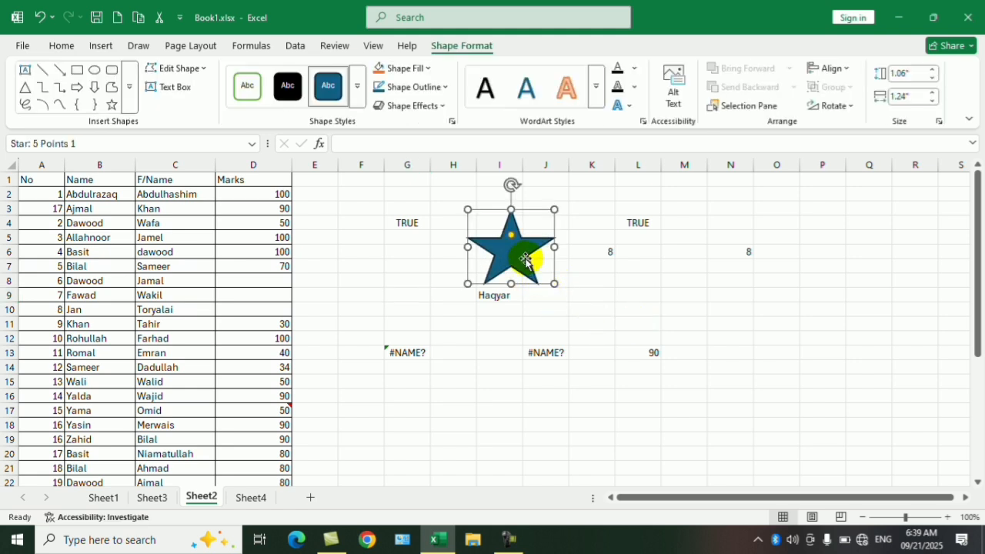
{"action": "left_click_drag", "start_coordinate": [513, 261], "coordinate": [785, 314]}
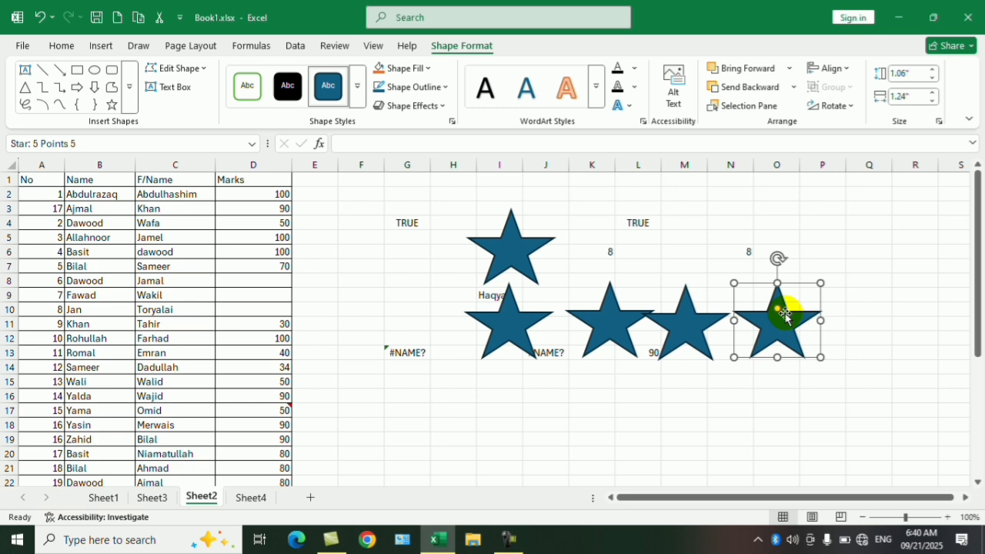
{"action": "left_click", "coordinate": [822, 223]}
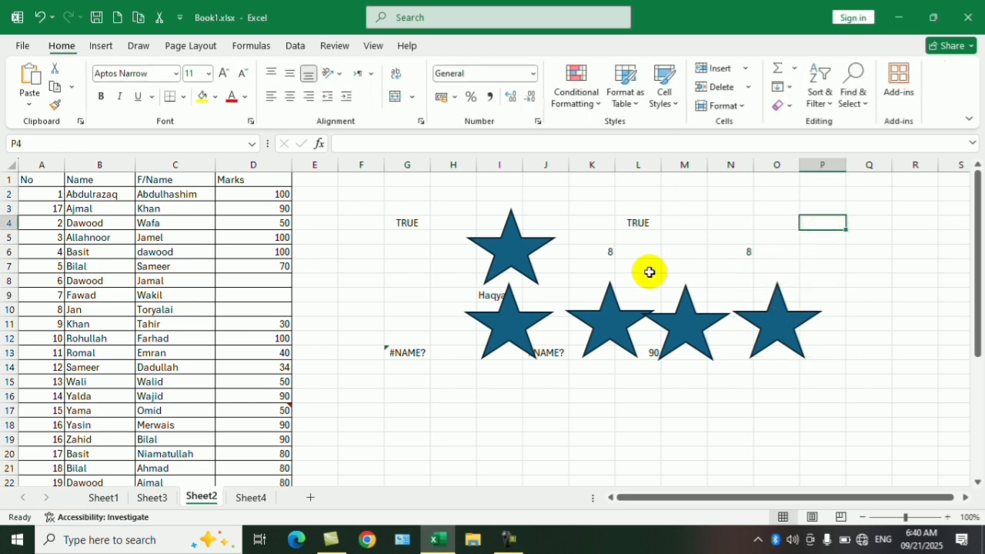
{"action": "left_click", "coordinate": [510, 248]}
{"action": "left_click", "coordinate": [508, 320]}
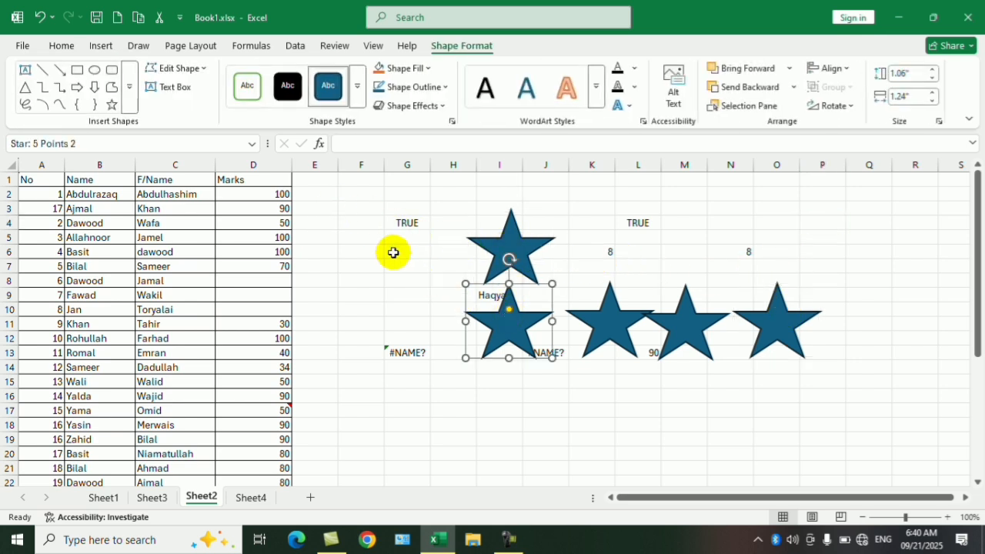
{"action": "left_click_drag", "start_coordinate": [263, 211], "coordinate": [180, 339]}
- From cell E5, use Go To Special to select all Objects on the sheet, then deselect them
{"action": "left_click", "coordinate": [337, 242]}
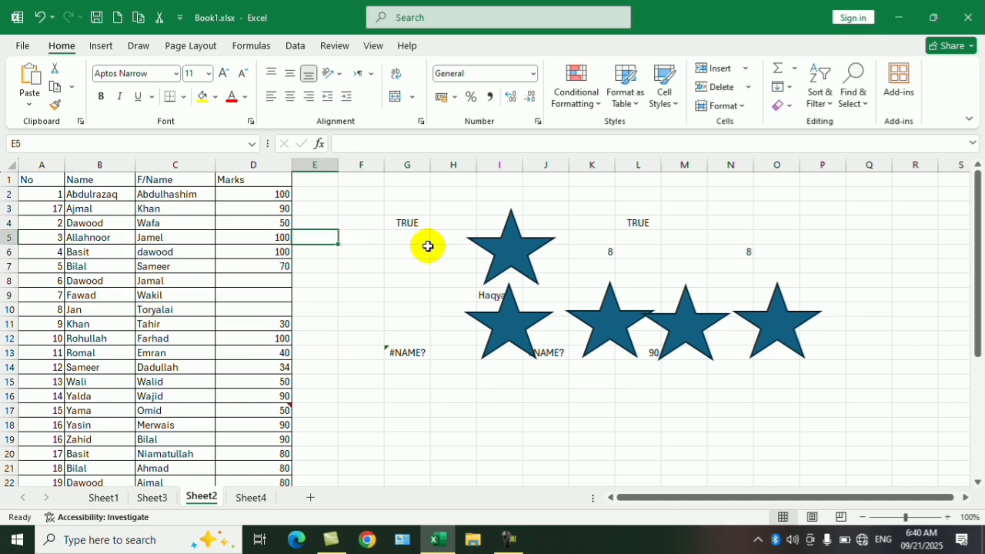
{"action": "left_click", "coordinate": [852, 84]}
{"action": "left_click", "coordinate": [910, 190]}
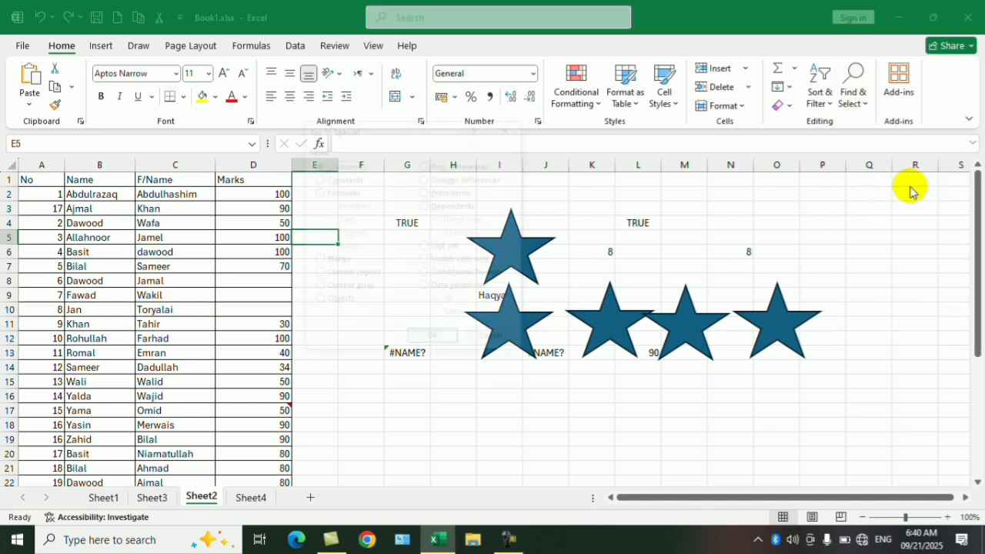
{"action": "left_click", "coordinate": [336, 301]}
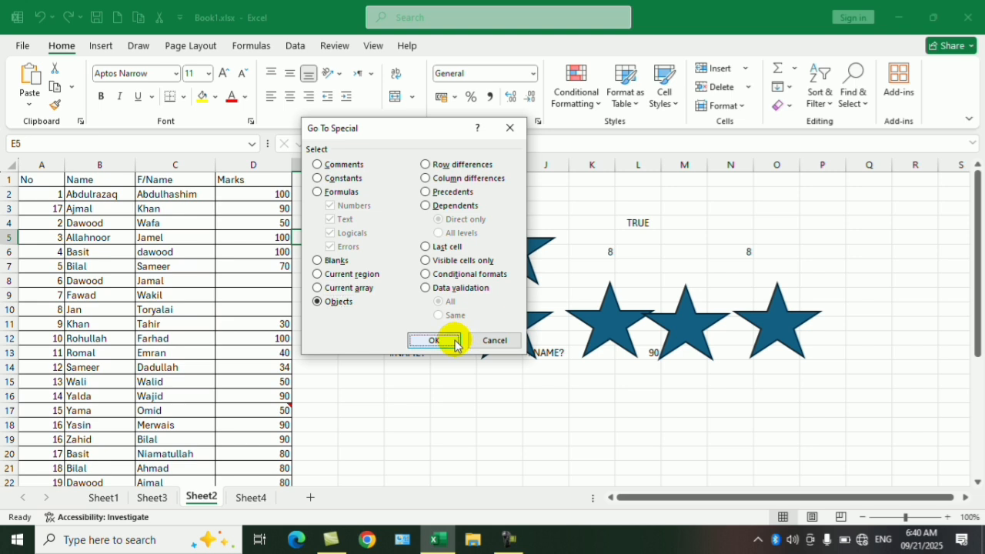
{"action": "left_click", "coordinate": [434, 340]}
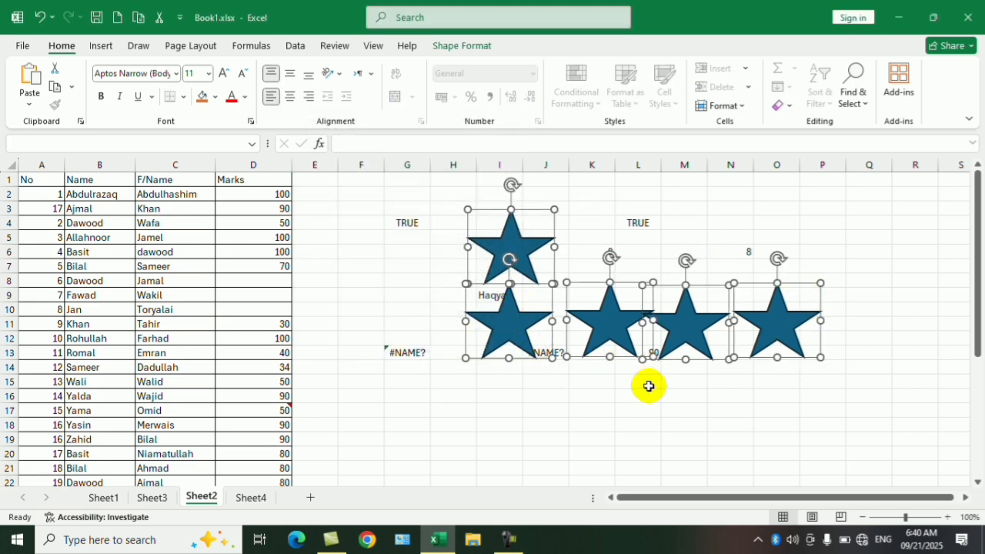
{"action": "left_click", "coordinate": [691, 415]}
- Move the five stars into one row across the upper rows of the sheet, from column A to column G
{"action": "left_click", "coordinate": [781, 321]}
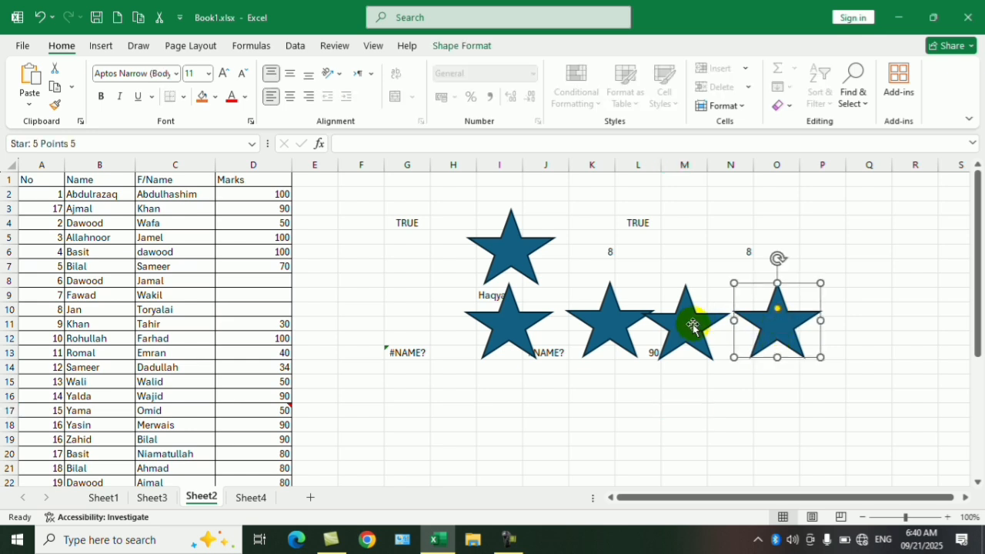
{"action": "left_click_drag", "start_coordinate": [780, 318], "coordinate": [35, 196]}
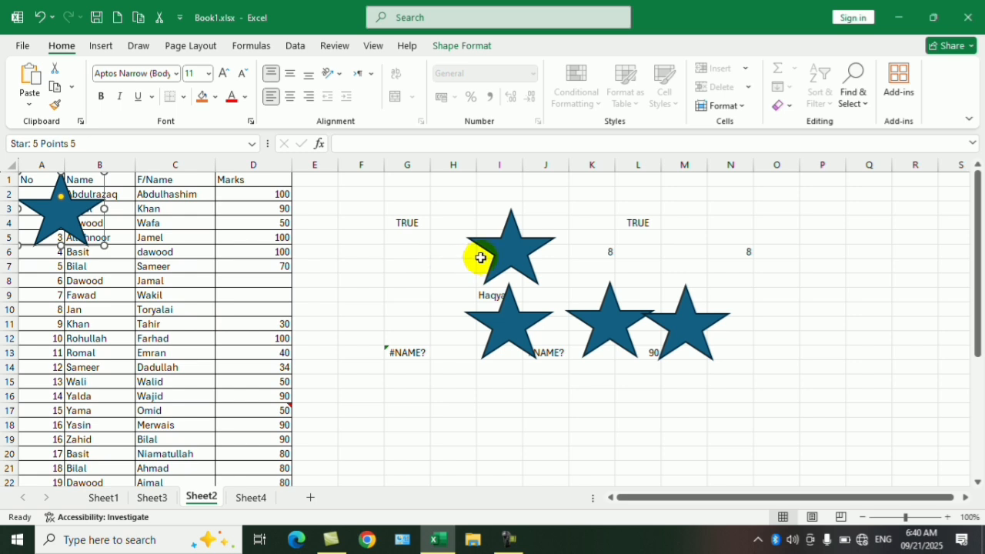
{"action": "left_click_drag", "start_coordinate": [479, 257], "coordinate": [115, 211]}
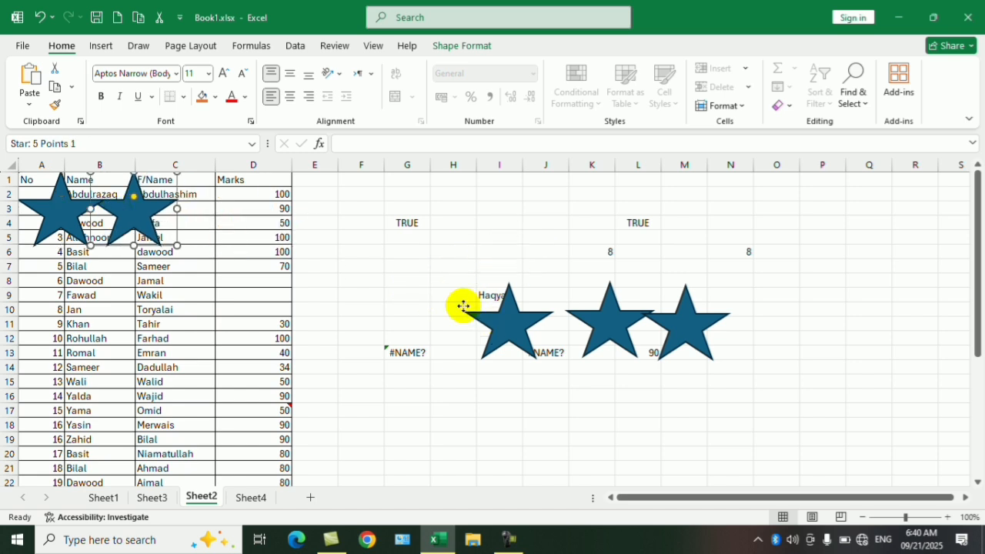
{"action": "left_click_drag", "start_coordinate": [461, 308], "coordinate": [184, 215]}
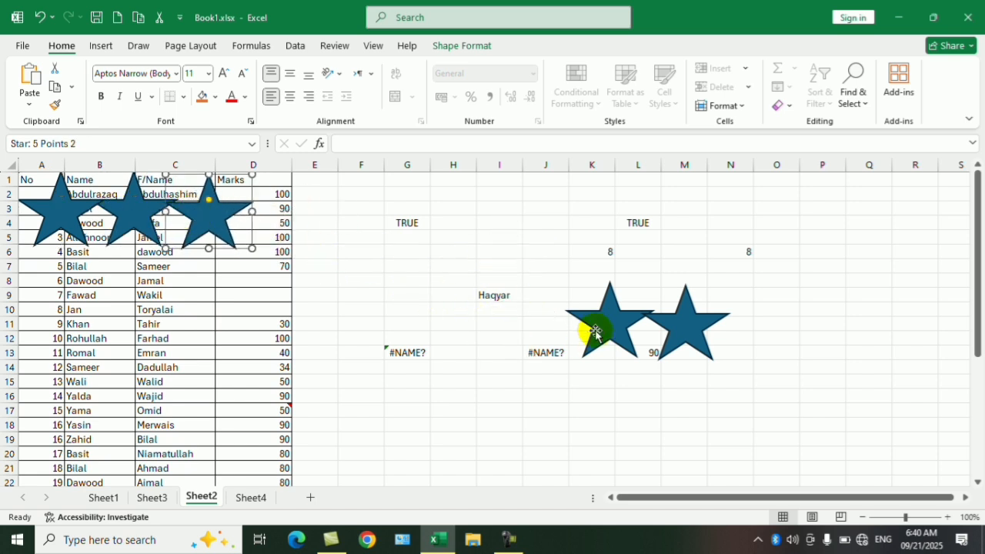
{"action": "left_click_drag", "start_coordinate": [589, 332], "coordinate": [278, 222]}
{"action": "left_click_drag", "start_coordinate": [660, 332], "coordinate": [376, 220]}
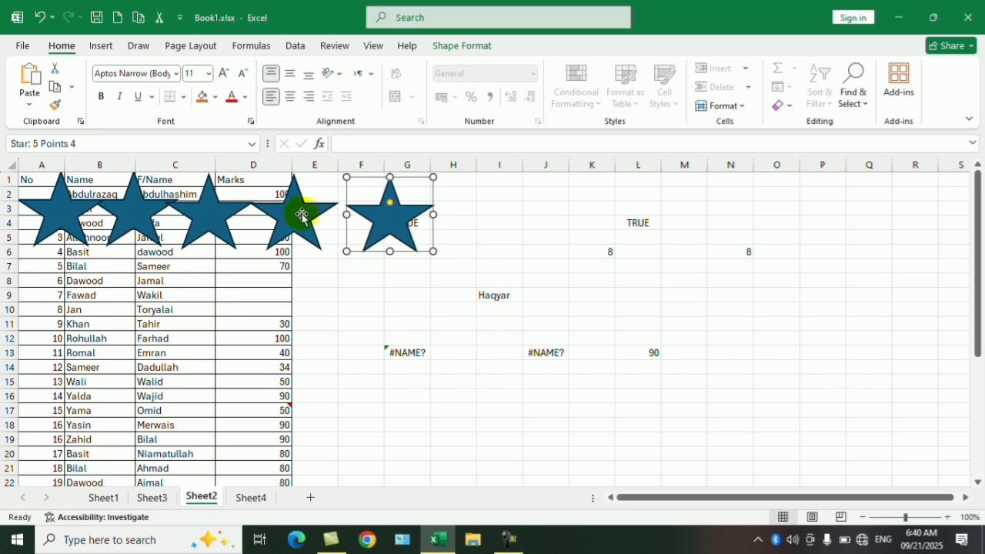
- Select all five stars over columns A to G and place copies beside them in the same row, over columns H to P
{"action": "left_click", "coordinate": [293, 213], "text": "ctrl"}
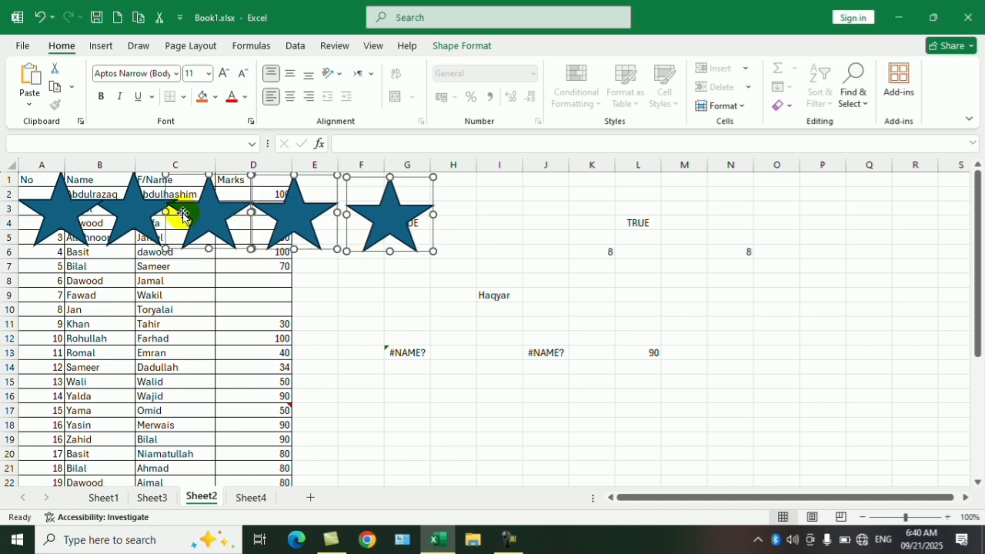
{"action": "left_click", "coordinate": [134, 215], "text": "ctrl"}
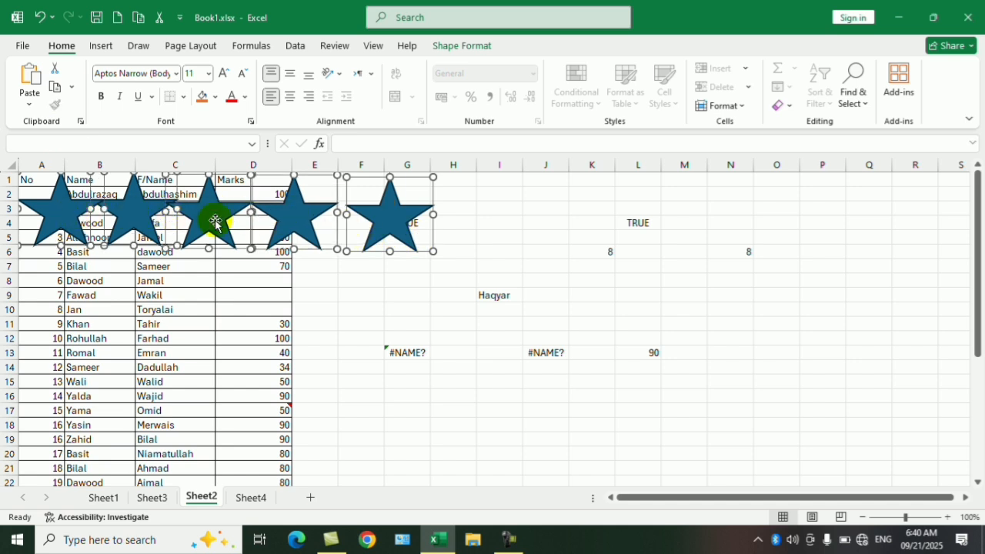
{"action": "left_click_drag", "start_coordinate": [207, 213], "coordinate": [636, 214]}
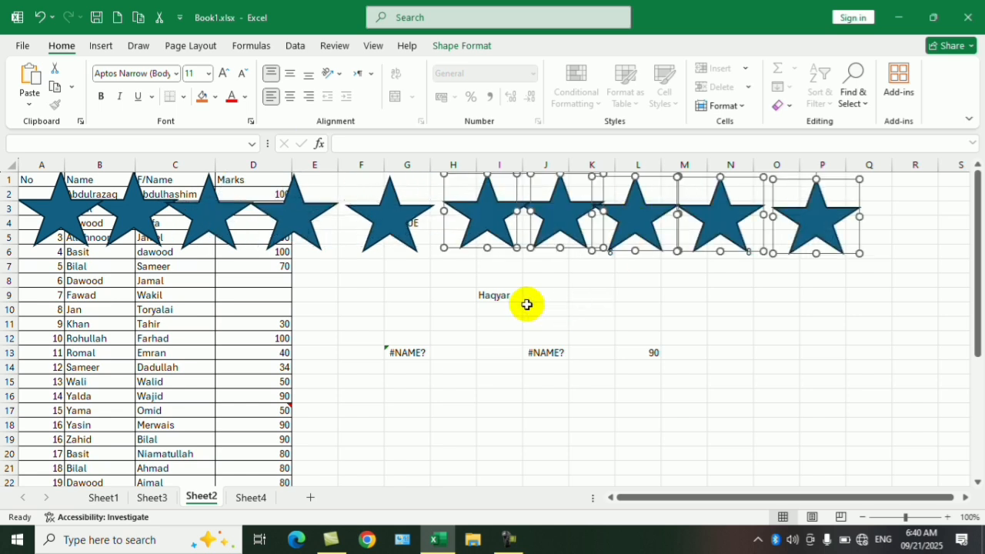
- Select the five copied stars over columns H to P one after another, and deselect them
{"action": "left_click", "coordinate": [439, 298]}
{"action": "left_click", "coordinate": [795, 210], "text": "ctrl"}
{"action": "left_click", "coordinate": [700, 209], "text": "ctrl"}
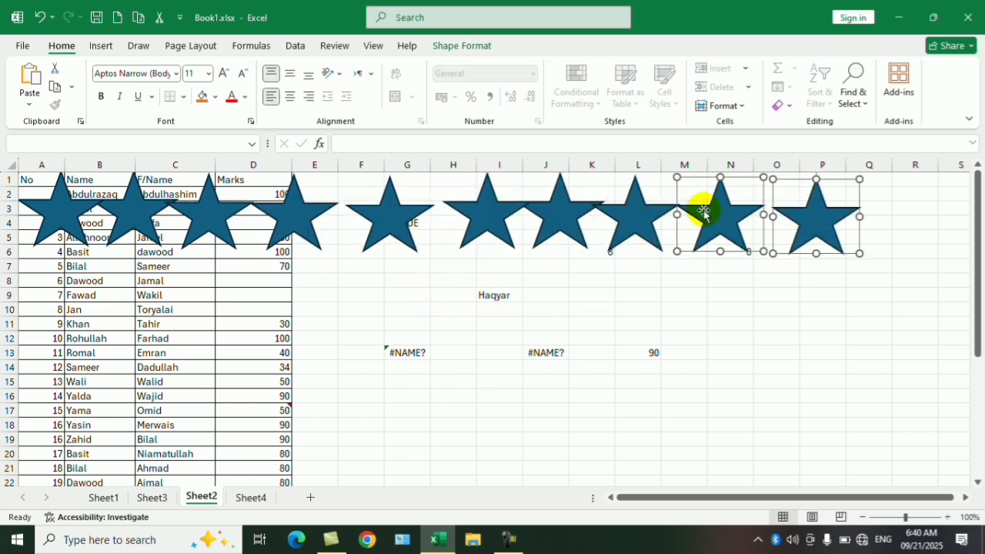
{"action": "left_click", "coordinate": [633, 213], "text": "ctrl"}
{"action": "left_click", "coordinate": [575, 219], "text": "ctrl"}
{"action": "left_click", "coordinate": [485, 217], "text": "ctrl"}
{"action": "left_click", "coordinate": [403, 217], "text": "ctrl"}
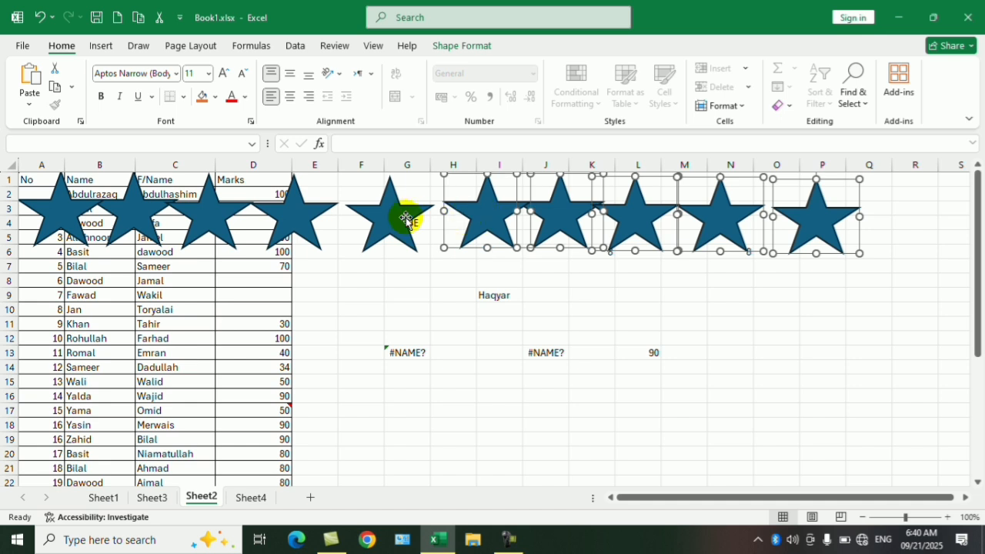
{"action": "left_click", "coordinate": [712, 306]}
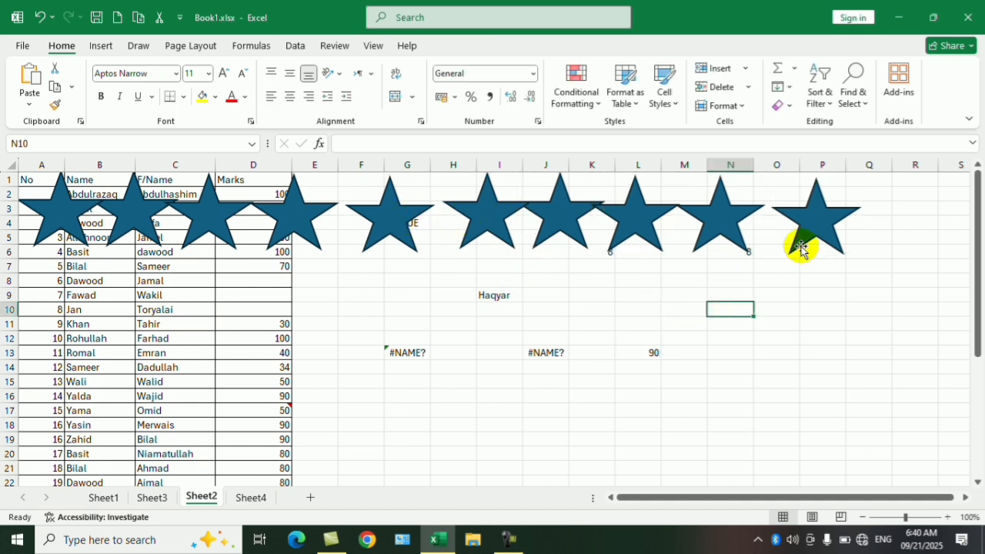
- From cell N10, use Go To Special to select all Objects on the sheet, and deselect them
{"action": "left_click", "coordinate": [862, 107]}
{"action": "left_click", "coordinate": [872, 185]}
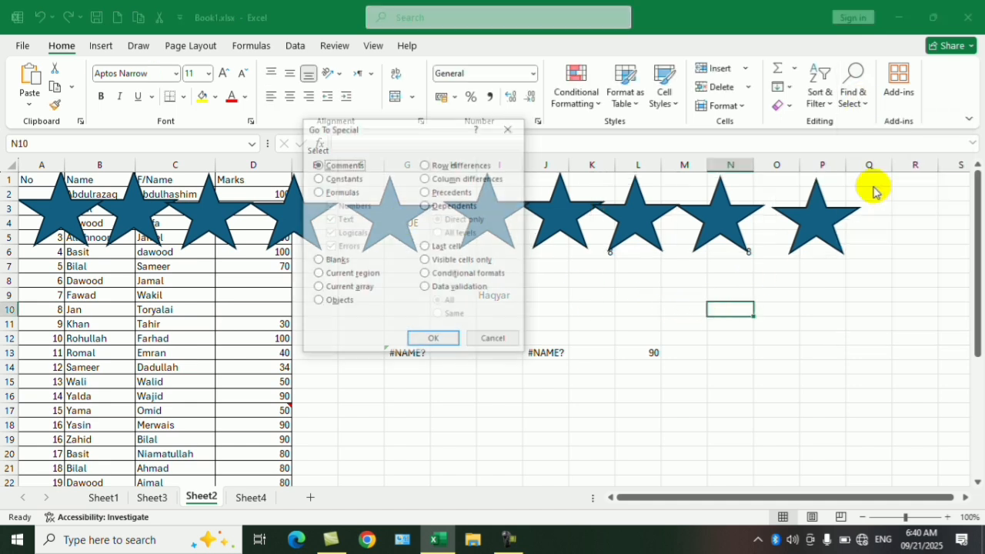
{"action": "left_click", "coordinate": [342, 302]}
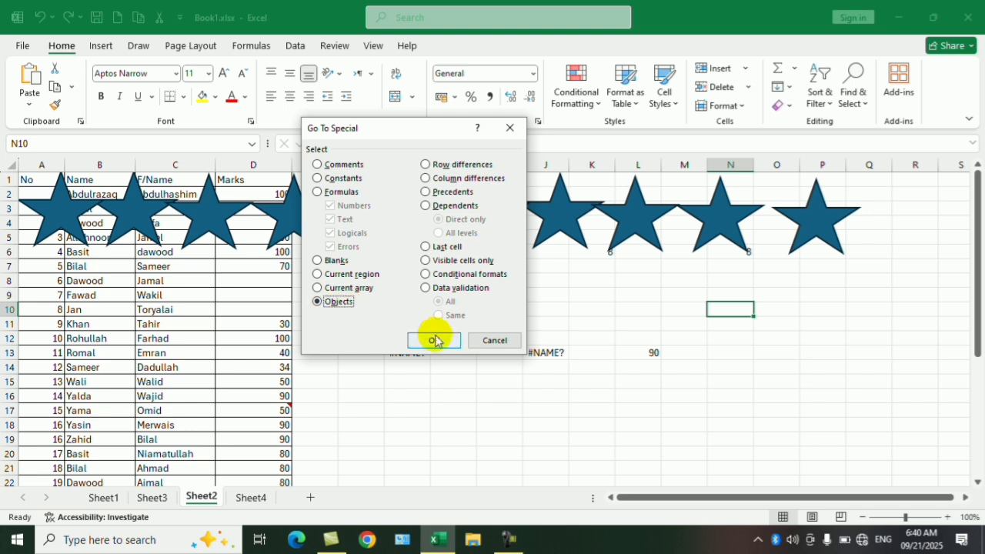
{"action": "left_click", "coordinate": [434, 340]}
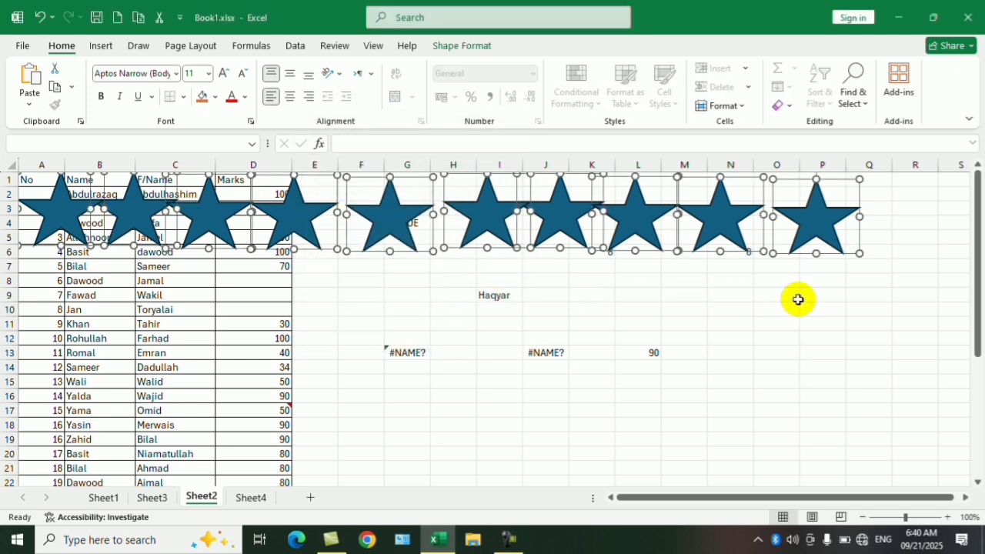
{"action": "left_click", "coordinate": [798, 300]}
{"action": "left_click", "coordinate": [896, 80]}
{"action": "left_click", "coordinate": [861, 91]}
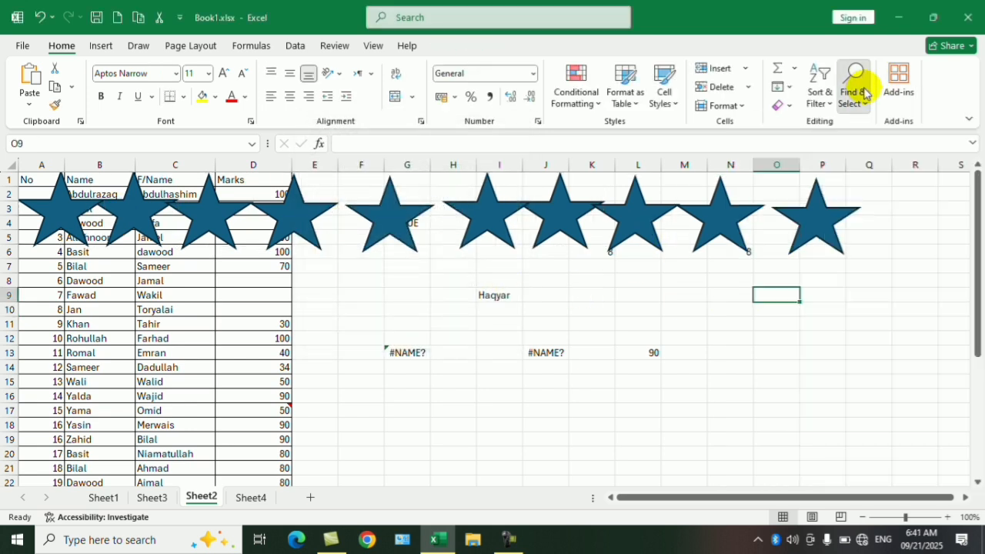
{"action": "left_click", "coordinate": [863, 90]}
{"action": "left_click", "coordinate": [887, 184]}
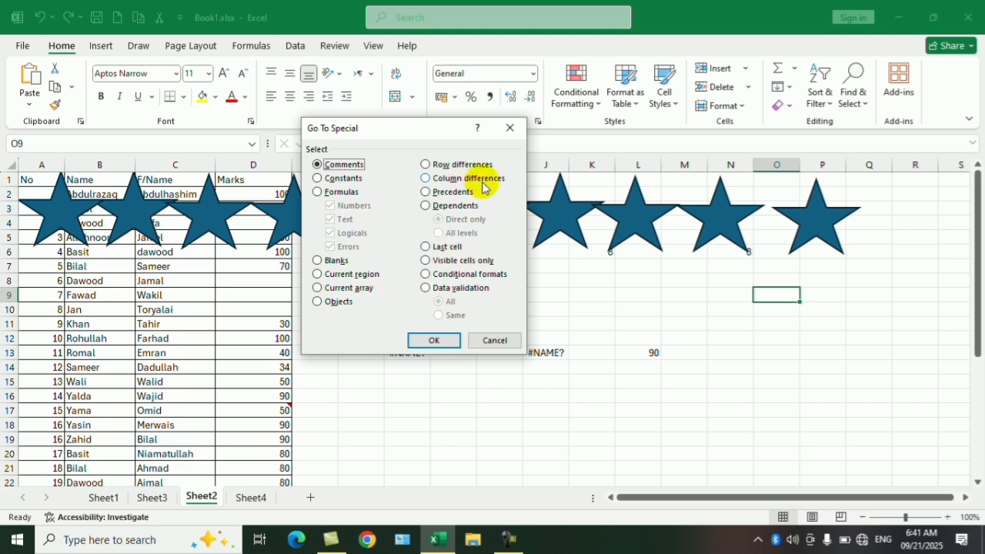
{"action": "left_click", "coordinate": [495, 340]}
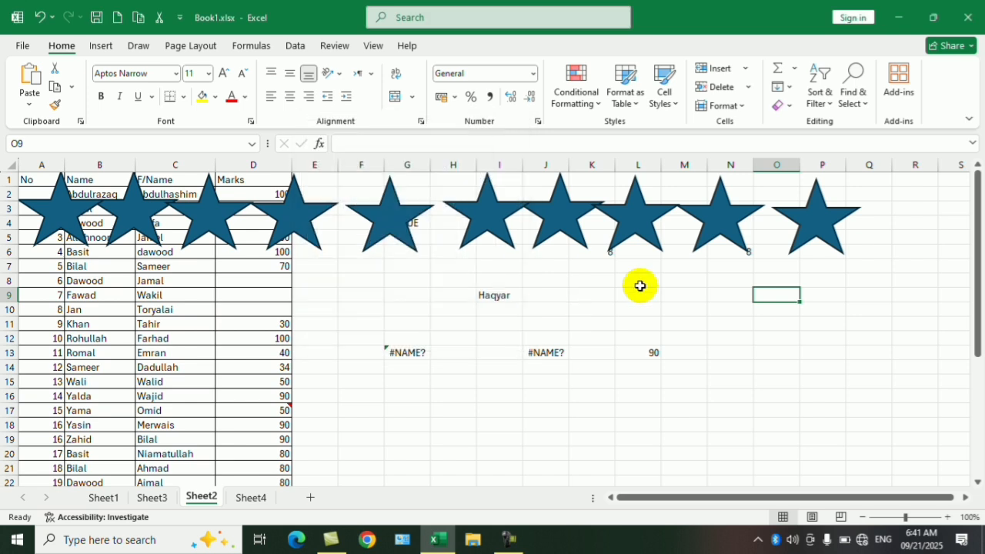
{"action": "left_click", "coordinate": [714, 367]}
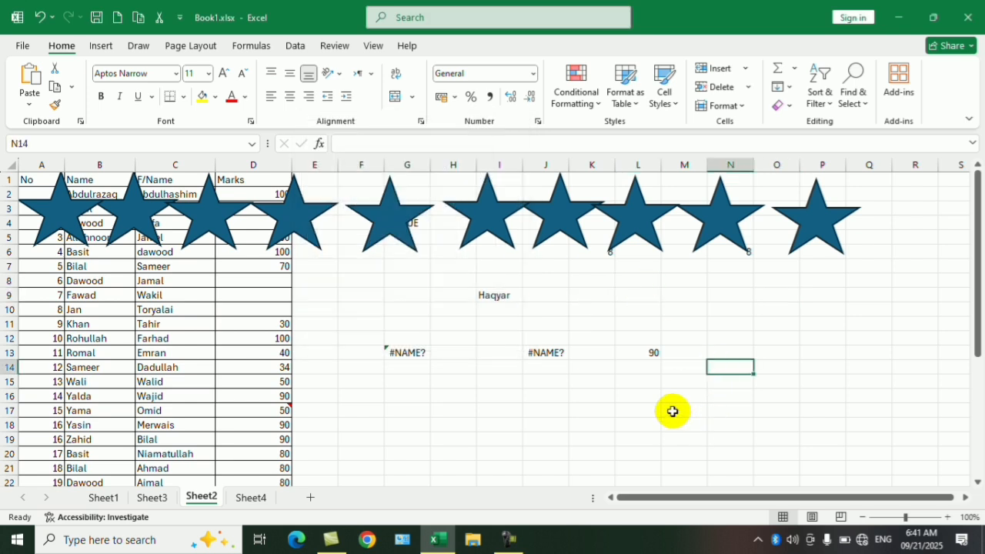
{"action": "left_click", "coordinate": [670, 409]}
- From cell I17, use Go To Special to select all Objects and delete every star from the sheet
{"action": "left_click", "coordinate": [514, 410]}
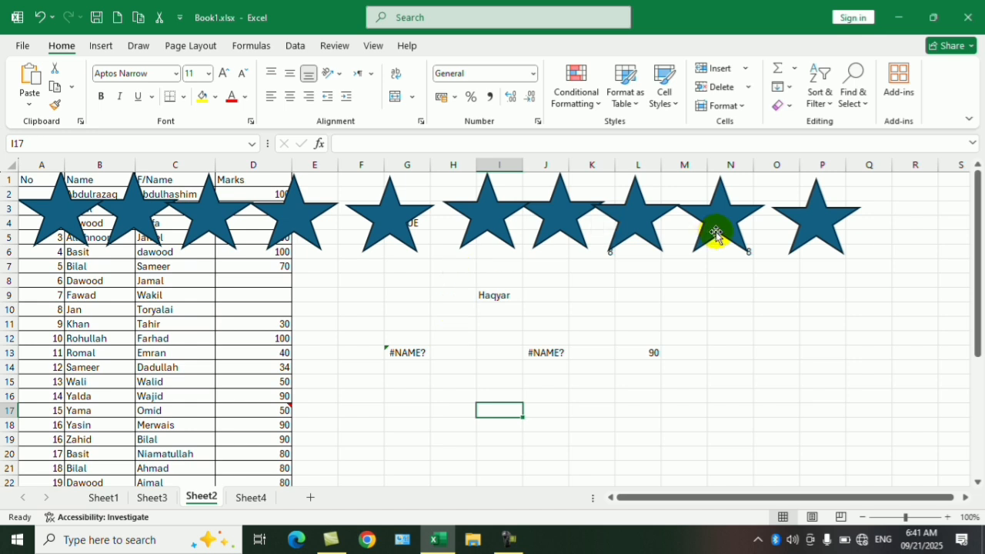
{"action": "left_click", "coordinate": [853, 89]}
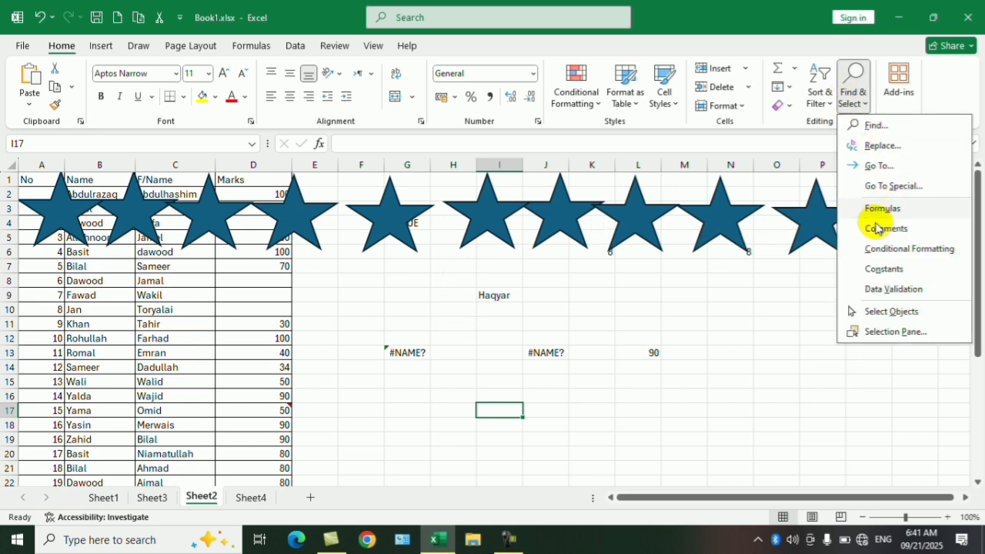
{"action": "left_click", "coordinate": [883, 186]}
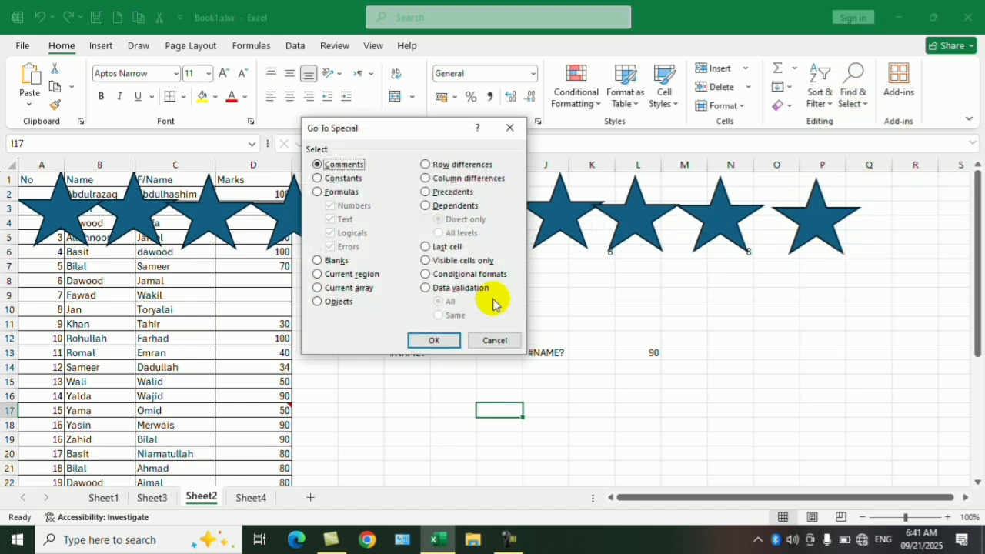
{"action": "left_click", "coordinate": [333, 301]}
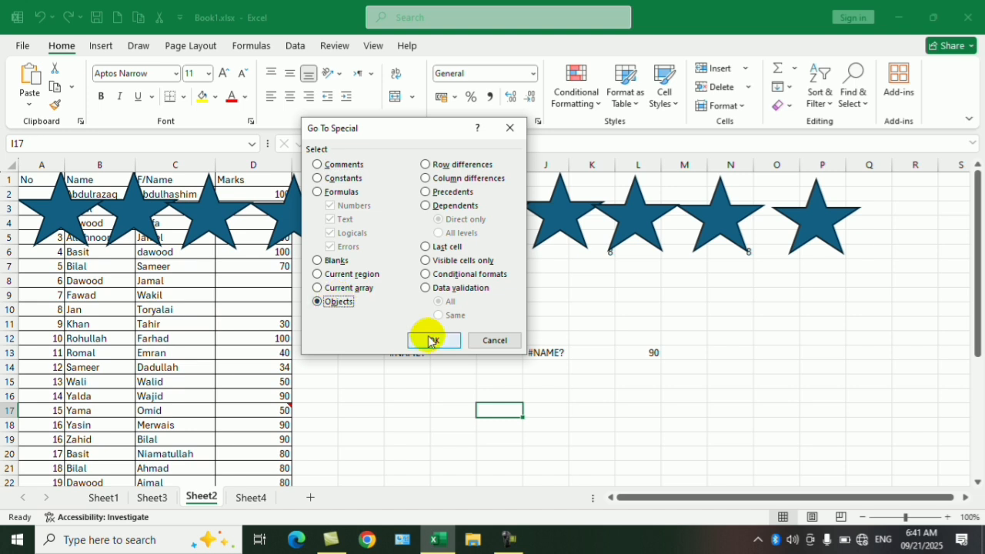
{"action": "left_click", "coordinate": [440, 340]}
{"action": "key", "text": "Delete"}
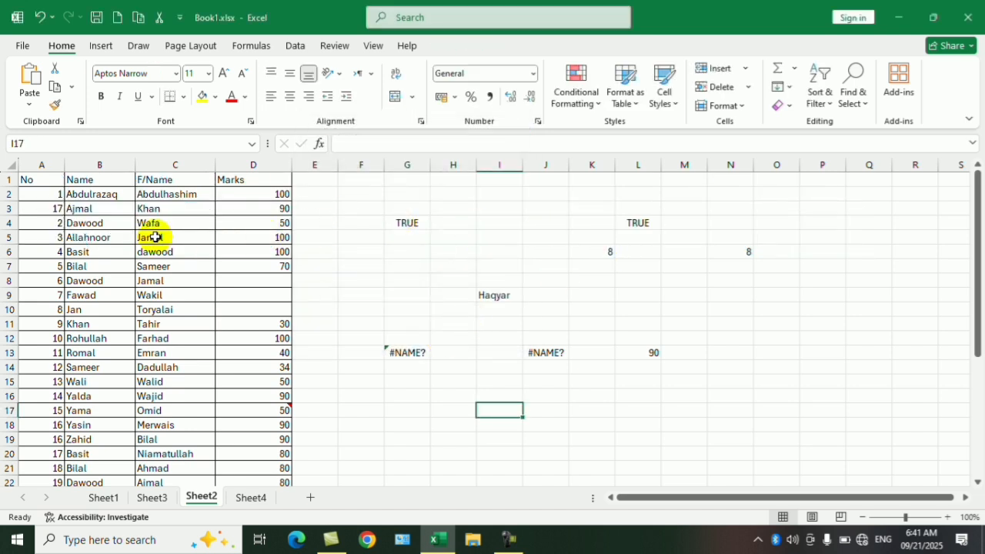
- Enter Book, Pen, Book and Pen in cells P7 to P10
{"action": "left_click", "coordinate": [829, 267]}
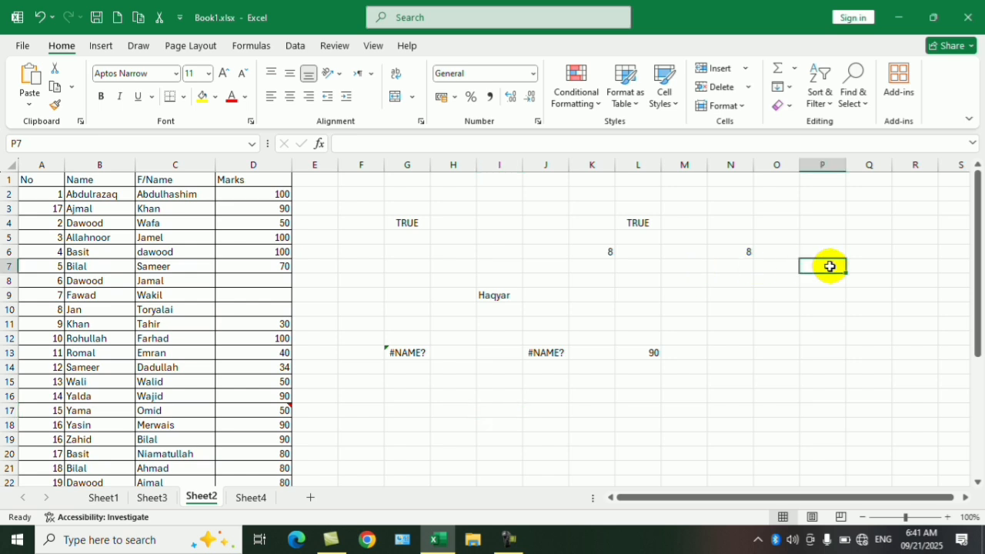
{"action": "type", "text": "Book"}
{"action": "key", "text": "Return"}
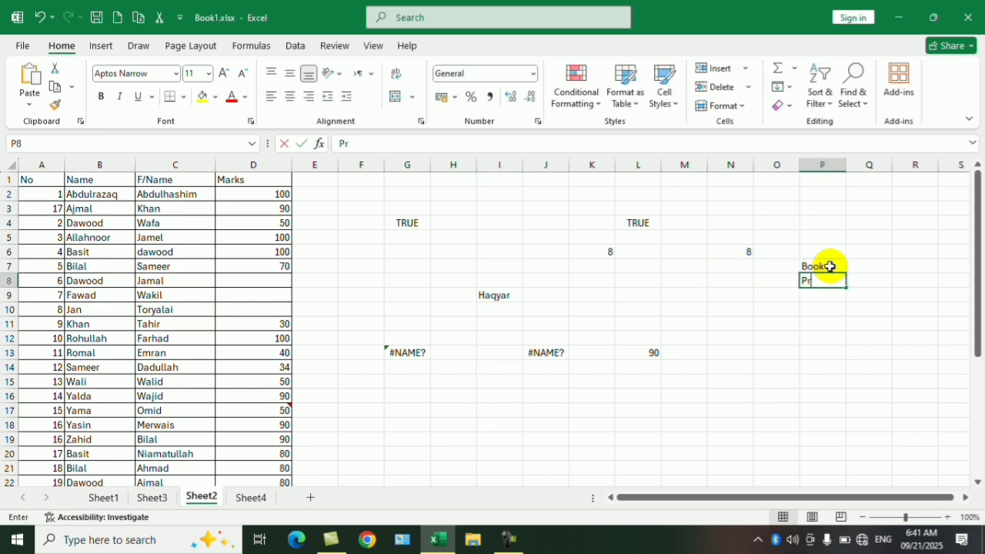
{"action": "type", "text": "Pe"}
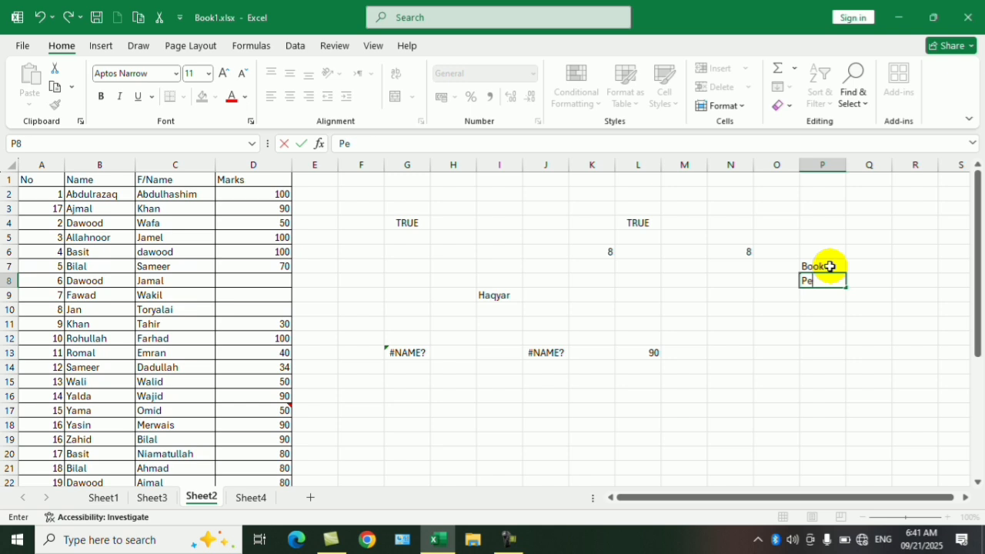
{"action": "type", "text": "n"}
{"action": "key", "text": "Return"}
{"action": "type", "text": "Book"}
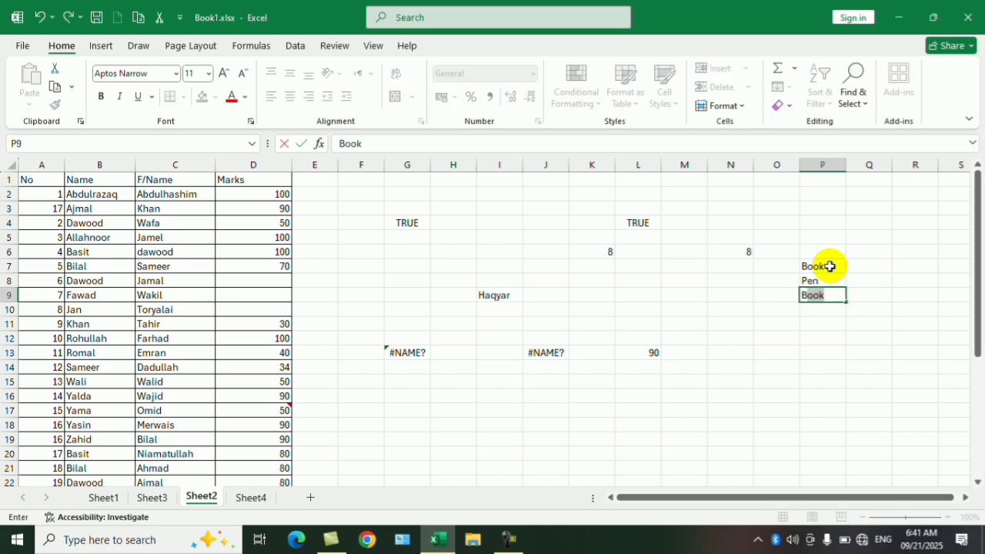
{"action": "key", "text": "Return"}
{"action": "type", "text": "Pen"}
{"action": "key", "text": "Return"}
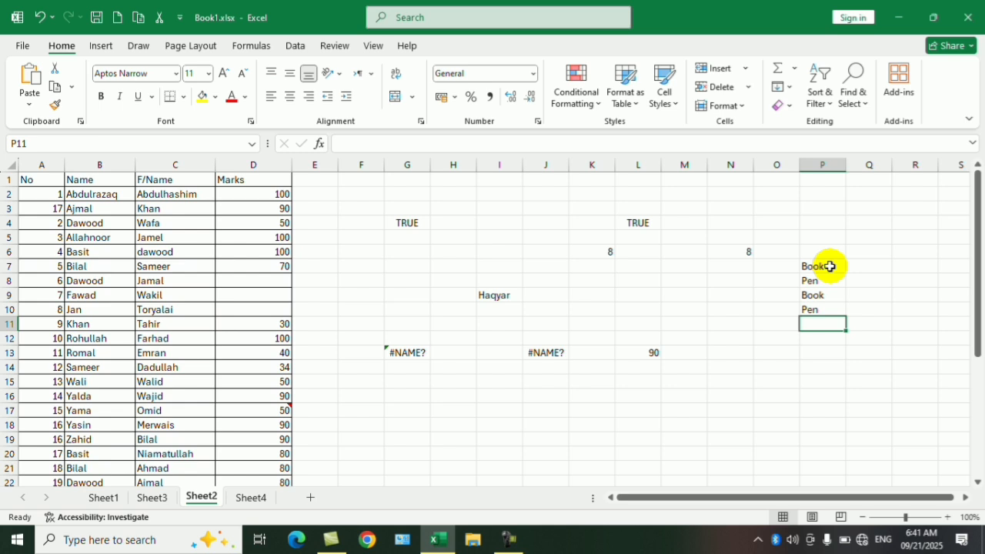
- Continue the list in cells P11 to P13 with Ruler, Book and Pen
{"action": "type", "text": "Rule"}
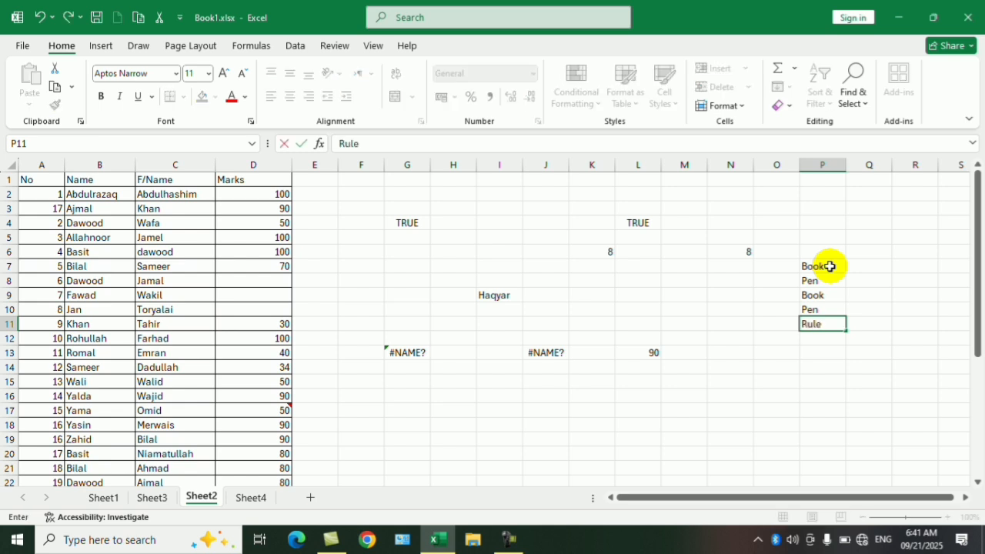
{"action": "type", "text": "r"}
{"action": "key", "text": "Return"}
{"action": "type", "text": "Book"}
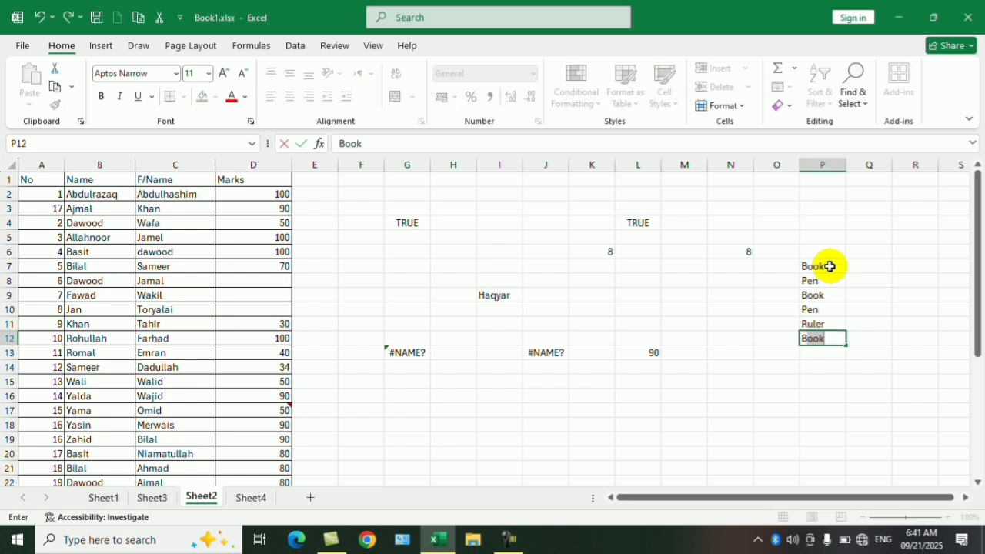
{"action": "key", "text": "Return"}
{"action": "type", "text": "Pen"}
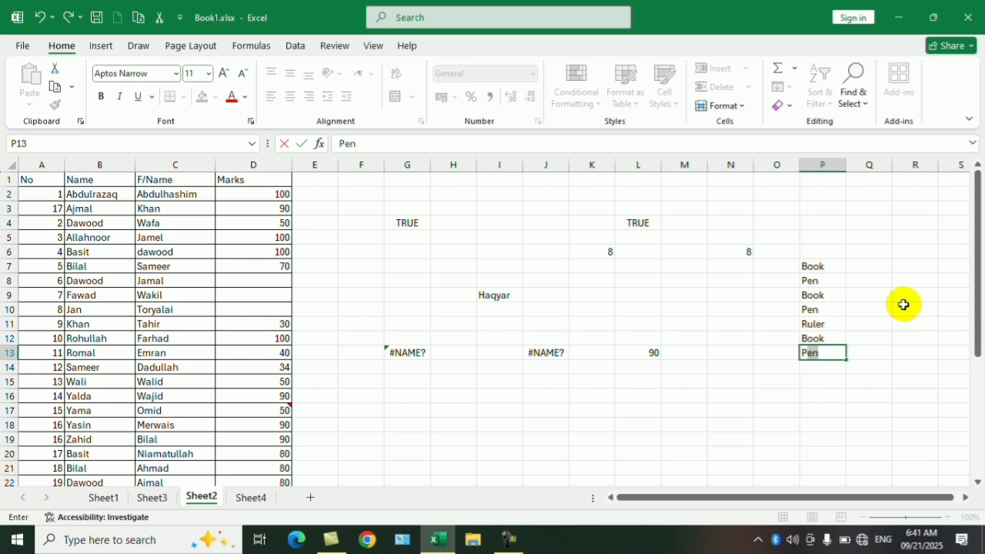
{"action": "left_click", "coordinate": [912, 266]}
- In the range P7:P13, use Go To Special to select the Column differences, and clear the selection
{"action": "left_click_drag", "start_coordinate": [814, 267], "coordinate": [819, 353]}
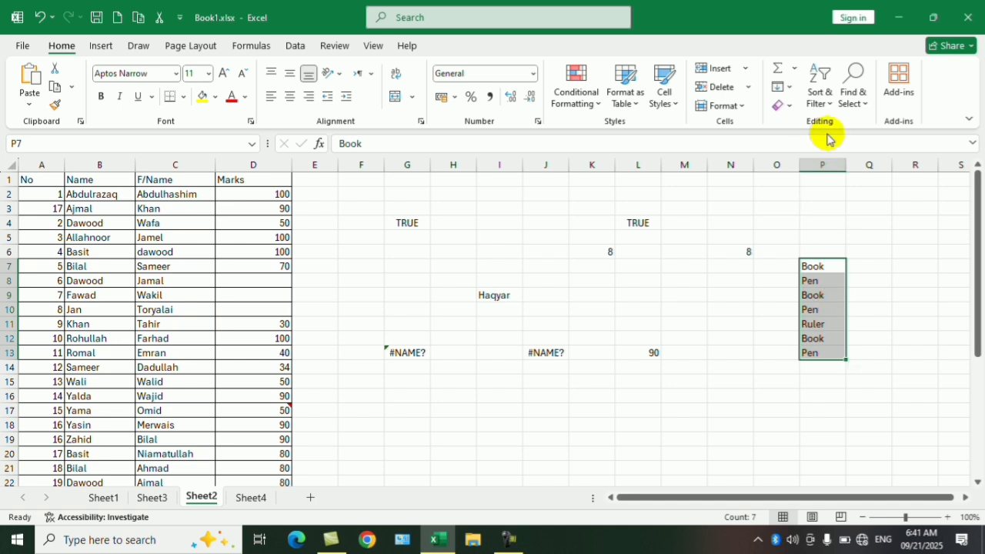
{"action": "key", "text": "ctrl+g"}
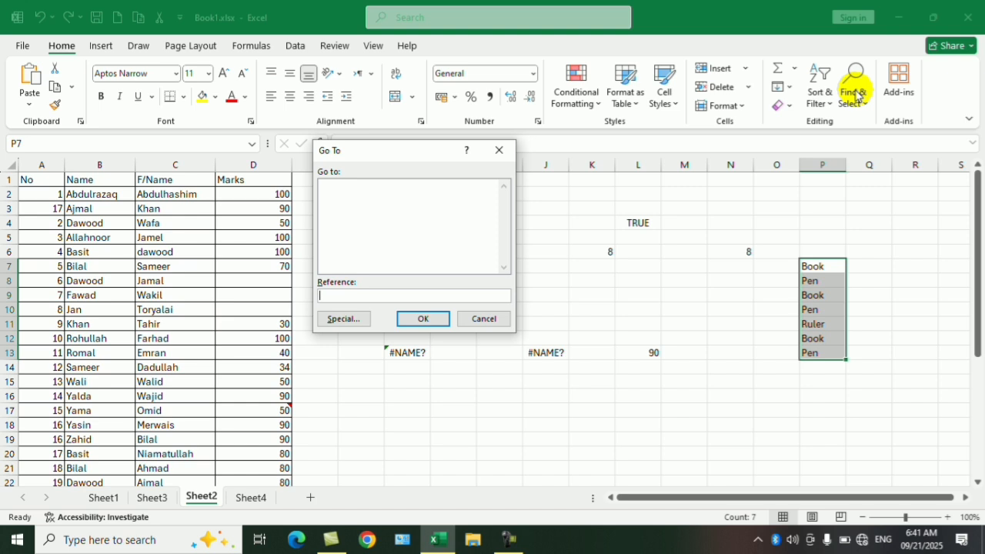
{"action": "key", "text": "alt+s"}
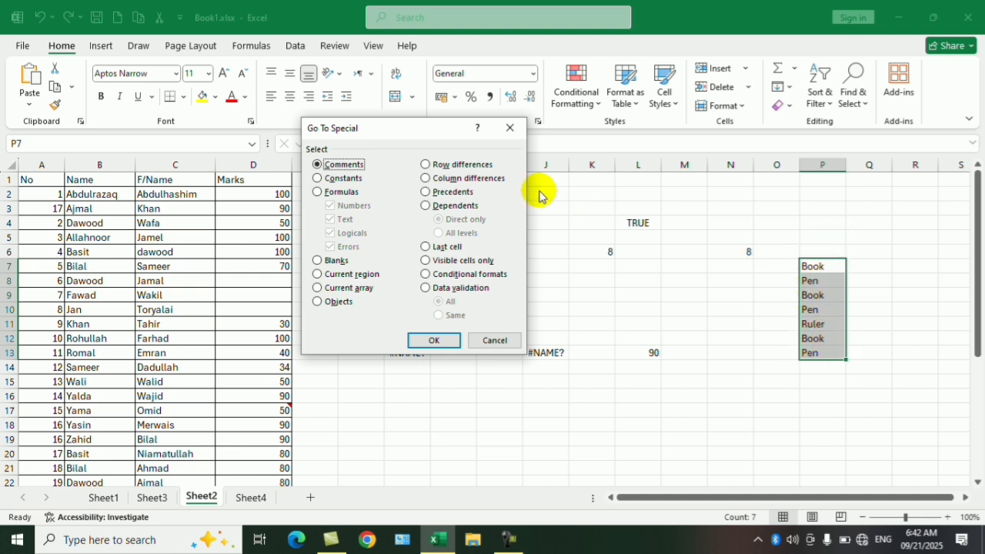
{"action": "left_click", "coordinate": [465, 178]}
{"action": "left_click", "coordinate": [435, 339]}
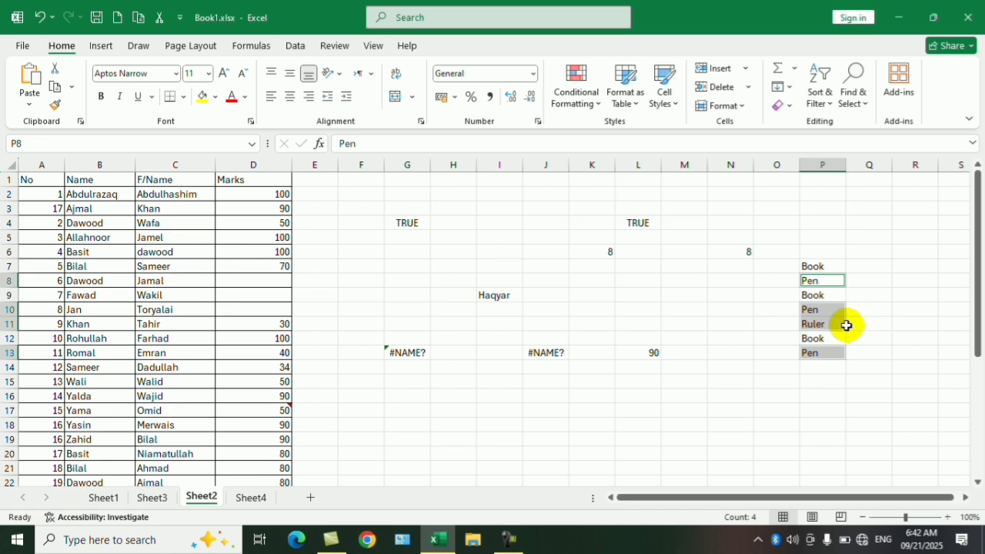
{"action": "left_click", "coordinate": [869, 264]}
- Reselect P7:P13 and repeat Go To Special with Column differences to select the cells that differ from P7
{"action": "left_click_drag", "start_coordinate": [814, 265], "coordinate": [821, 355]}
{"action": "key", "text": "ctrl+g"}
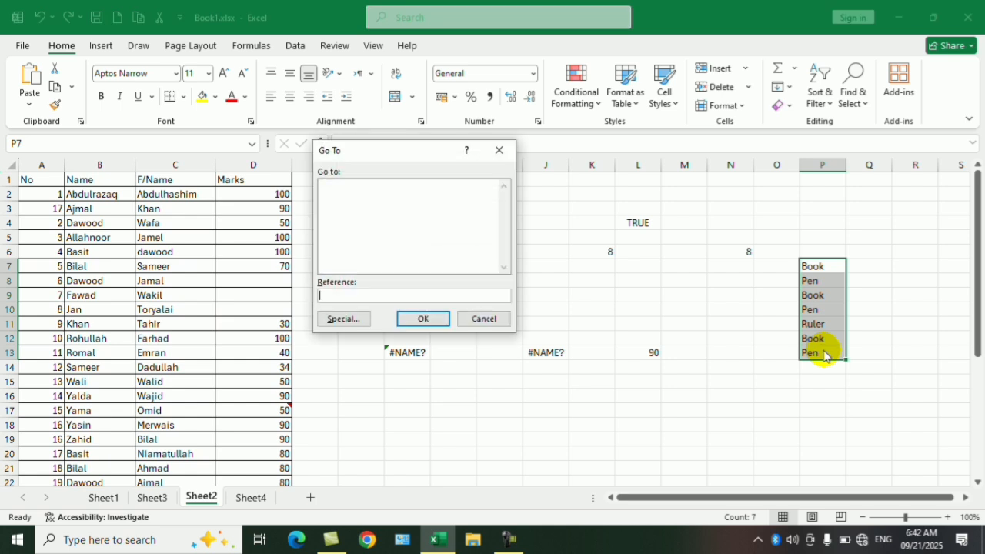
{"action": "left_click", "coordinate": [483, 319]}
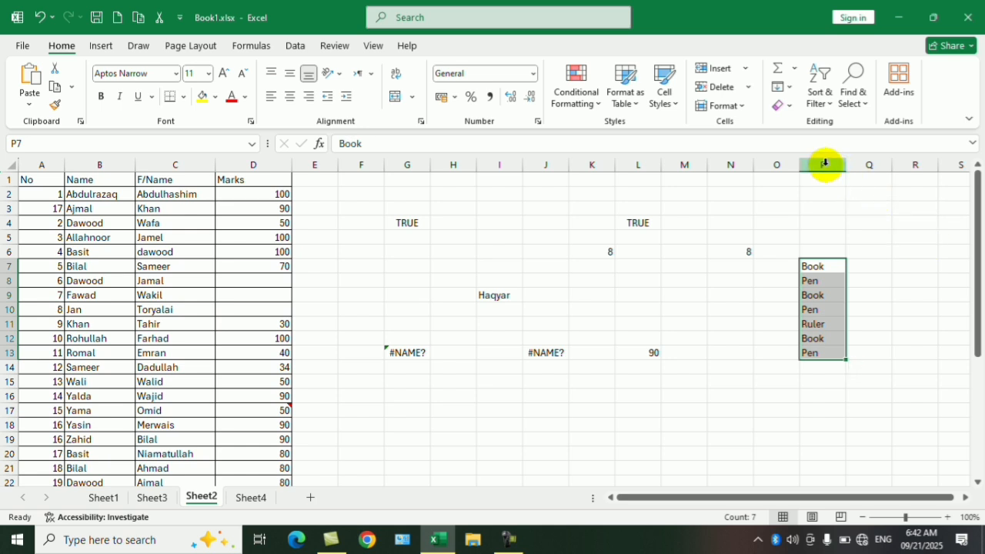
{"action": "key", "text": "ctrl+g"}
{"action": "key", "text": "alt+s"}
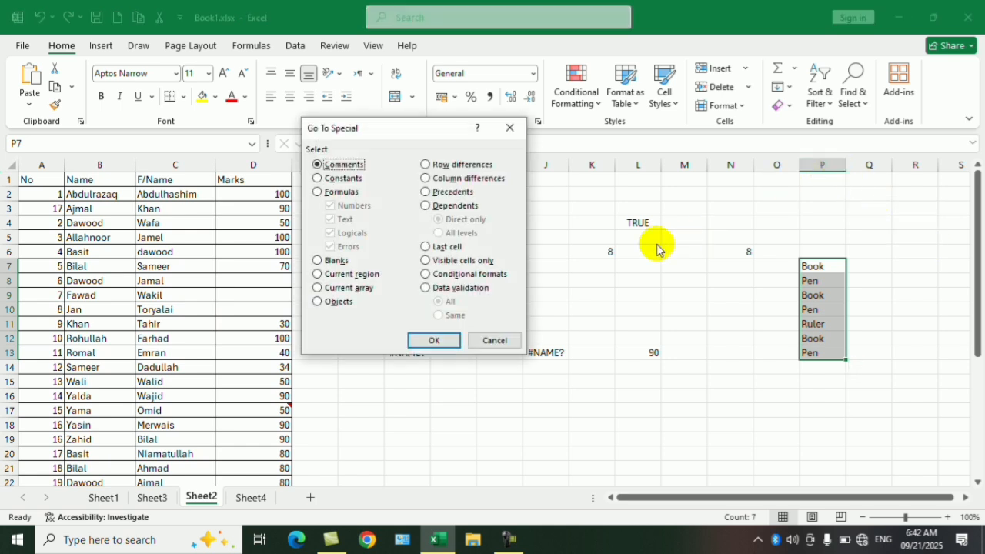
{"action": "left_click", "coordinate": [462, 178]}
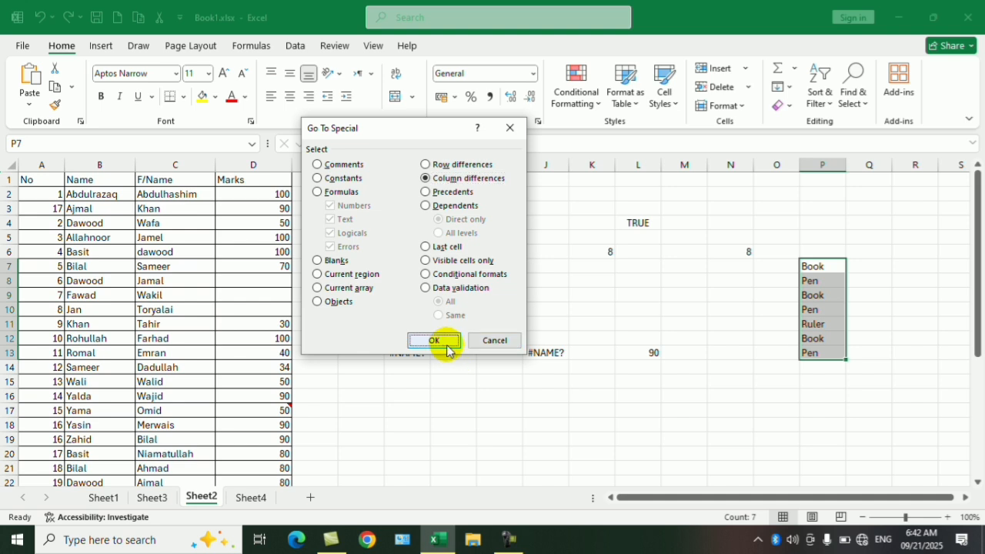
{"action": "left_click", "coordinate": [436, 341]}
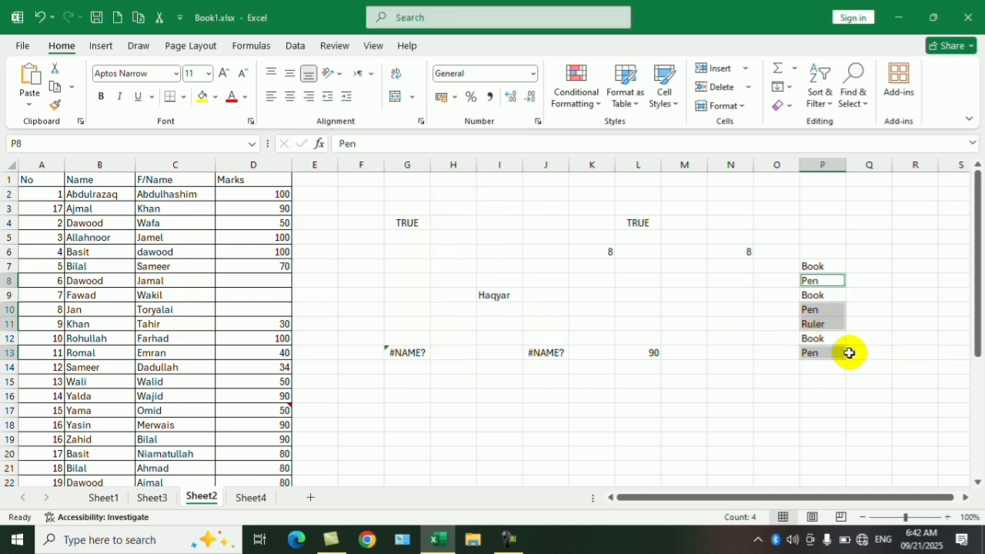
- Enter two different first names in cells O16 and O17, then re-enter the name in O17
{"action": "left_click", "coordinate": [654, 365]}
{"action": "left_click", "coordinate": [768, 396]}
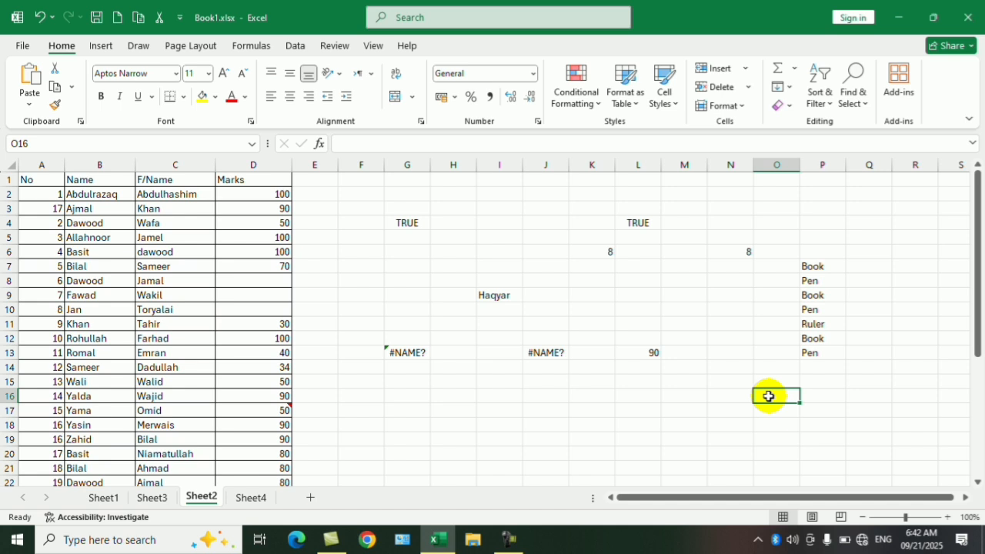
{"action": "type", "text": "Ahma"}
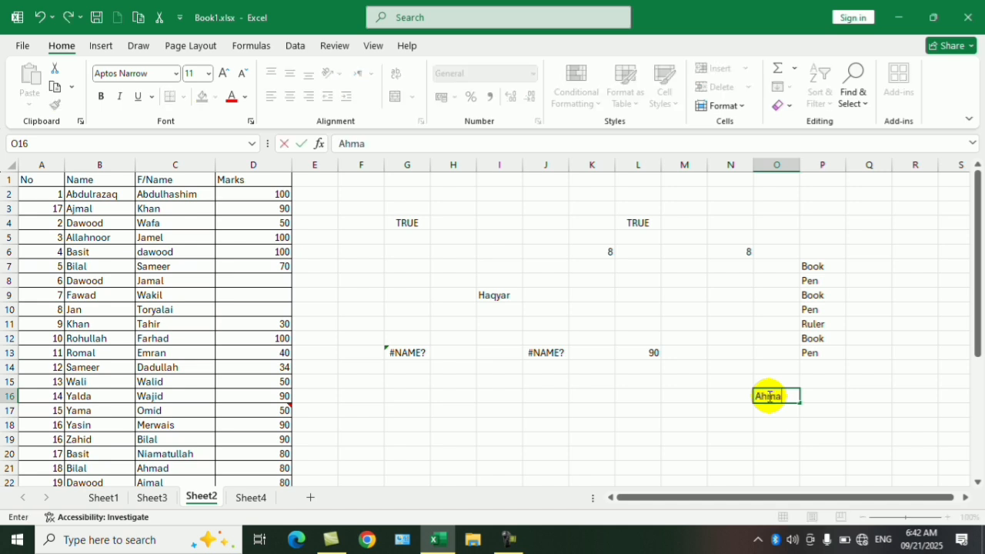
{"action": "type", "text": "d"}
{"action": "key", "text": "Return"}
{"action": "type", "text": "Ali"}
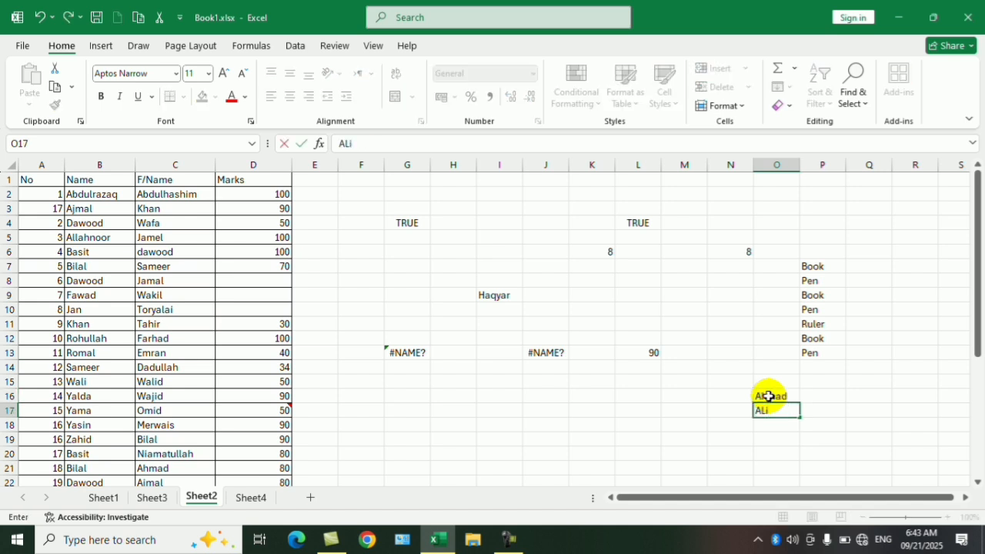
{"action": "key", "text": "Return"}
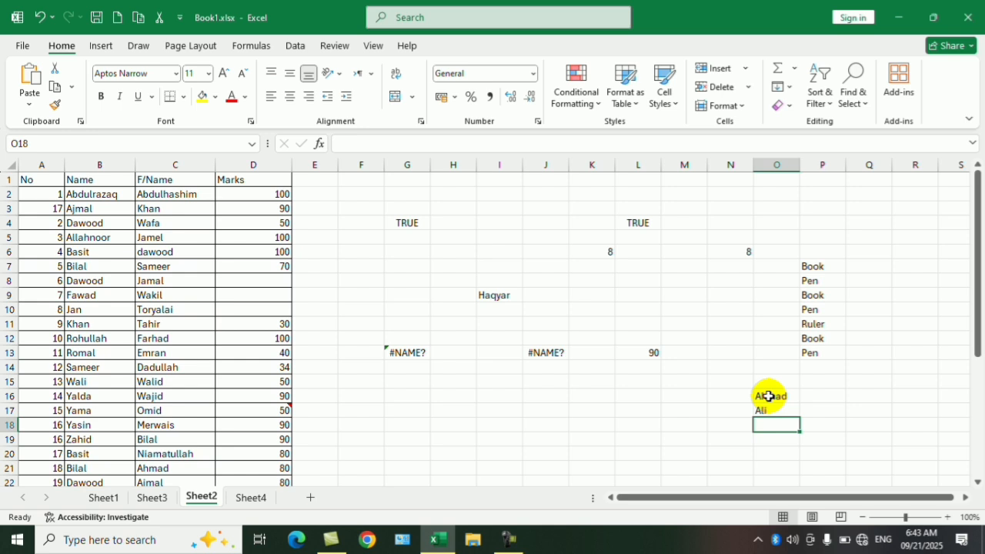
{"action": "key", "text": "Up"}
{"action": "type", "text": "Al"}
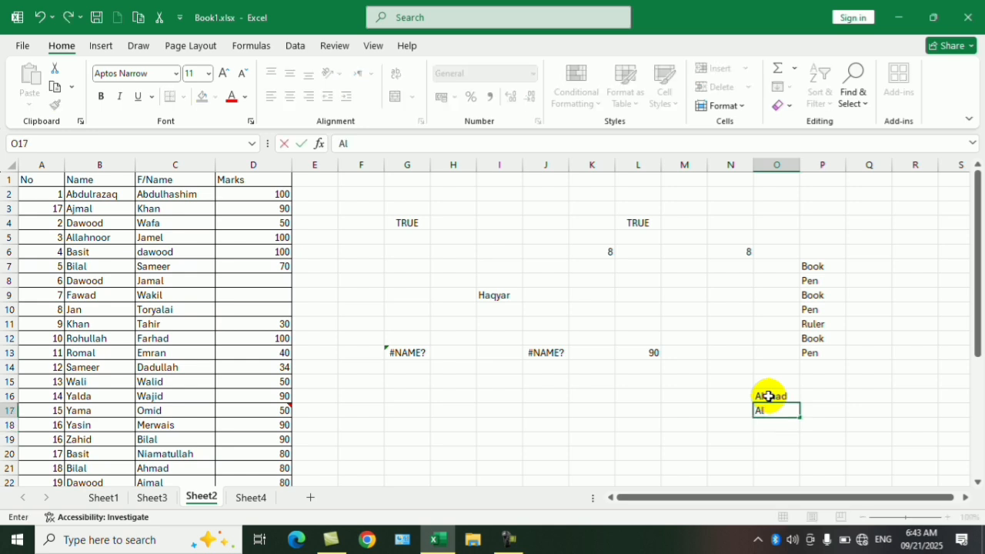
{"action": "type", "text": "i"}
{"action": "key", "text": "Return"}
- Continue the list with a third first name in O18 and repeat the name from O16 in O19
{"action": "type", "text": "Wa"}
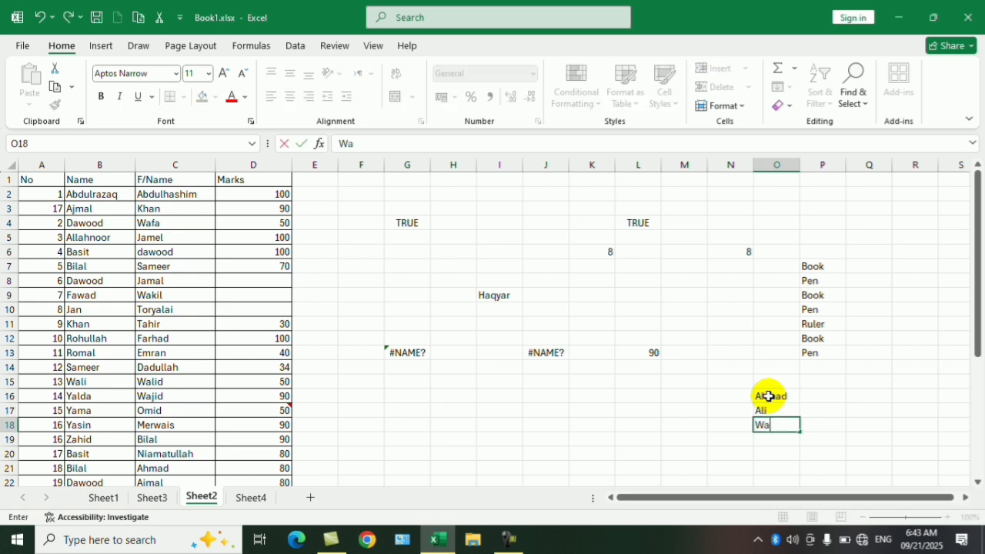
{"action": "key", "text": "Return"}
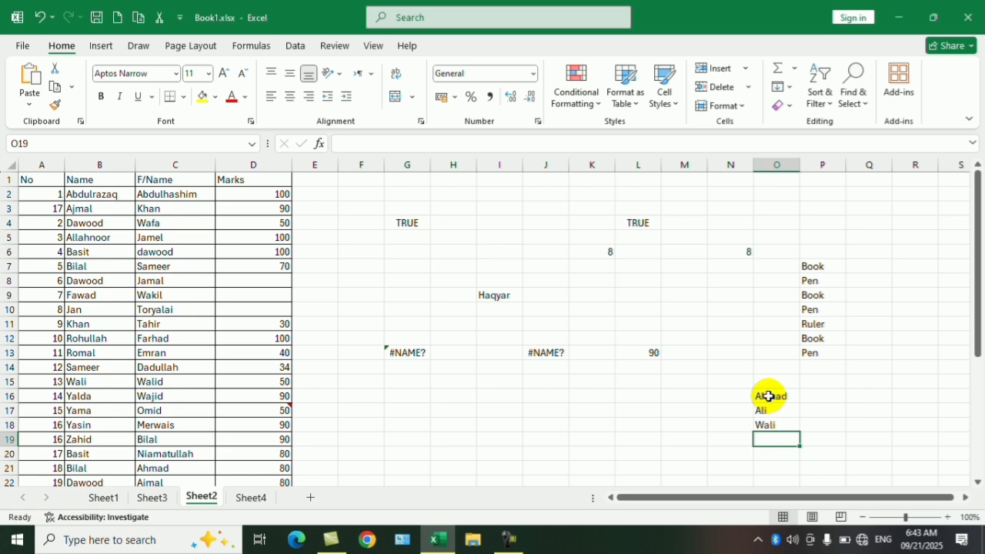
{"action": "type", "text": "Ahmad"}
{"action": "key", "text": "Return"}
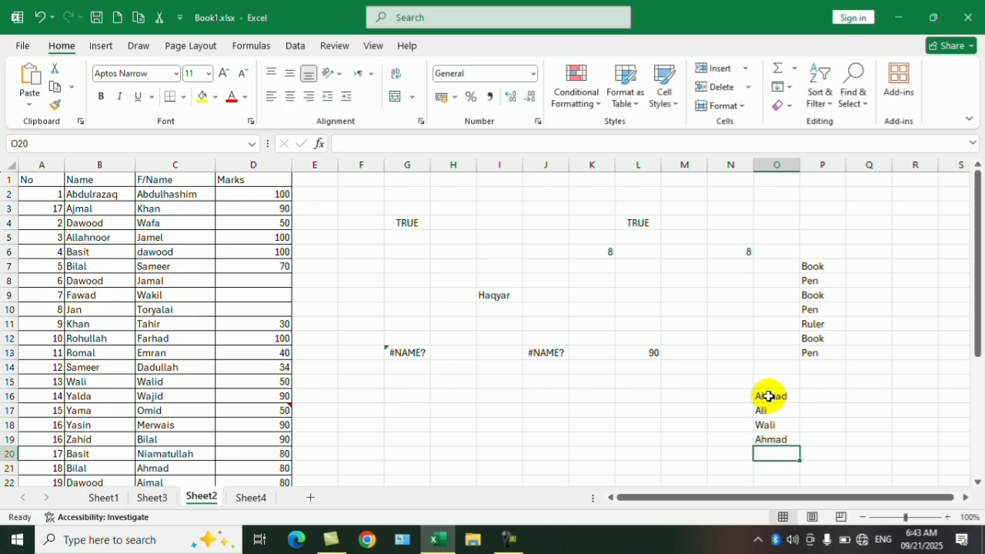
- In the range O16:O19, use Go To Special with Column differences to select the names that differ from O16
{"action": "left_click_drag", "start_coordinate": [781, 396], "coordinate": [778, 443]}
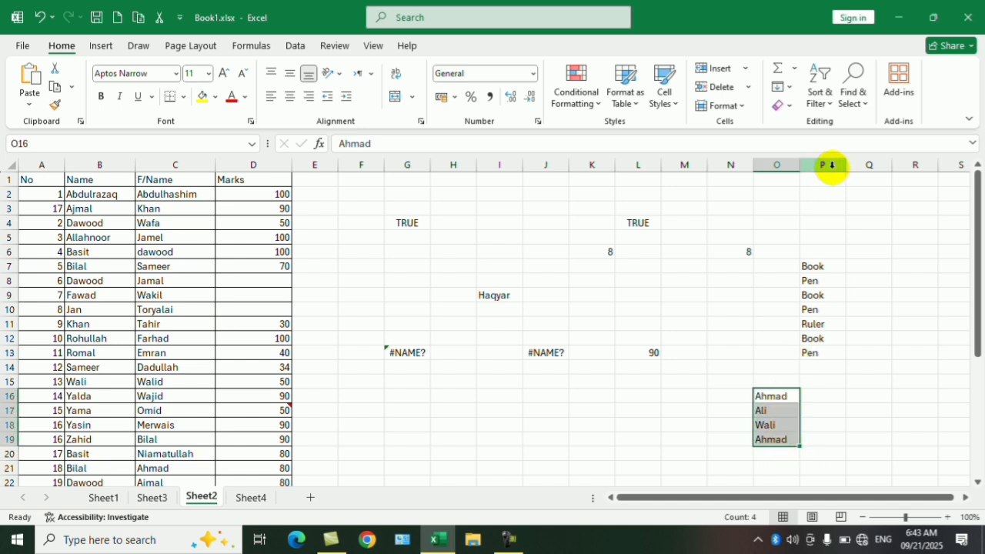
{"action": "key", "text": "ctrl+g"}
{"action": "key", "text": "alt+s"}
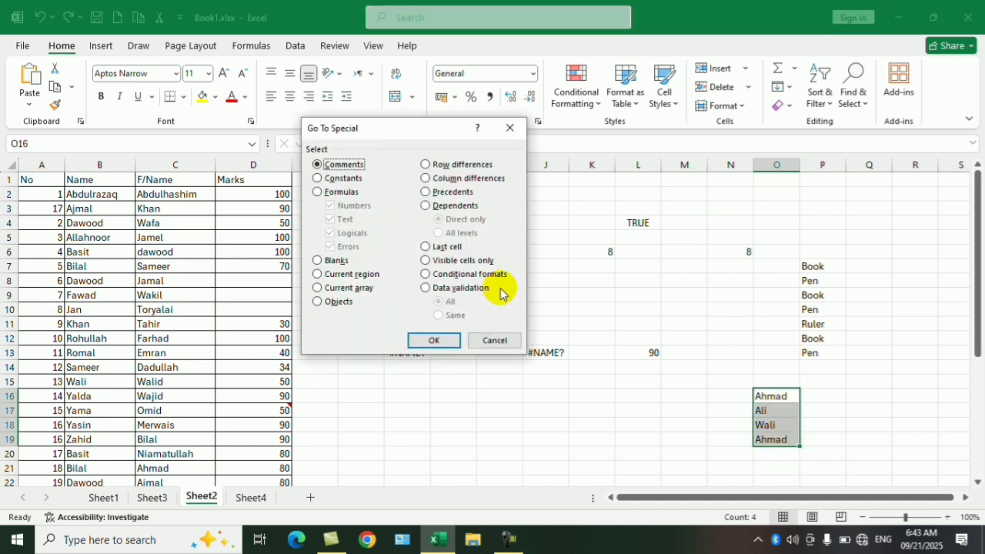
{"action": "left_click", "coordinate": [457, 180]}
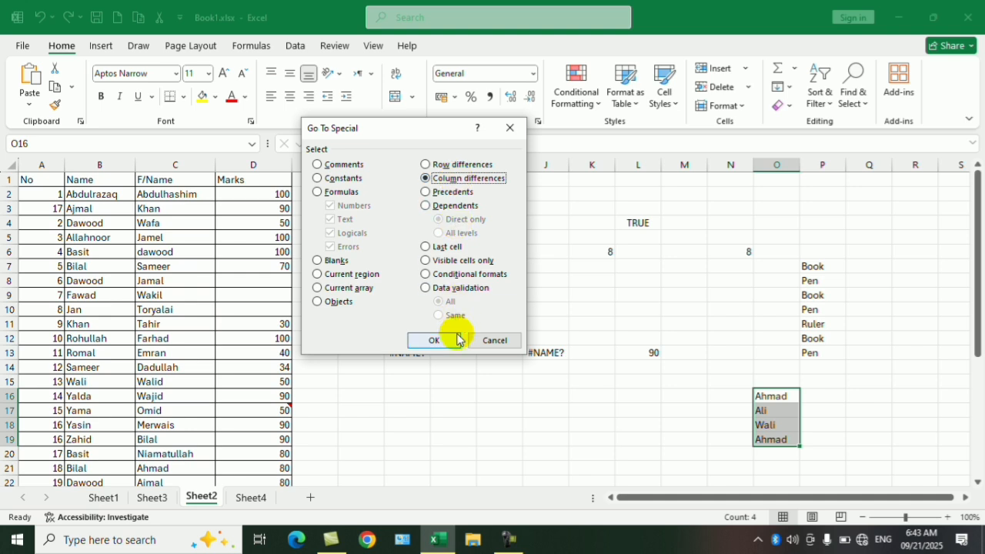
{"action": "left_click", "coordinate": [440, 340]}
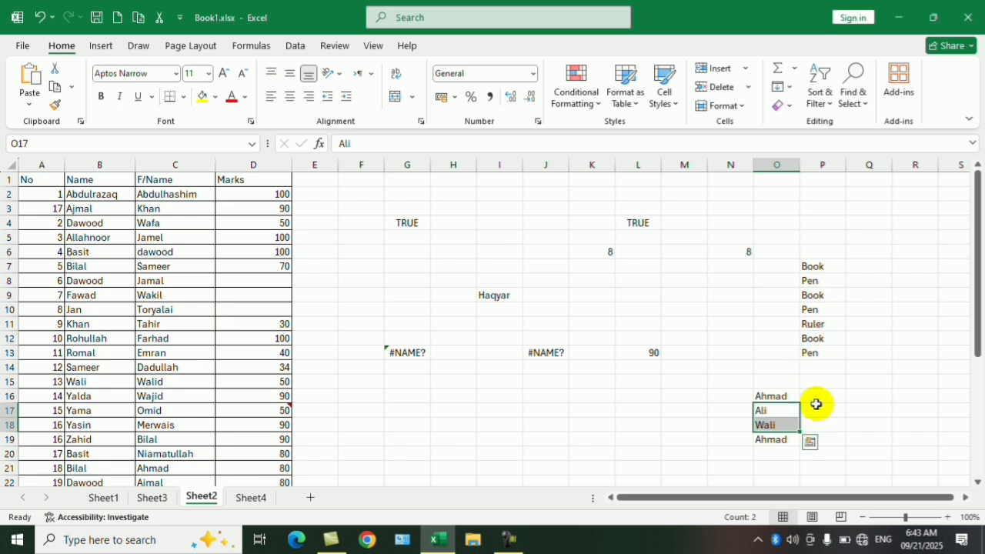
- Copy the names in O16:O19, paste them transposed into row 16 starting at Q16, and end copy mode
{"action": "scroll", "coordinate": [864, 381], "scroll_direction": "down", "scroll_amount": 1}
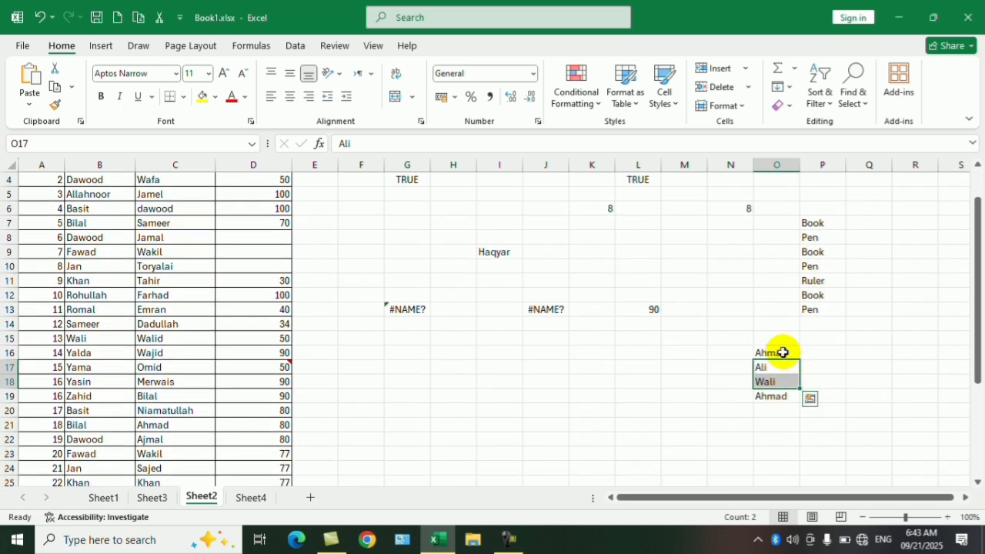
{"action": "left_click_drag", "start_coordinate": [780, 352], "coordinate": [783, 395]}
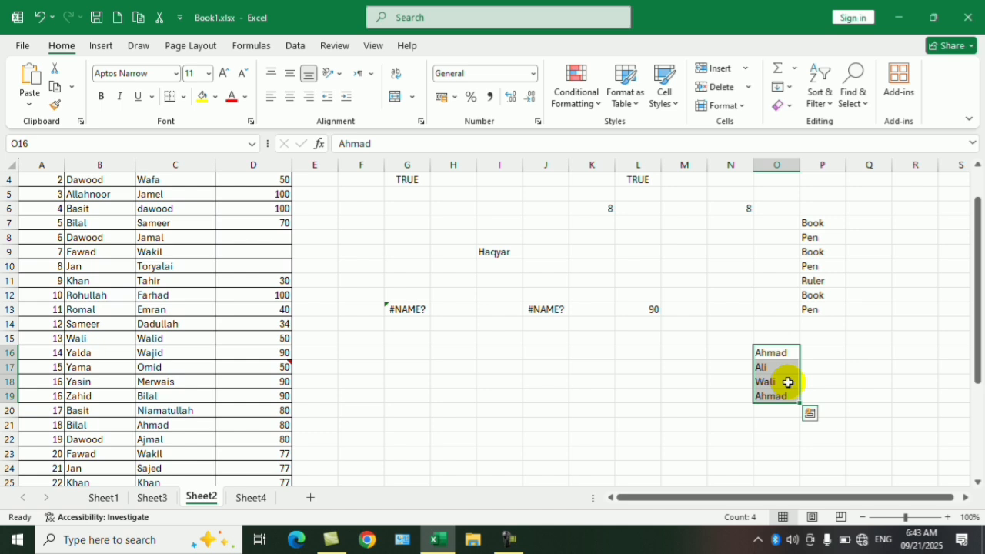
{"action": "key", "text": "ctrl+c"}
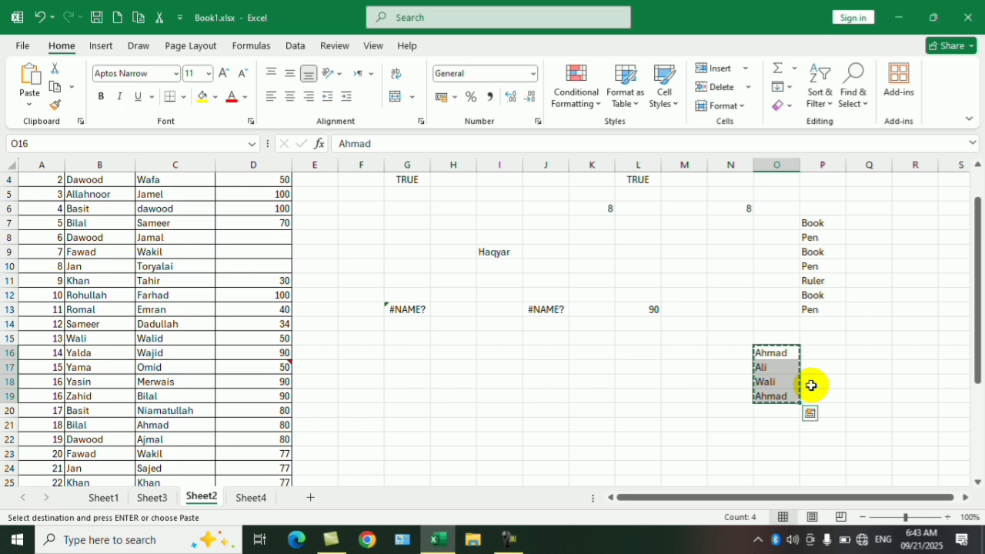
{"action": "left_click", "coordinate": [852, 352]}
{"action": "right_click", "coordinate": [852, 354]}
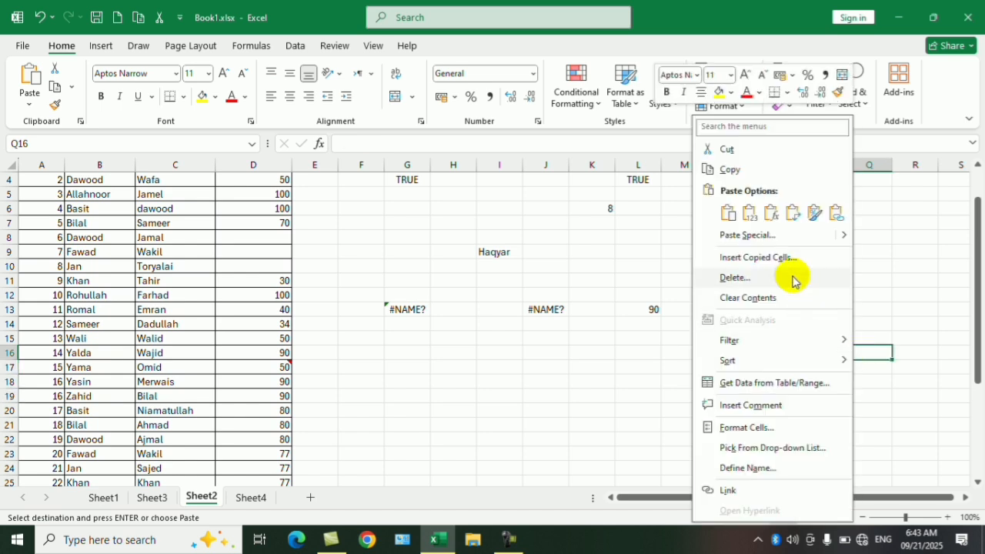
{"action": "left_click", "coordinate": [759, 233]}
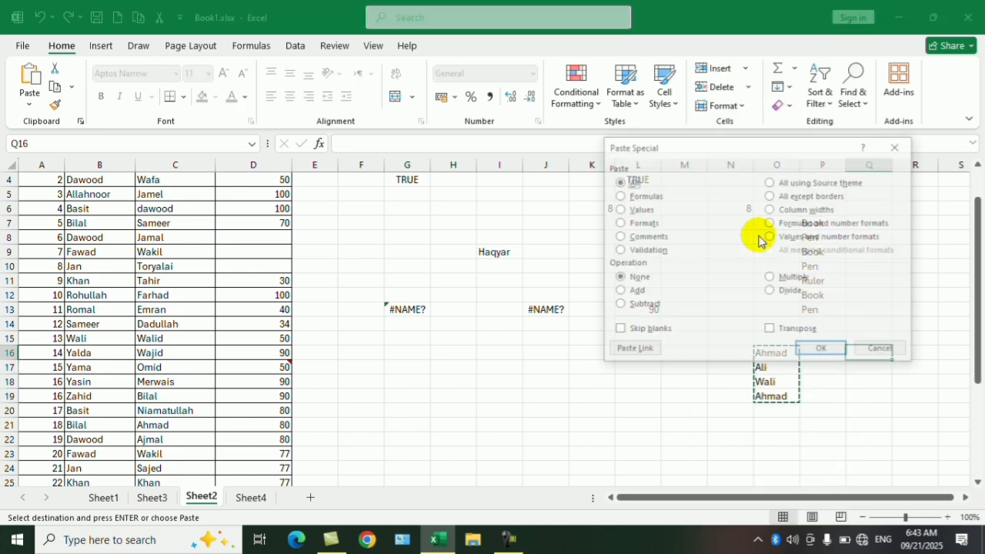
{"action": "left_click", "coordinate": [771, 331]}
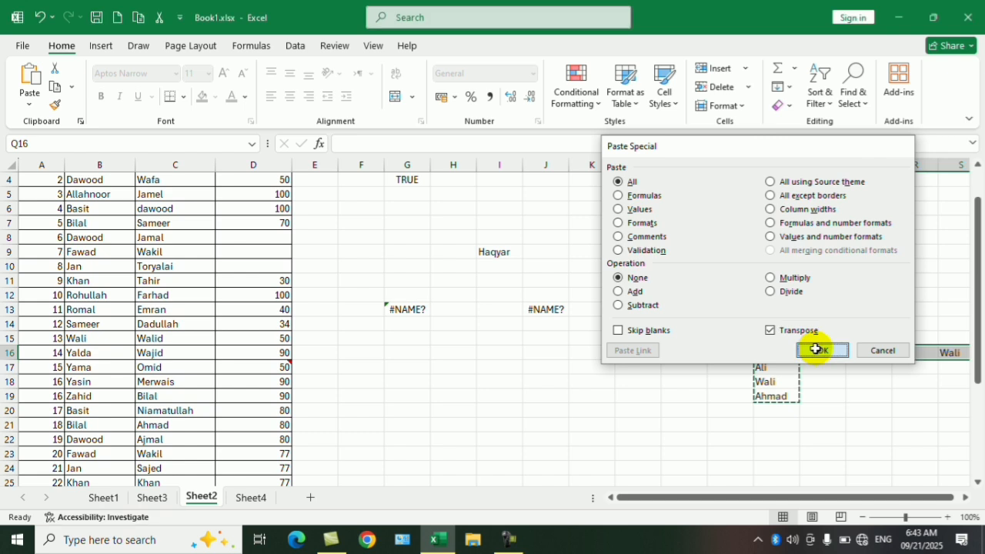
{"action": "left_click", "coordinate": [817, 350]}
{"action": "left_click_drag", "start_coordinate": [813, 497], "coordinate": [864, 497]}
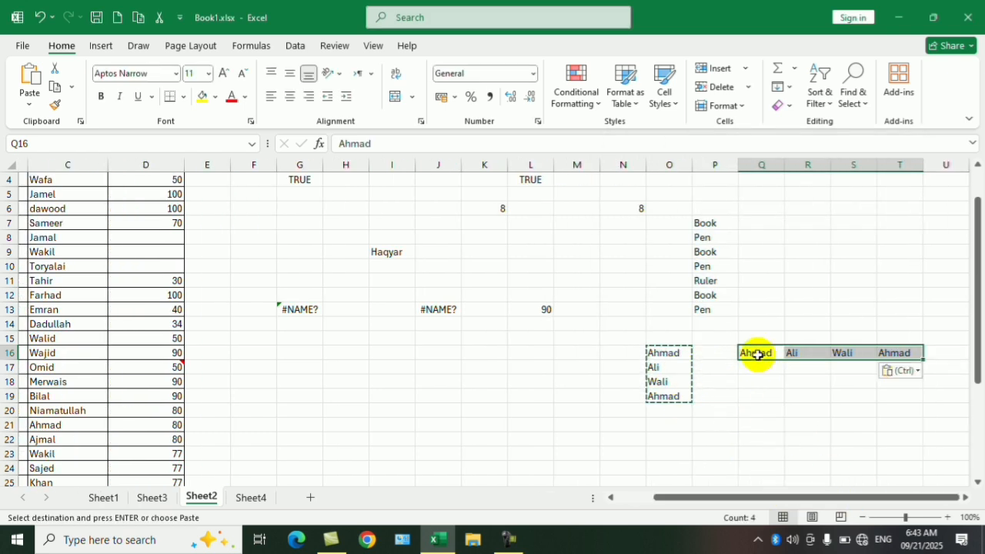
{"action": "left_click", "coordinate": [843, 371]}
{"action": "left_click", "coordinate": [844, 408]}
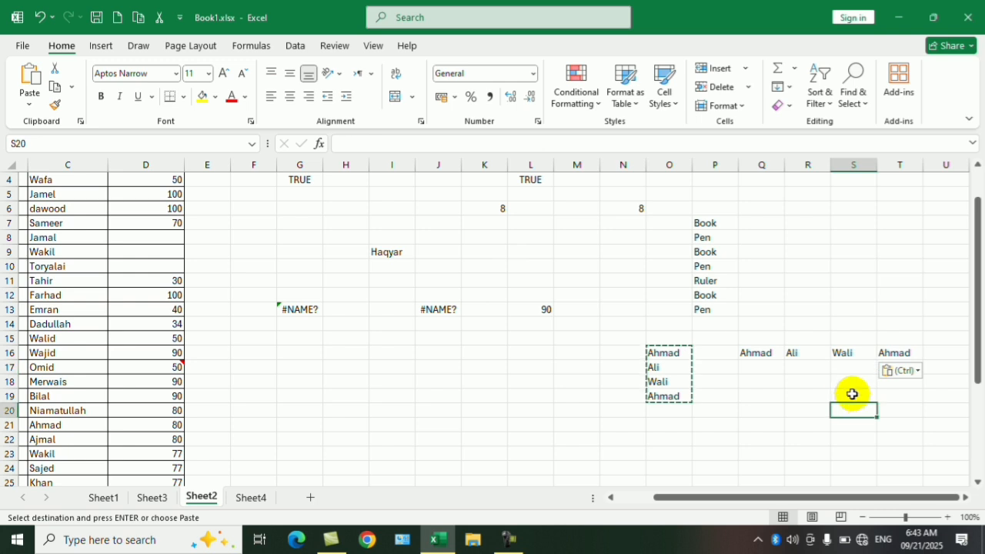
{"action": "double_click", "coordinate": [850, 370]}
{"action": "left_click", "coordinate": [847, 414]}
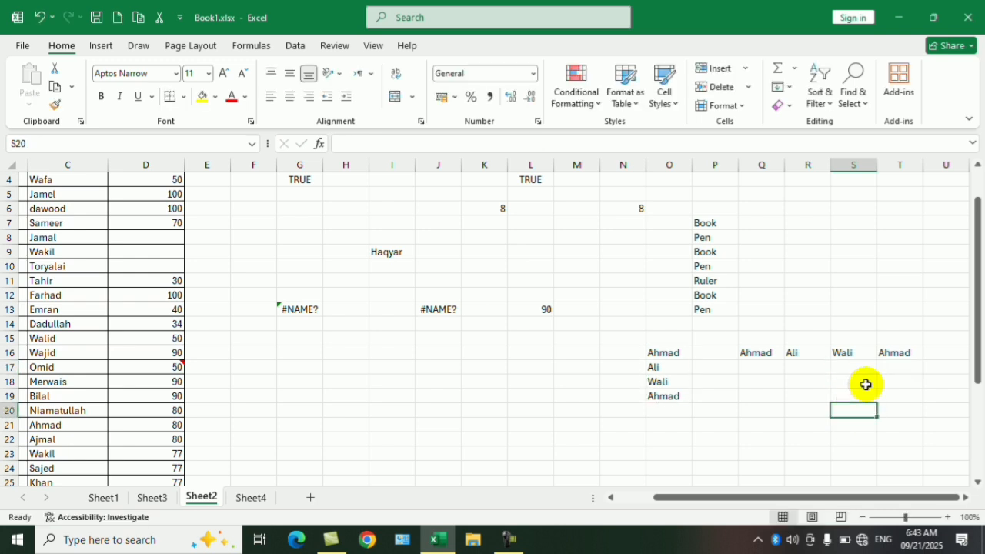
- In the range Q16:T16, starting from T16, use Go To Special with Row differences to select the differing names
{"action": "left_click_drag", "start_coordinate": [897, 354], "coordinate": [761, 355]}
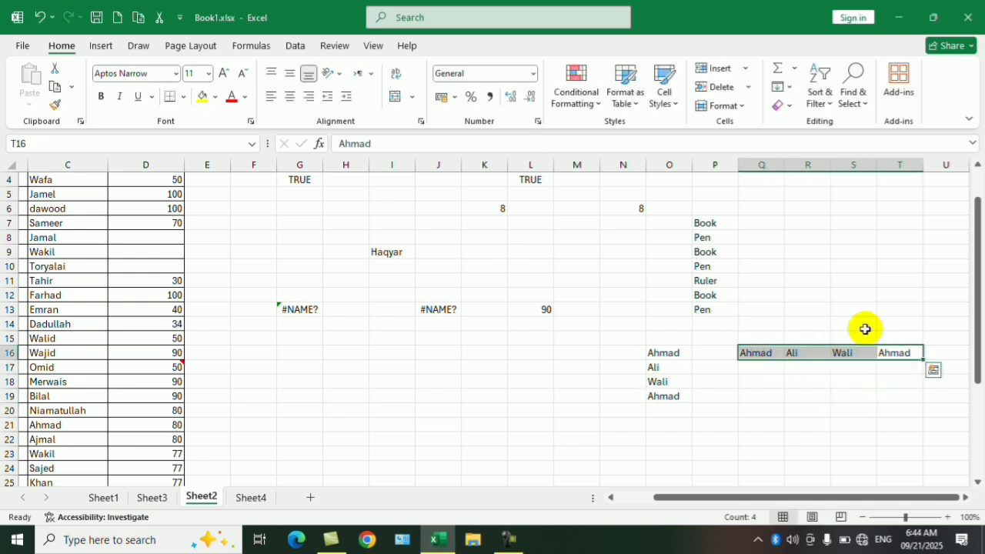
{"action": "left_click", "coordinate": [854, 92]}
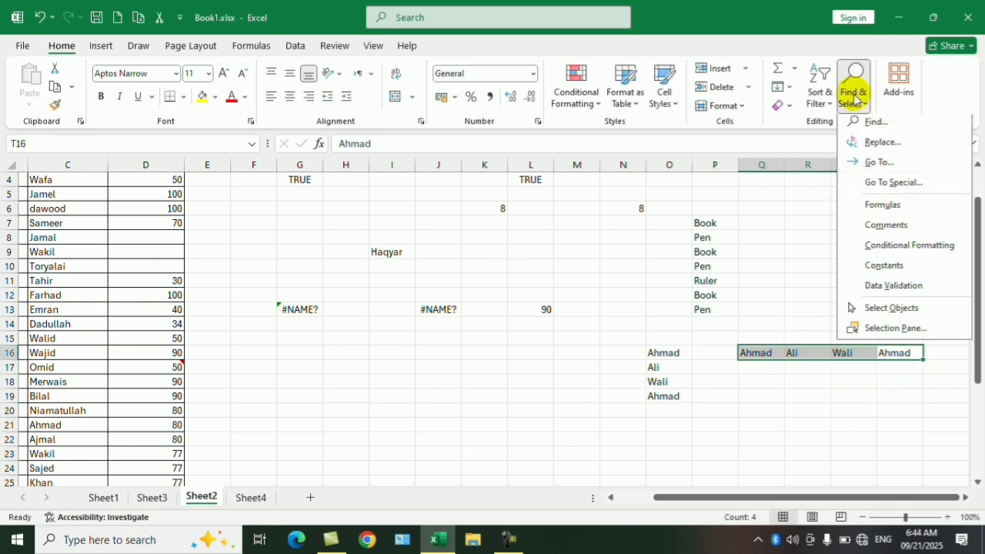
{"action": "left_click", "coordinate": [881, 182]}
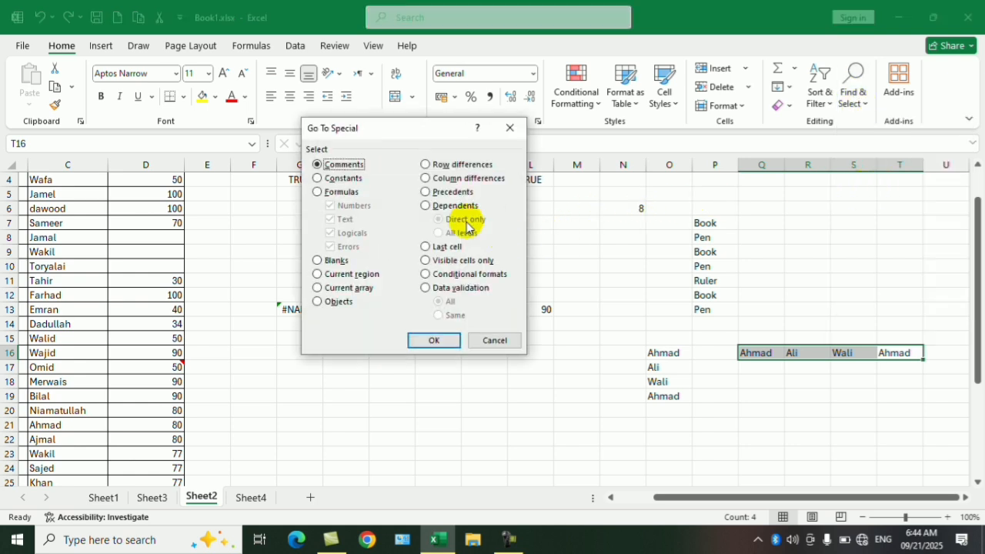
{"action": "left_click", "coordinate": [458, 167]}
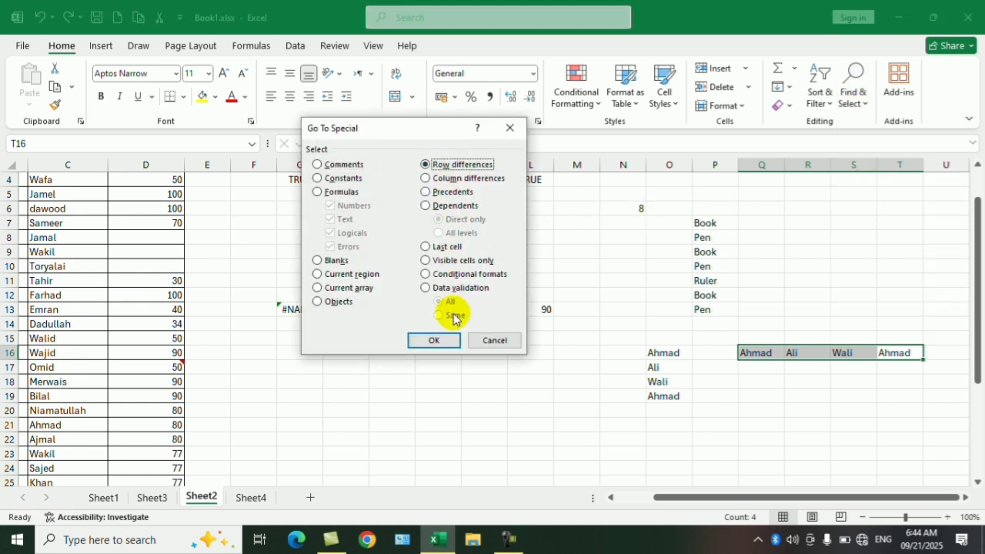
{"action": "left_click", "coordinate": [438, 341]}
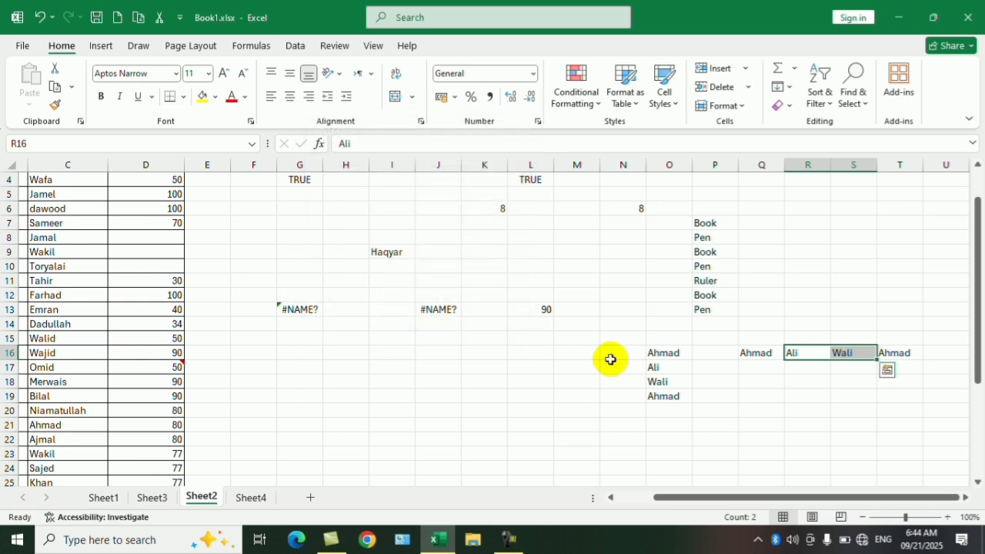
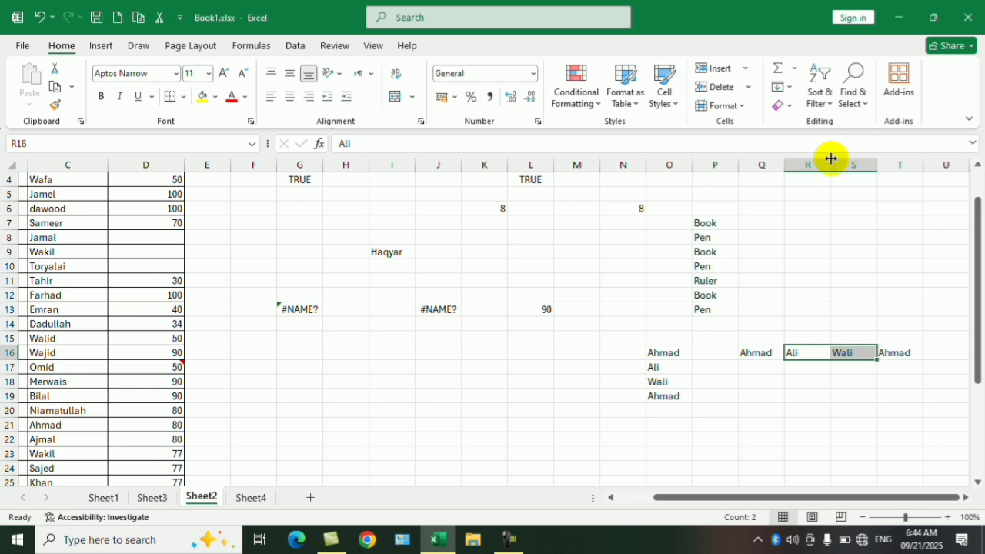
{"action": "key", "text": "ctrl+g"}
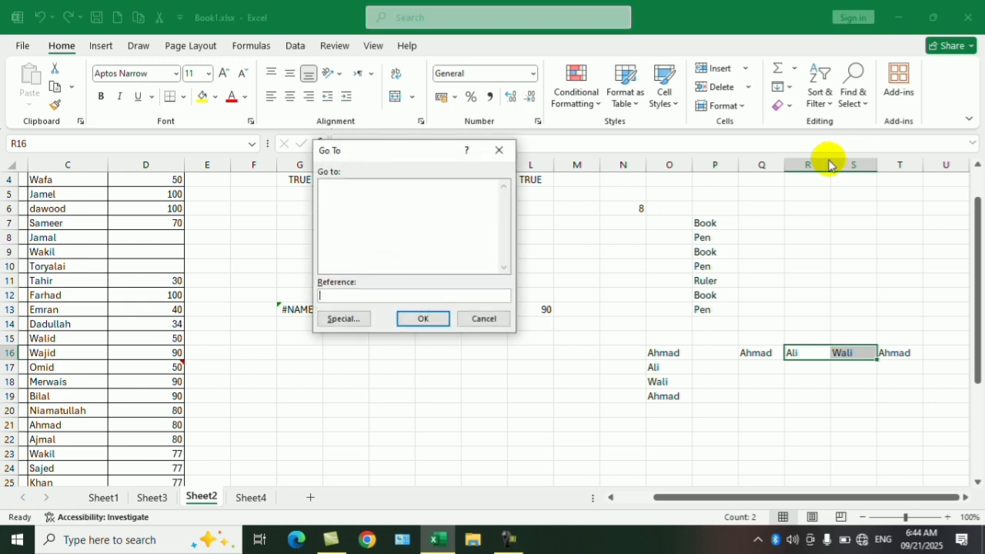
{"action": "left_click", "coordinate": [344, 320]}
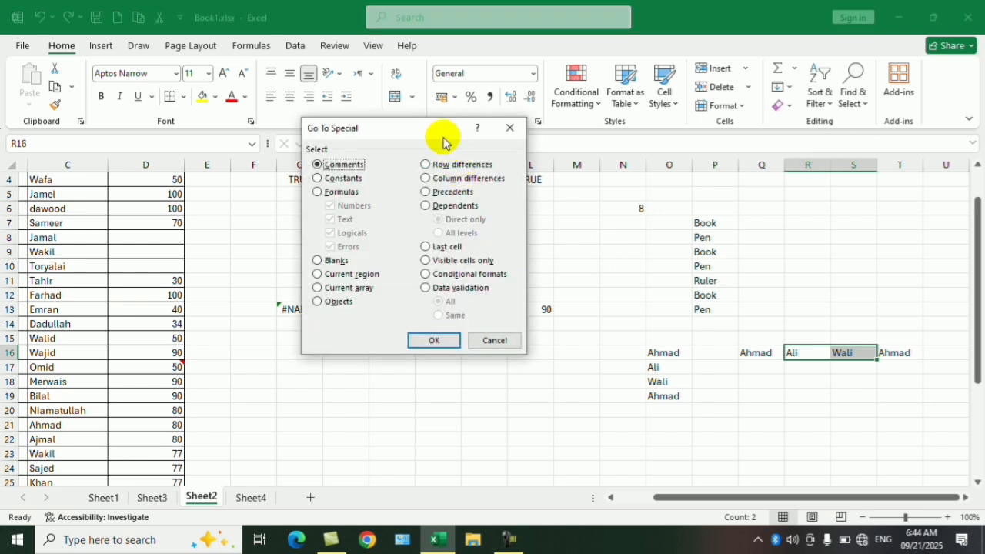
{"action": "left_click_drag", "start_coordinate": [442, 137], "coordinate": [510, 117]}
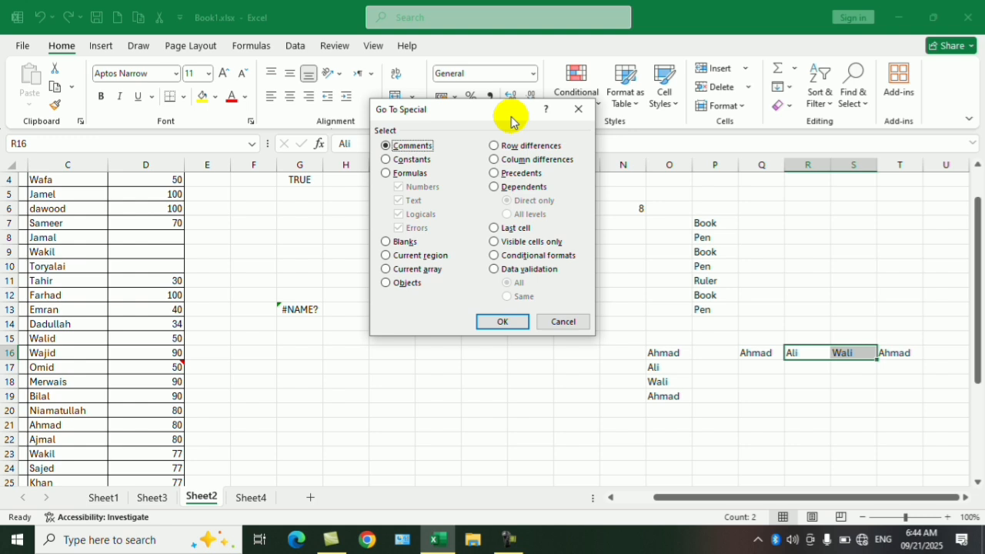
{"action": "left_click", "coordinate": [577, 110]}
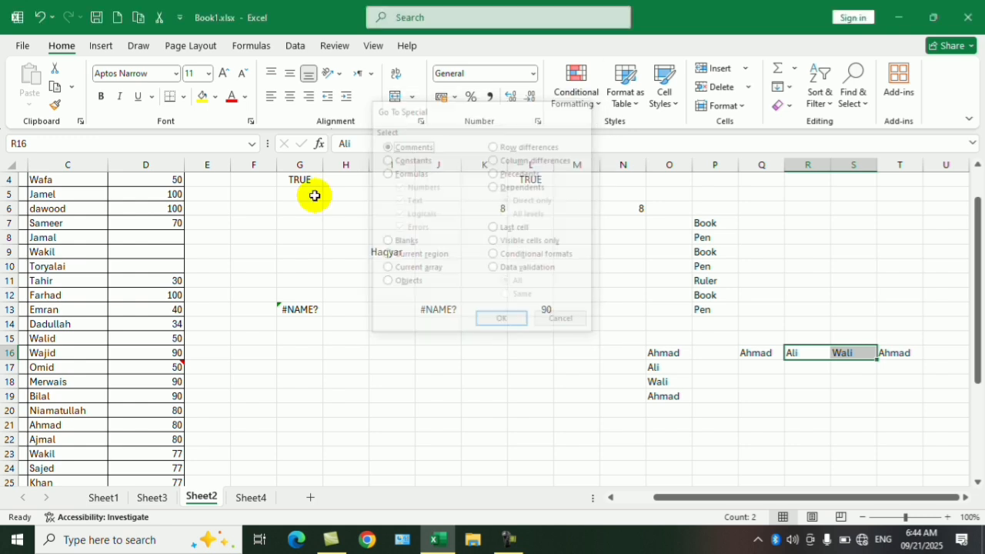
- Starting from D5 in the Marks column, use Go To Special with Last cell to jump to the end of the used range
{"action": "left_click", "coordinate": [137, 190]}
{"action": "scroll", "coordinate": [189, 308], "scroll_direction": "down", "scroll_amount": 4}
{"action": "scroll", "coordinate": [231, 285], "scroll_direction": "up", "scroll_amount": 5}
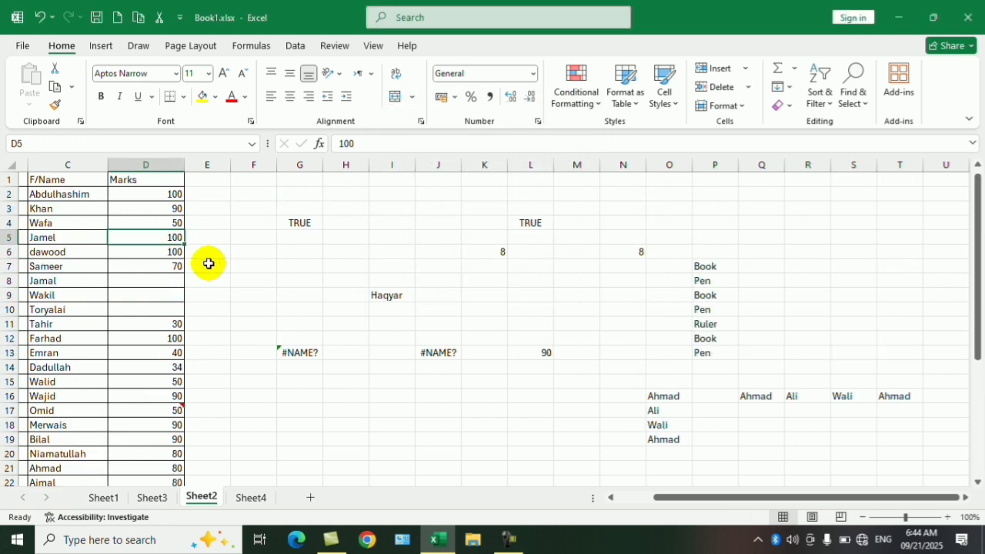
{"action": "key", "text": "ctrl+g"}
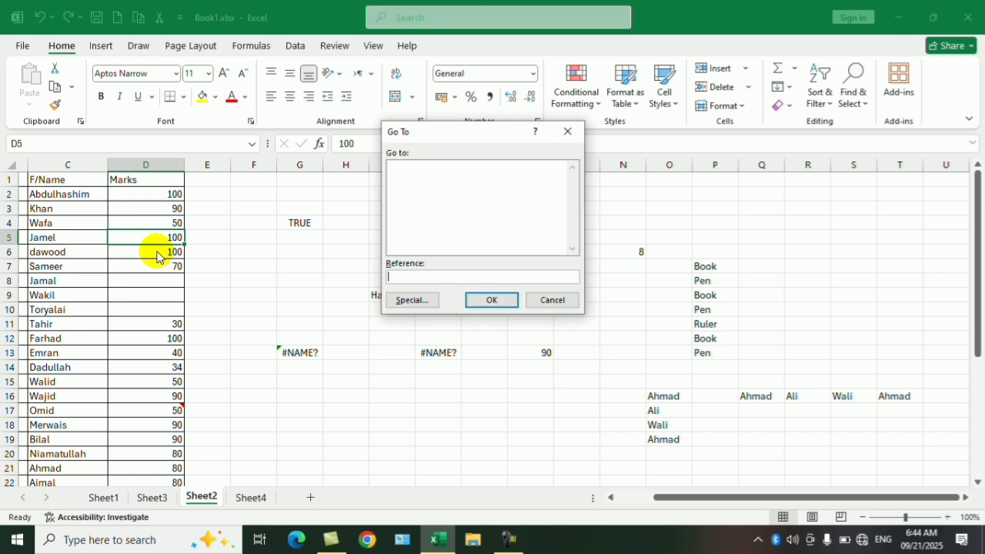
{"action": "key", "text": "alt+s"}
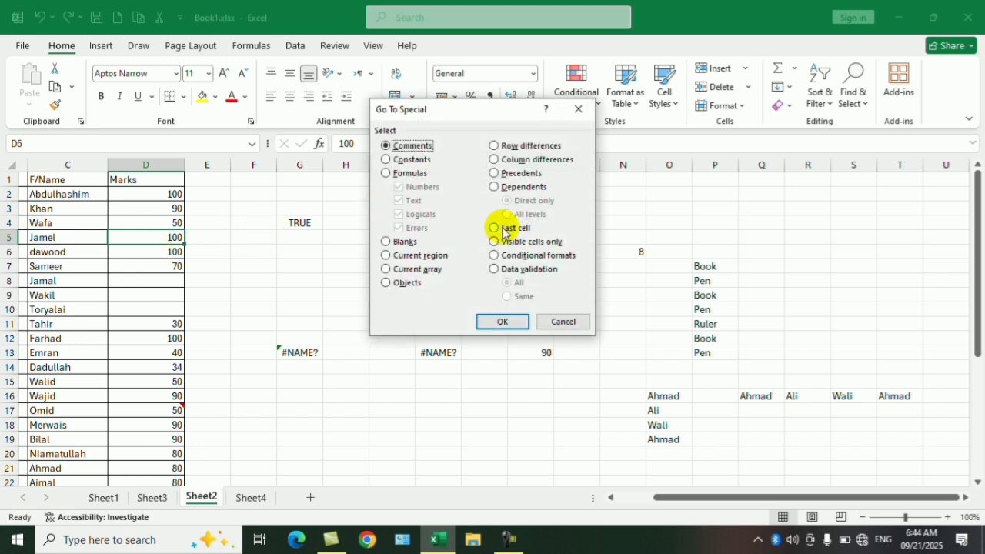
{"action": "left_click", "coordinate": [501, 321]}
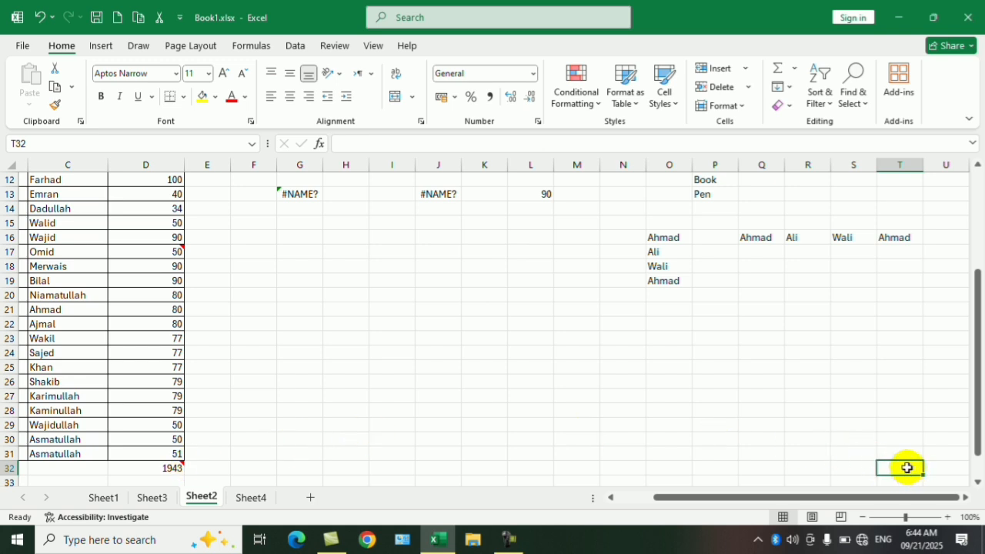
- Highlight column T and row 32 in turn to check where they meet, and reselect the cell at their intersection
{"action": "left_click", "coordinate": [898, 163]}
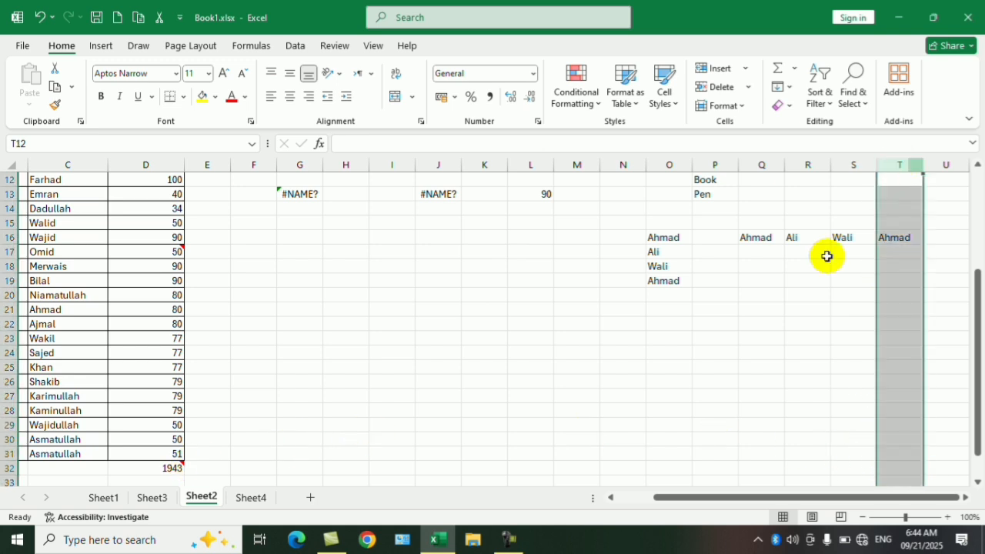
{"action": "left_click", "coordinate": [4, 468]}
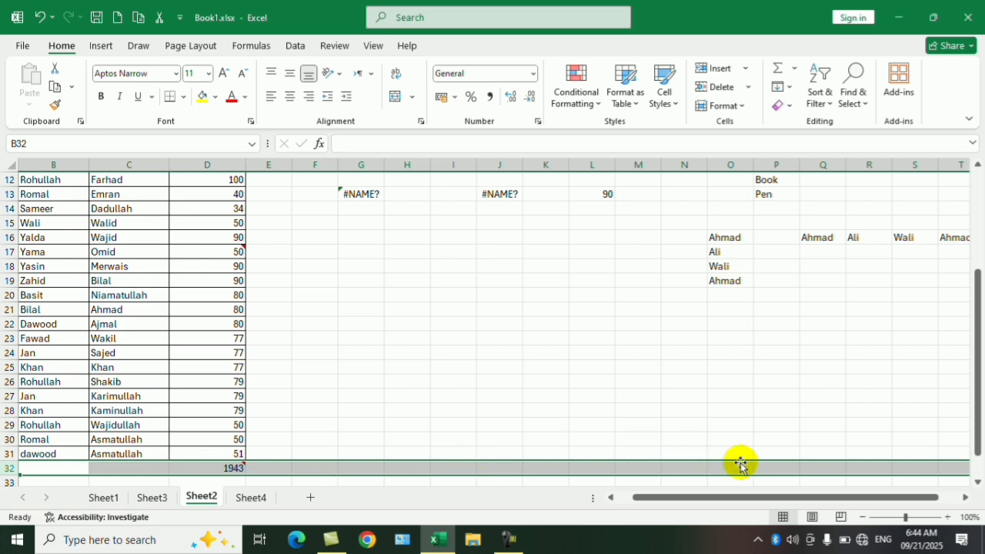
{"action": "left_click_drag", "start_coordinate": [769, 497], "coordinate": [799, 500]}
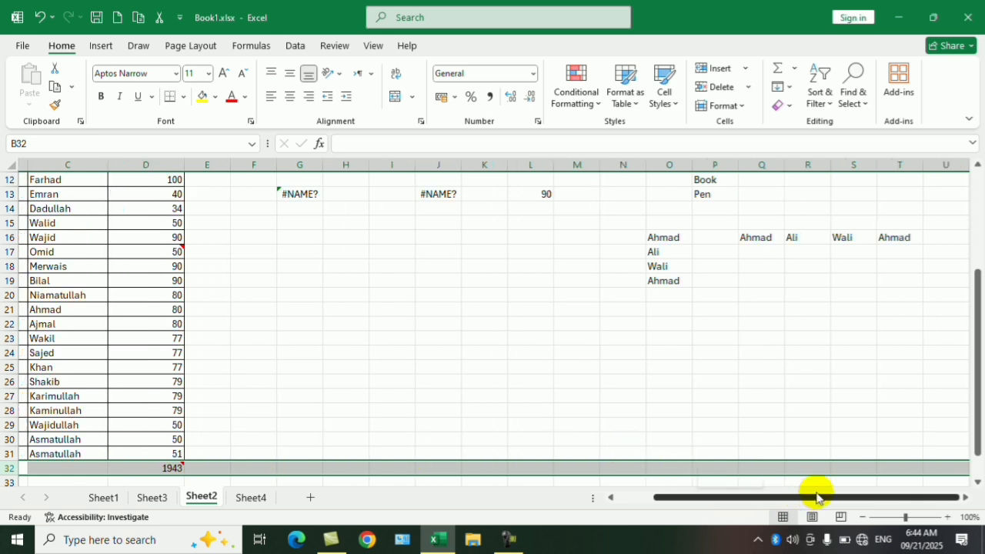
{"action": "left_click", "coordinate": [899, 467]}
{"action": "scroll", "coordinate": [538, 407], "scroll_direction": "up", "scroll_amount": 4}
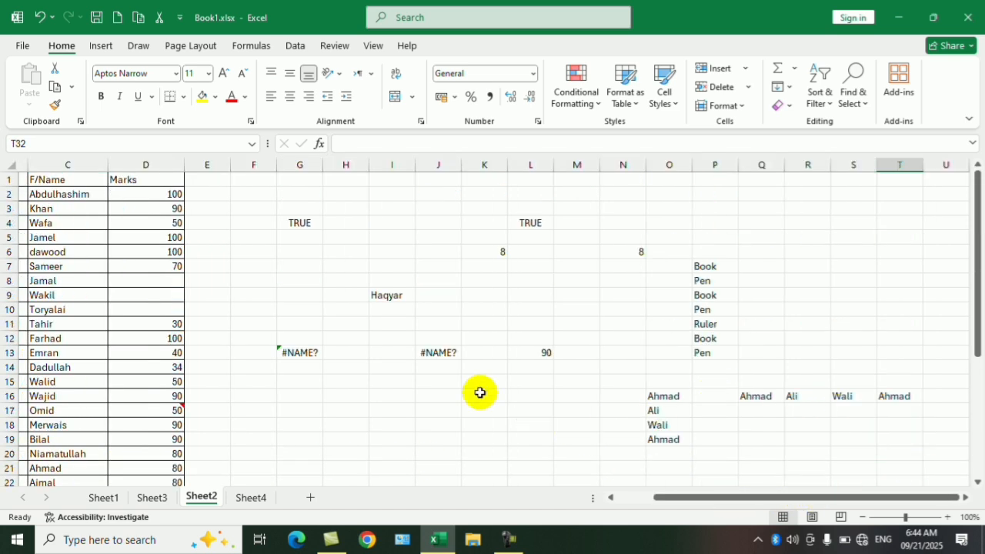
{"action": "scroll", "coordinate": [300, 365], "scroll_direction": "down", "scroll_amount": 2}
{"action": "scroll", "coordinate": [214, 323], "scroll_direction": "up", "scroll_amount": 2}
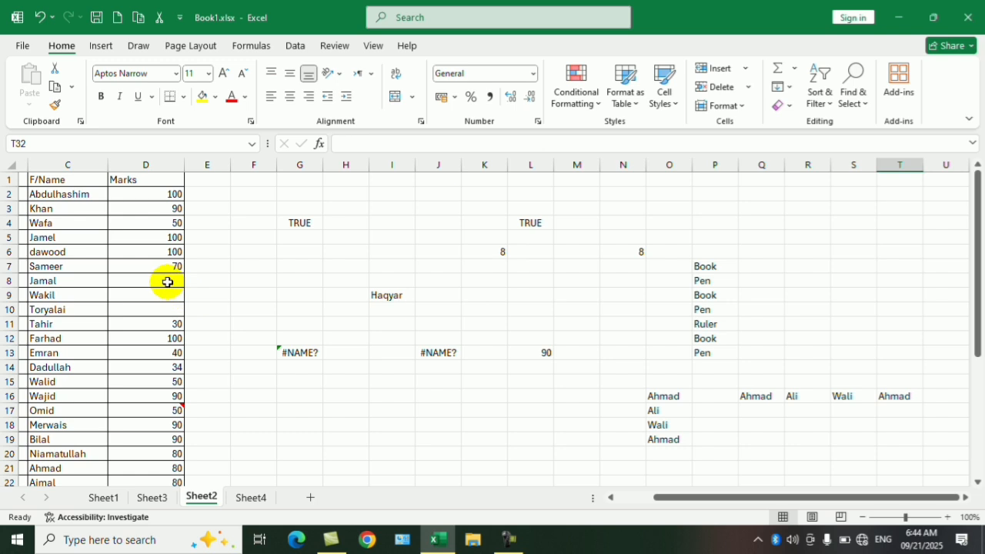
- Fill the blank marks in D8:D10 with 50
{"action": "left_click_drag", "start_coordinate": [167, 282], "coordinate": [163, 308]}
{"action": "type", "text": "50"}
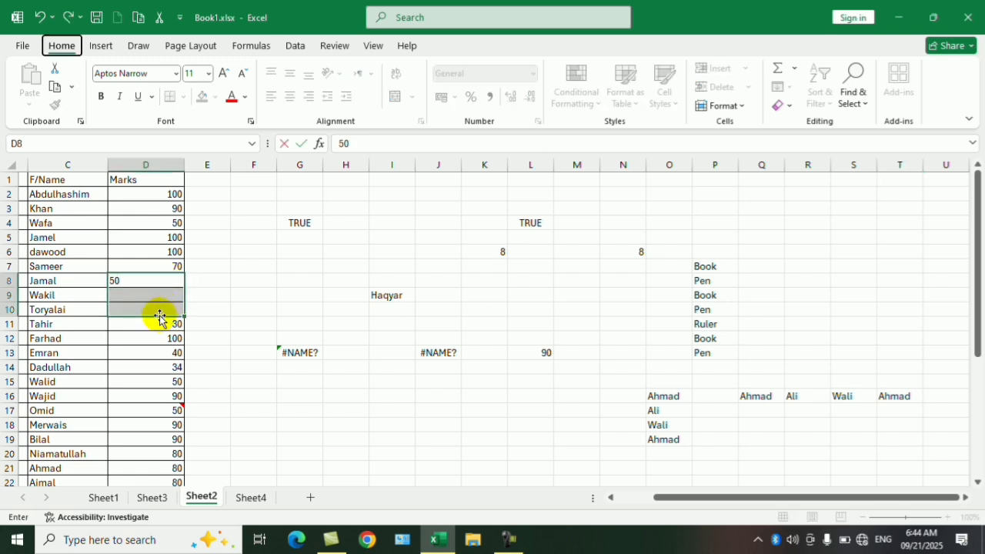
{"action": "key", "text": "alt"}
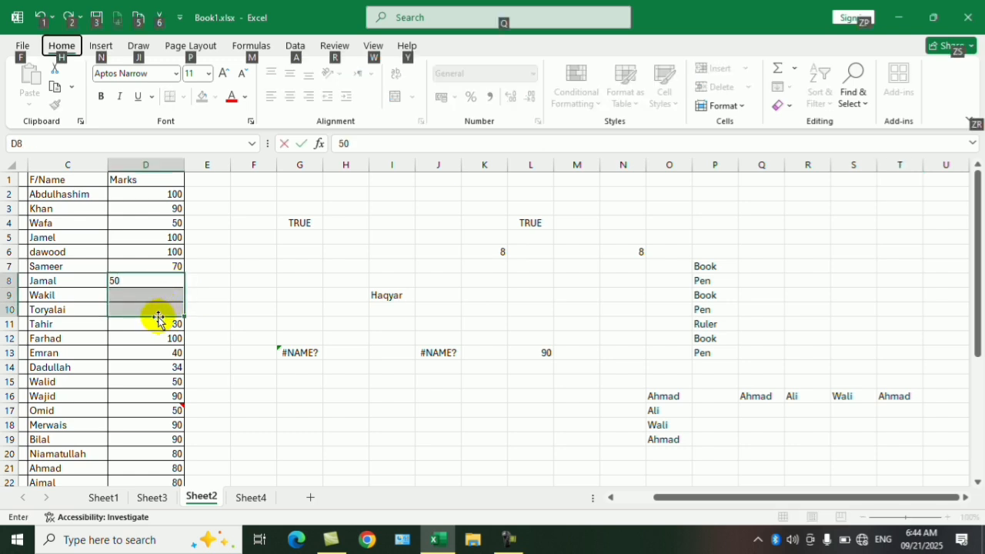
{"action": "left_click", "coordinate": [234, 309]}
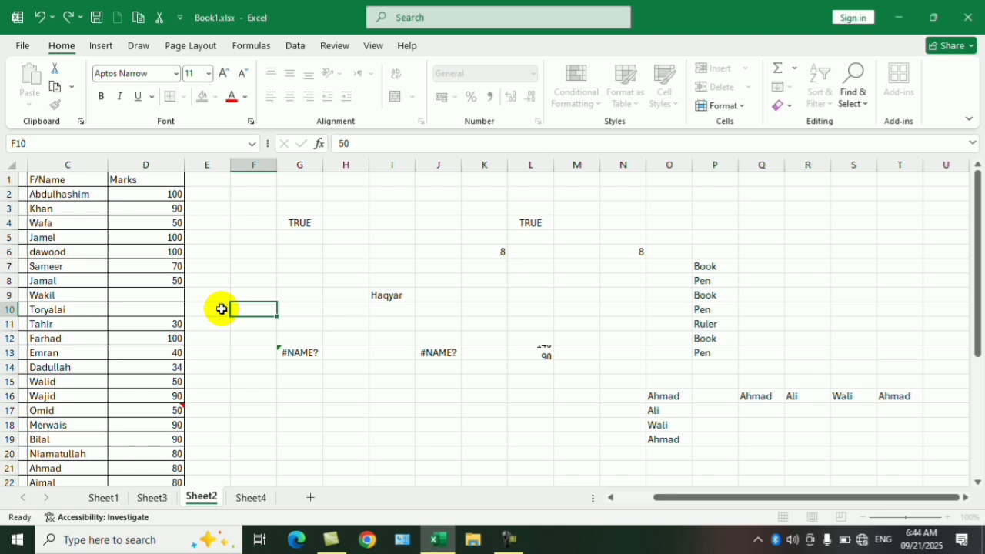
{"action": "left_click_drag", "start_coordinate": [169, 282], "coordinate": [179, 313]}
{"action": "left_click", "coordinate": [171, 286]}
{"action": "left_click", "coordinate": [253, 308]}
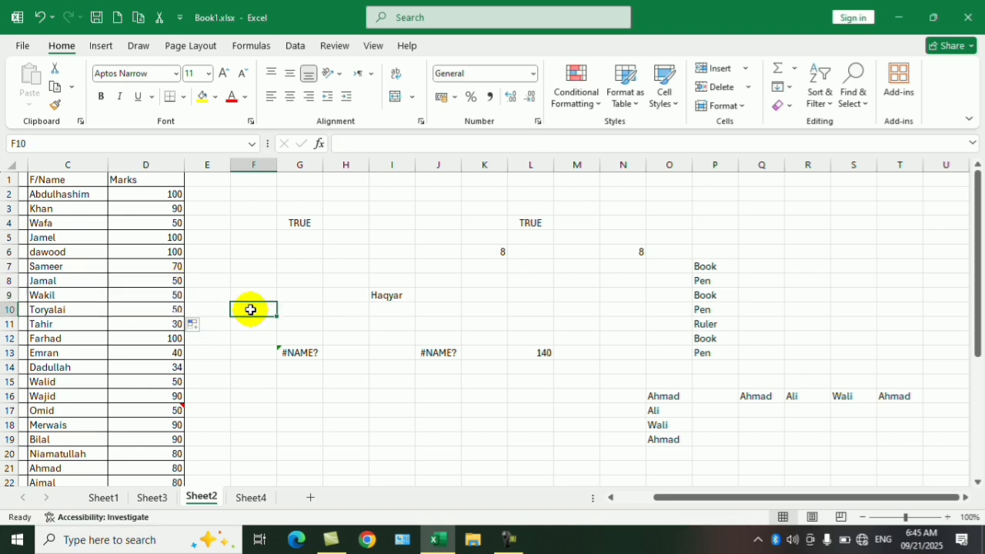
- Use Go To Special with Precedents on the marks total in D32 to select the cells its SUM formula refers to
{"action": "scroll", "coordinate": [253, 396], "scroll_direction": "down", "scroll_amount": 4}
{"action": "left_click", "coordinate": [176, 453]}
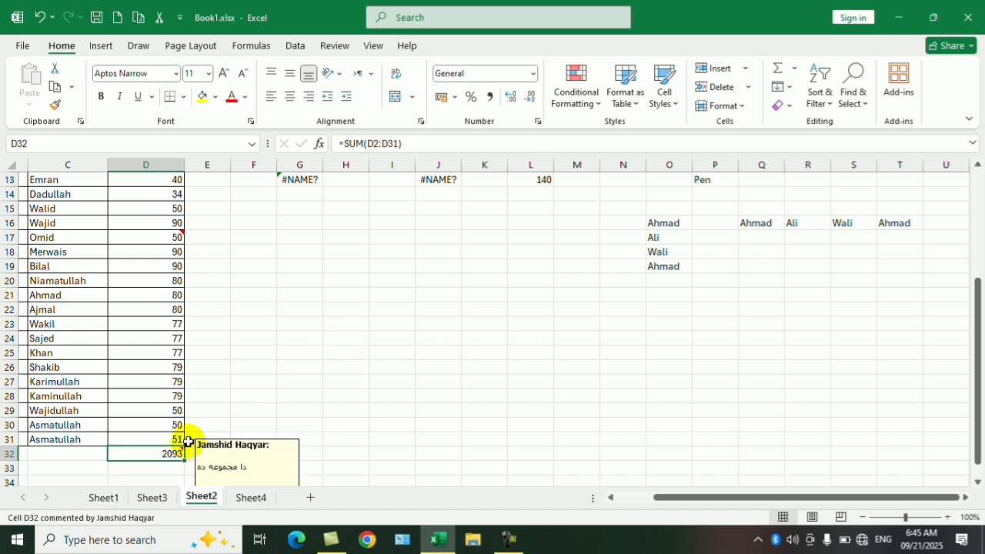
{"action": "mouse_move", "coordinate": [174, 452]}
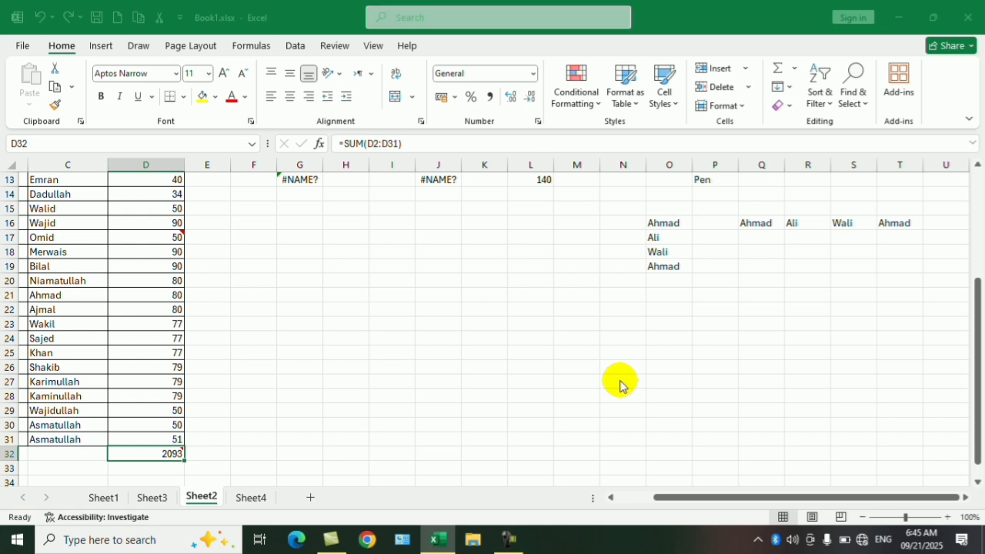
{"action": "key", "text": "ctrl+g"}
{"action": "left_click", "coordinate": [412, 299]}
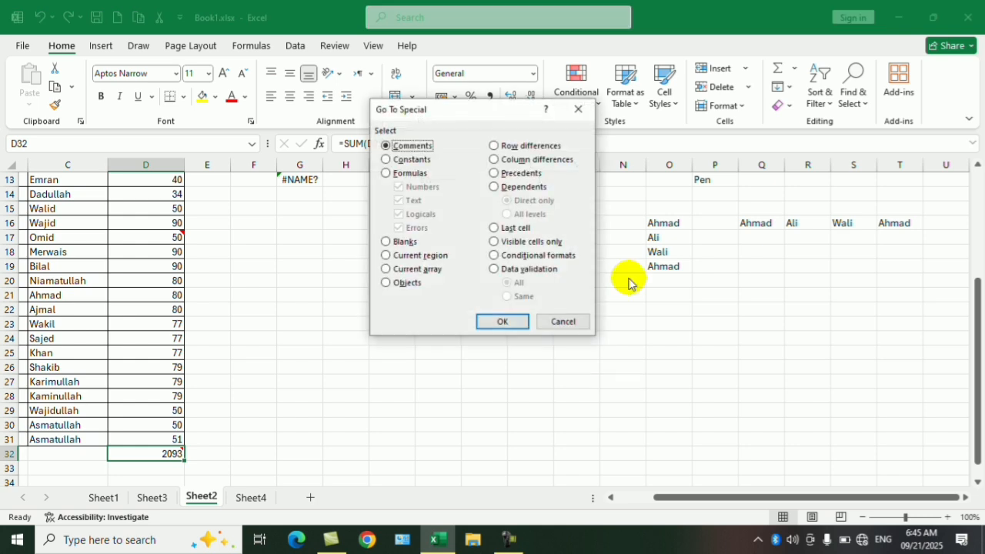
{"action": "left_click", "coordinate": [530, 179]}
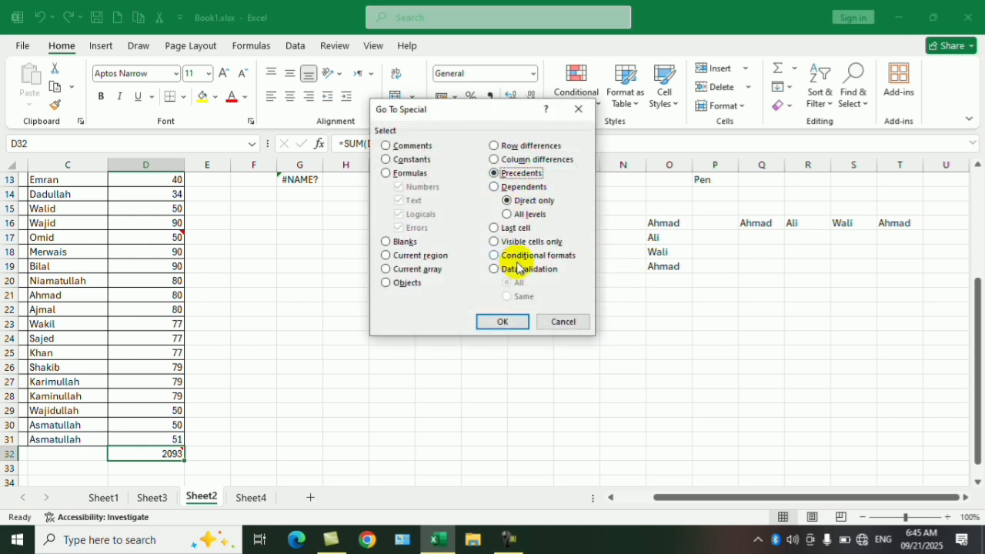
{"action": "left_click", "coordinate": [502, 322]}
{"action": "scroll", "coordinate": [235, 405], "scroll_direction": "down", "scroll_amount": 5}
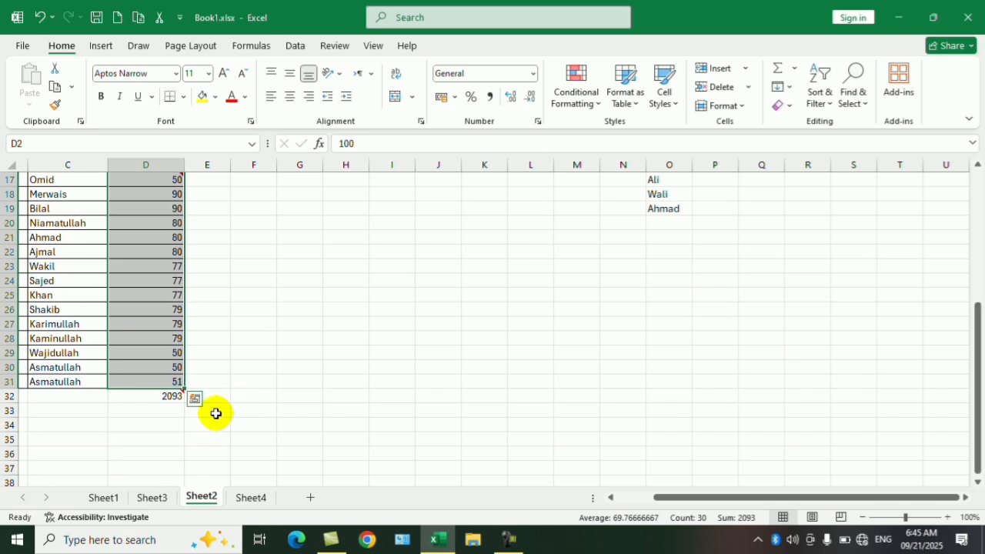
{"action": "scroll", "coordinate": [167, 315], "scroll_direction": "up", "scroll_amount": 5}
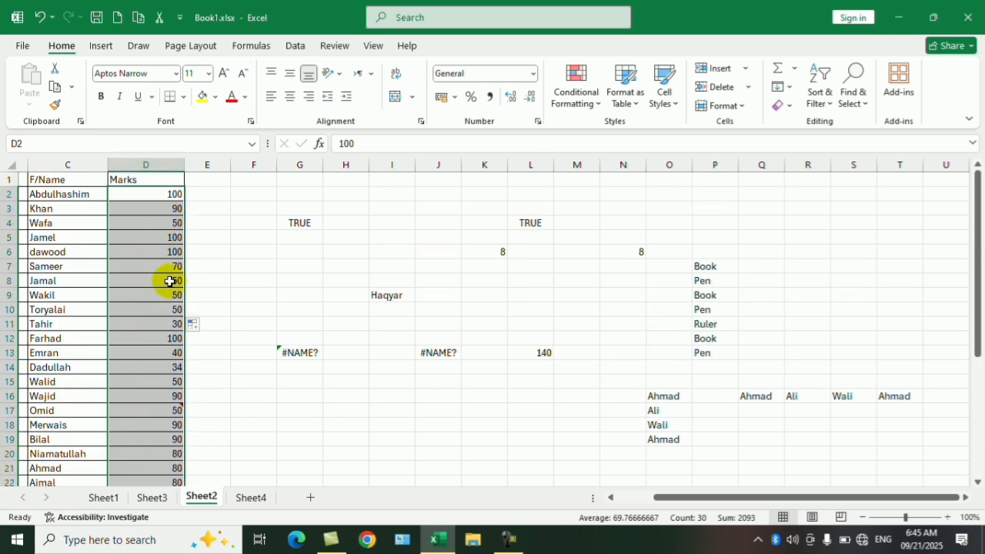
- Enter 500 in H17 and 800 in P3
{"action": "left_click", "coordinate": [454, 422]}
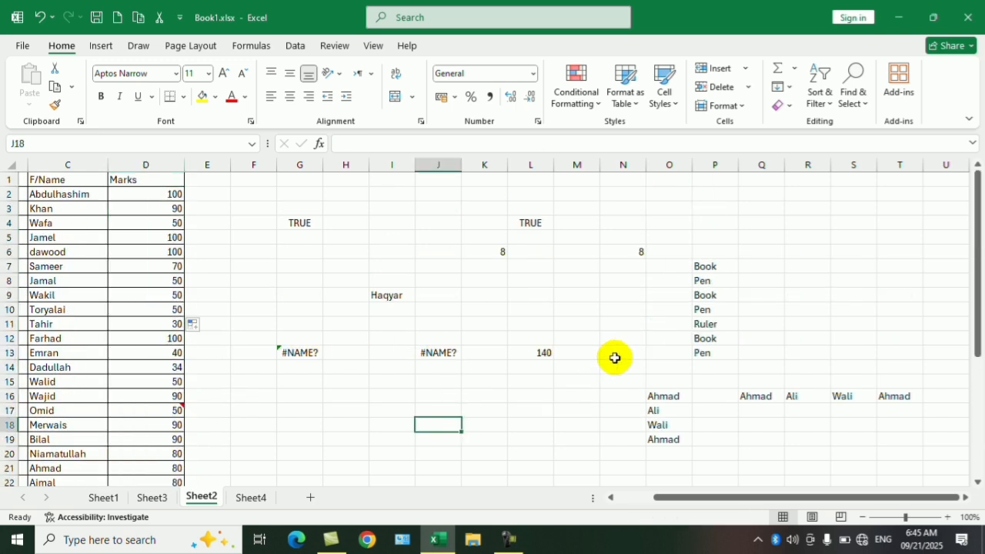
{"action": "left_click", "coordinate": [539, 352]}
{"action": "left_click", "coordinate": [531, 407]}
{"action": "left_click", "coordinate": [361, 410]}
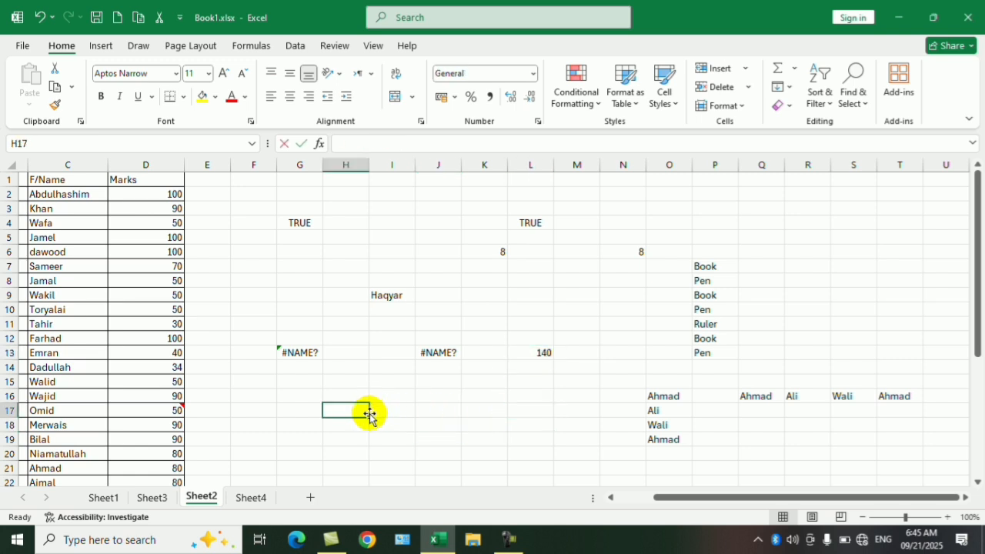
{"action": "type", "text": "5000"}
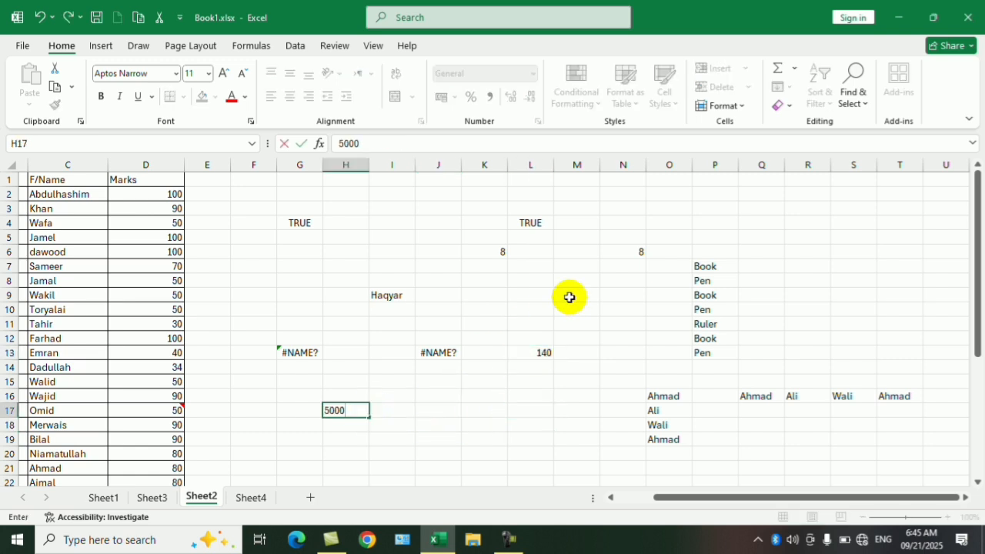
{"action": "key", "text": "BackSpace"}
{"action": "left_click", "coordinate": [723, 205]}
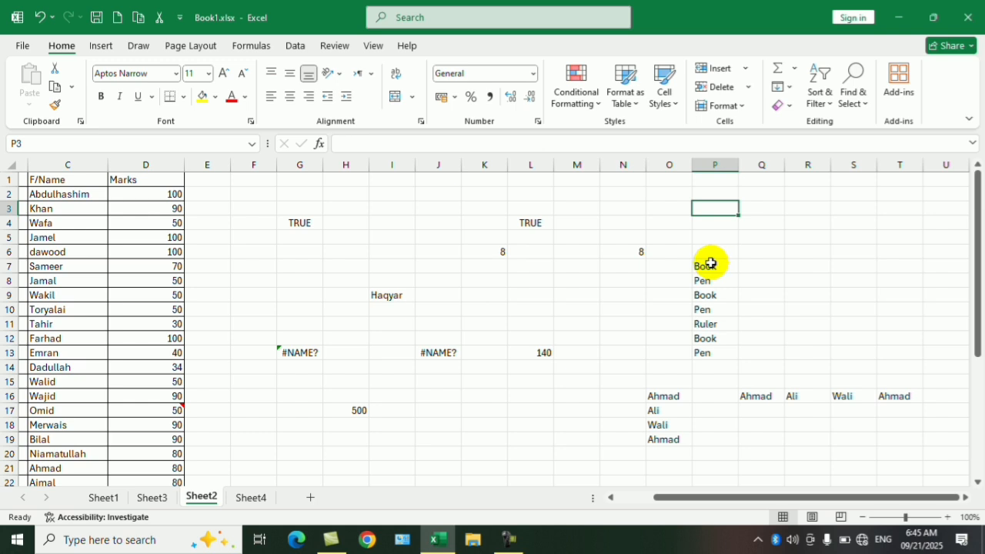
{"action": "type", "text": "800"}
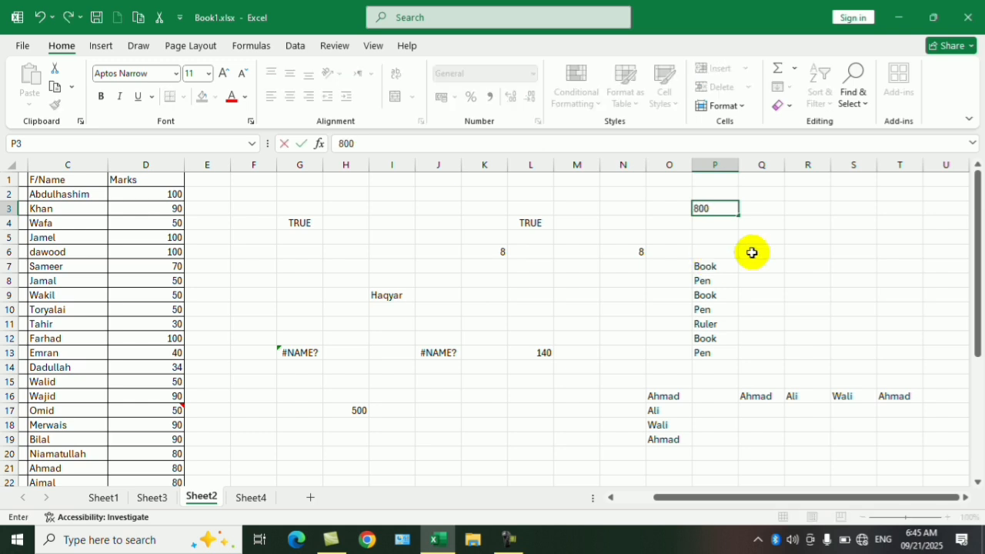
{"action": "left_click", "coordinate": [754, 238]}
- In K18, enter the formula =sum(H17+P3)
{"action": "left_click", "coordinate": [497, 422]}
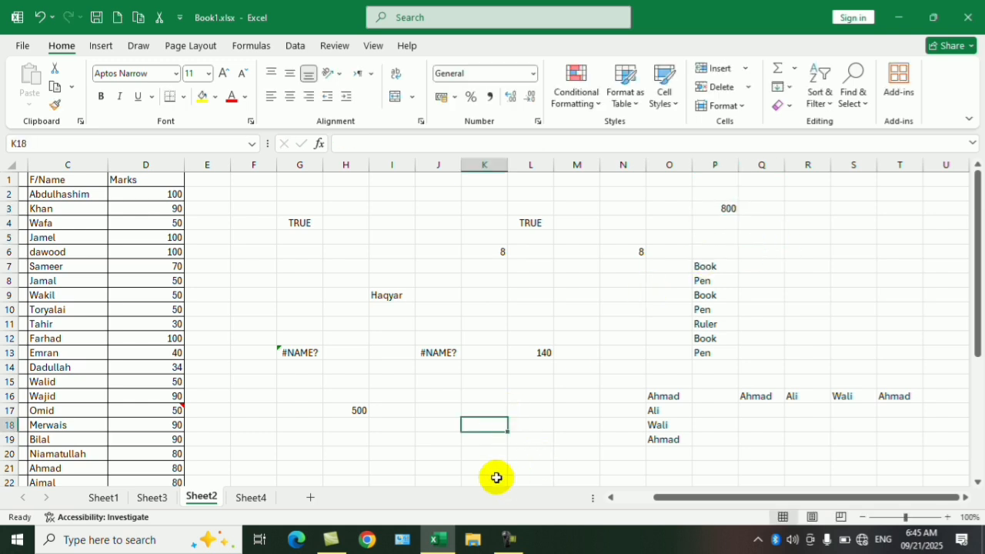
{"action": "type", "text": "=su"}
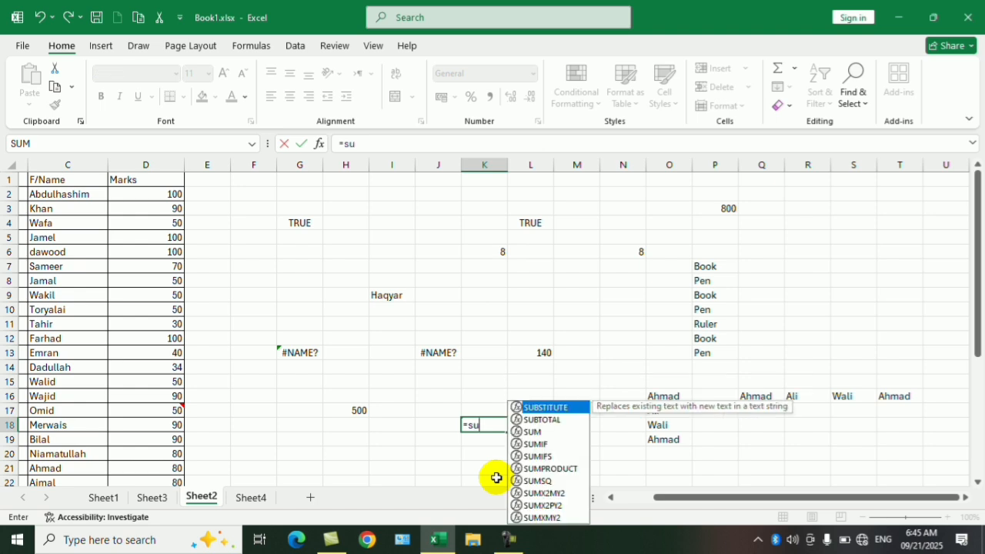
{"action": "type", "text": "m("}
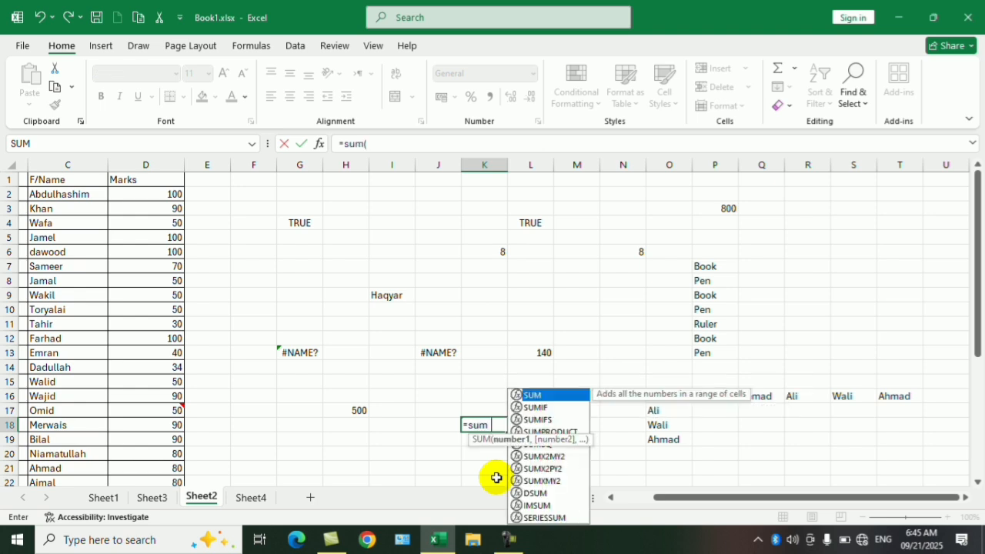
{"action": "left_click", "coordinate": [348, 409]}
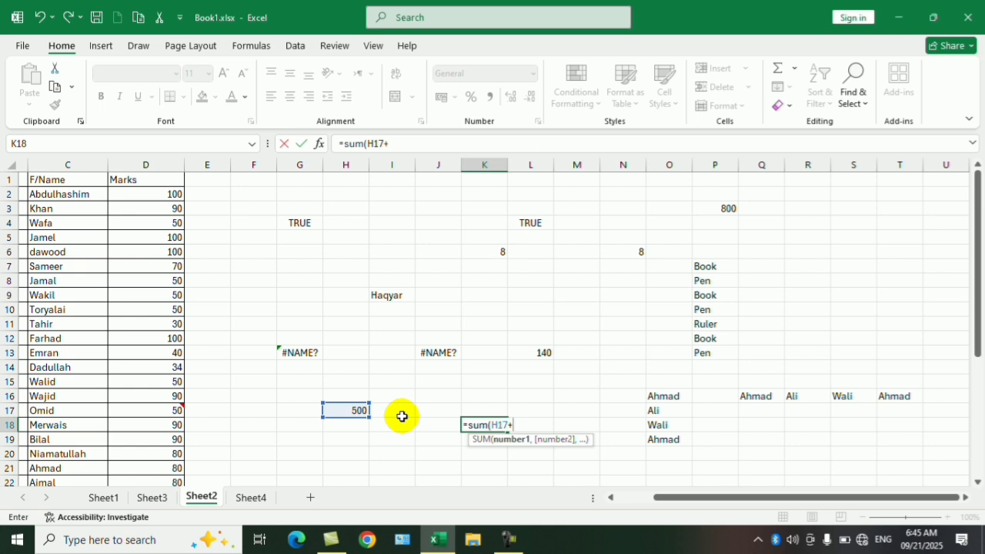
{"action": "left_click", "coordinate": [719, 209]}
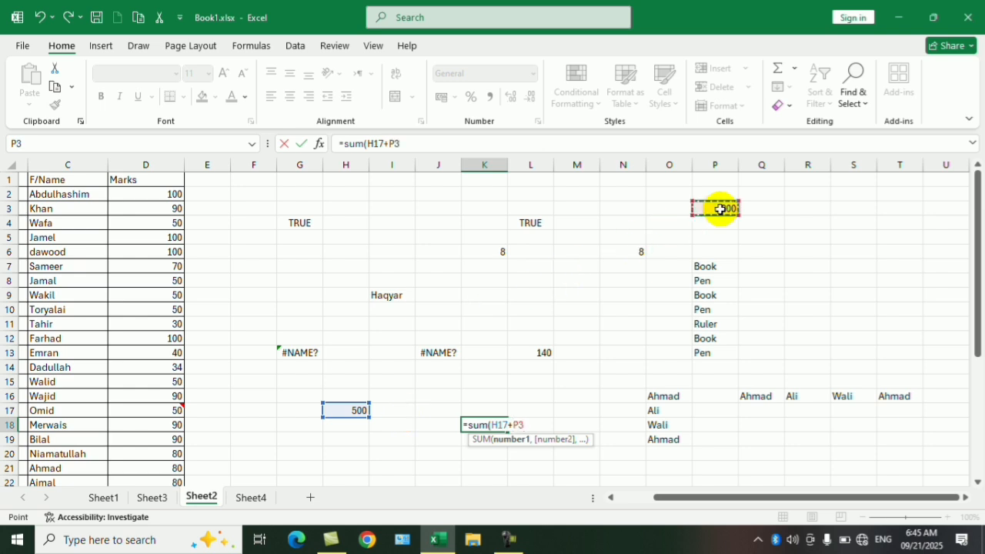
{"action": "type", "text": ")"}
{"action": "key", "text": "Return"}
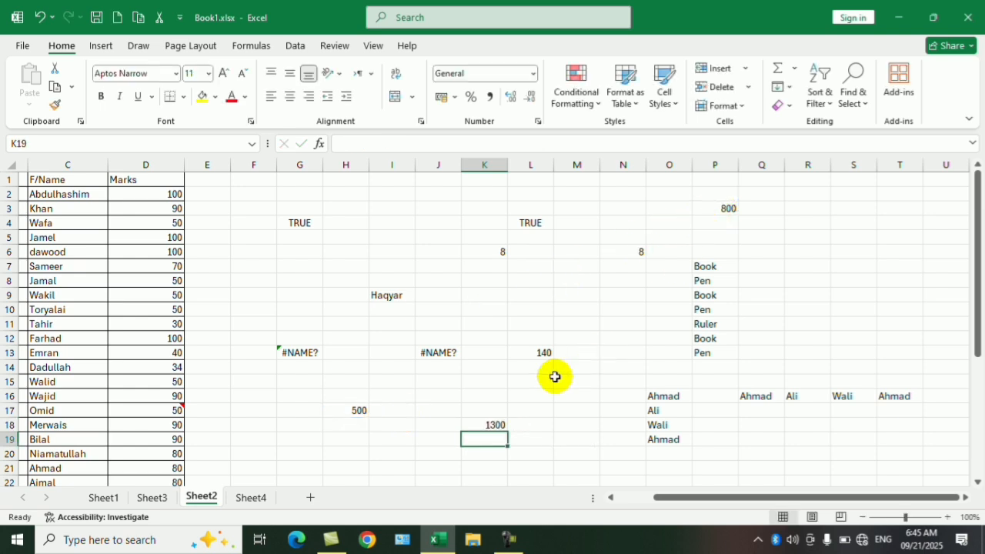
- Use Go To Special with direct Dependents on P3 to select the formula cell that relies on its value
{"action": "left_click", "coordinate": [716, 210]}
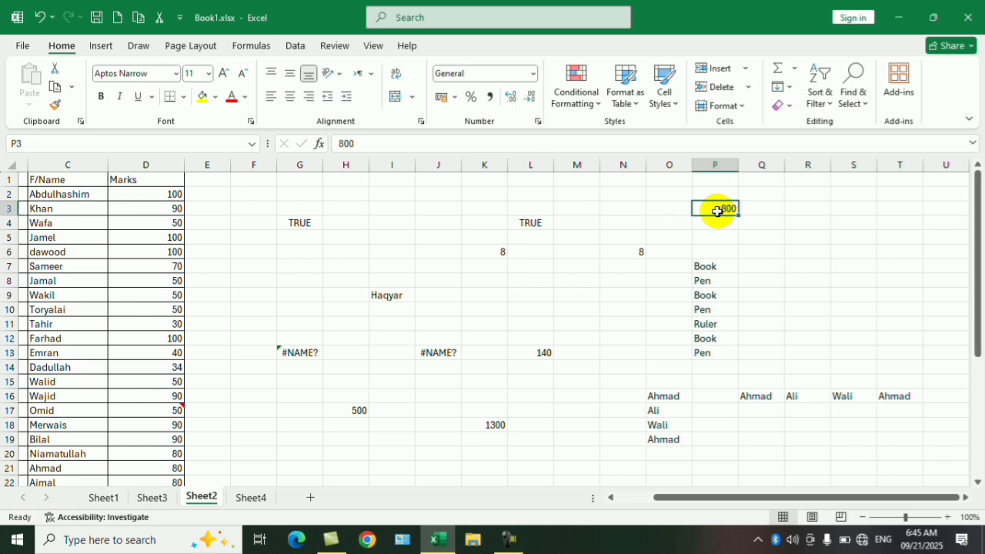
{"action": "left_click", "coordinate": [844, 103]}
{"action": "left_click", "coordinate": [887, 187]}
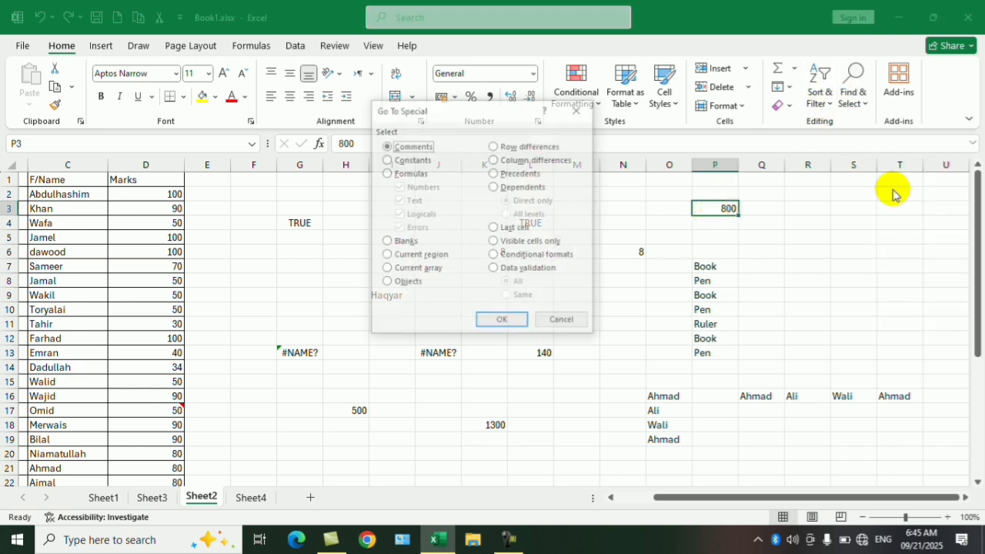
{"action": "left_click", "coordinate": [522, 187]}
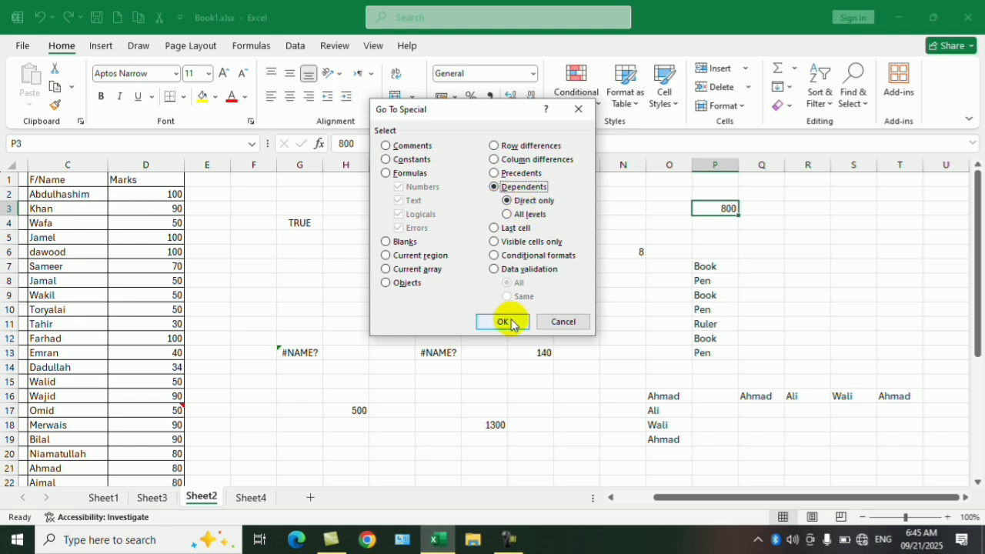
{"action": "left_click", "coordinate": [506, 321]}
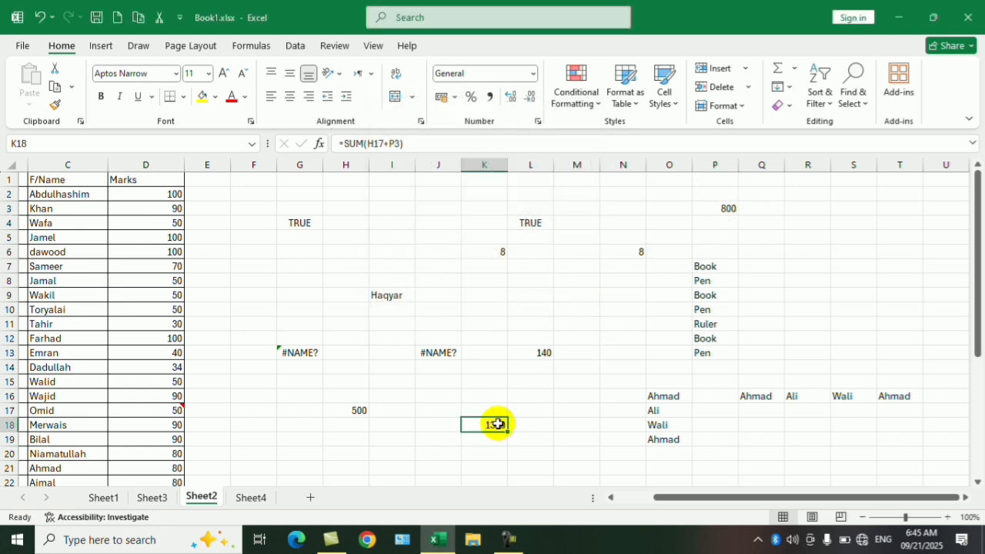
- Use Go To Special with Precedents on K18 to select the cells its SUM formula refers to
{"action": "left_click", "coordinate": [563, 411]}
{"action": "left_click", "coordinate": [494, 425]}
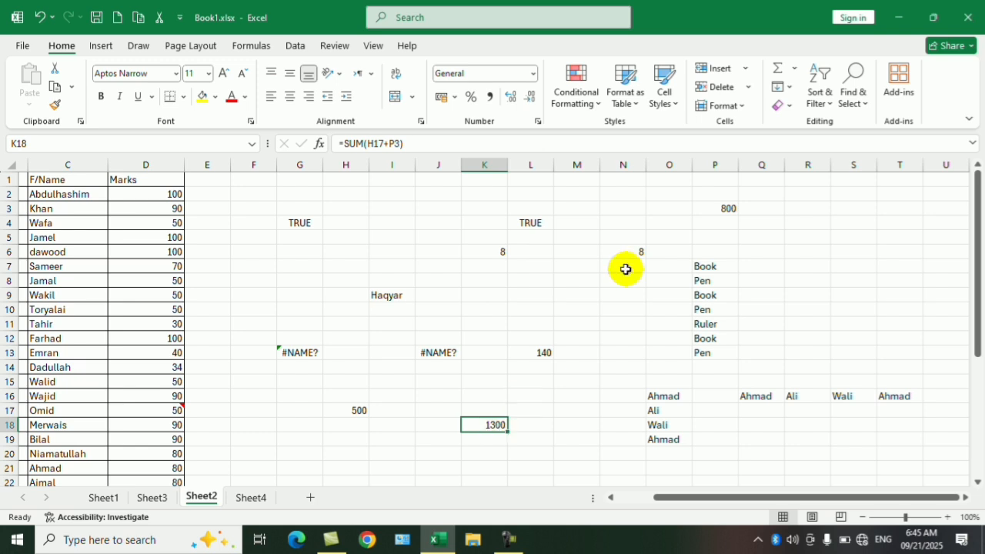
{"action": "left_click", "coordinate": [853, 85]}
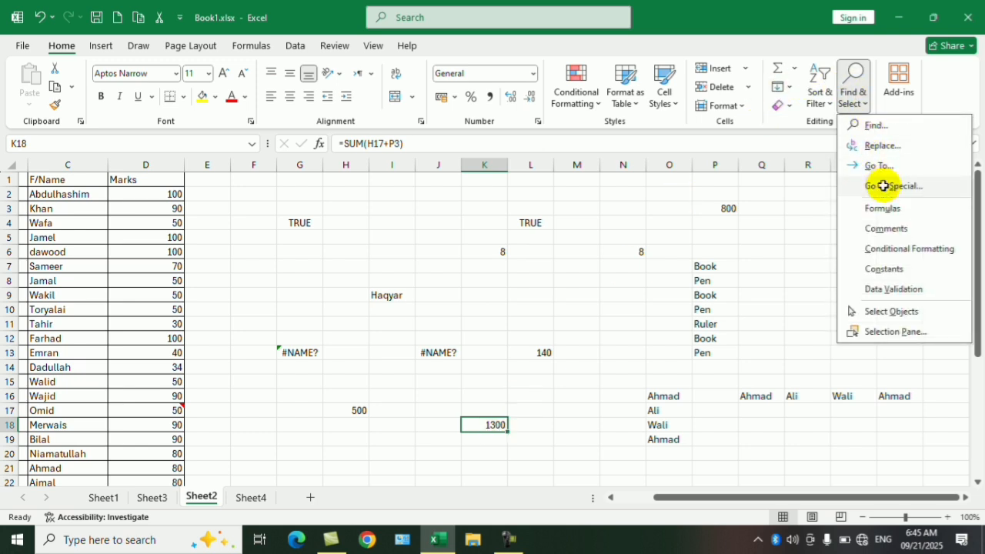
{"action": "left_click", "coordinate": [883, 185]}
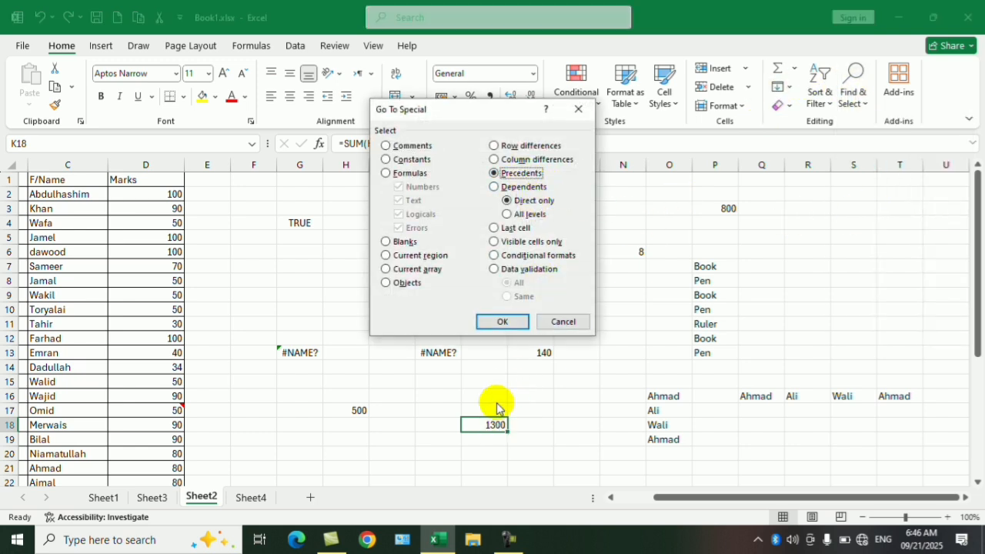
{"action": "left_click", "coordinate": [521, 322]}
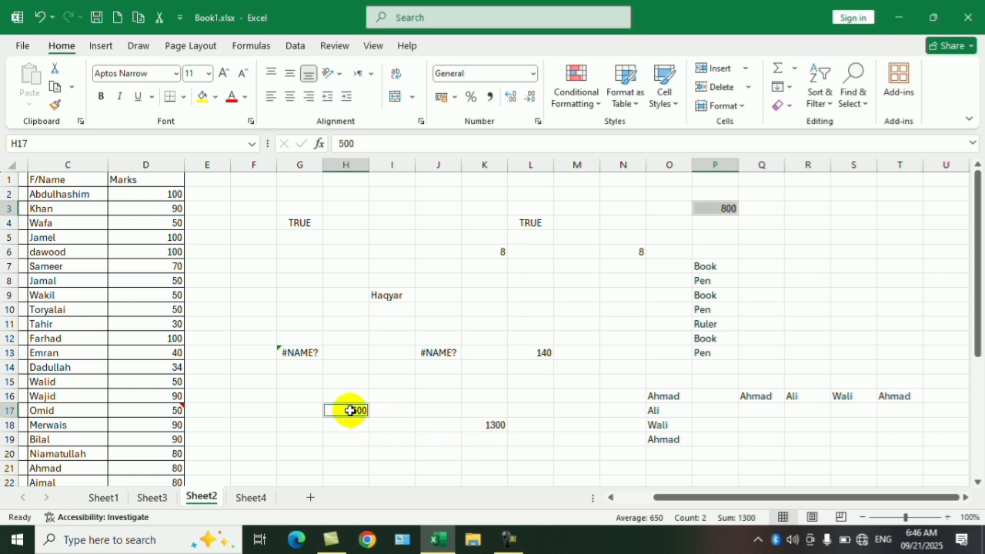
{"action": "left_click", "coordinate": [836, 233]}
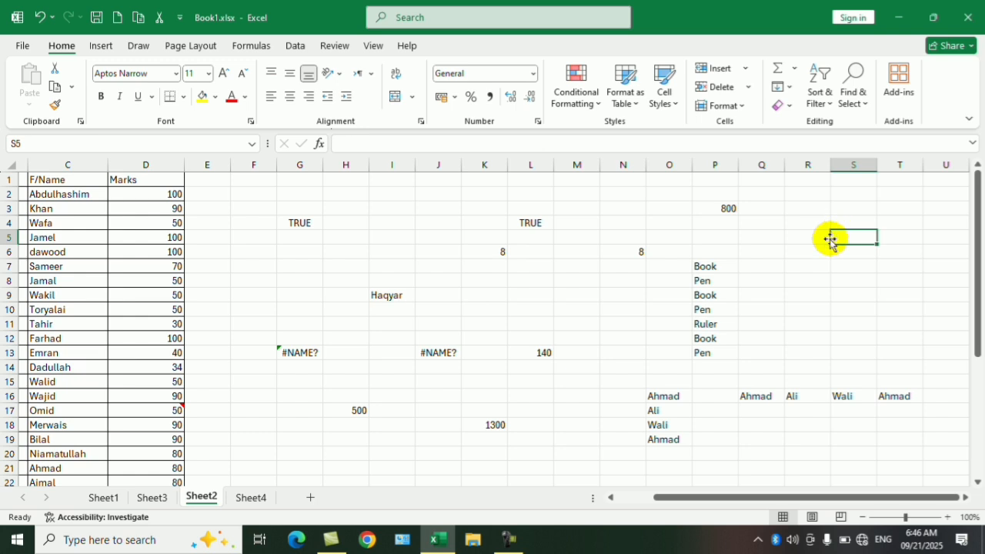
{"action": "left_click", "coordinate": [808, 255]}
{"action": "key", "text": "ctrl+g"}
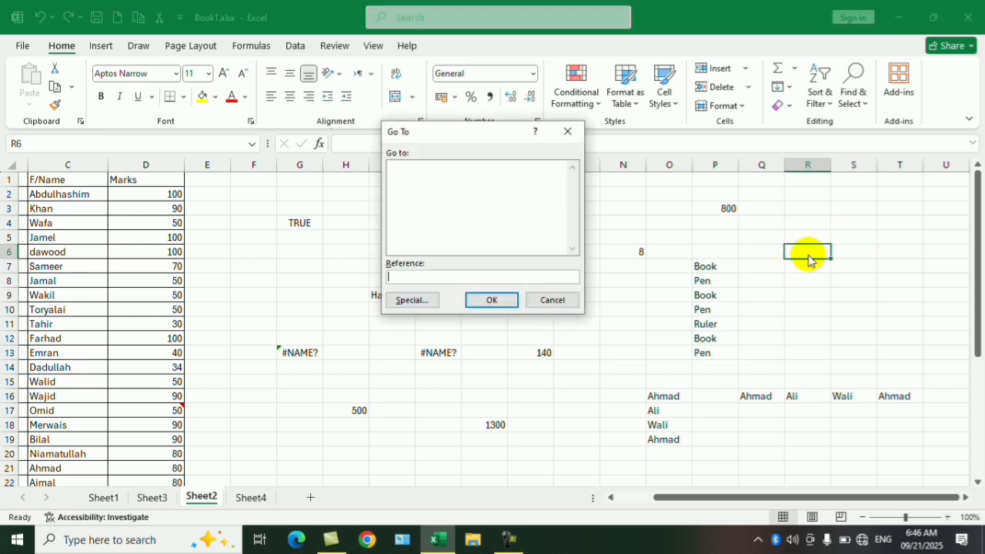
{"action": "key", "text": "alt+s"}
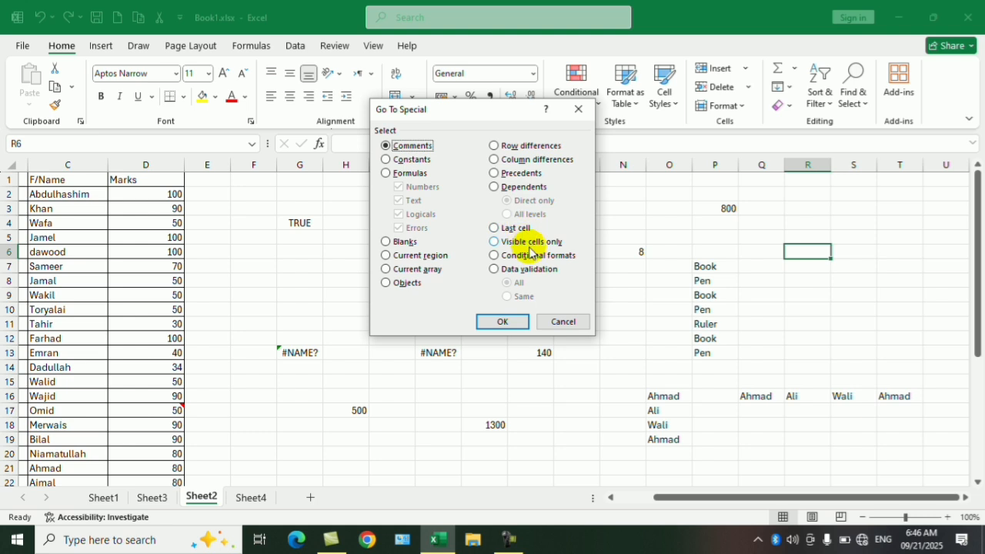
{"action": "left_click", "coordinate": [564, 321]}
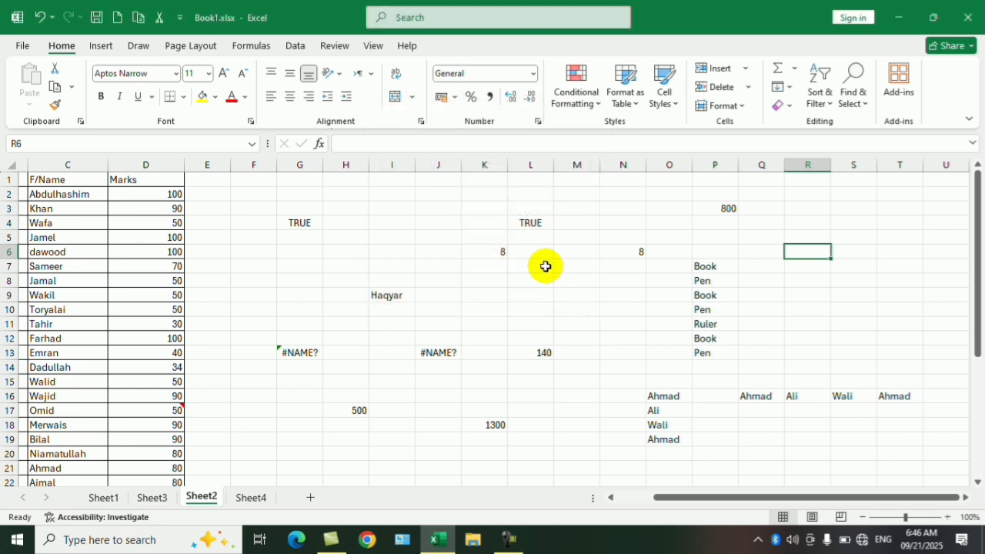
- Hide column G on Sheet2
{"action": "left_click", "coordinate": [301, 164]}
{"action": "right_click", "coordinate": [308, 171]}
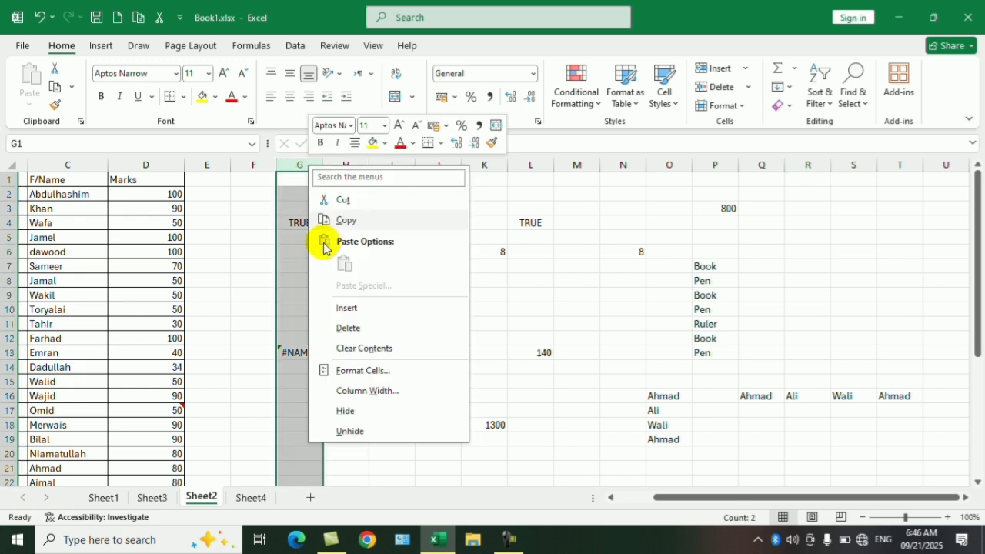
{"action": "left_click", "coordinate": [345, 409]}
{"action": "left_click", "coordinate": [424, 270]}
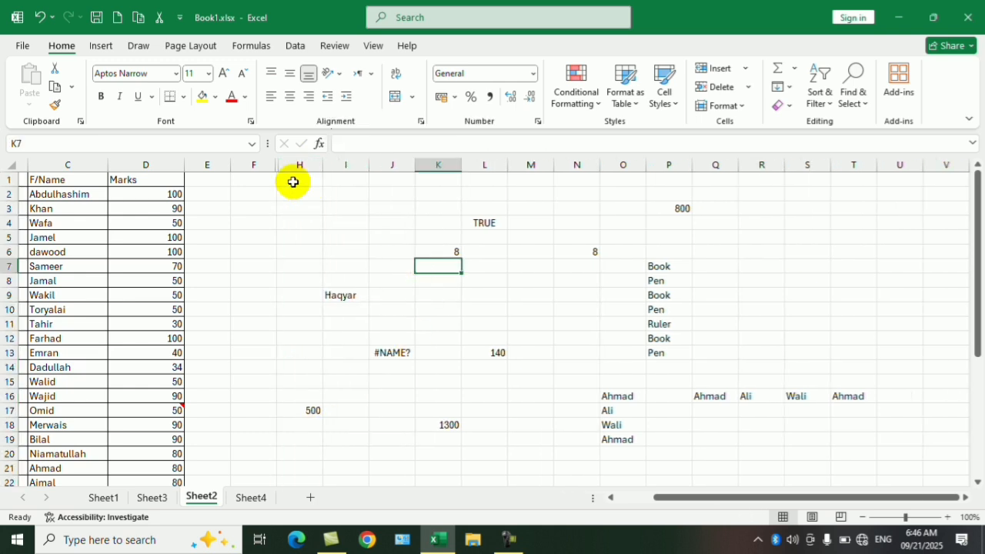
- Select columns F through I and use Go To Special to limit the selection to visible cells only
{"action": "left_click_drag", "start_coordinate": [338, 165], "coordinate": [242, 153]}
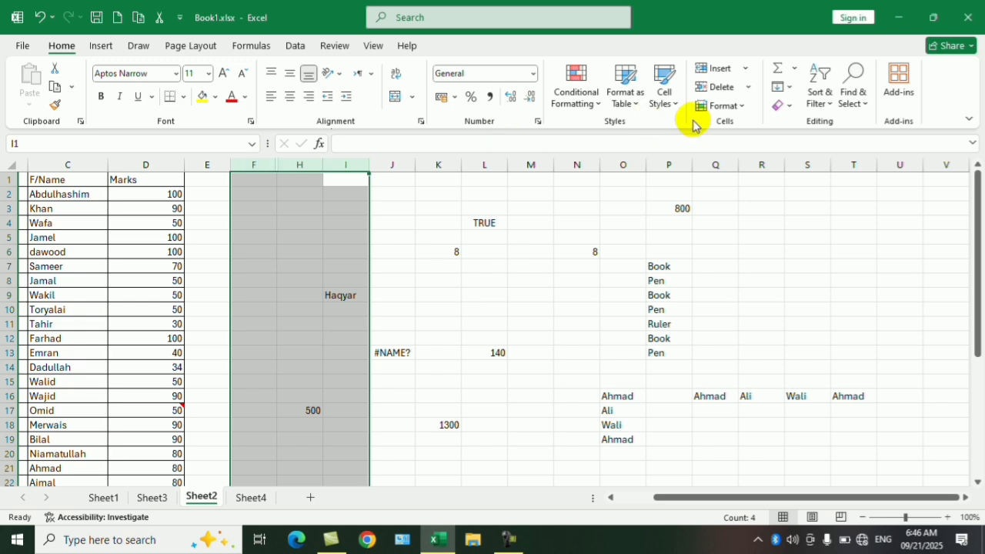
{"action": "left_click", "coordinate": [852, 89]}
{"action": "left_click", "coordinate": [890, 187]}
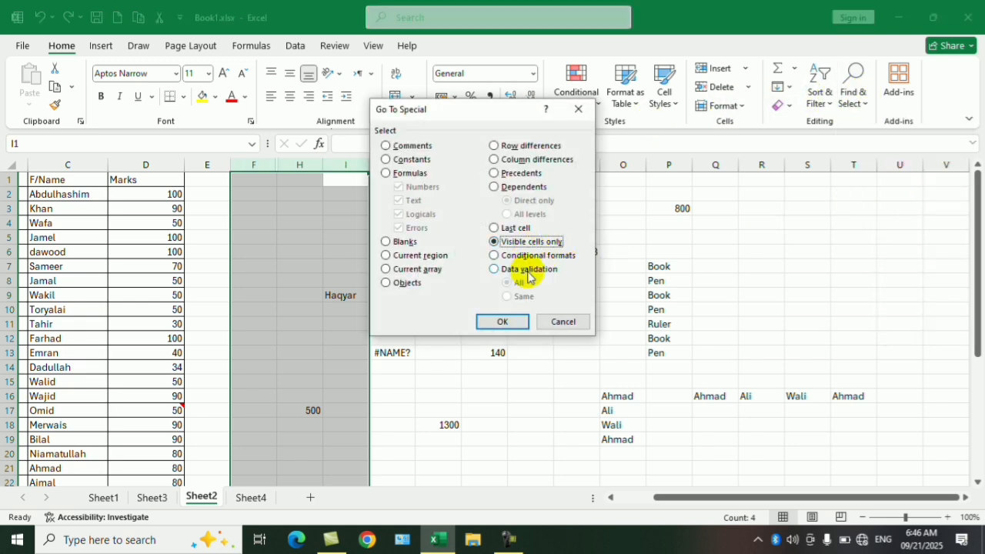
{"action": "left_click", "coordinate": [503, 321]}
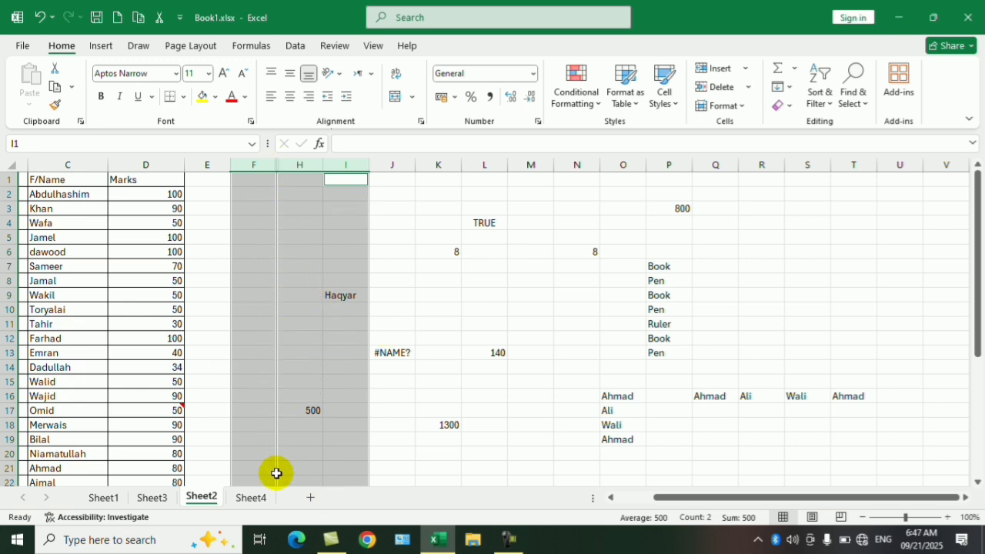
- Try to unhide column G from the visible-cells selection and from the border between columns F and H
{"action": "right_click", "coordinate": [290, 161]}
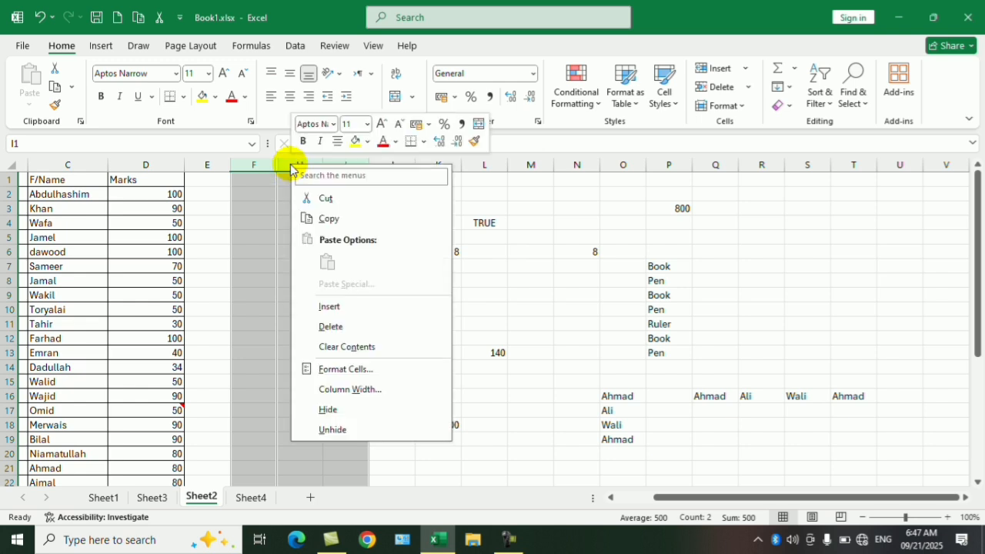
{"action": "left_click", "coordinate": [332, 431]}
{"action": "left_click", "coordinate": [299, 234]}
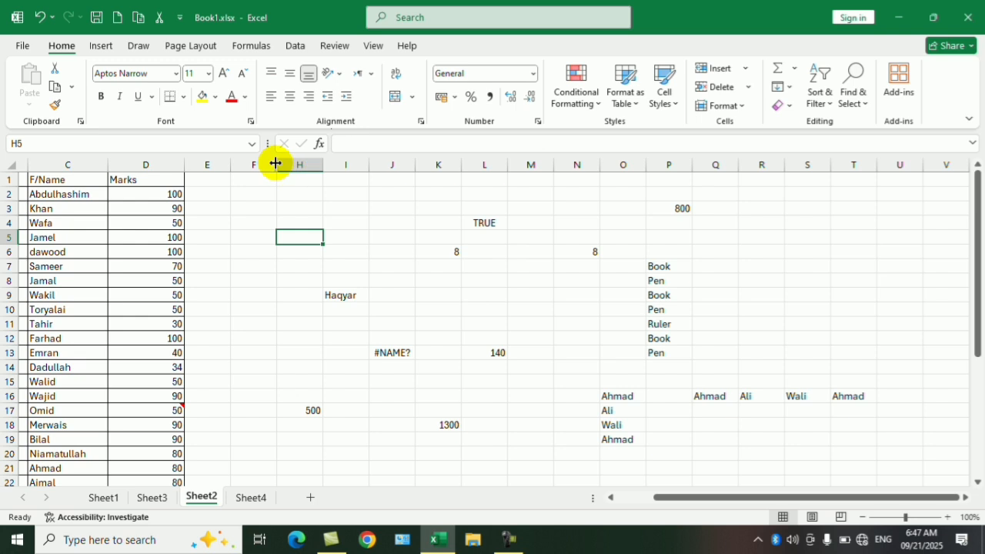
{"action": "right_click", "coordinate": [275, 163]}
{"action": "left_click", "coordinate": [318, 428]}
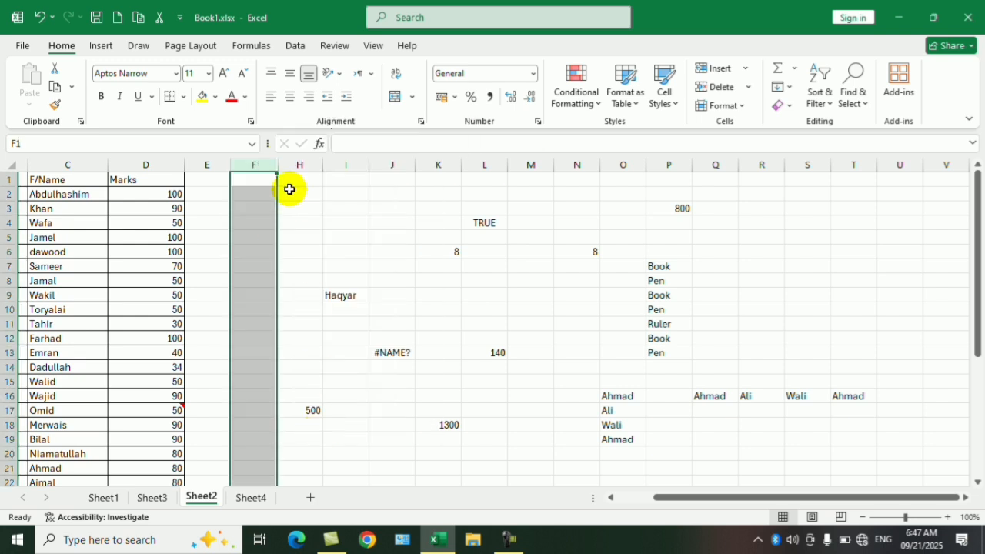
- Select columns F through H and unhide column G
{"action": "left_click_drag", "start_coordinate": [290, 163], "coordinate": [255, 163]}
{"action": "right_click", "coordinate": [256, 164]}
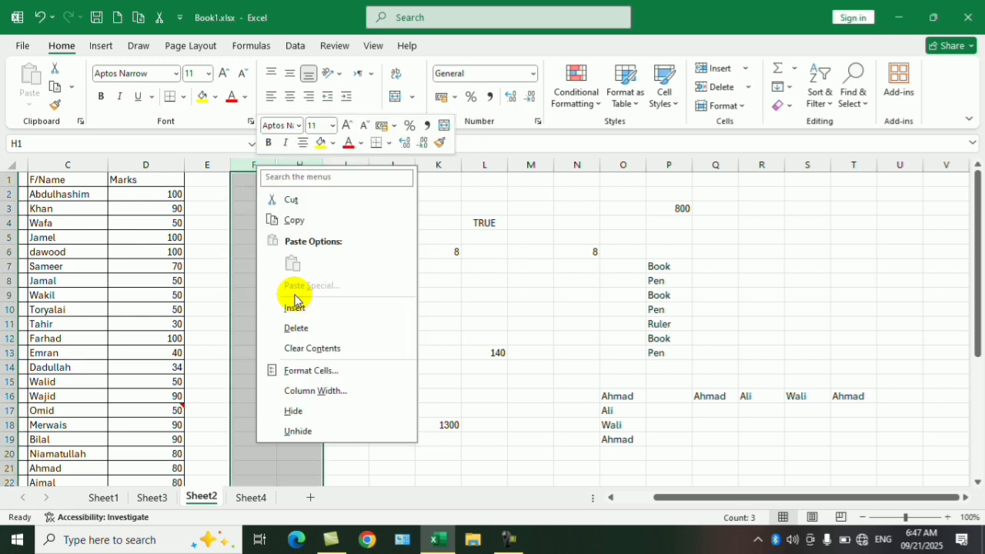
{"action": "left_click", "coordinate": [316, 435]}
{"action": "left_click", "coordinate": [511, 235]}
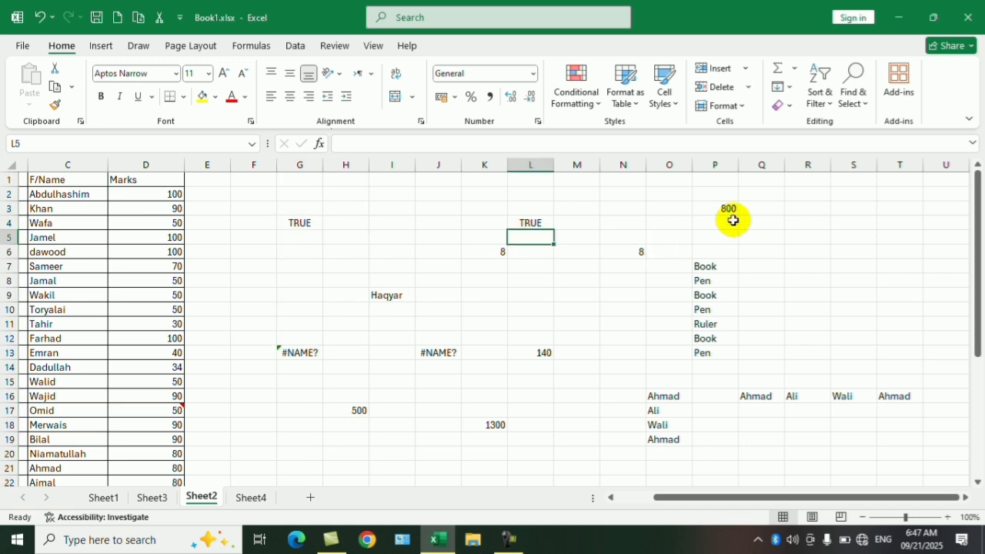
{"action": "key", "text": "ctrl+g"}
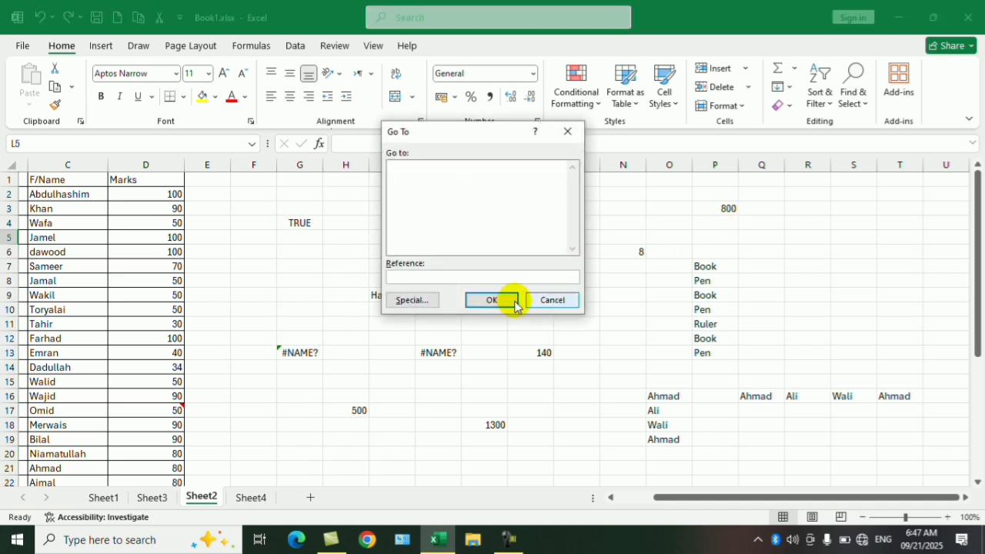
{"action": "left_click", "coordinate": [413, 300]}
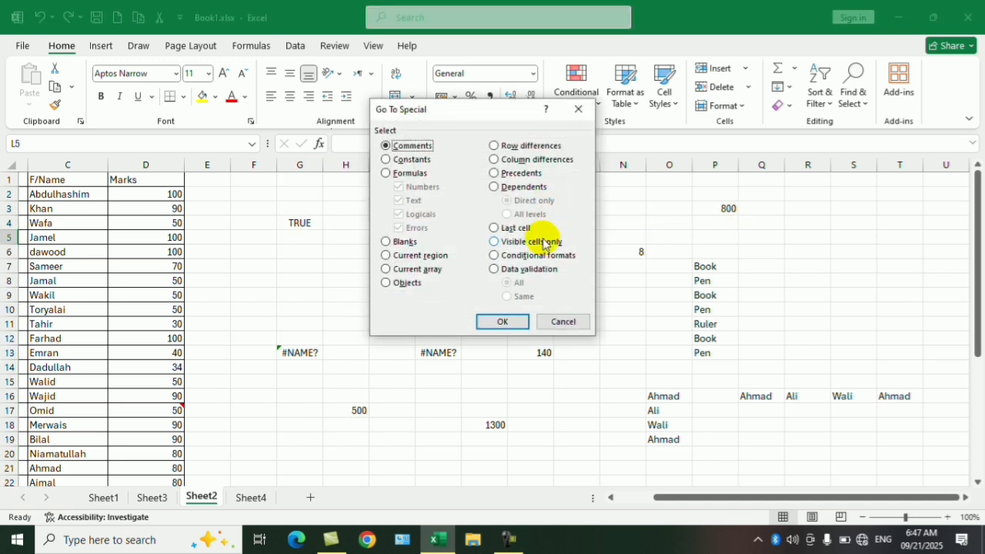
{"action": "left_click", "coordinate": [564, 321]}
{"action": "left_click", "coordinate": [338, 279]}
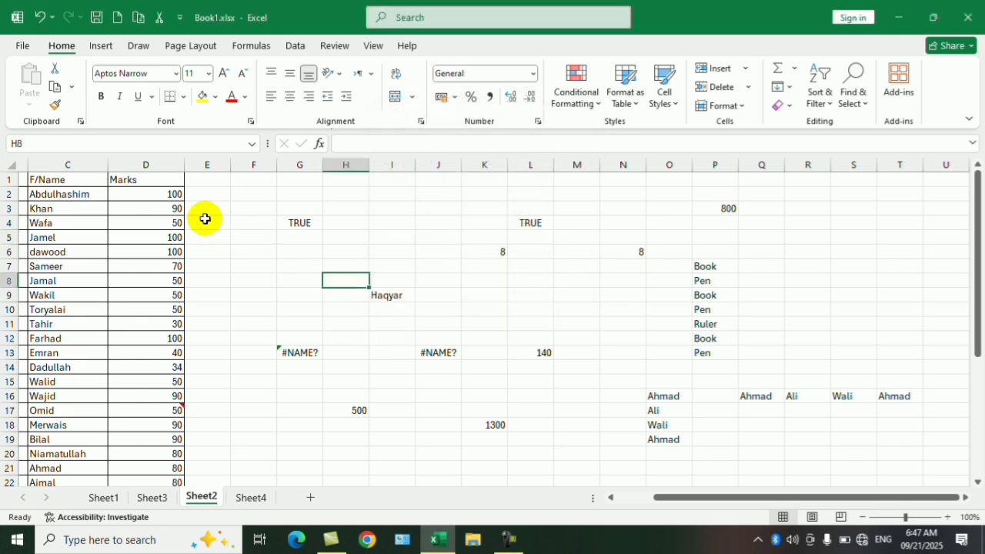
- Apply a Greater Than 90 conditional format to marks D2:D10 with Light Red Fill with Dark Red Text
{"action": "left_click_drag", "start_coordinate": [171, 196], "coordinate": [171, 310]}
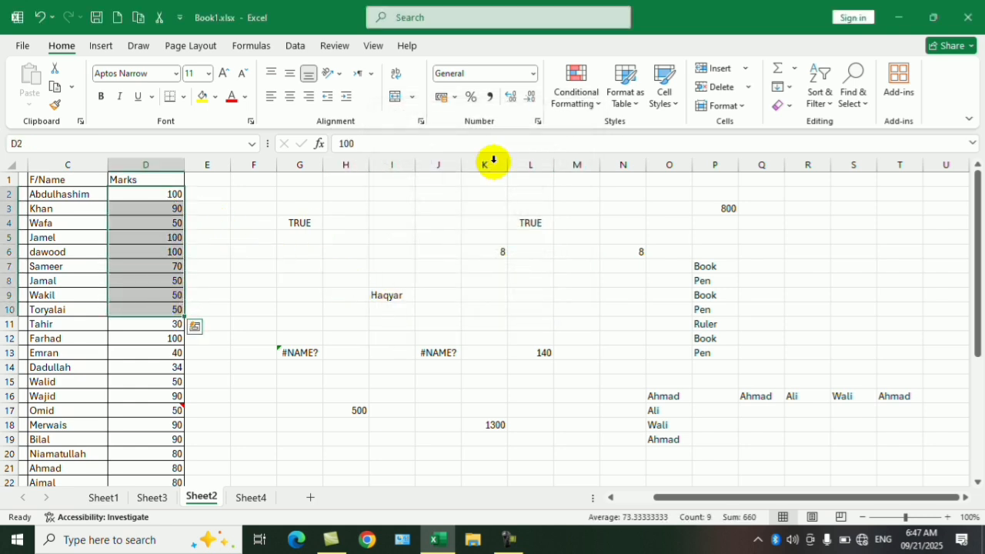
{"action": "left_click", "coordinate": [592, 100]}
{"action": "mouse_move", "coordinate": [627, 132]}
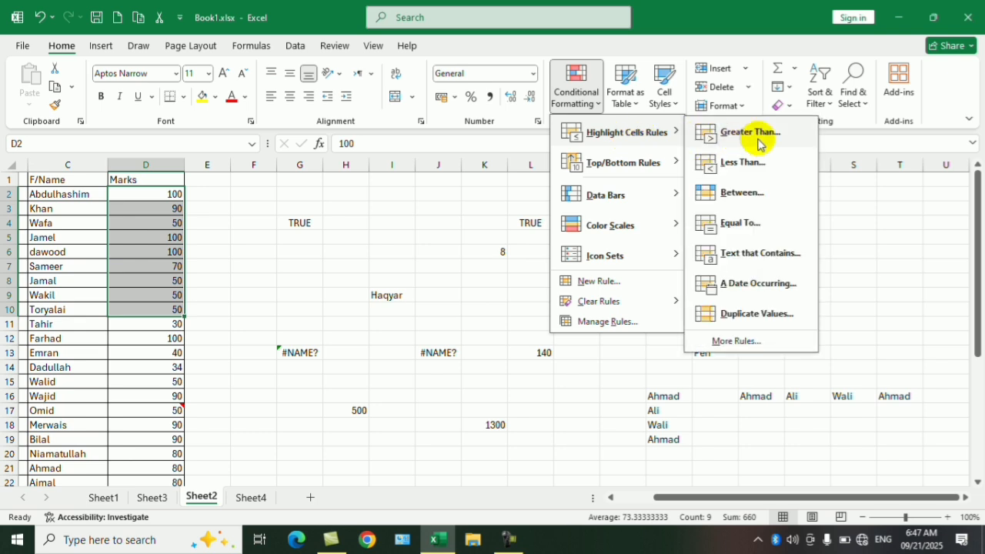
{"action": "left_click", "coordinate": [758, 142]}
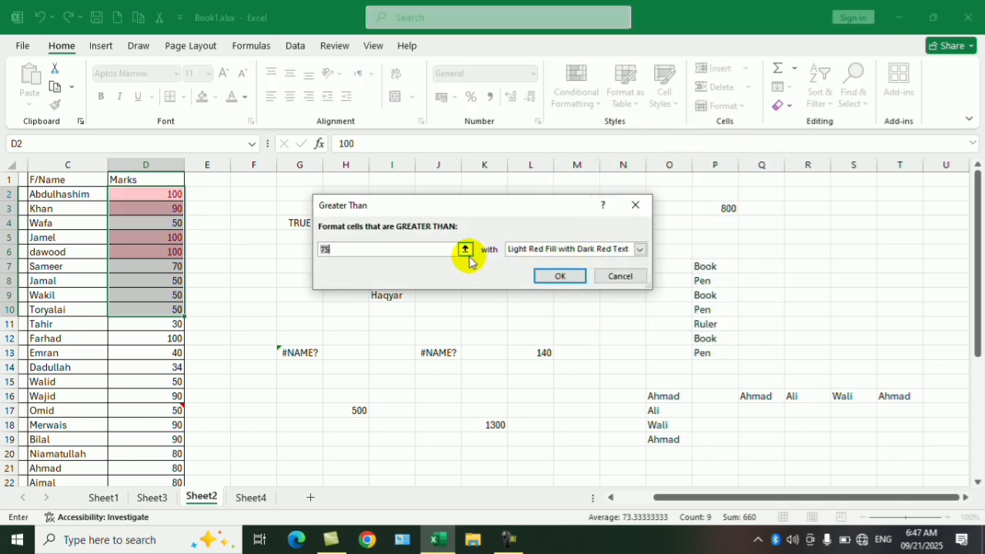
{"action": "type", "text": "90"}
{"action": "left_click", "coordinate": [559, 275]}
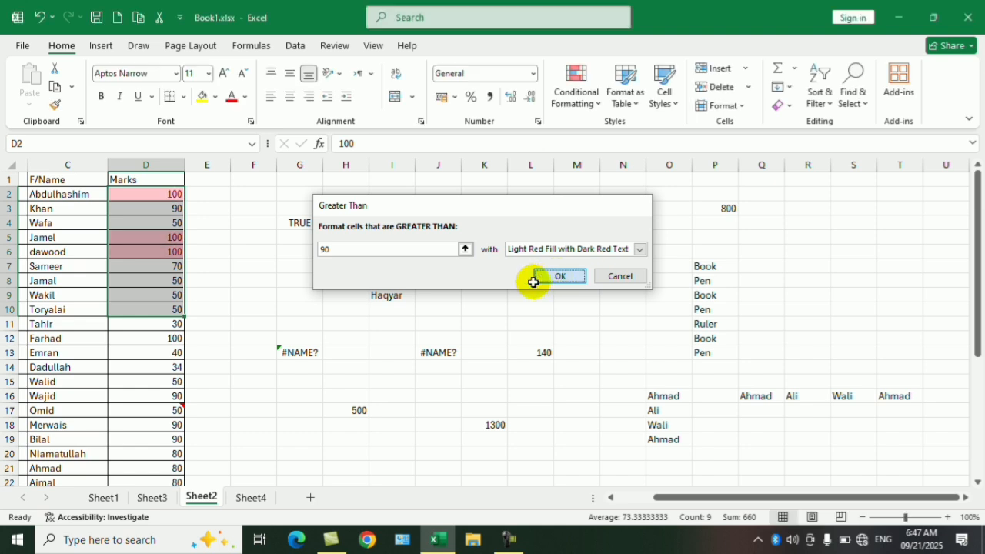
{"action": "left_click", "coordinate": [500, 283]}
- From an empty cell below the data, use Go To Special to select the cells with conditional formats
{"action": "scroll", "coordinate": [668, 321], "scroll_direction": "down", "scroll_amount": 10}
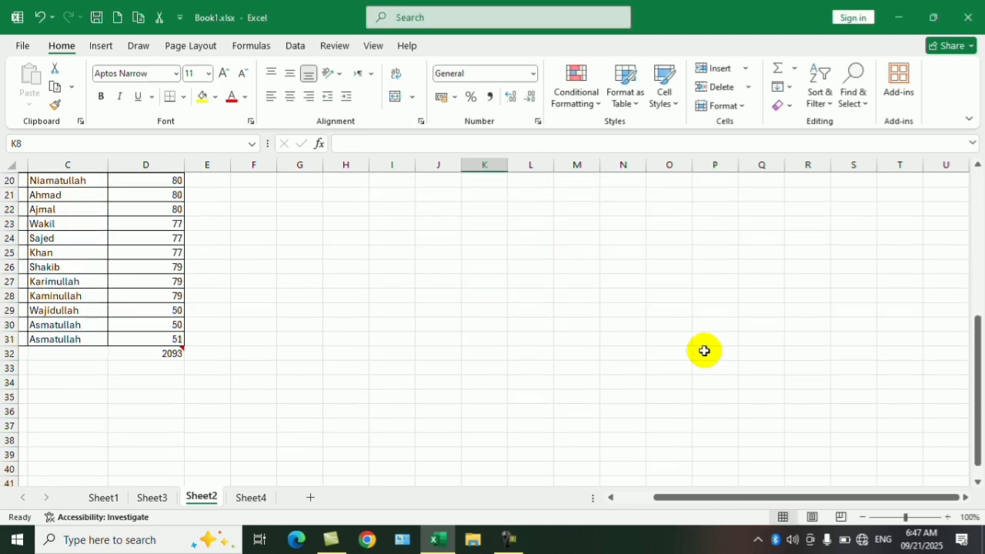
{"action": "left_click", "coordinate": [728, 353]}
{"action": "left_click", "coordinate": [852, 83]}
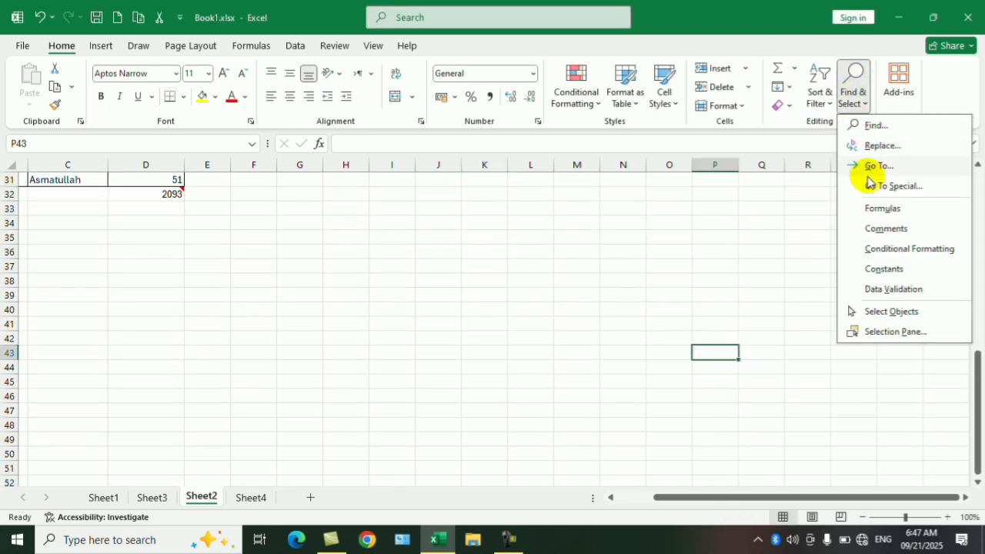
{"action": "left_click", "coordinate": [881, 187]}
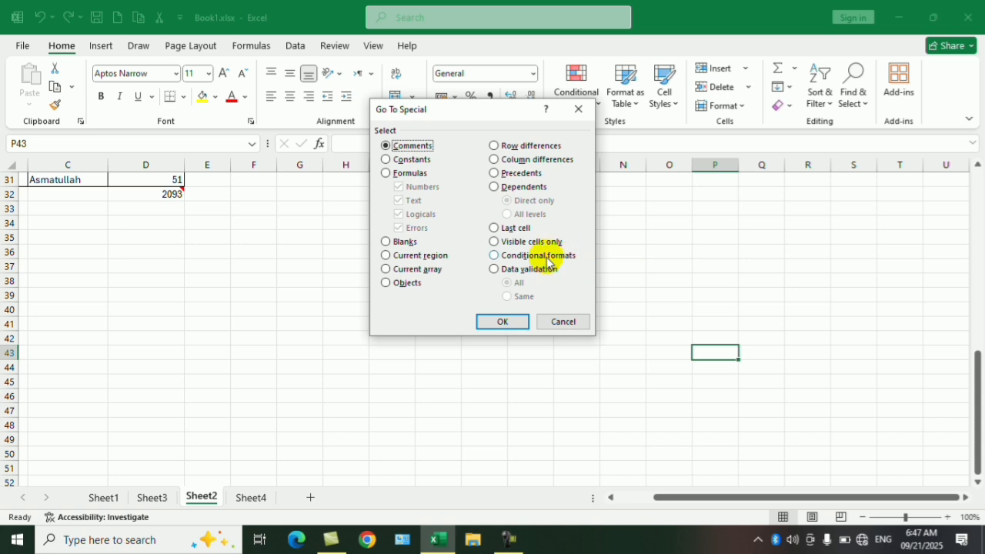
{"action": "left_click", "coordinate": [535, 255]}
{"action": "left_click", "coordinate": [512, 321]}
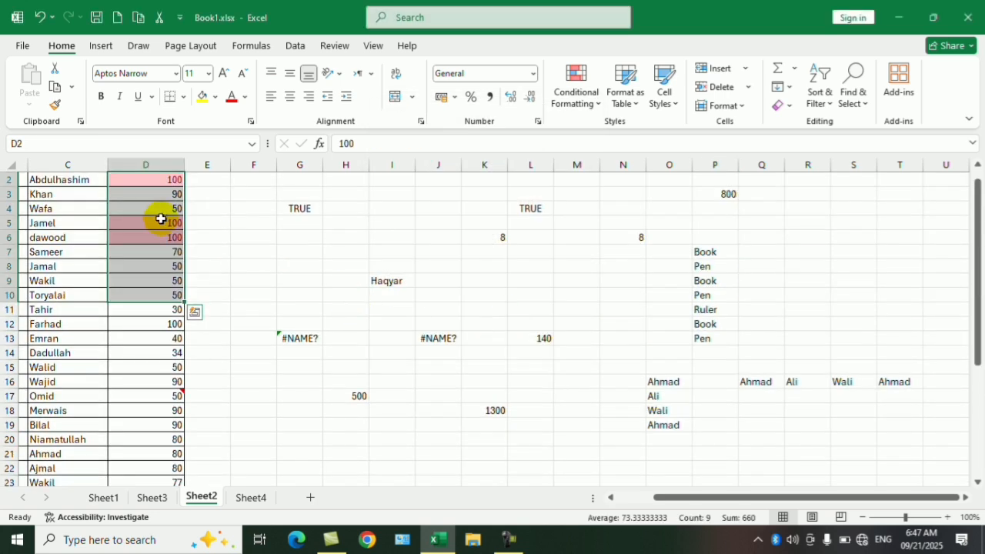
{"action": "left_click", "coordinate": [573, 261]}
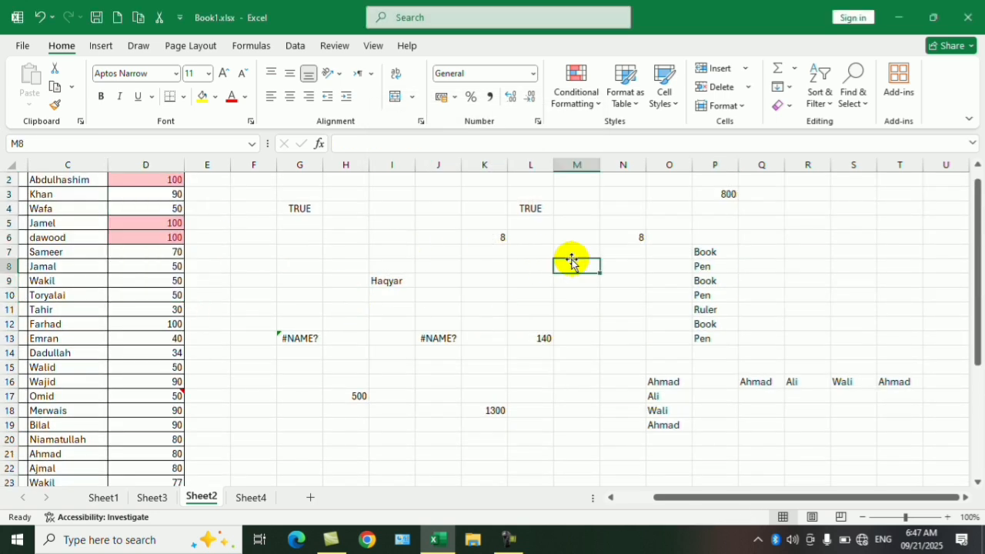
{"action": "left_click", "coordinate": [854, 96]}
{"action": "left_click", "coordinate": [884, 187]}
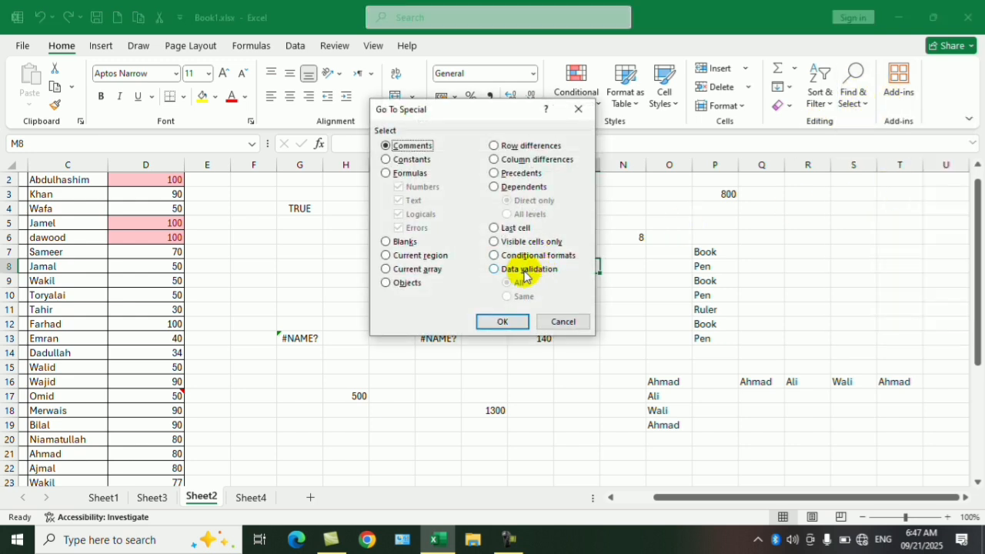
{"action": "left_click", "coordinate": [561, 322]}
{"action": "left_click", "coordinate": [436, 238]}
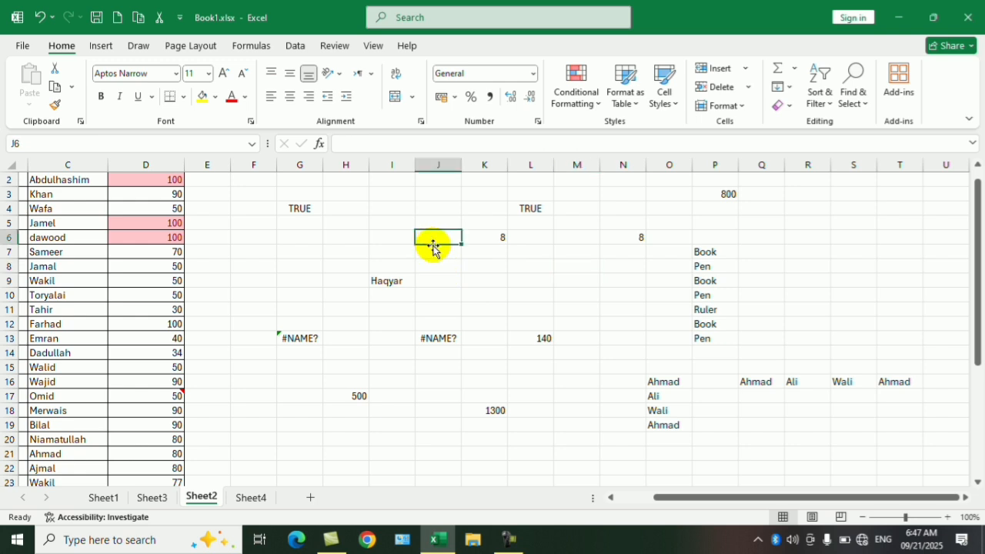
- Apply all borders to the empty range R4:T8 to lay out a small table
{"action": "scroll", "coordinate": [725, 267], "scroll_direction": "up", "scroll_amount": 1}
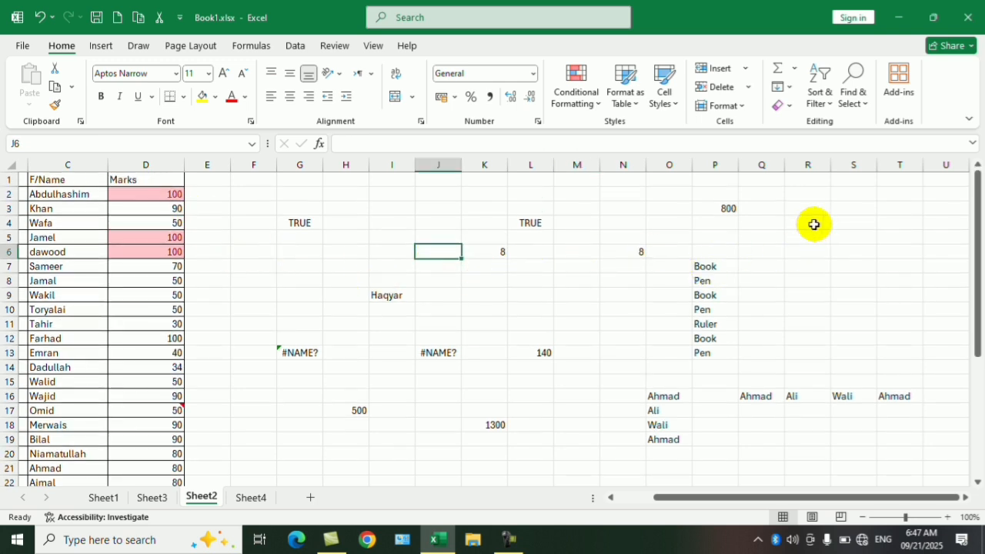
{"action": "left_click_drag", "start_coordinate": [813, 224], "coordinate": [808, 310]}
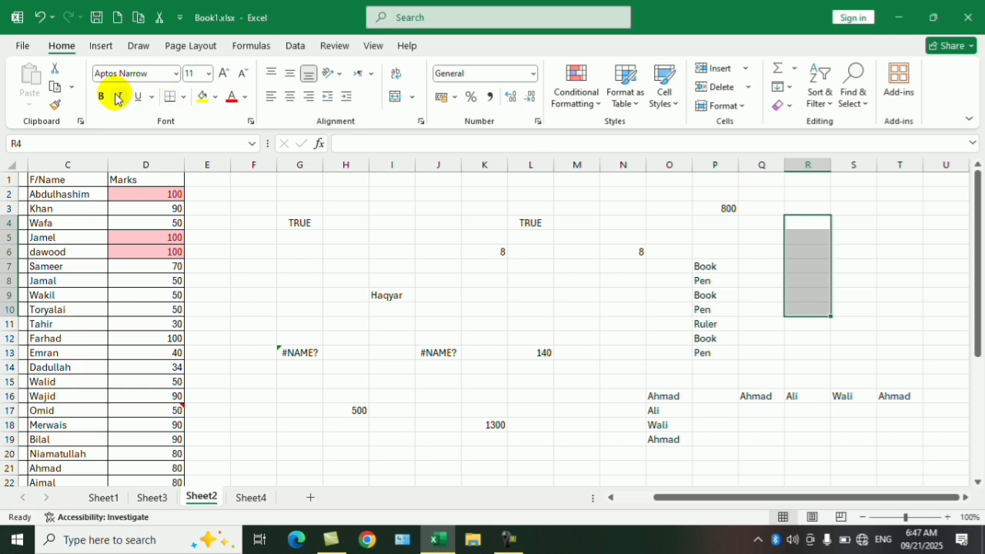
{"action": "left_click", "coordinate": [843, 261]}
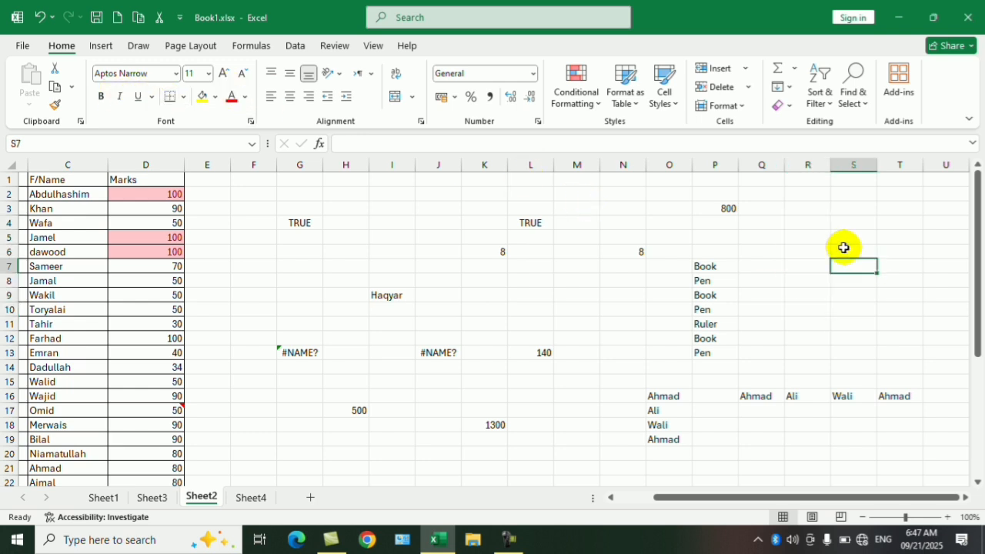
{"action": "left_click_drag", "start_coordinate": [804, 223], "coordinate": [887, 278]}
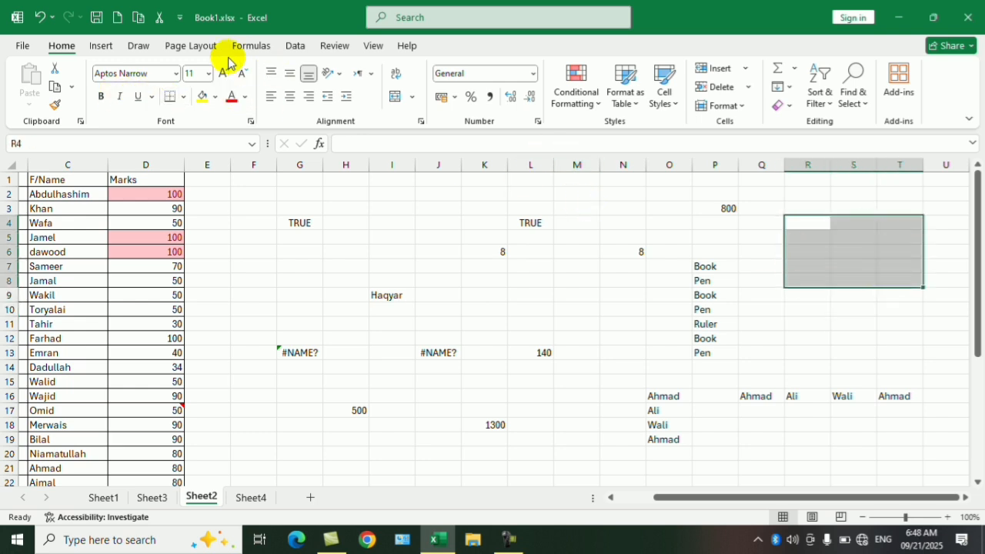
{"action": "left_click", "coordinate": [183, 96]}
{"action": "left_click", "coordinate": [194, 241]}
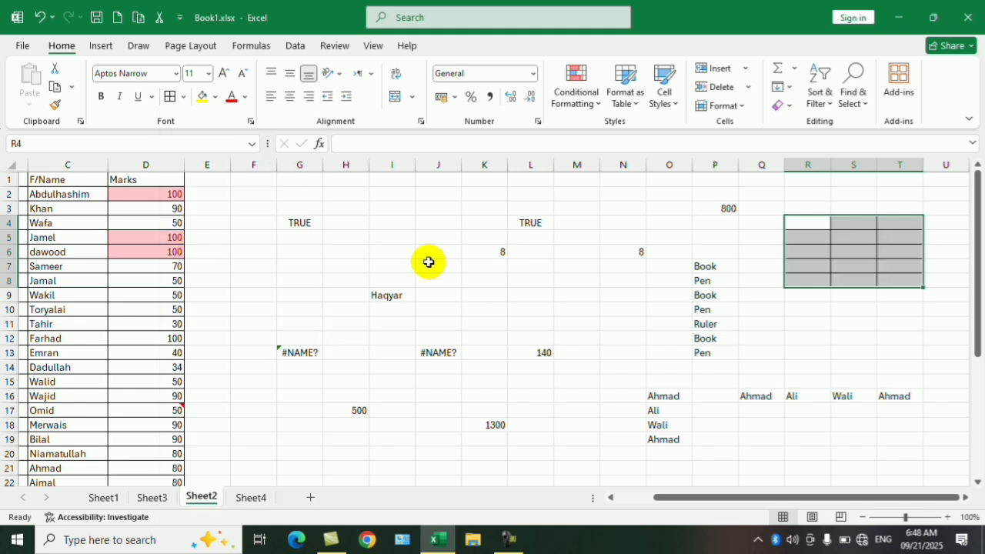
{"action": "left_click", "coordinate": [804, 308]}
- Enter the column headers No, Name and Province in R4:T4 of the bordered table
{"action": "left_click", "coordinate": [816, 222]}
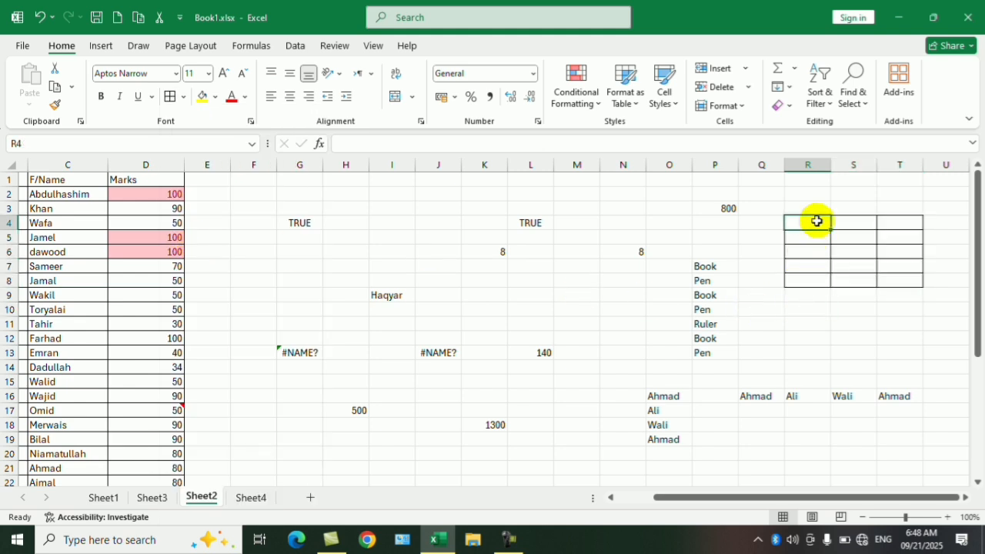
{"action": "type", "text": "No"}
{"action": "key", "text": "Tab"}
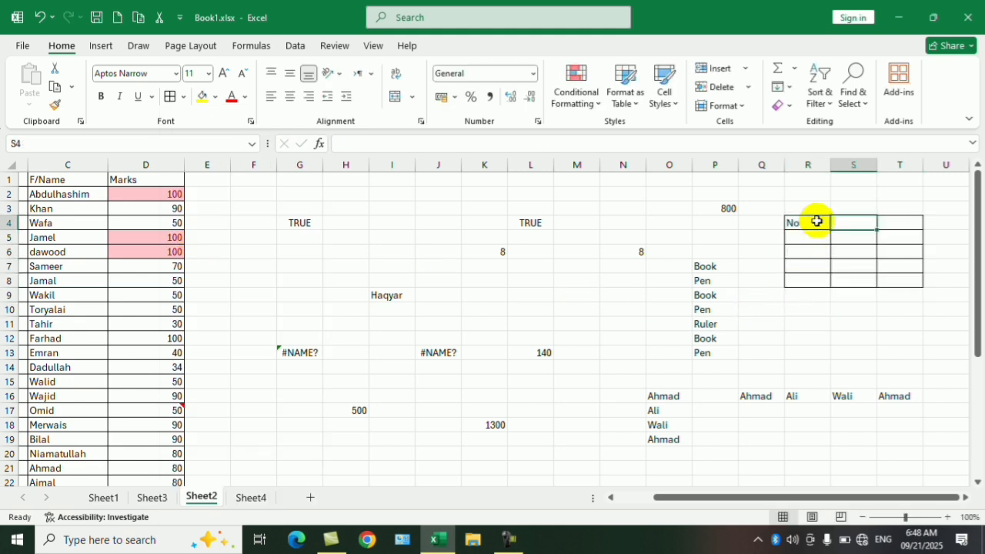
{"action": "type", "text": "Name"}
{"action": "key", "text": "Tab"}
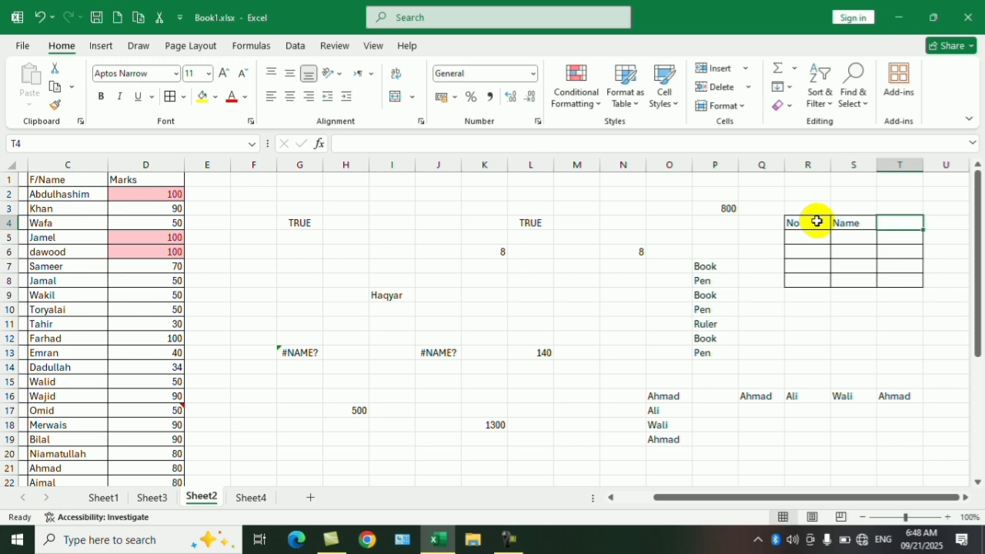
{"action": "type", "text": "Provim"}
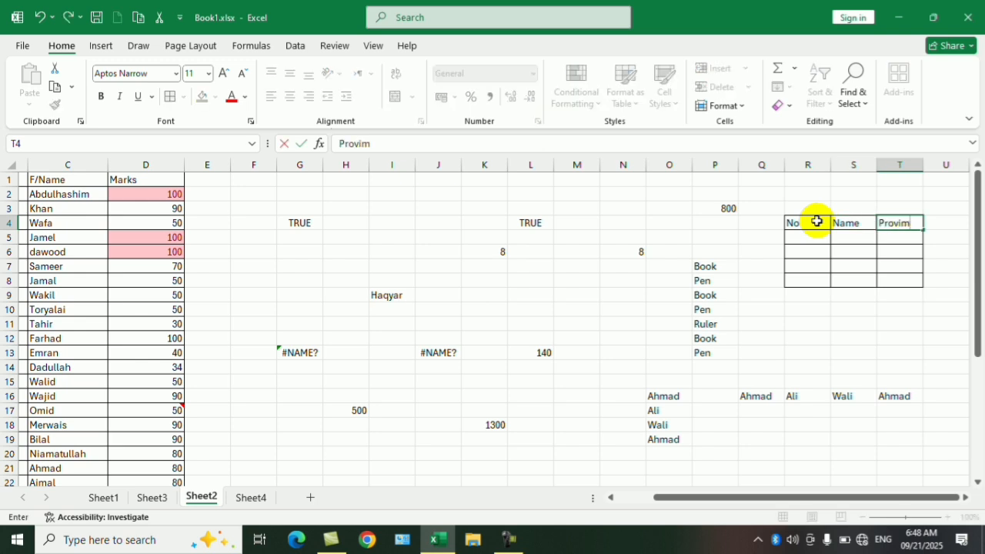
{"action": "type", "text": "c"}
{"action": "key", "text": "BackSpace"}
{"action": "key", "text": "BackSpace"}
{"action": "type", "text": "nc"}
{"action": "key", "text": "Return"}
- Fill the No column of the new table with 1, 2, 3 and 4 in R5:R8
{"action": "key", "text": "Down"}
{"action": "key", "text": "Down"}
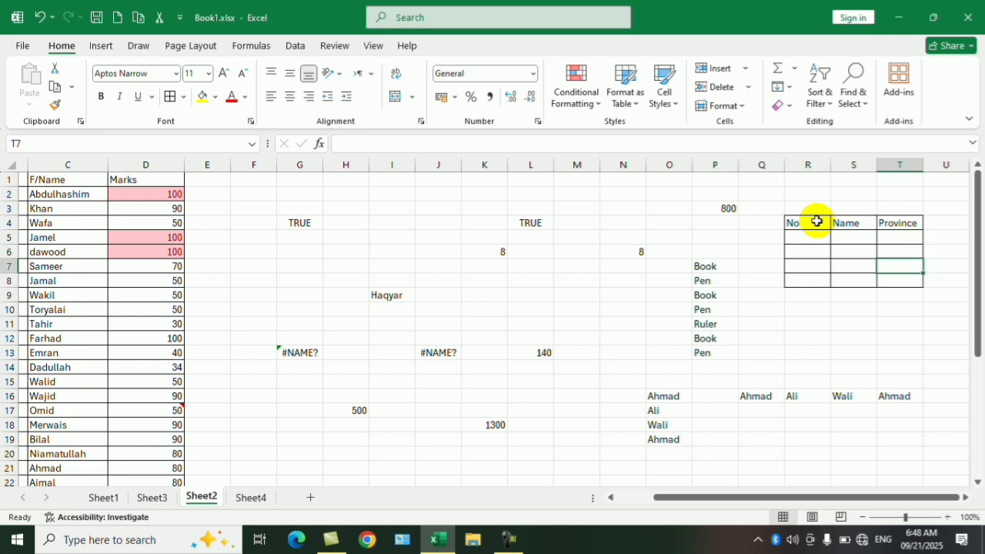
{"action": "key", "text": "Down"}
{"action": "key", "text": "Left"}
{"action": "key", "text": "Up"}
{"action": "key", "text": "Up"}
{"action": "key", "text": "Up"}
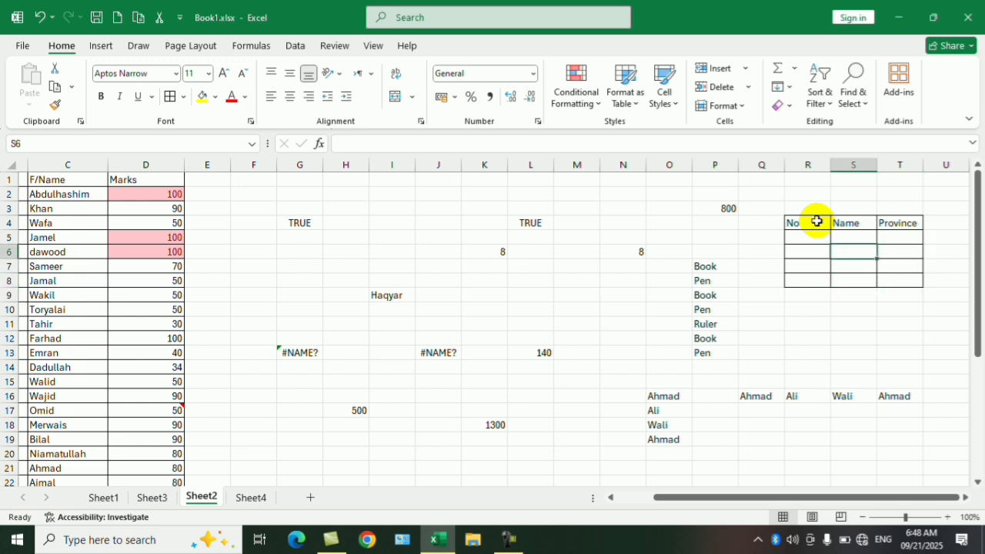
{"action": "key", "text": "Left"}
{"action": "type", "text": "1"}
{"action": "key", "text": "Return"}
{"action": "type", "text": "2"}
{"action": "key", "text": "Return"}
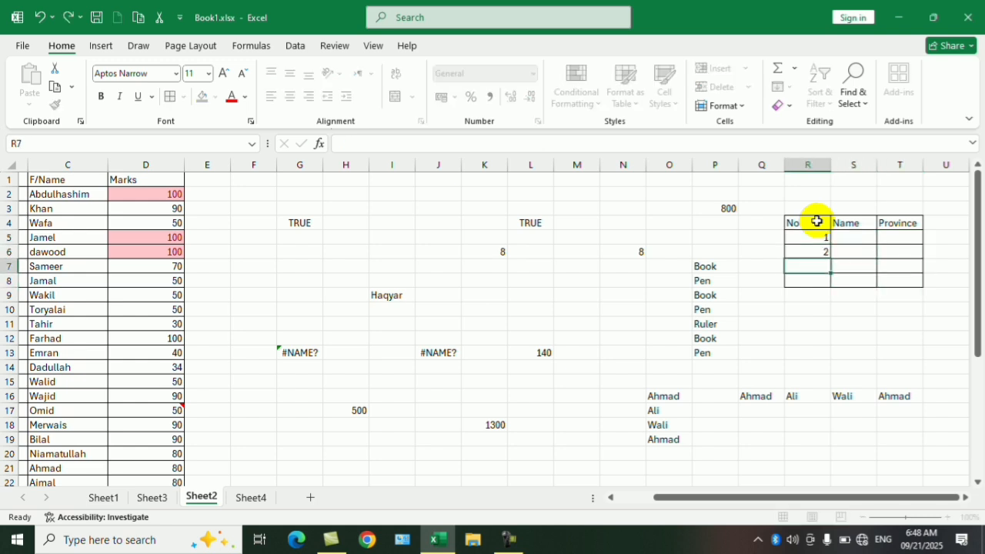
{"action": "type", "text": "3"}
{"action": "key", "text": "Return"}
{"action": "type", "text": "4"}
{"action": "key", "text": "Tab"}
{"action": "key", "text": "Up"}
{"action": "key", "text": "Up"}
{"action": "key", "text": "Up"}
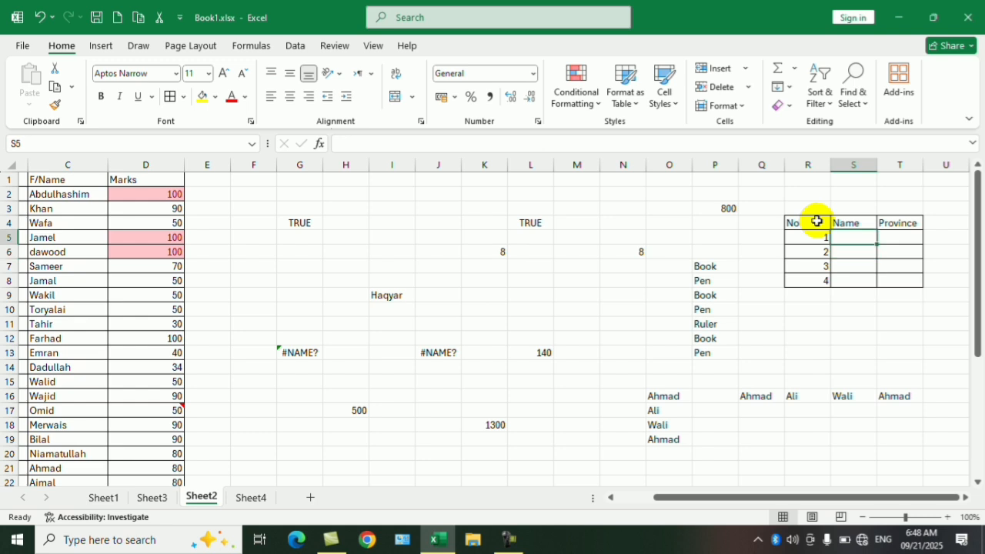
- Apply a List data validation rule with the source Kabul to the Province cells T5:T8
{"action": "left_click_drag", "start_coordinate": [902, 237], "coordinate": [903, 277]}
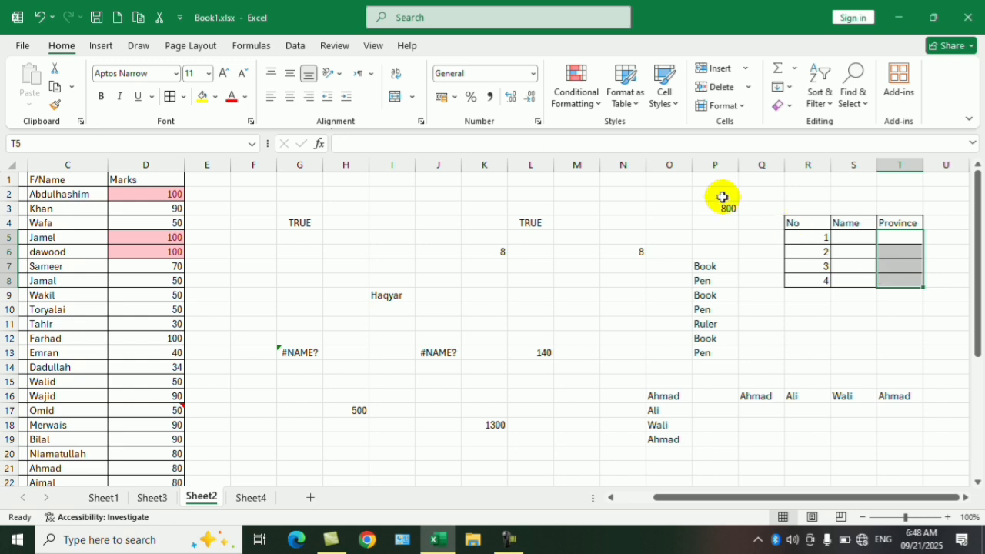
{"action": "left_click", "coordinate": [290, 45]}
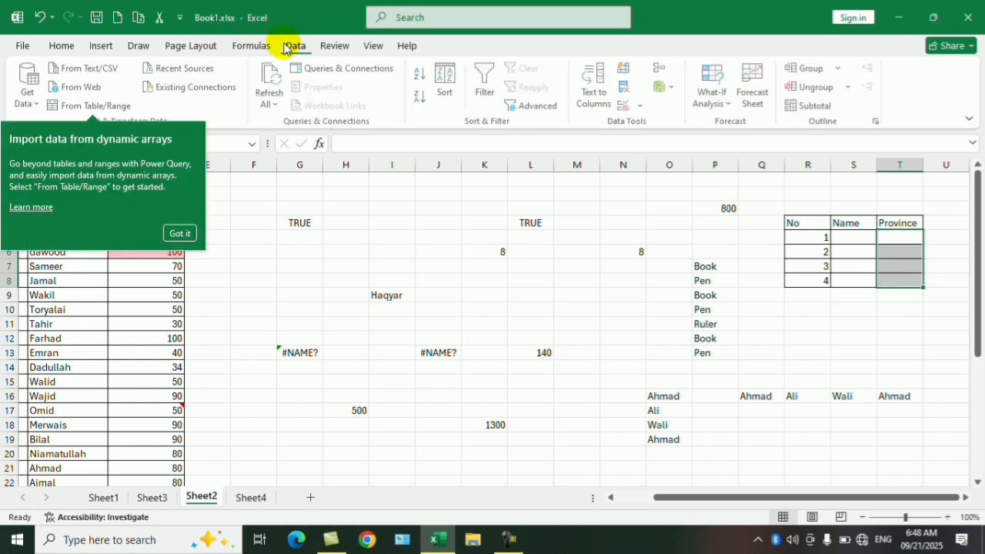
{"action": "left_click", "coordinate": [187, 235]}
{"action": "left_click", "coordinate": [643, 106]}
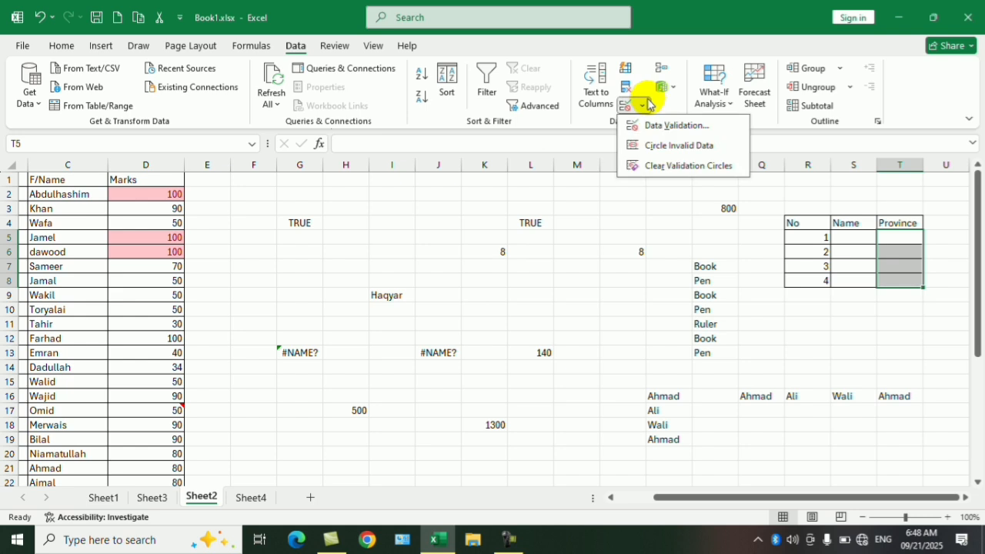
{"action": "left_click", "coordinate": [651, 126]}
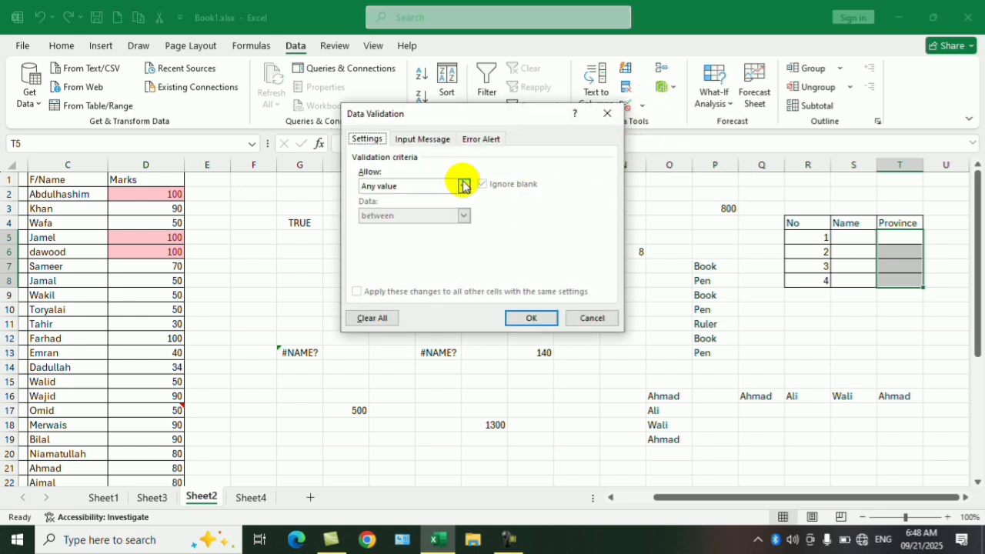
{"action": "left_click", "coordinate": [464, 185]}
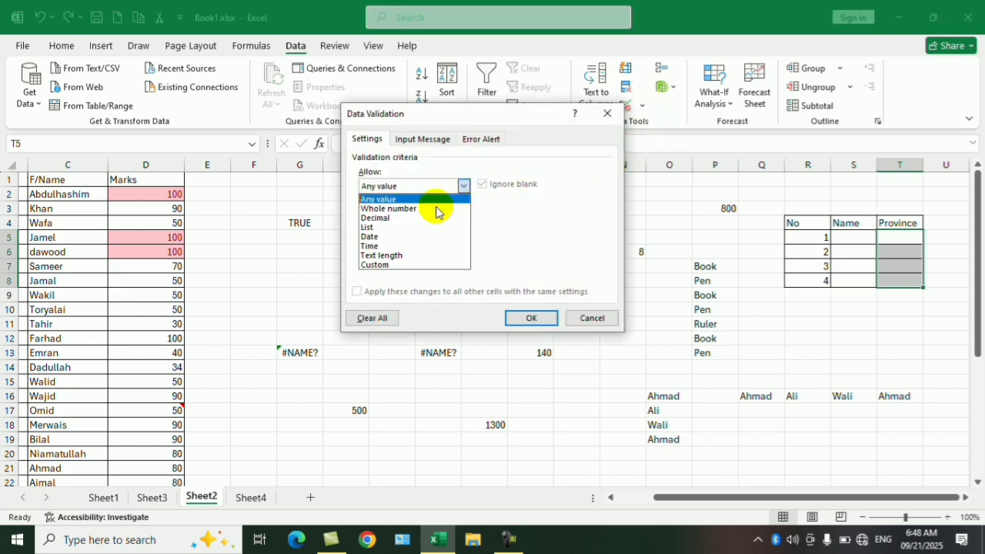
{"action": "left_click", "coordinate": [373, 228]}
{"action": "left_click", "coordinate": [433, 246]}
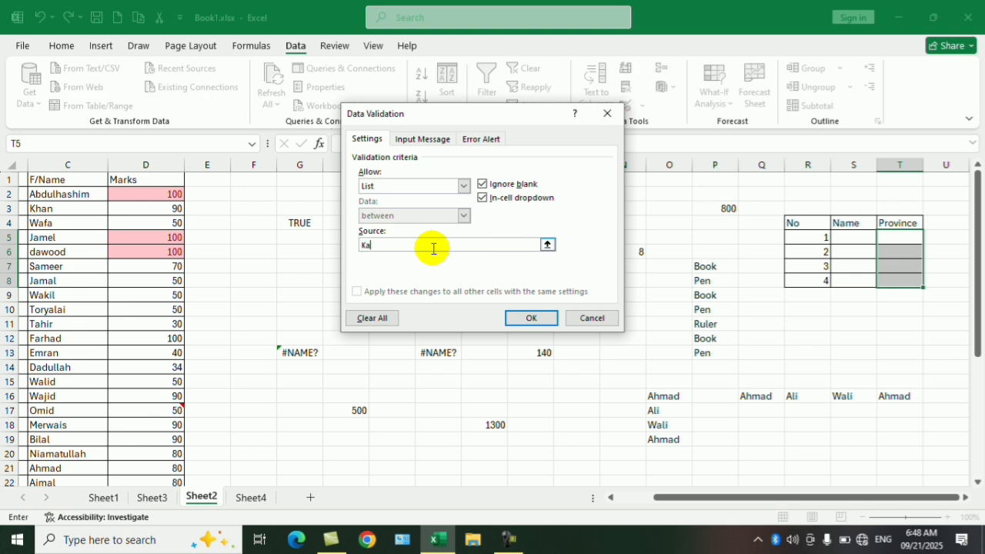
{"action": "left_click", "coordinate": [549, 316]}
- Try to enter Nimrooz in the first Province cell, T5, to test the validation rule
{"action": "left_click", "coordinate": [904, 276]}
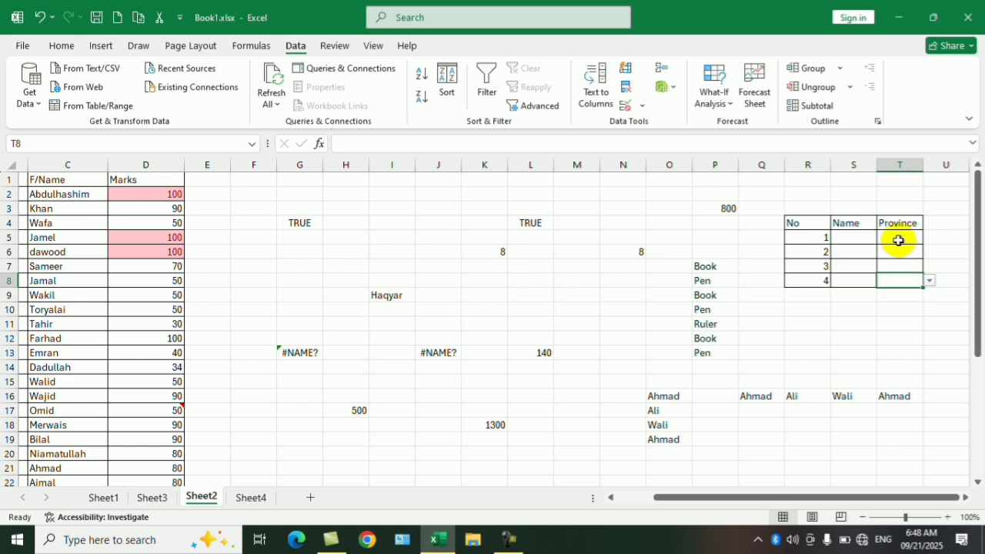
{"action": "left_click", "coordinate": [897, 241]}
{"action": "type", "text": "Nim"}
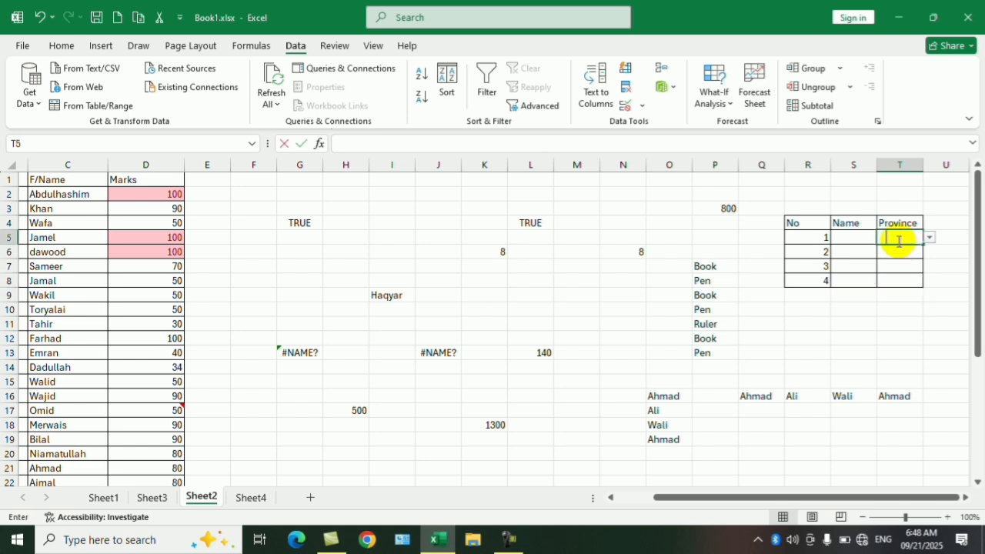
{"action": "type", "text": "rooz"}
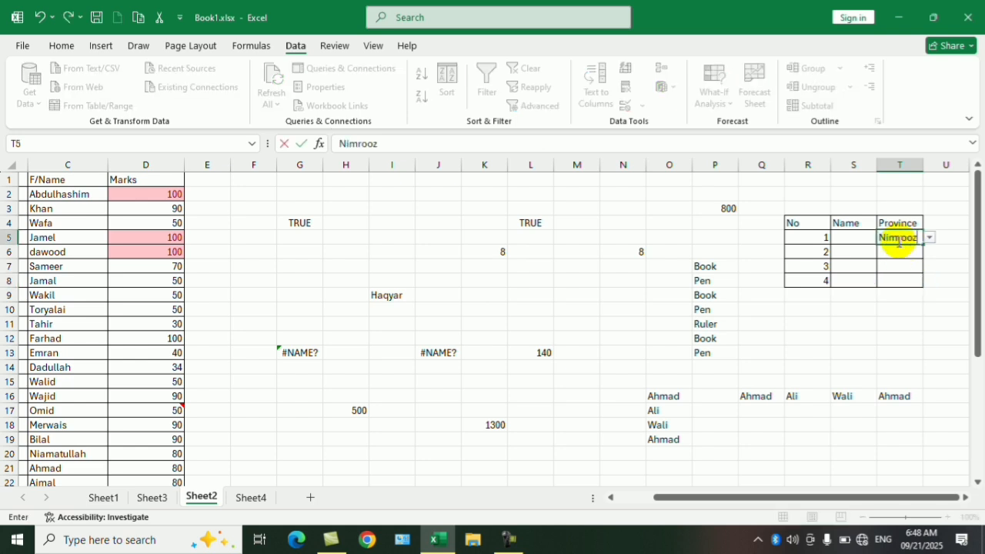
{"action": "key", "text": "Return"}
{"action": "key", "text": "Return"}
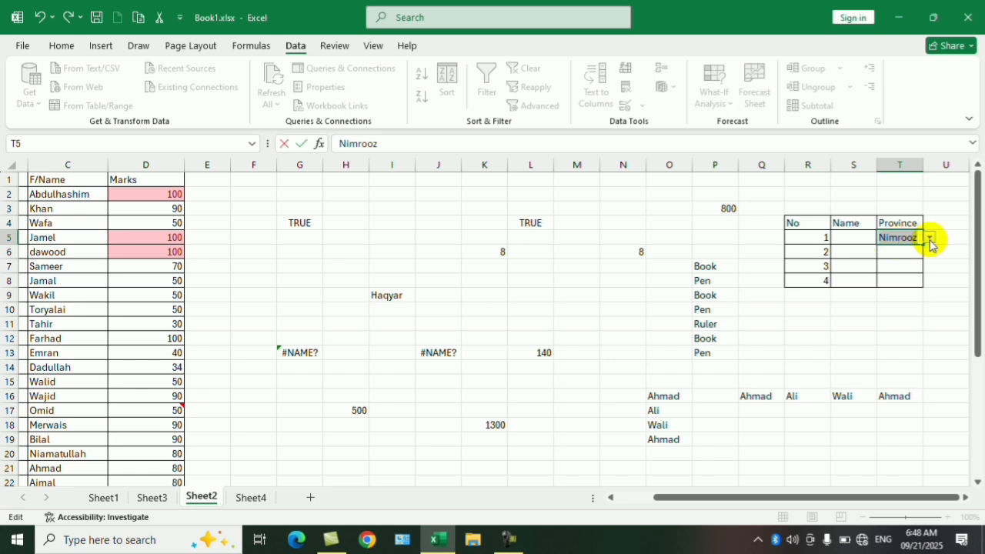
{"action": "left_click", "coordinate": [930, 241]}
{"action": "left_click", "coordinate": [499, 309]}
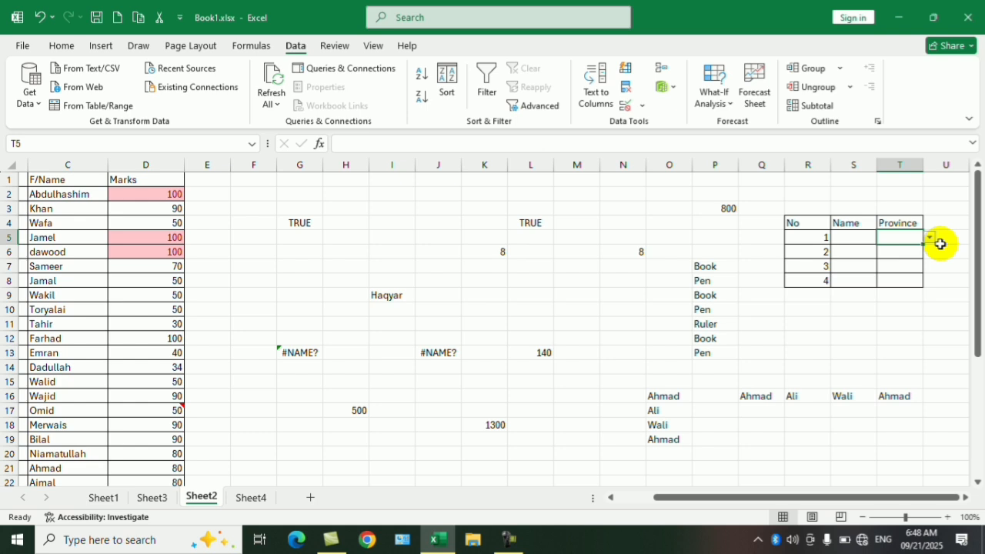
- Enter Kabul in the first Province cell, T5
{"action": "type", "text": "Kabu"}
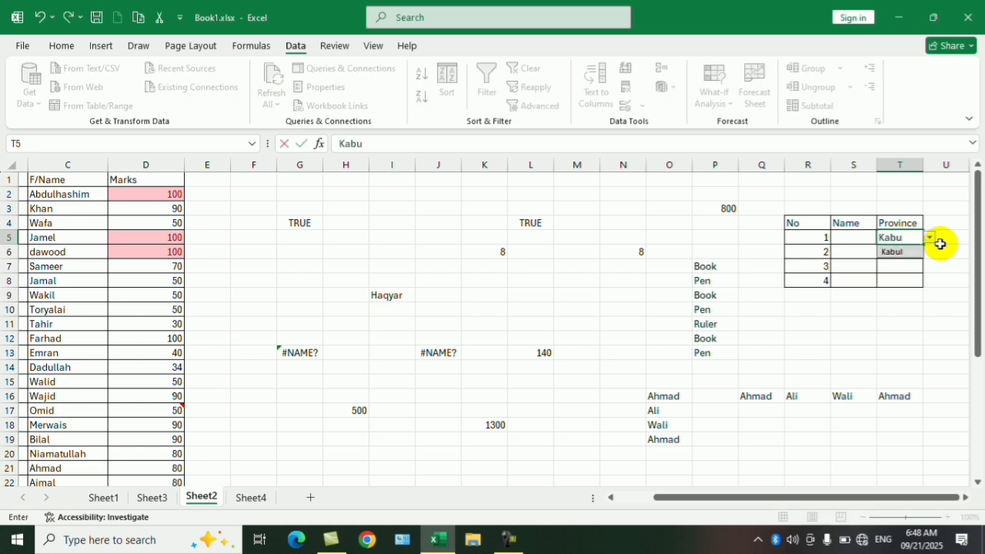
{"action": "type", "text": "l"}
{"action": "key", "text": "Return"}
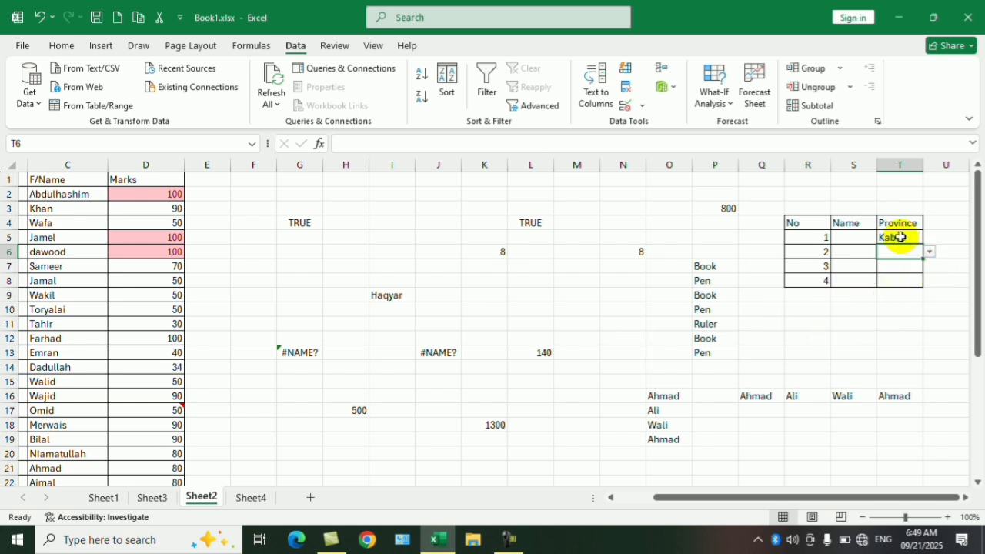
- Clear everything from the Province cells T5:T8, including contents, formats and validation
{"action": "left_click_drag", "start_coordinate": [899, 237], "coordinate": [897, 282]}
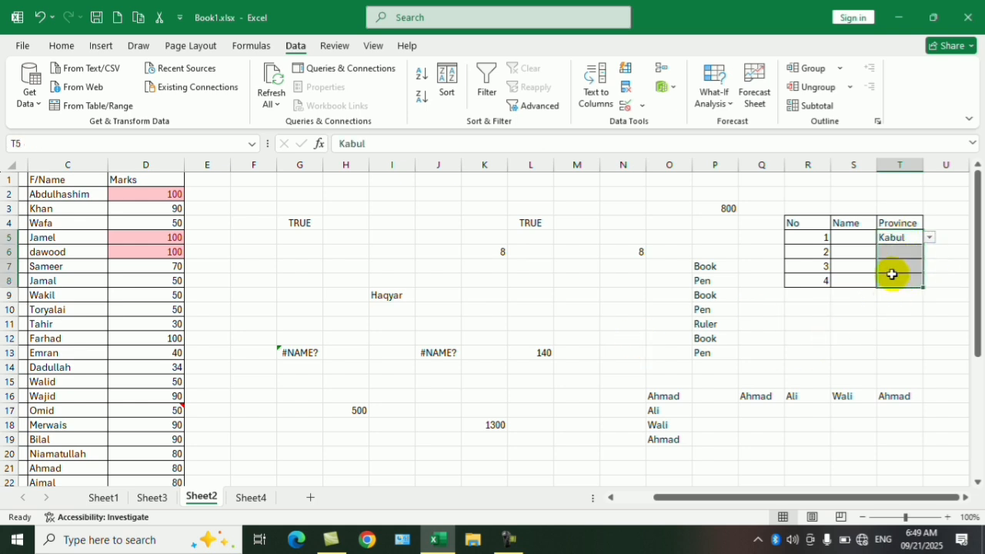
{"action": "left_click", "coordinate": [61, 46]}
{"action": "left_click", "coordinate": [781, 104]}
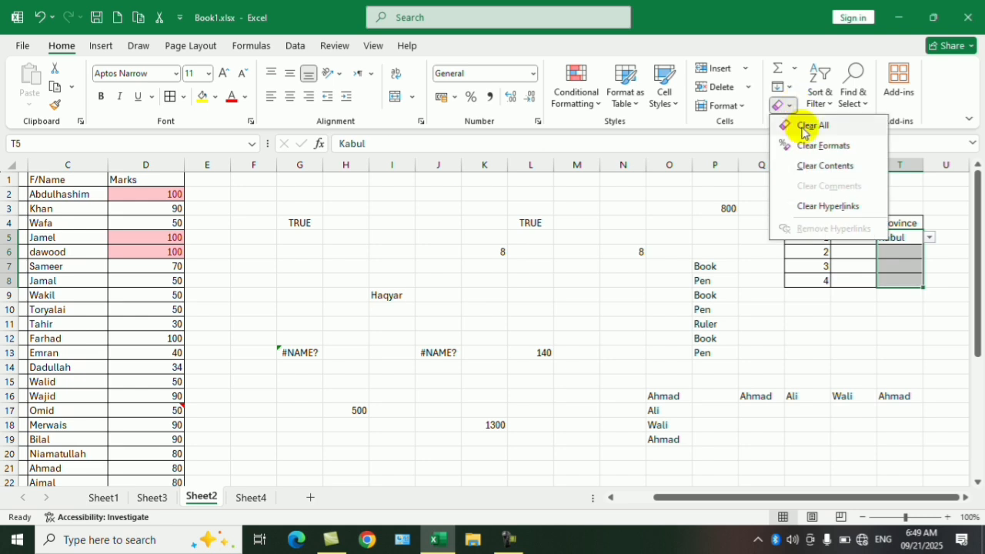
{"action": "left_click", "coordinate": [811, 148]}
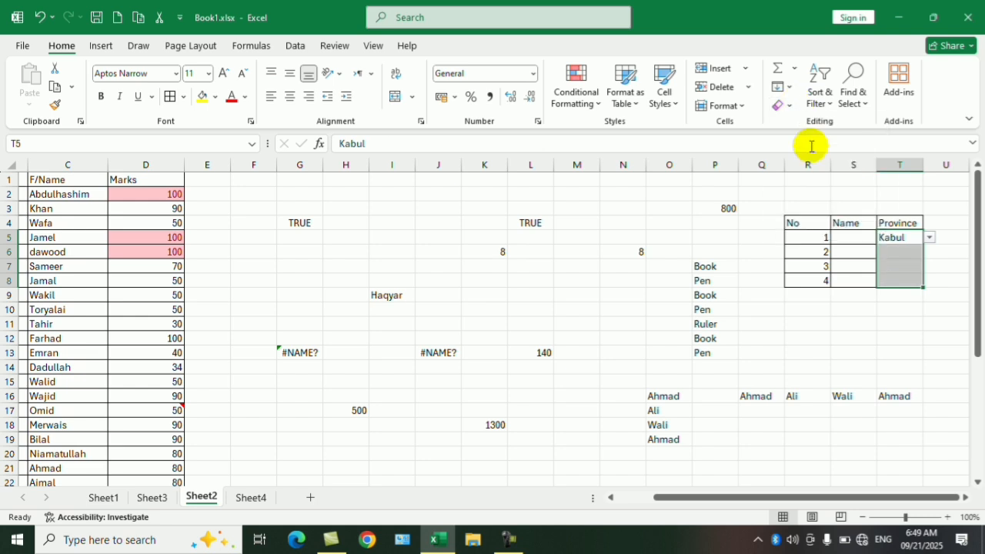
{"action": "left_click", "coordinate": [789, 105]}
{"action": "left_click", "coordinate": [813, 126]}
{"action": "left_click", "coordinate": [852, 309]}
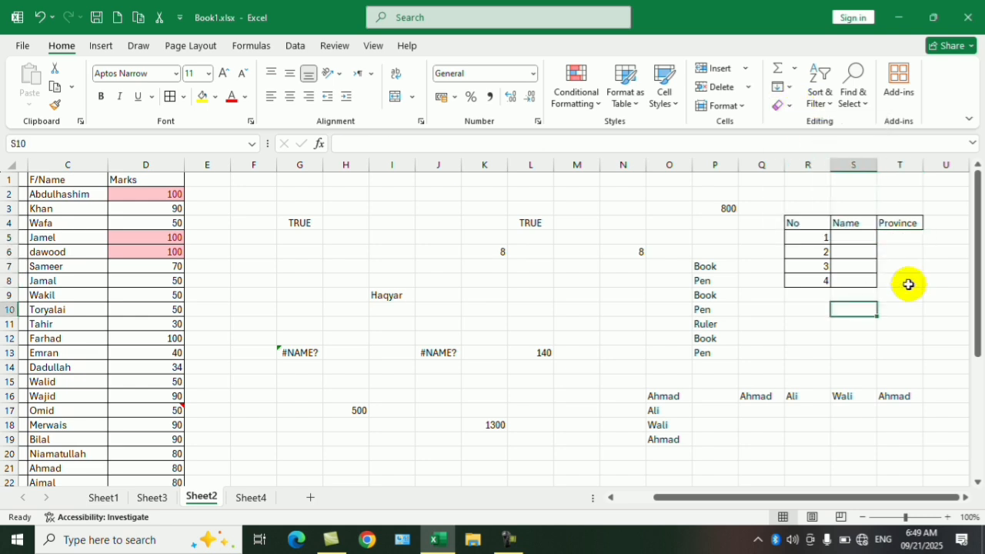
- Reapply all borders to the Province cells T5:T8
{"action": "left_click", "coordinate": [912, 240]}
{"action": "left_click", "coordinate": [907, 308]}
{"action": "left_click_drag", "start_coordinate": [907, 242], "coordinate": [905, 283]}
{"action": "left_click", "coordinate": [170, 97]}
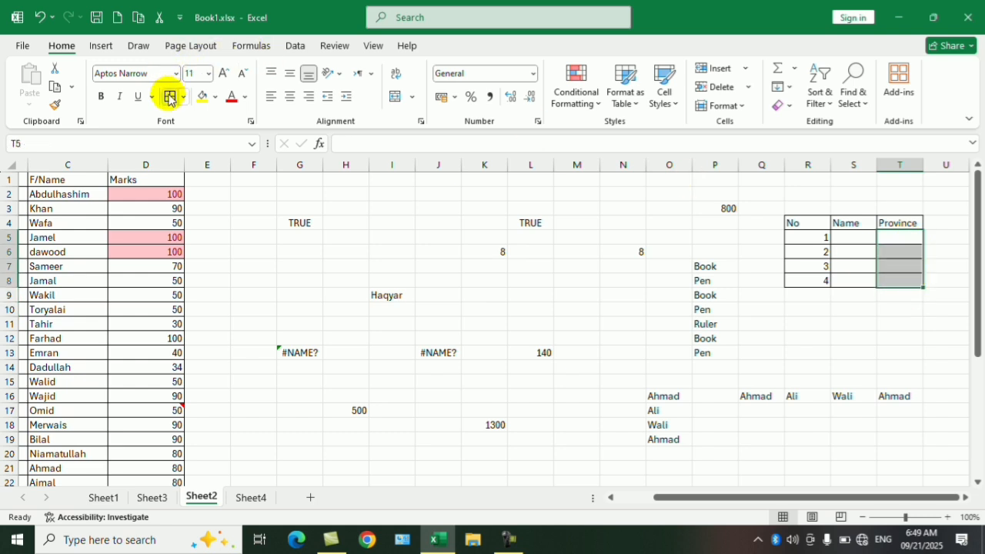
{"action": "left_click", "coordinate": [929, 338]}
{"action": "left_click", "coordinate": [851, 237]}
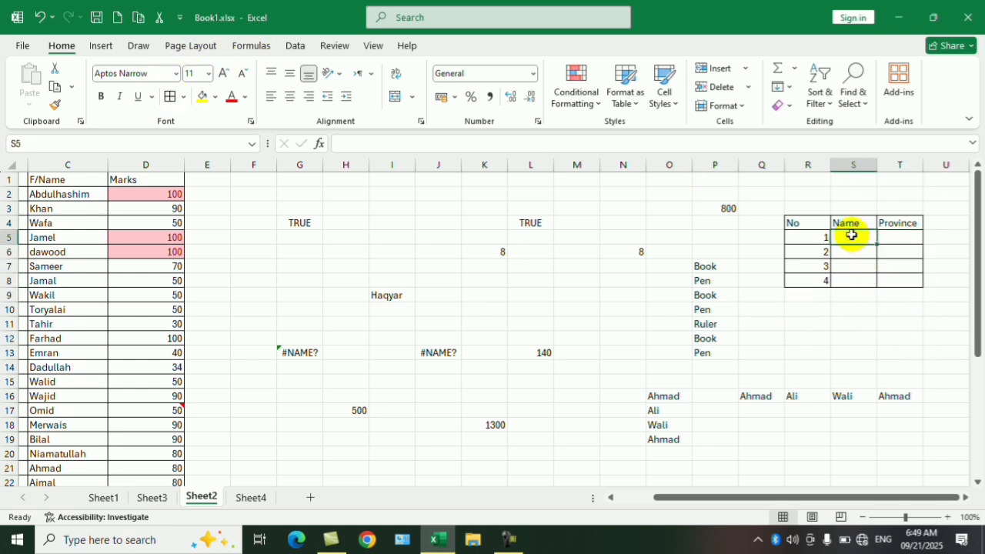
- Change the Province header in cell T4 to Salary
{"action": "left_click", "coordinate": [850, 223]}
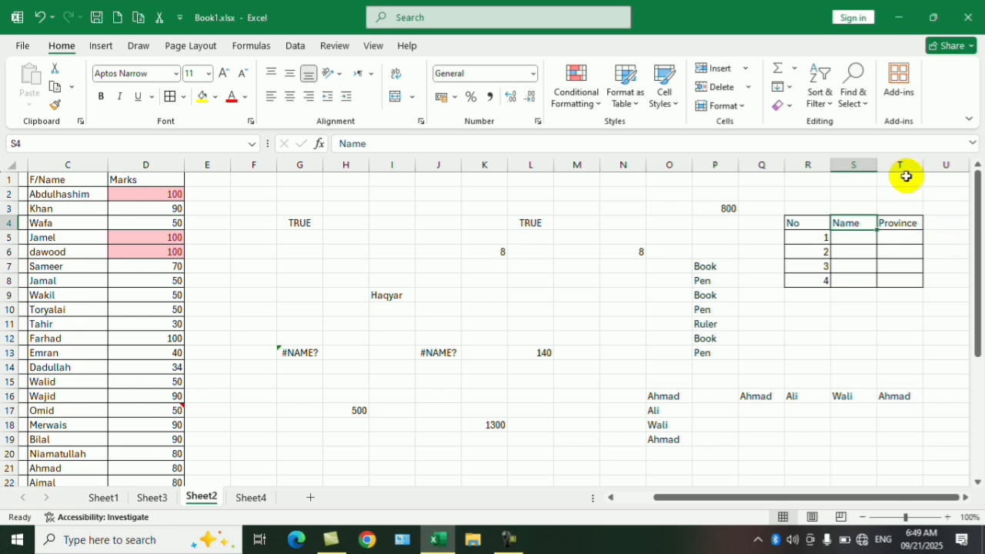
{"action": "left_click", "coordinate": [885, 225]}
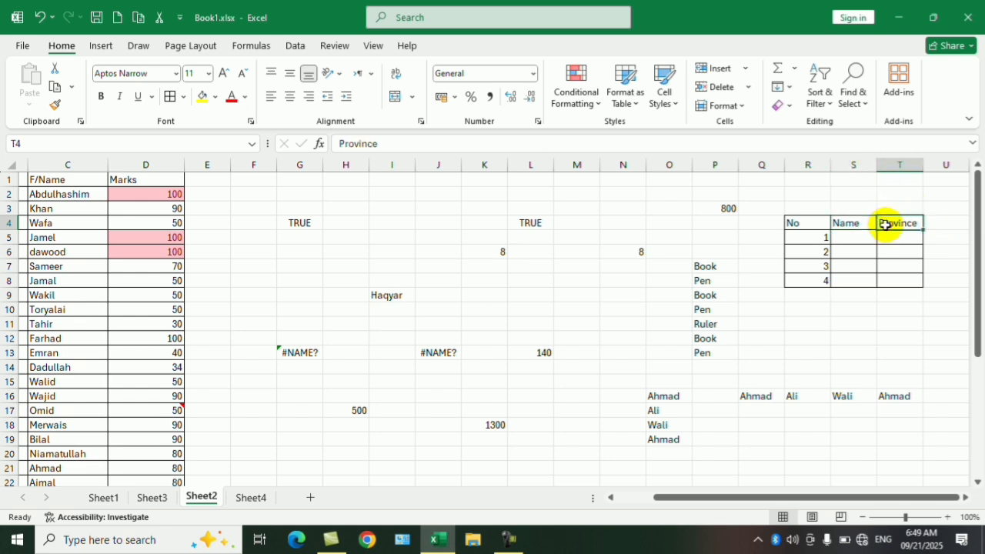
{"action": "type", "text": "Salary"}
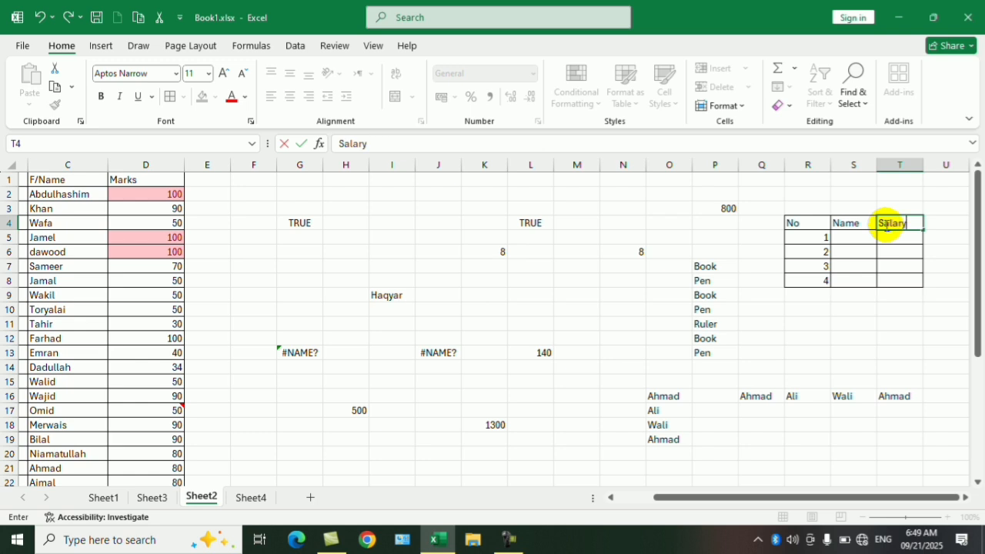
{"action": "key", "text": "Return"}
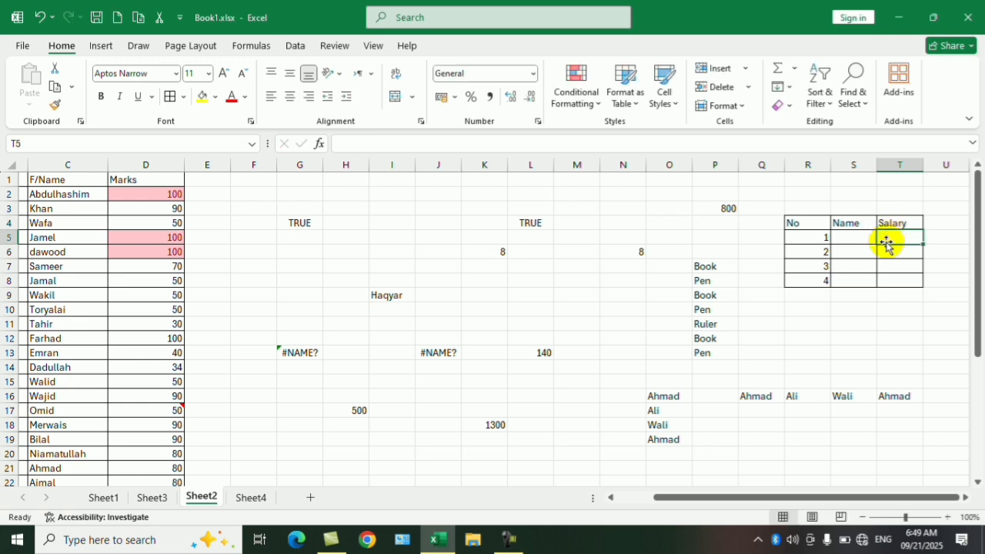
- Start a data validation rule for the Salary cells T5:T8 that allows whole numbers
{"action": "left_click", "coordinate": [910, 296]}
{"action": "left_click_drag", "start_coordinate": [906, 238], "coordinate": [901, 288]}
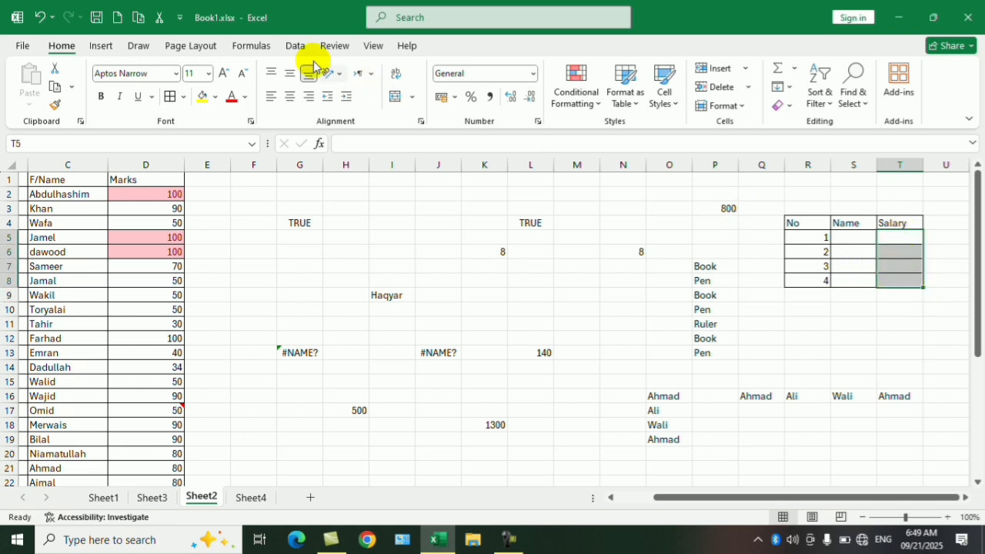
{"action": "left_click", "coordinate": [294, 47]}
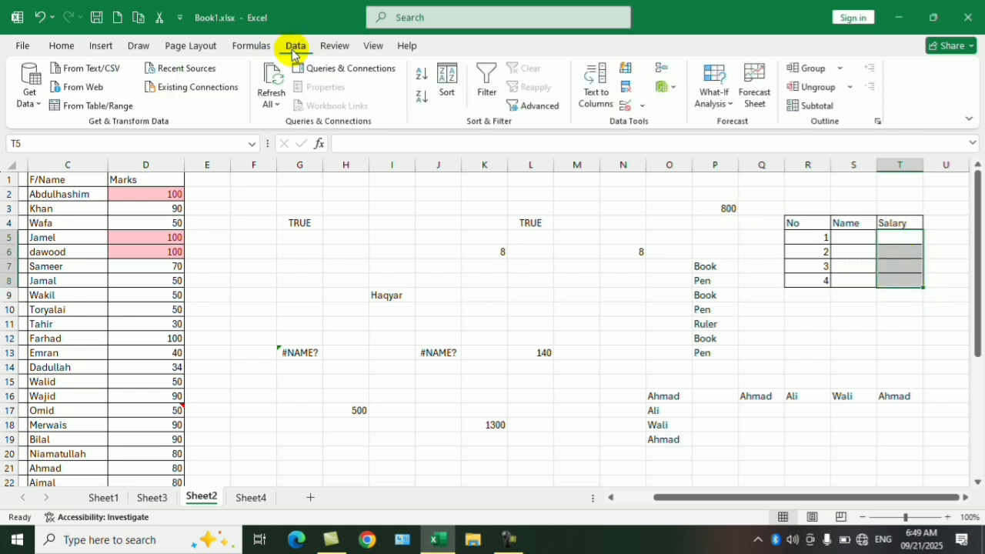
{"action": "left_click", "coordinate": [643, 106]}
{"action": "left_click", "coordinate": [651, 126]}
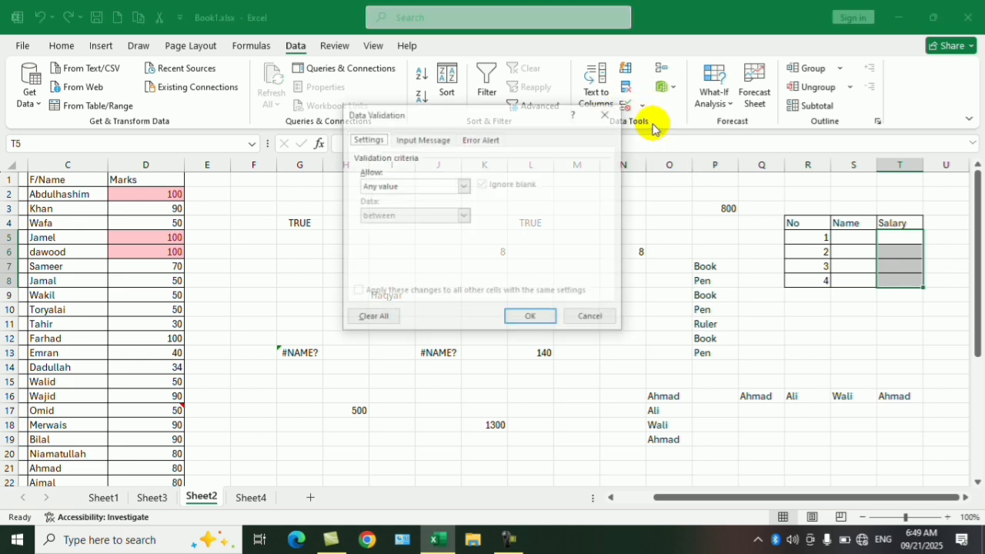
{"action": "left_click", "coordinate": [464, 187]}
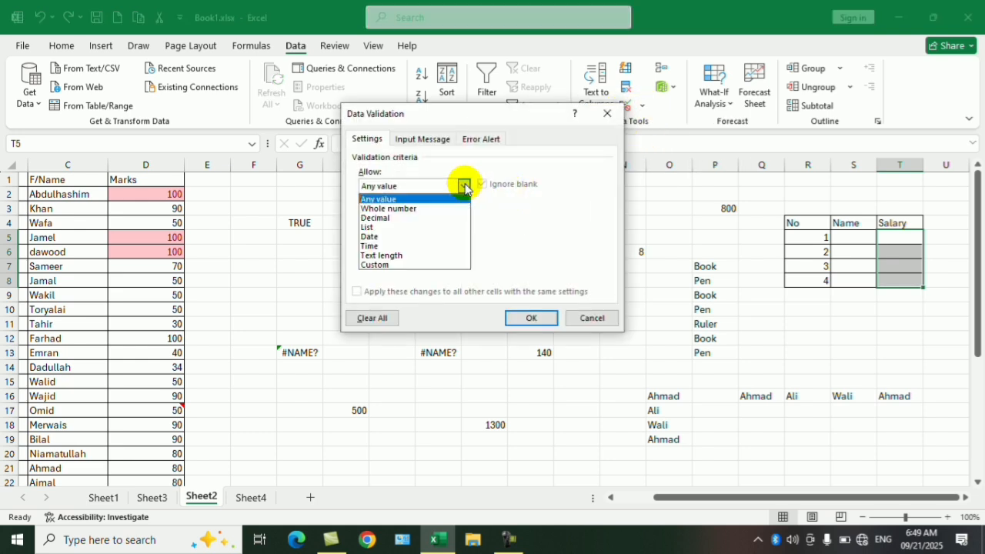
{"action": "left_click", "coordinate": [409, 206]}
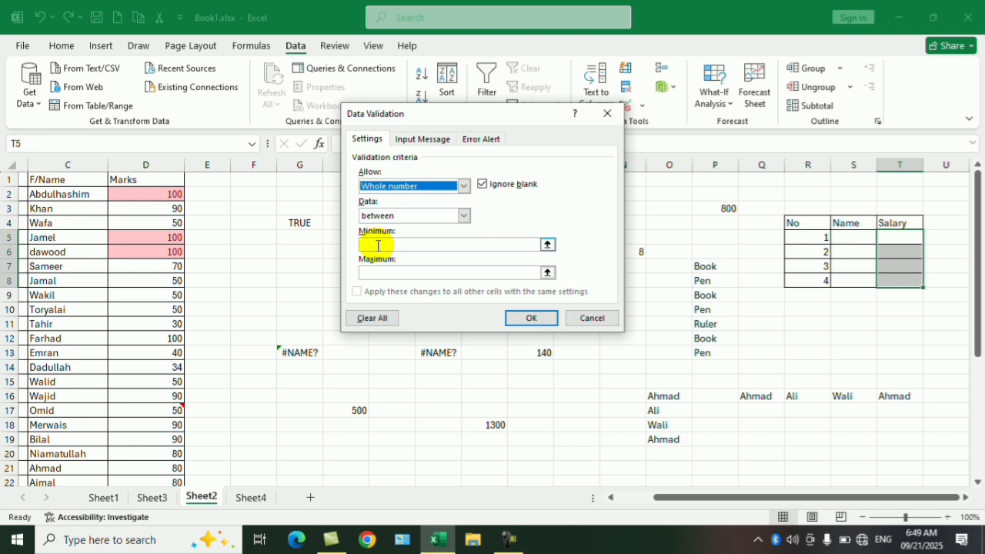
- Set the validation rule's minimum to 5000 and maximum to 10000 and apply it to the Salary cells
{"action": "left_click", "coordinate": [378, 245]}
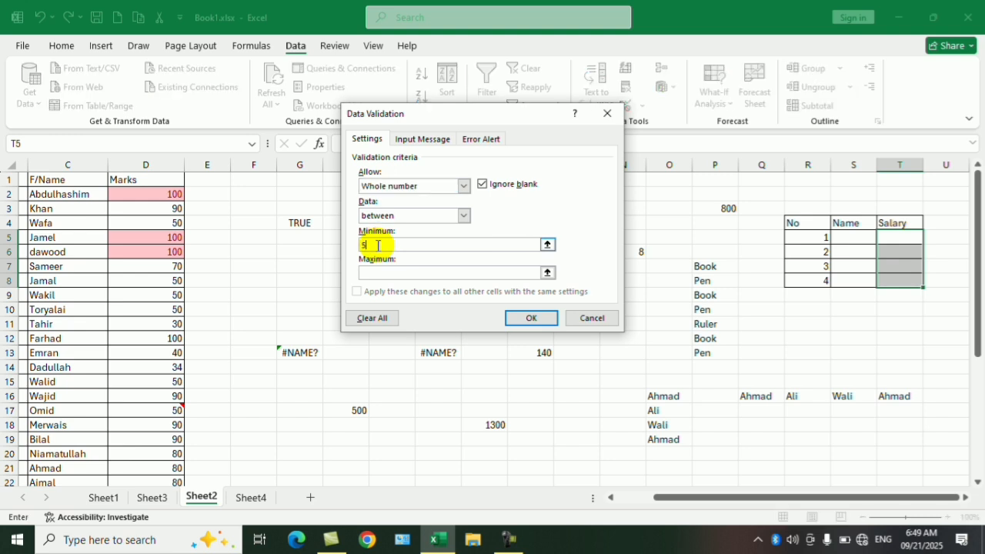
{"action": "type", "text": "5000"}
{"action": "left_click", "coordinate": [390, 273]}
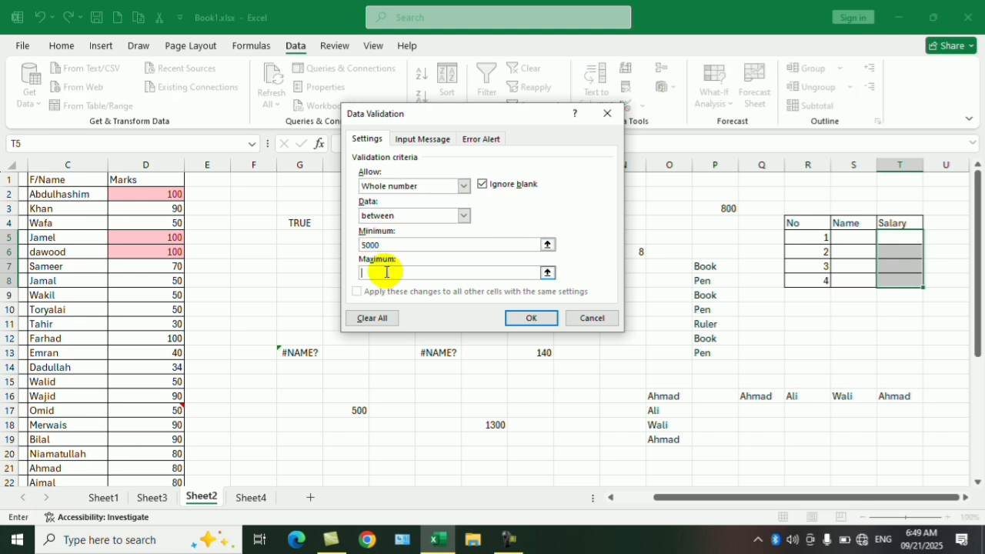
{"action": "type", "text": "1000"}
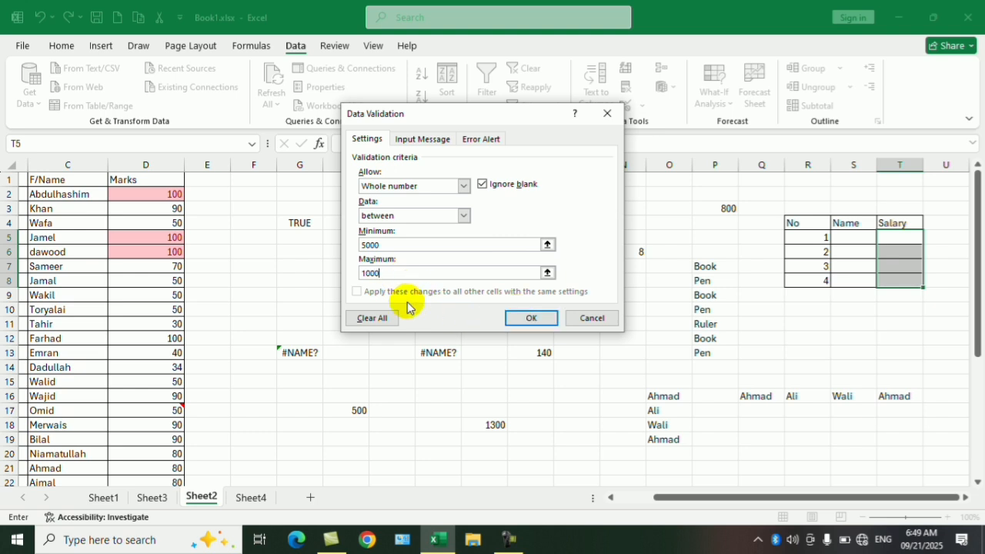
{"action": "type", "text": "0"}
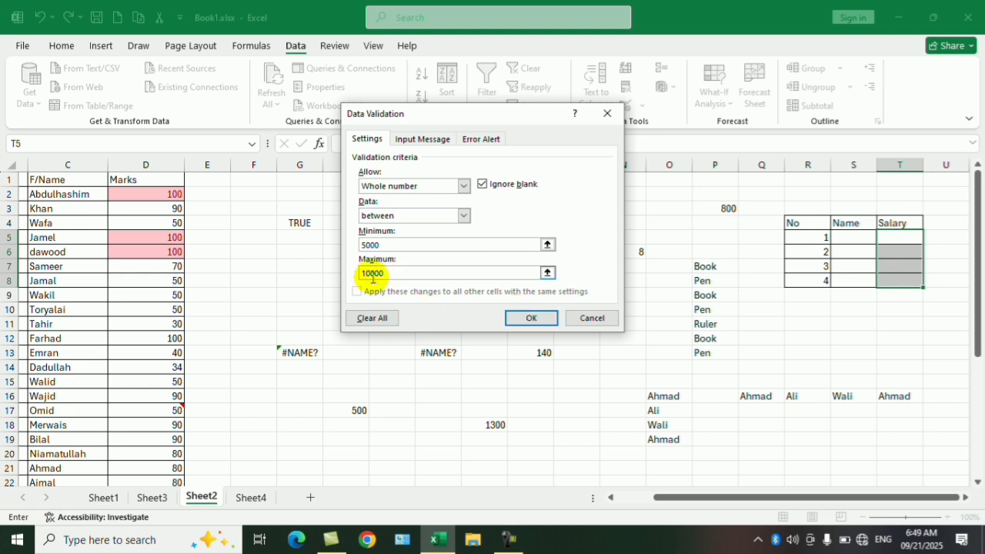
{"action": "key", "text": "BackSpace"}
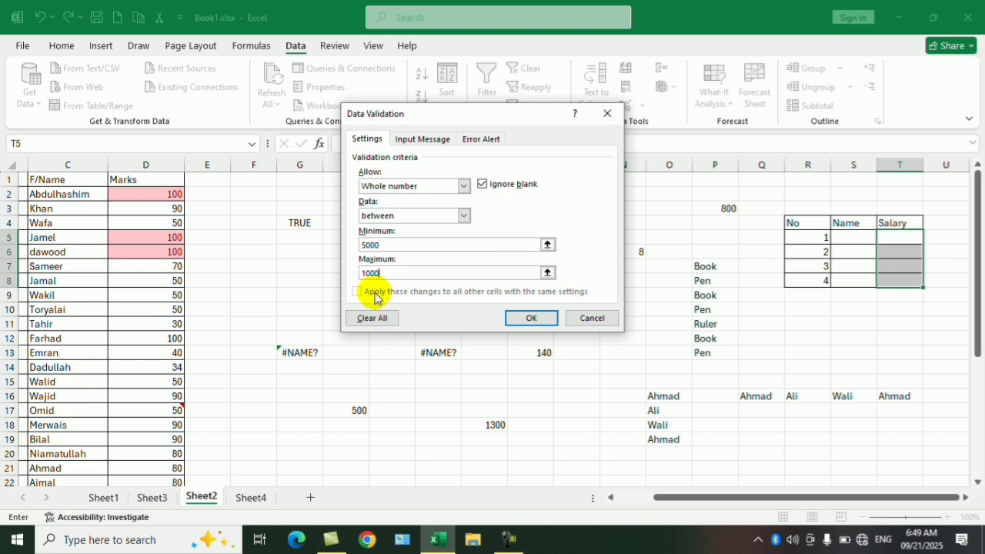
{"action": "type", "text": "0"}
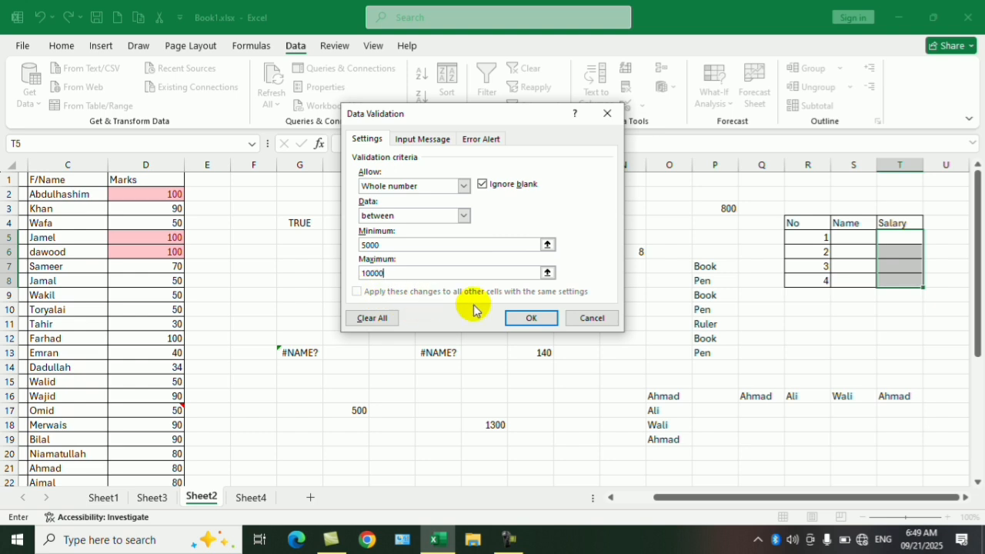
{"action": "left_click", "coordinate": [516, 316]}
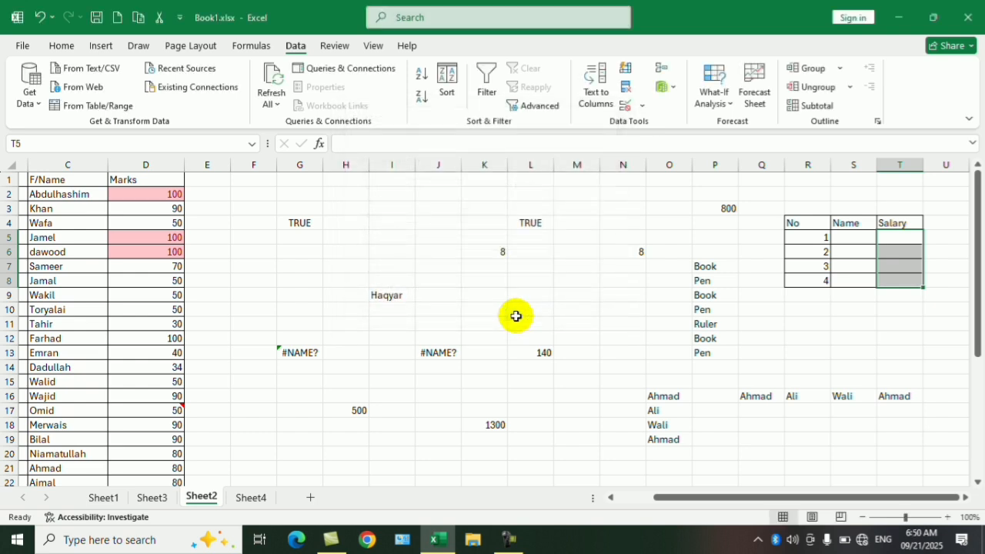
- Enter 6000 in the first Salary cell, T5
{"action": "left_click", "coordinate": [897, 340]}
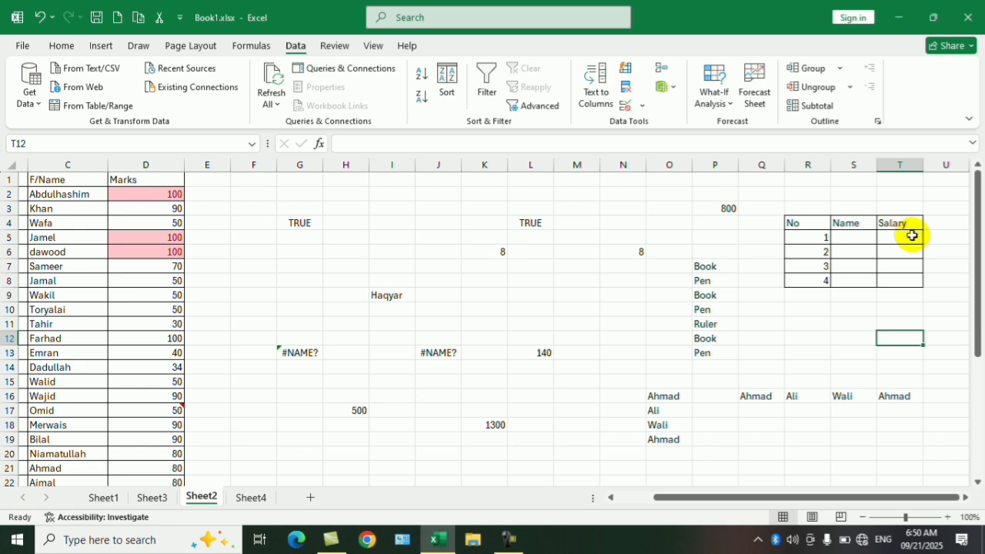
{"action": "left_click", "coordinate": [908, 238]}
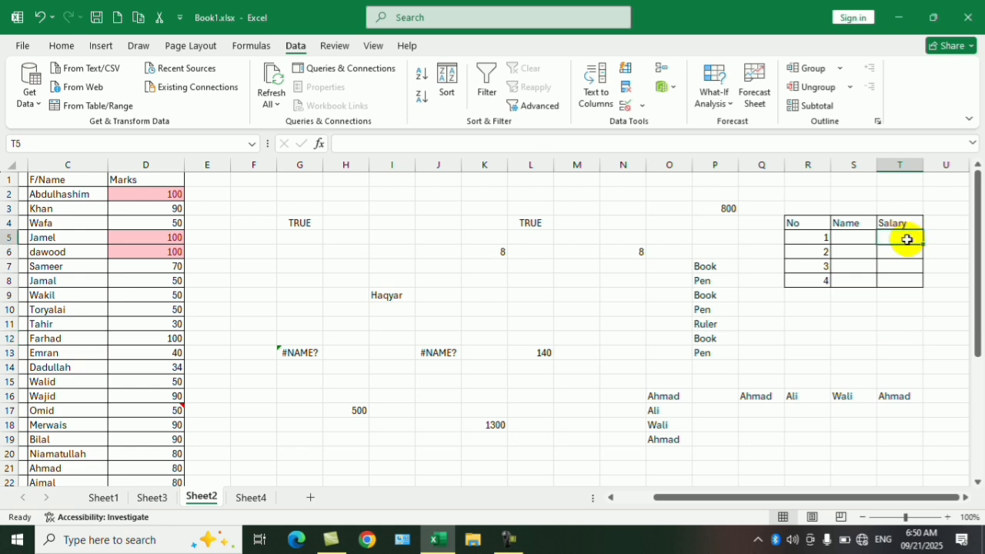
{"action": "type", "text": "6000"}
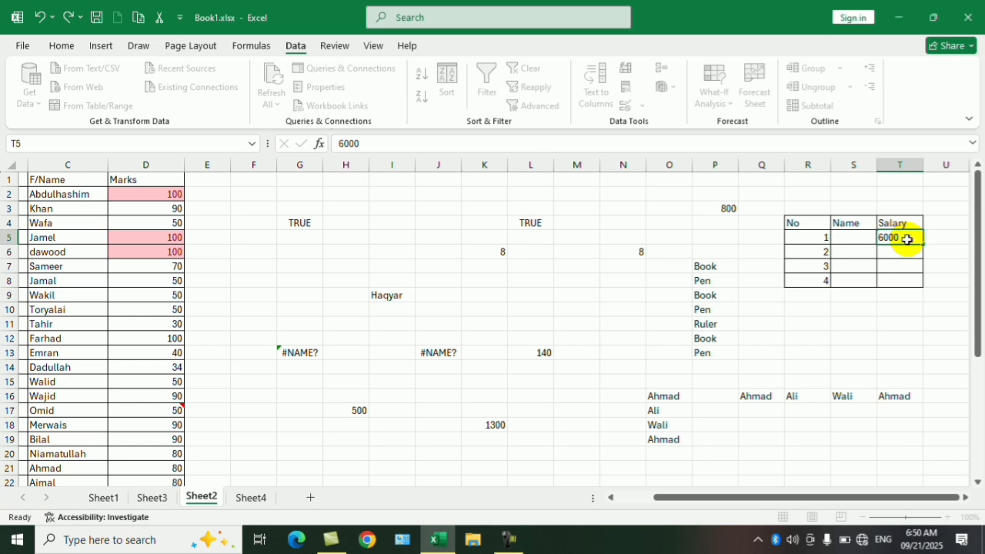
{"action": "key", "text": "Return"}
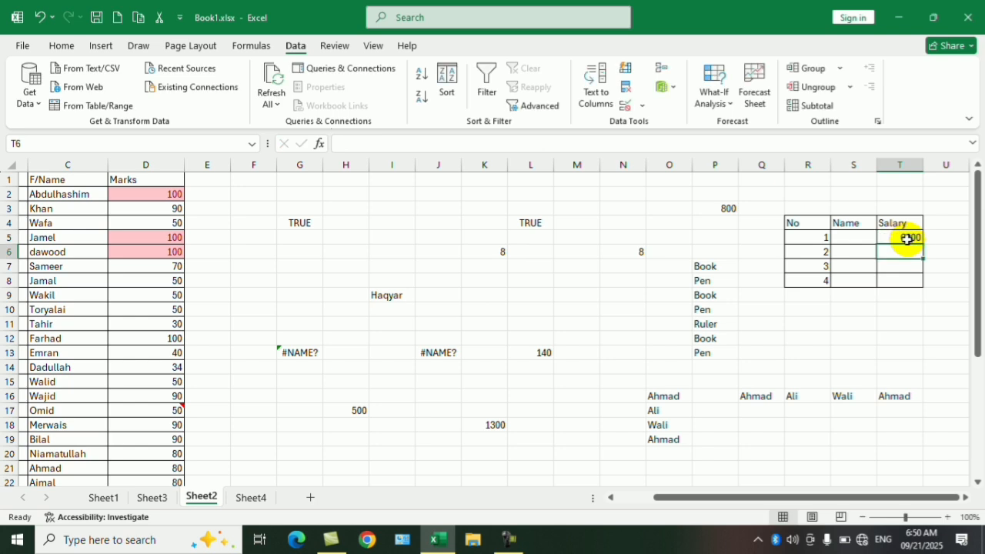
- Try to enter 4000 in the second Salary cell, T6, to test the validation rule
{"action": "type", "text": "40000"}
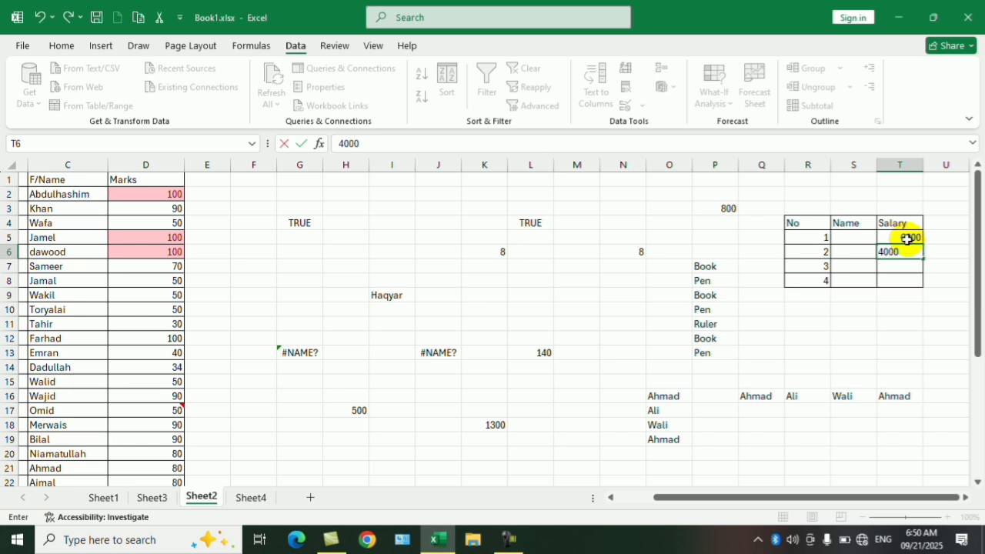
{"action": "key", "text": "Return"}
- Enter 10000 in the second Salary cell, T6
{"action": "key", "text": "Return"}
{"action": "type", "text": "10000"}
{"action": "key", "text": "Return"}
- Select all cells that have data validation using Go To Special, and clear the selection
{"action": "left_click", "coordinate": [392, 453]}
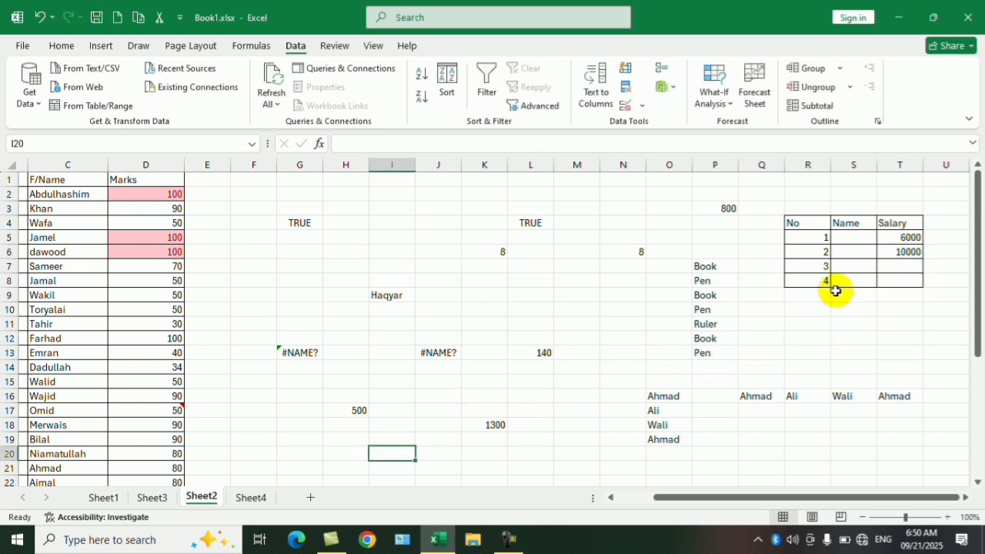
{"action": "key", "text": "ctrl+g"}
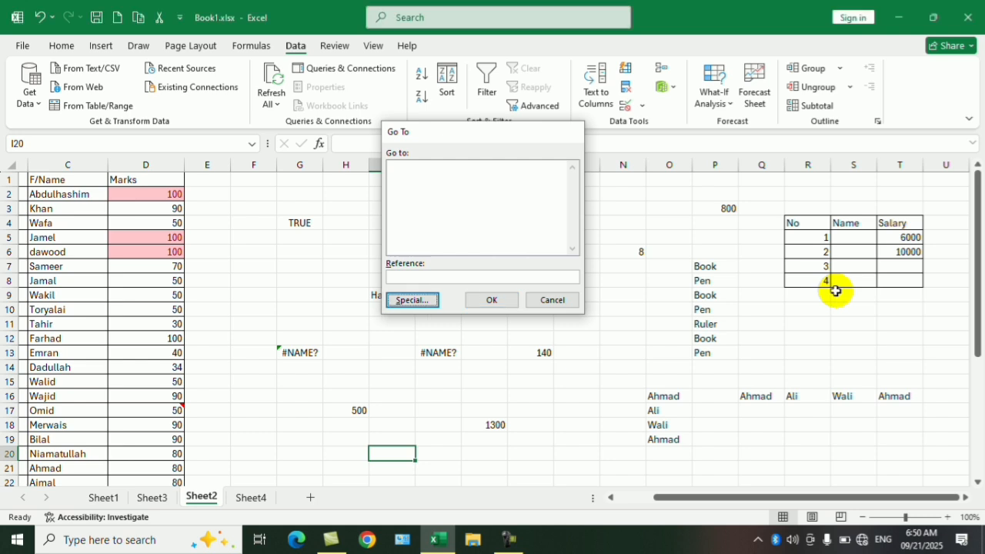
{"action": "key", "text": "alt+s"}
{"action": "left_click", "coordinate": [530, 269]}
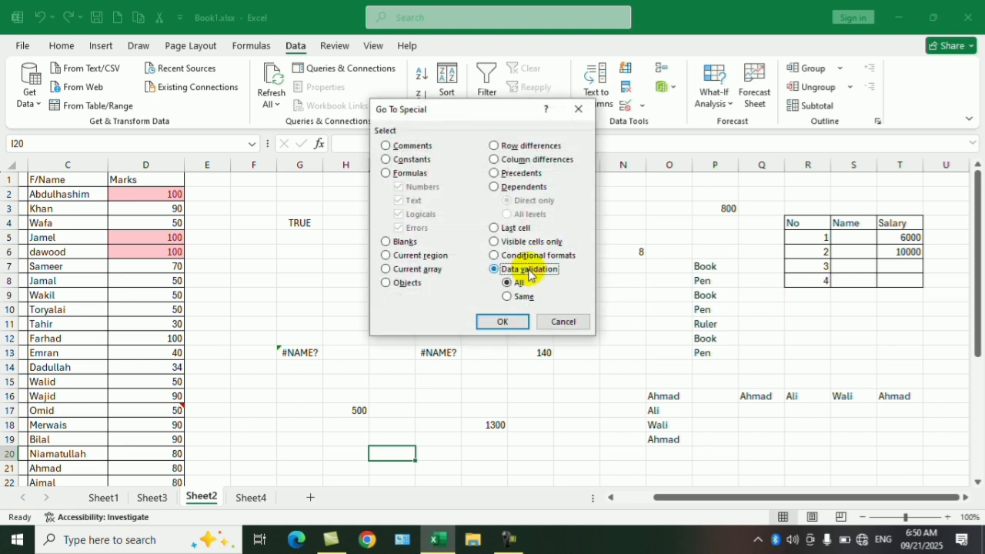
{"action": "left_click", "coordinate": [504, 323]}
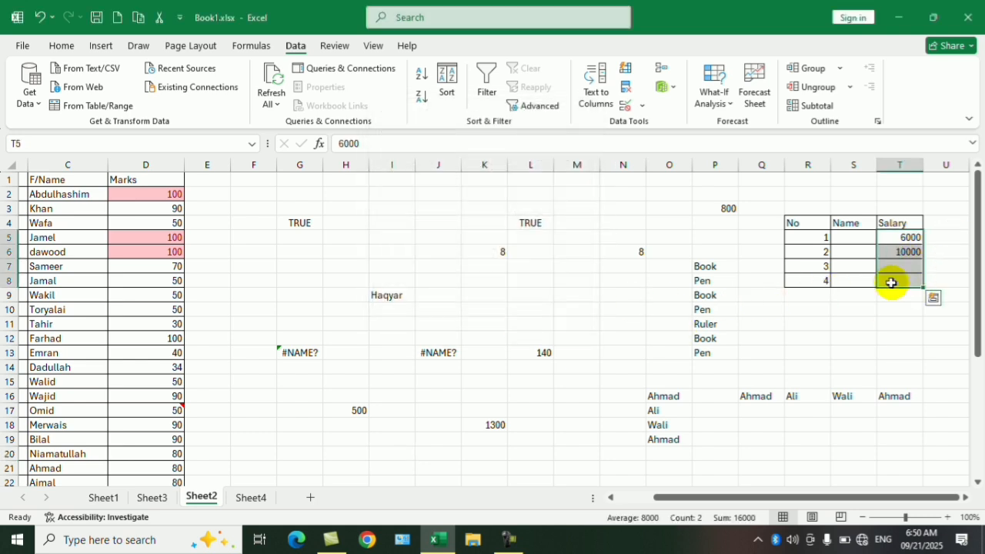
{"action": "left_click", "coordinate": [828, 339]}
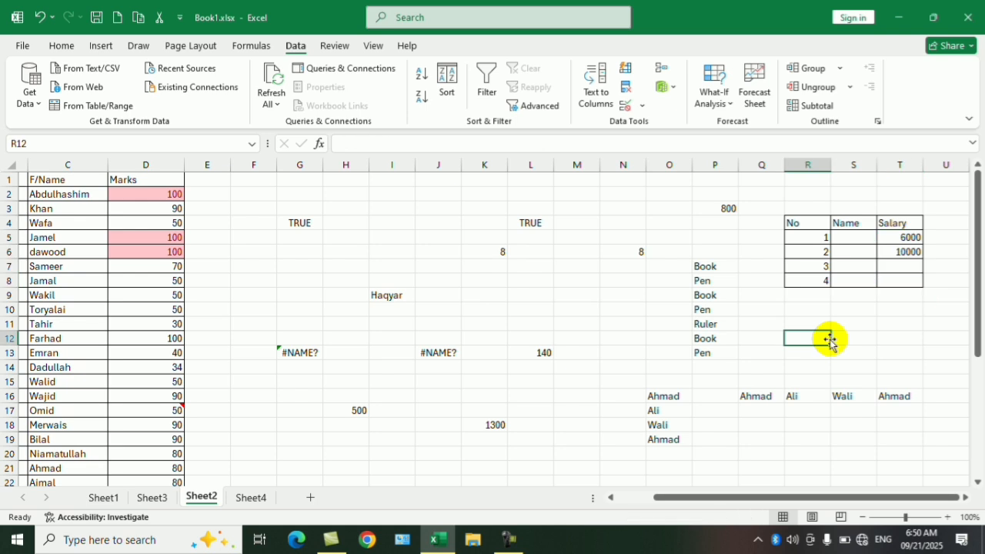
{"action": "left_click", "coordinate": [858, 308]}
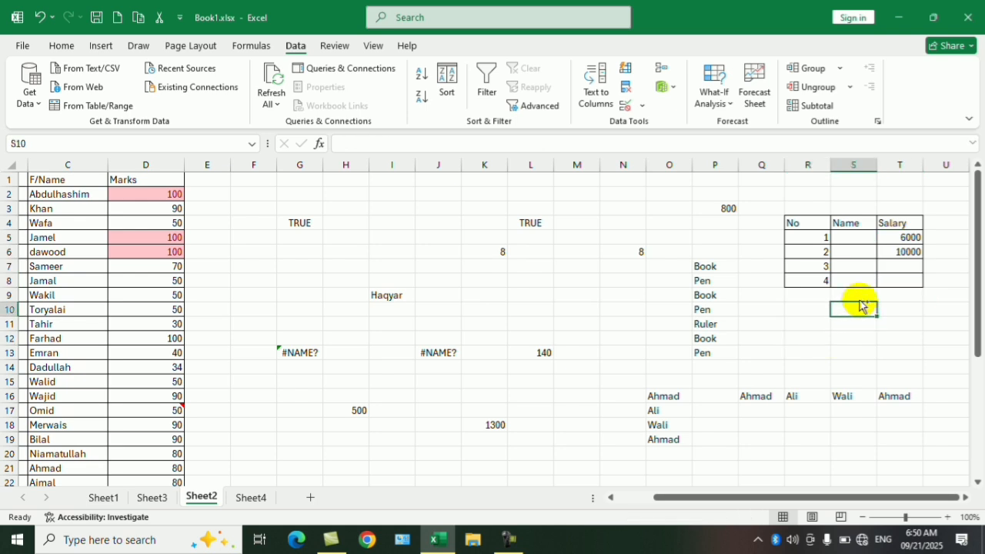
- Review the Go To Special options and the Find & Select commands without applying any of them
{"action": "key", "text": "ctrl+g"}
{"action": "key", "text": "alt+s"}
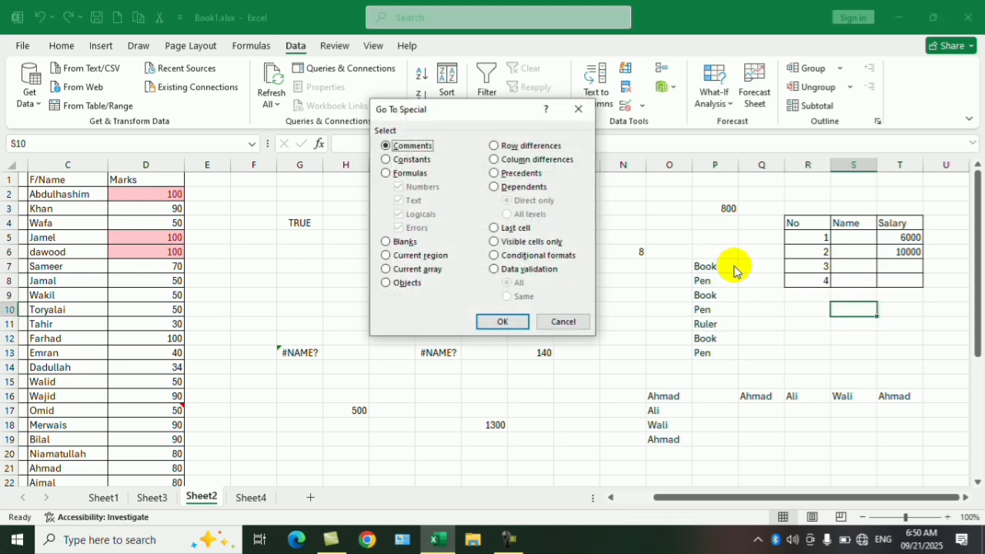
{"action": "left_click_drag", "start_coordinate": [477, 116], "coordinate": [523, 154]}
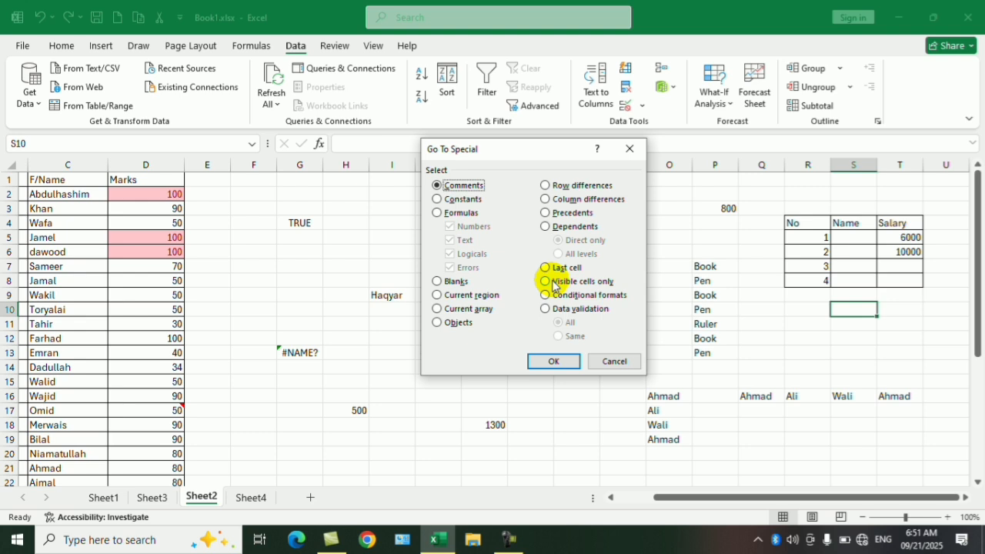
{"action": "left_click", "coordinate": [630, 149]}
{"action": "left_click", "coordinate": [61, 45]}
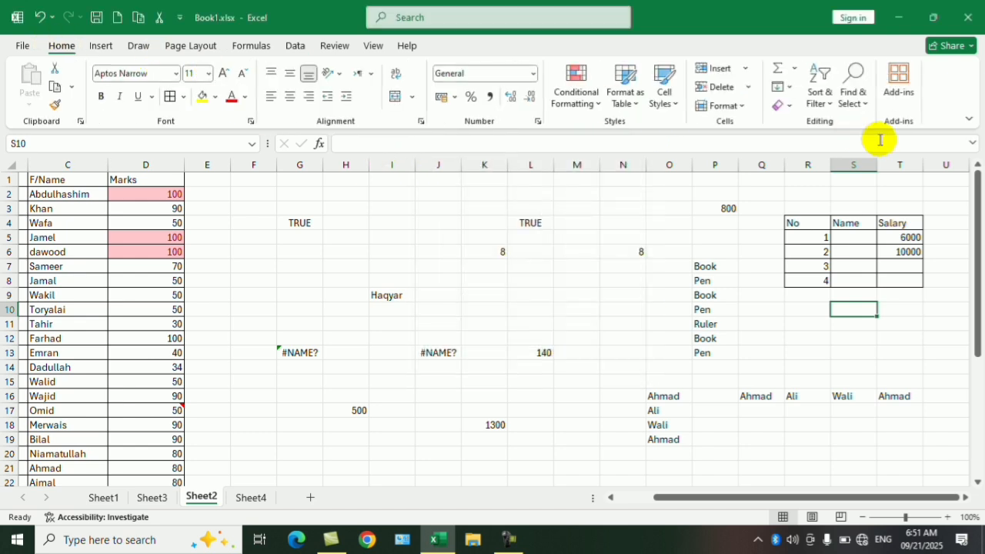
{"action": "left_click", "coordinate": [852, 92]}
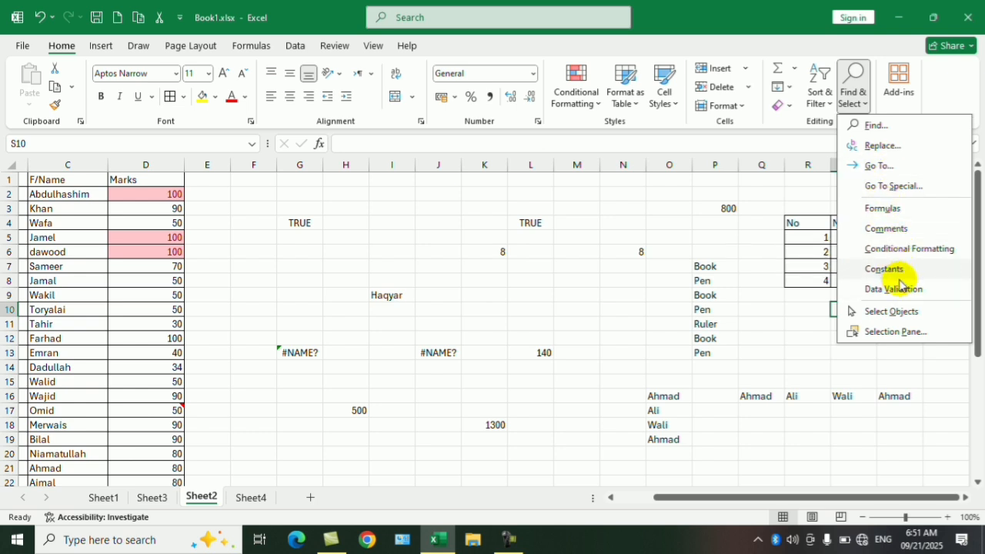
{"action": "left_click", "coordinate": [572, 248]}
{"action": "left_click", "coordinate": [481, 239]}
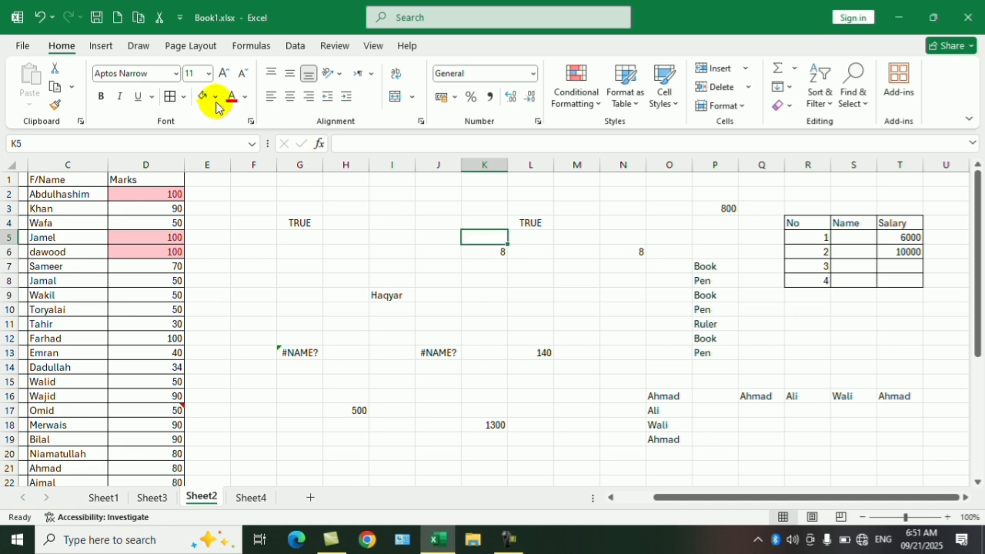
- Draw a heart shape about 1.13" high and 1.14" wide over columns G to I, between rows 4 and 9
{"action": "left_click", "coordinate": [100, 45]}
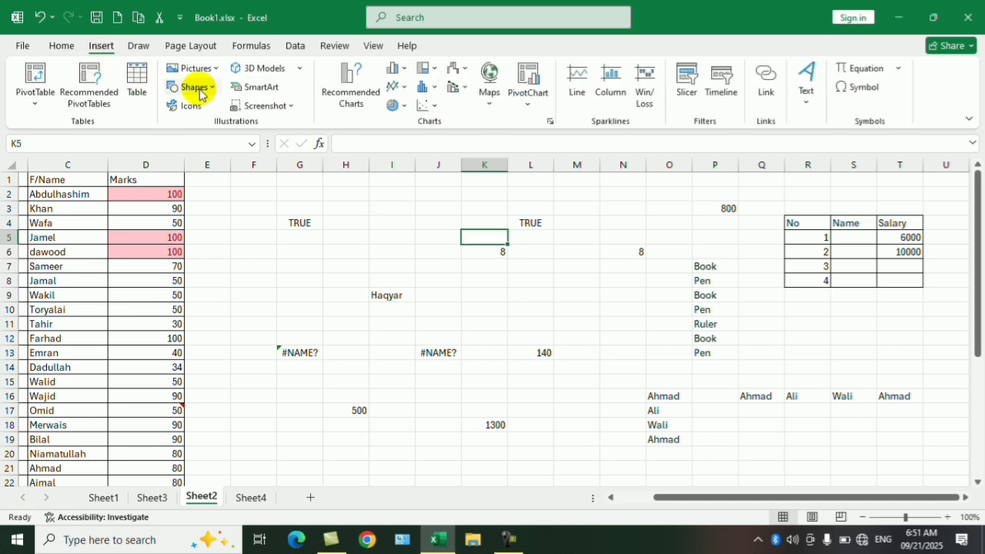
{"action": "left_click", "coordinate": [195, 87]}
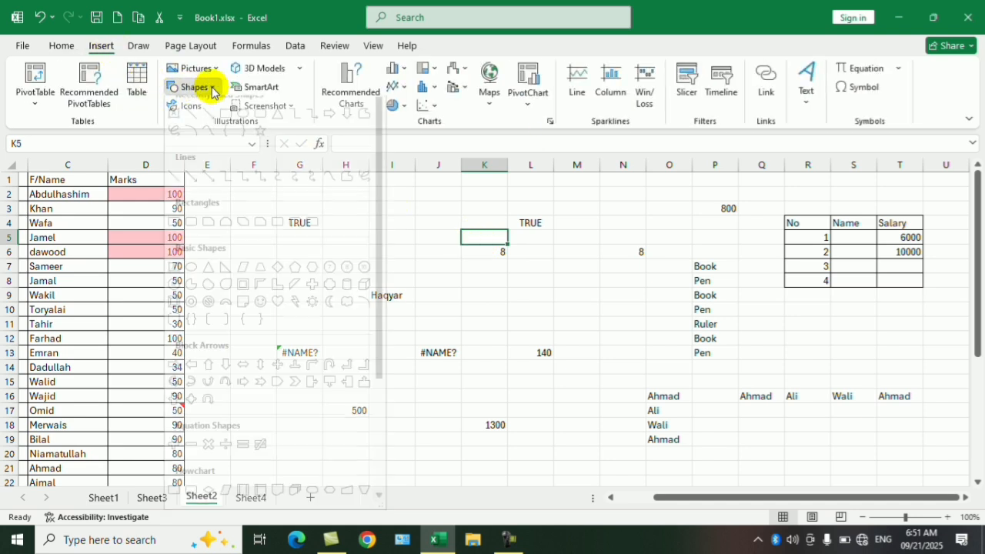
{"action": "left_click", "coordinate": [279, 314]}
{"action": "left_click_drag", "start_coordinate": [298, 218], "coordinate": [377, 296]}
{"action": "left_click_drag", "start_coordinate": [424, 248], "coordinate": [506, 330]}
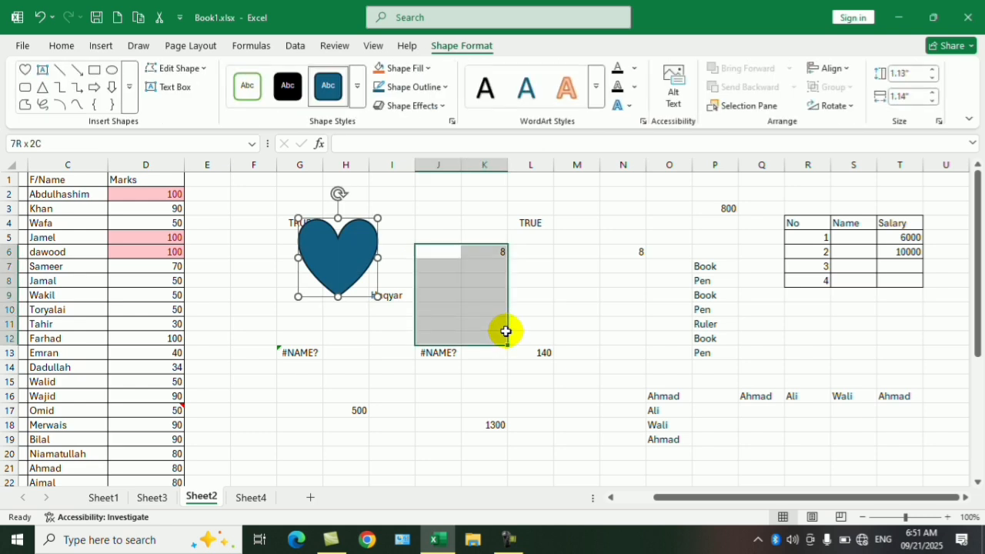
- Duplicate the heart shape five times and spread the copies over columns J to P
{"action": "left_click", "coordinate": [338, 250]}
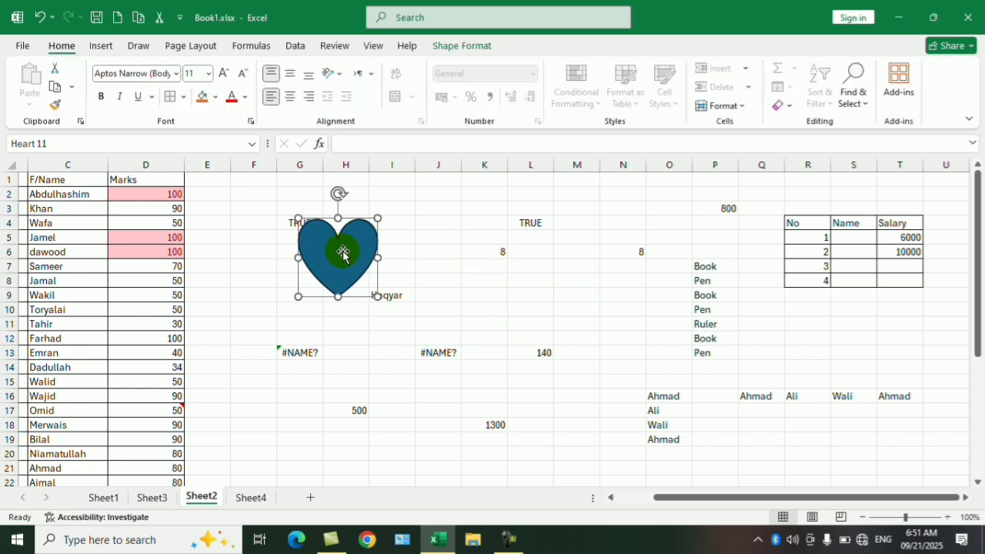
{"action": "left_click_drag", "start_coordinate": [343, 254], "coordinate": [506, 362]}
- Turn on Select Objects and select several of the hearts one at a time
{"action": "left_click", "coordinate": [858, 98]}
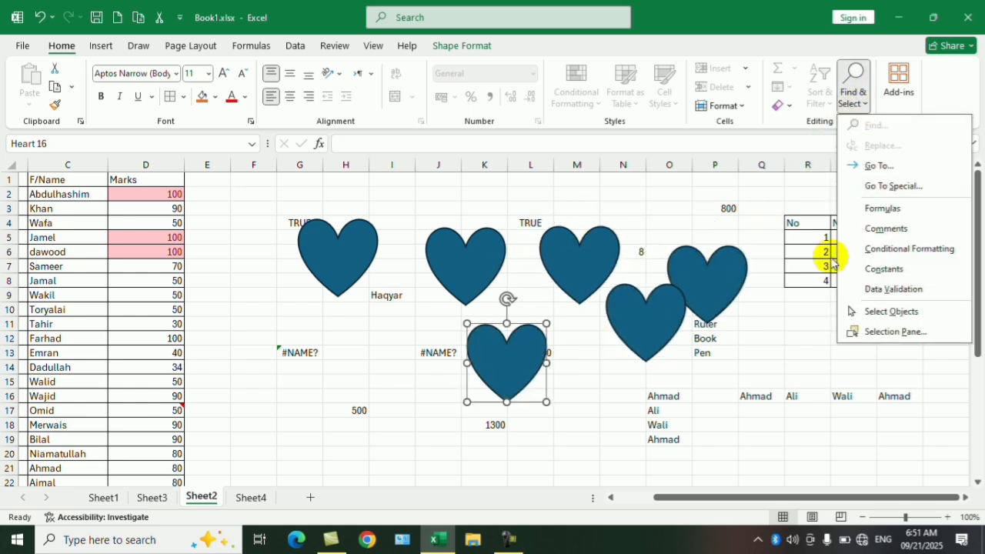
{"action": "left_click", "coordinate": [890, 311]}
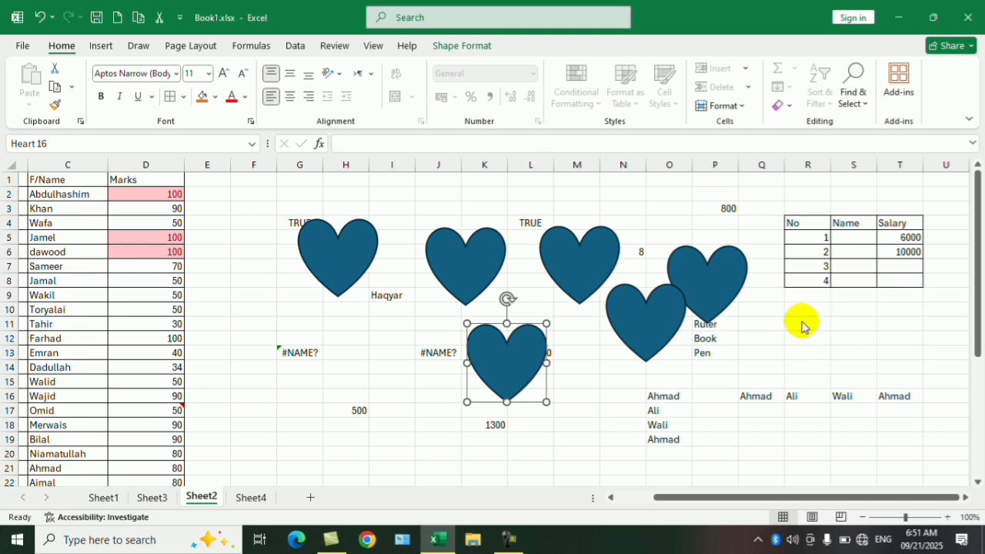
{"action": "left_click", "coordinate": [824, 330]}
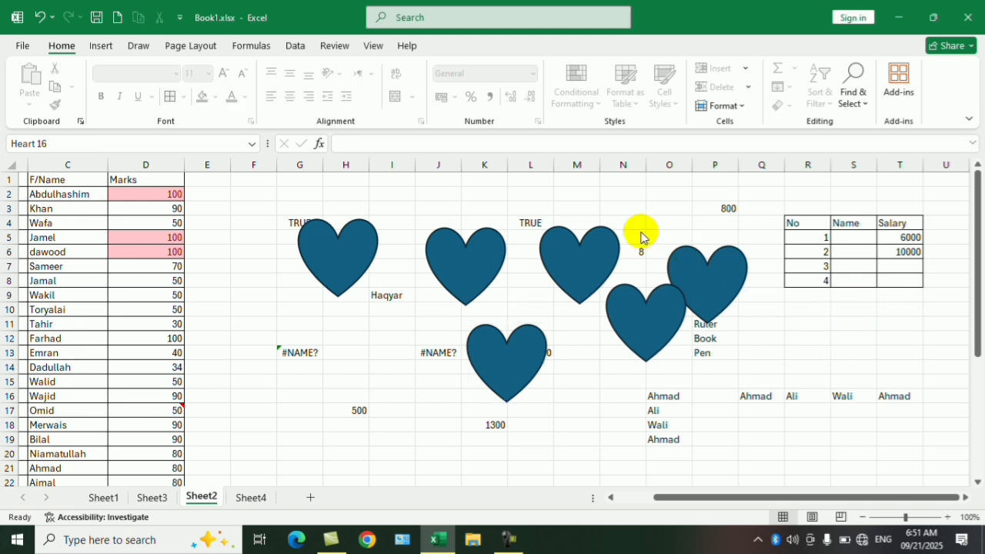
{"action": "left_click", "coordinate": [600, 258]}
{"action": "left_click", "coordinate": [452, 253]}
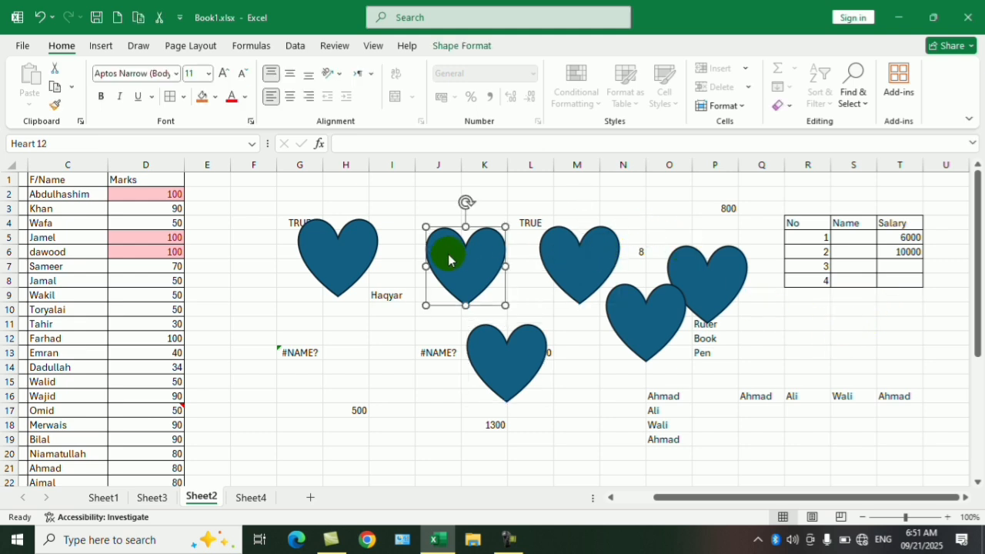
{"action": "left_click", "coordinate": [285, 242]}
{"action": "left_click", "coordinate": [357, 257]}
- Try to select cells in the F/Name and Marks columns while Select Objects is active
{"action": "left_click", "coordinate": [143, 233]}
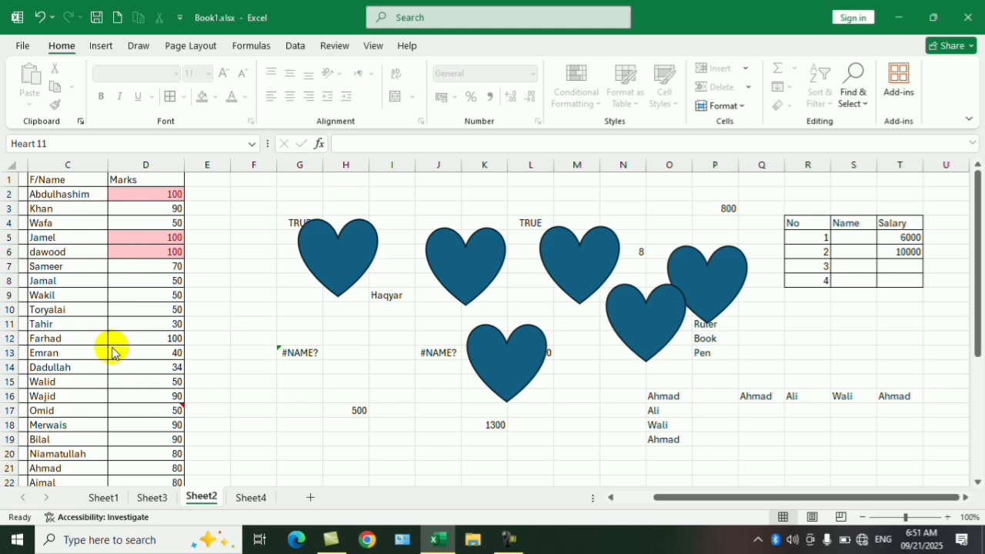
{"action": "left_click_drag", "start_coordinate": [143, 204], "coordinate": [68, 416]}
{"action": "left_click_drag", "start_coordinate": [157, 254], "coordinate": [96, 433]}
{"action": "left_click_drag", "start_coordinate": [117, 217], "coordinate": [332, 429]}
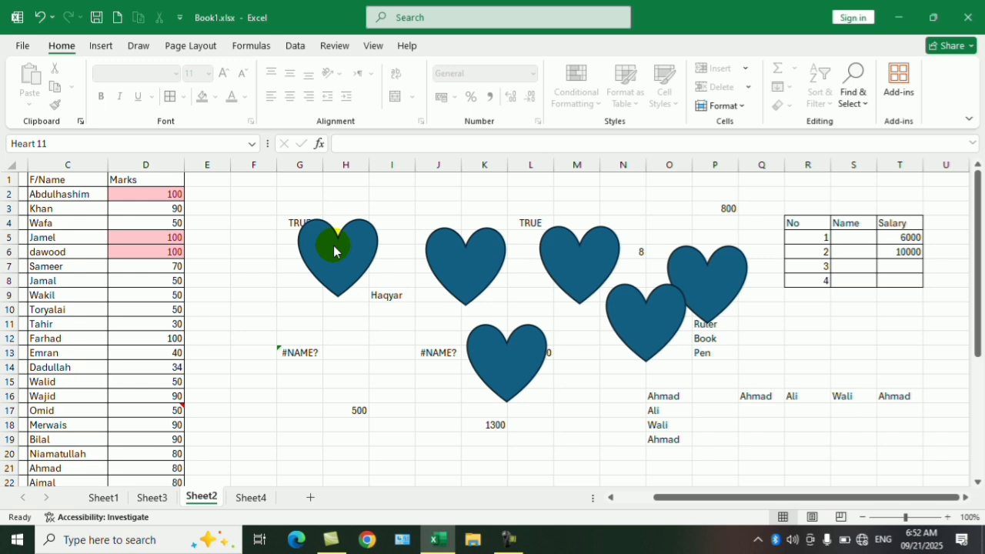
- Move the first heart over columns I and J, and select the other hearts in the upper group one by one
{"action": "left_click_drag", "start_coordinate": [333, 247], "coordinate": [438, 277]}
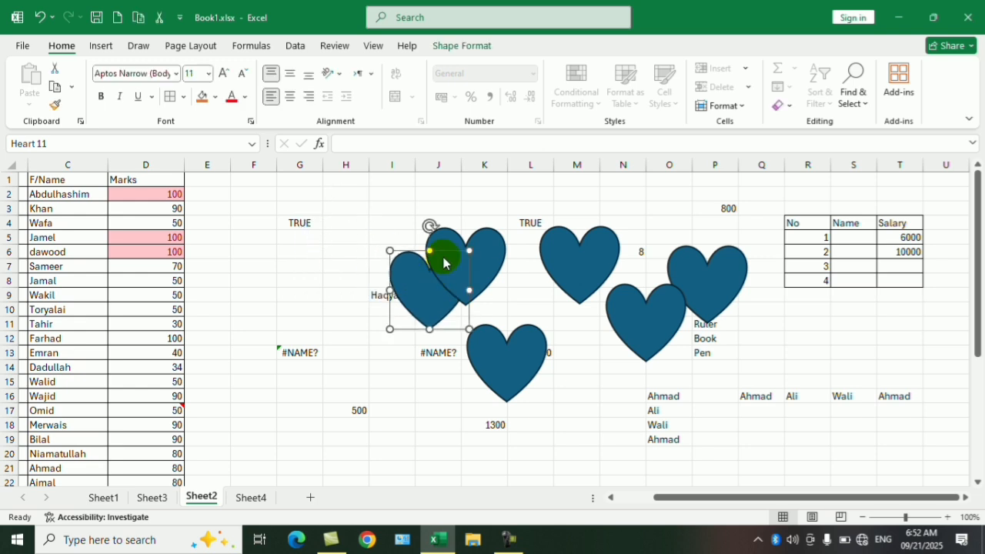
{"action": "left_click", "coordinate": [443, 262]}
{"action": "left_click", "coordinate": [567, 257]}
{"action": "left_click", "coordinate": [635, 300]}
{"action": "left_click", "coordinate": [704, 275]}
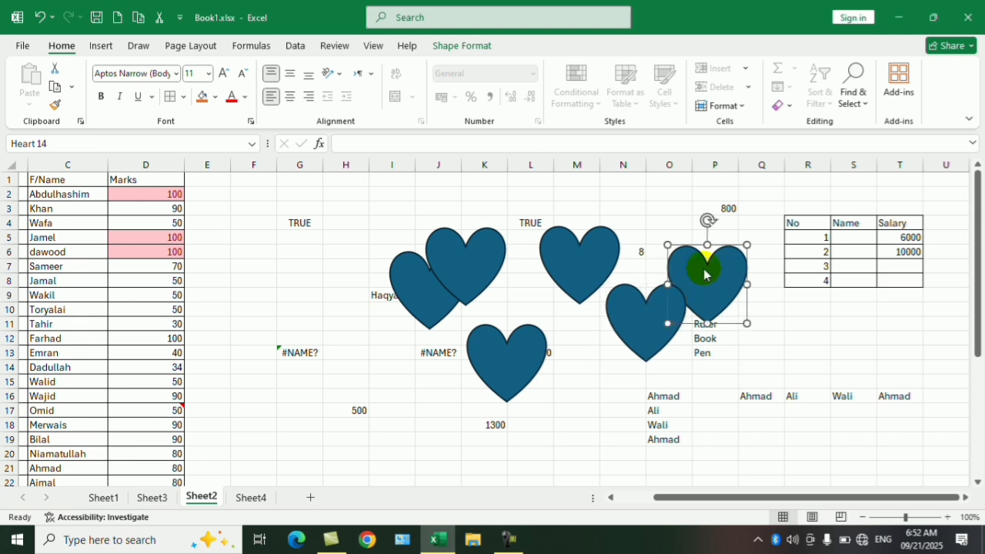
- Check the Select Objects command and try again to select a block of cells in columns C and D
{"action": "left_click", "coordinate": [852, 81]}
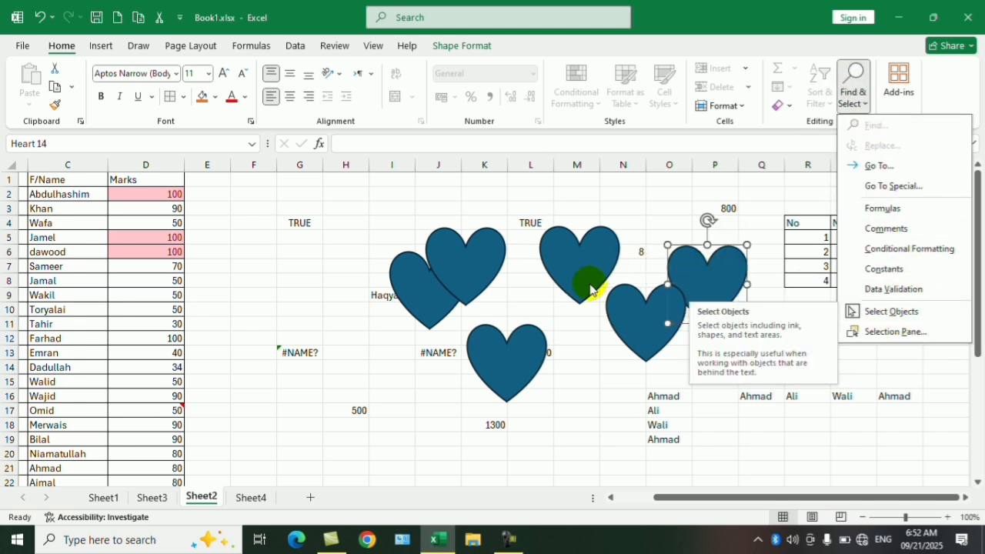
{"action": "left_click", "coordinate": [869, 310]}
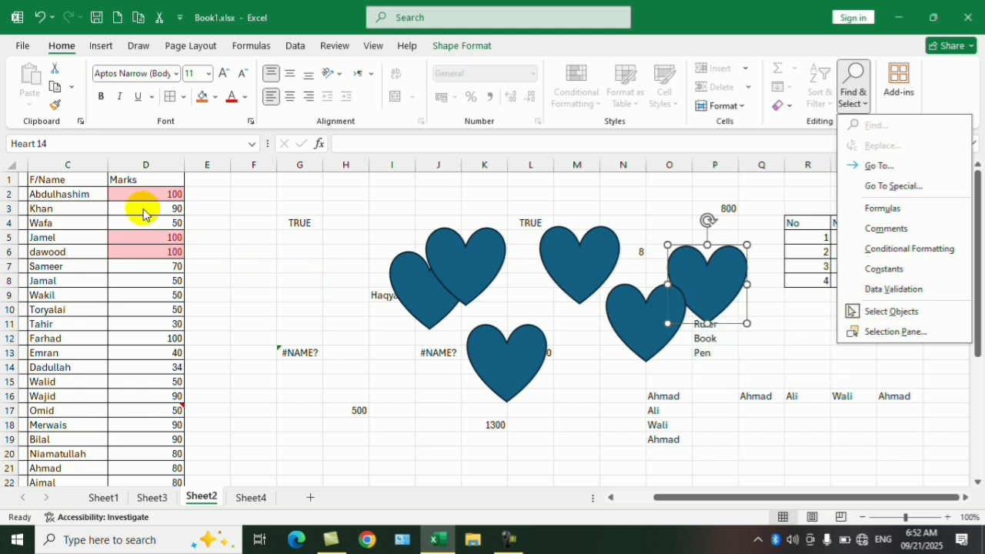
{"action": "left_click_drag", "start_coordinate": [145, 210], "coordinate": [66, 420]}
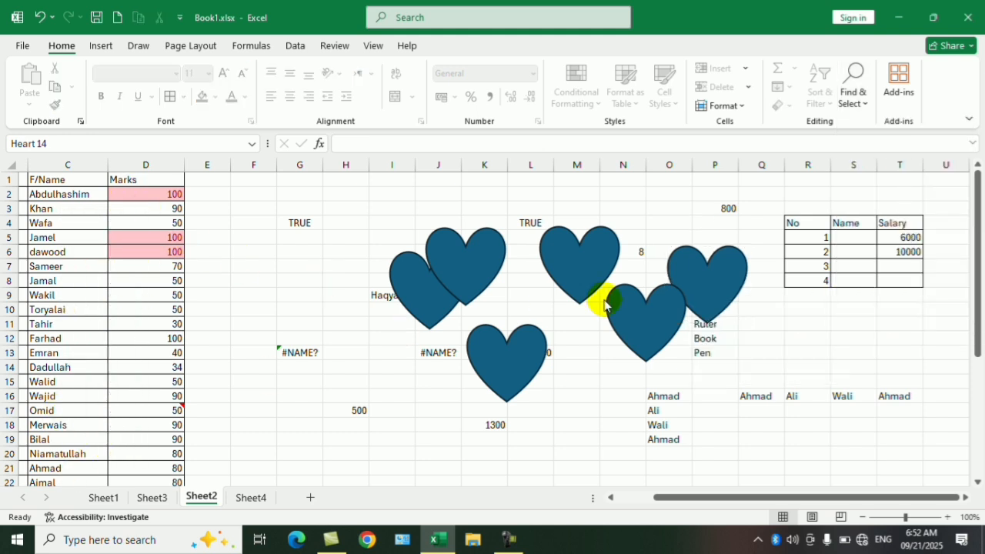
- Turn off Select Objects and select the Marks cells D2:D11
{"action": "left_click", "coordinate": [851, 103]}
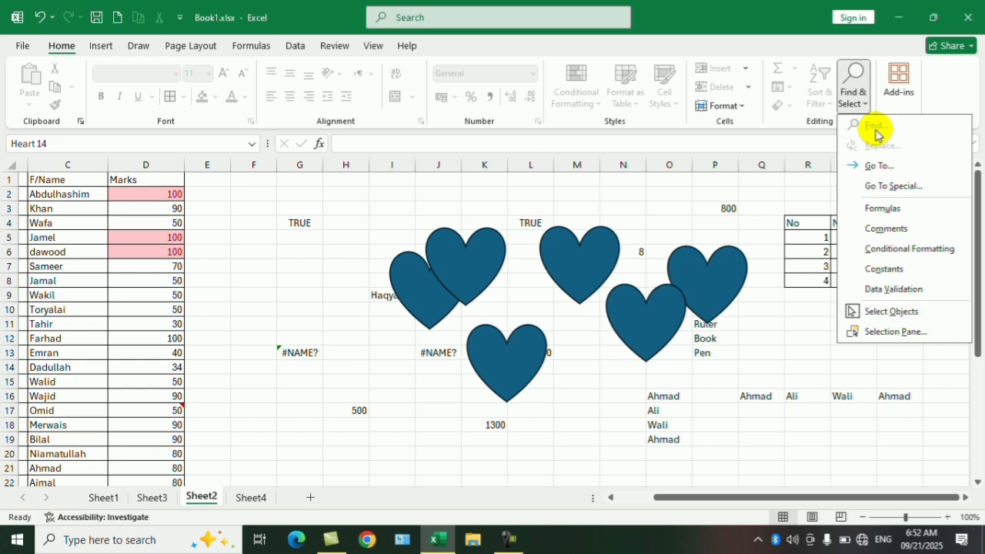
{"action": "left_click", "coordinate": [900, 313]}
{"action": "left_click_drag", "start_coordinate": [158, 197], "coordinate": [123, 327]}
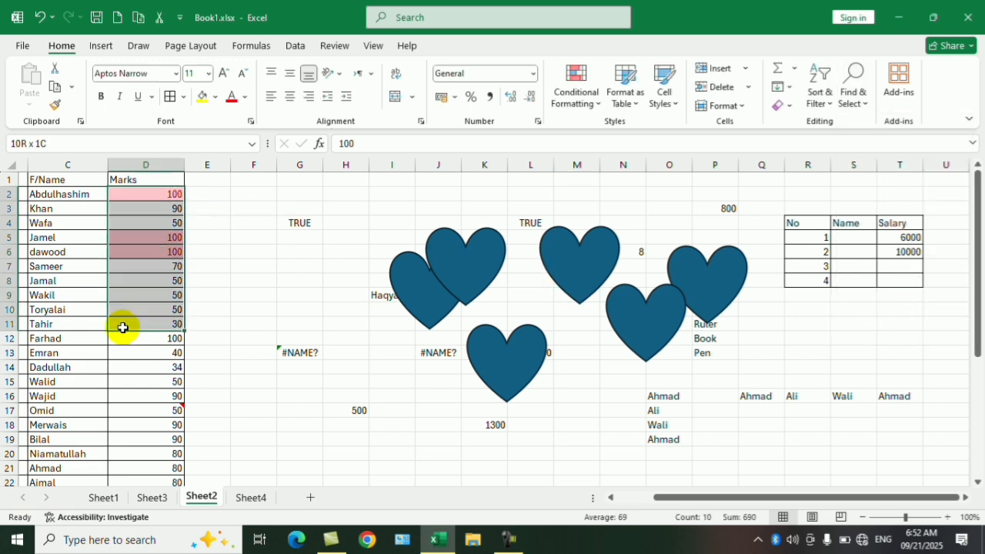
- Move the heart over columns J and K to columns L and M, rows 10 to 14, and select cell R11
{"action": "left_click_drag", "start_coordinate": [334, 239], "coordinate": [390, 386]}
{"action": "left_click_drag", "start_coordinate": [467, 267], "coordinate": [549, 339]}
{"action": "left_click", "coordinate": [677, 351]}
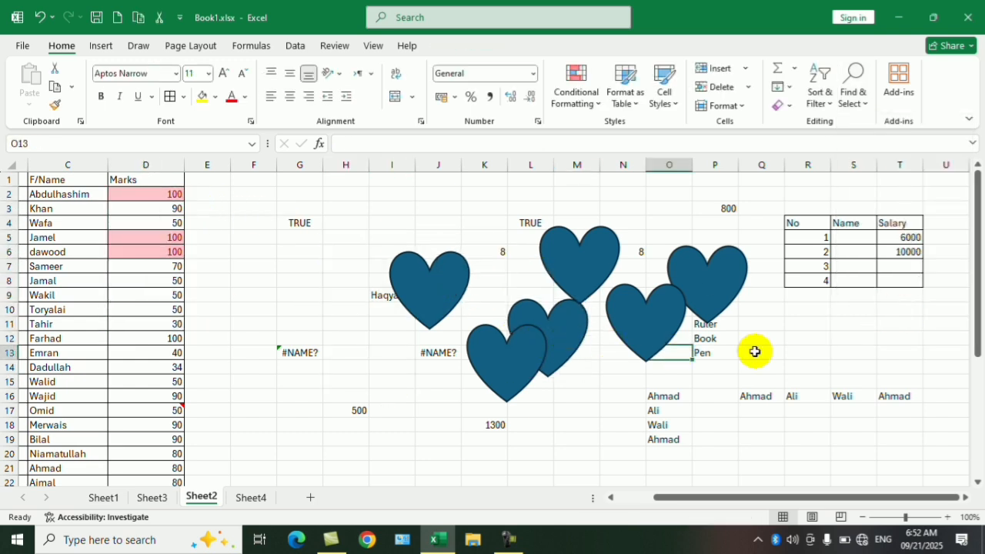
{"action": "left_click", "coordinate": [787, 324]}
- Open the Selection Pane, show Comment 1 on the sheet, and hide it again
{"action": "left_click", "coordinate": [853, 88]}
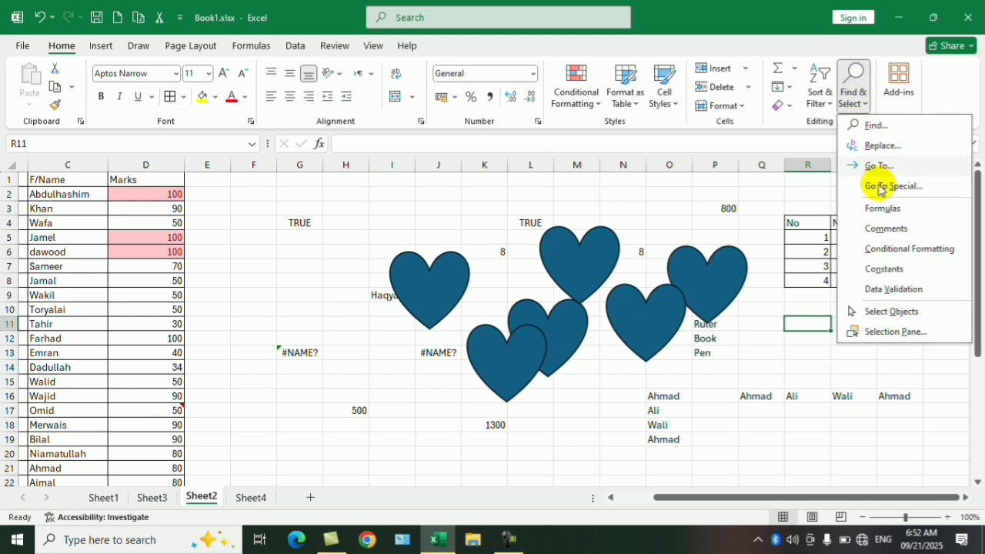
{"action": "left_click", "coordinate": [894, 332]}
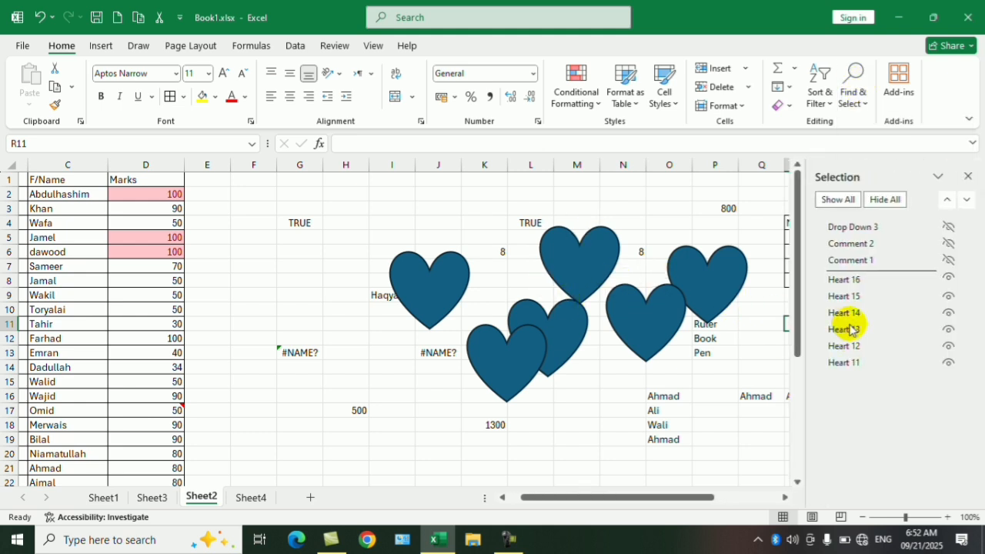
{"action": "left_click", "coordinate": [949, 262]}
{"action": "left_click", "coordinate": [948, 262]}
{"action": "left_click", "coordinate": [949, 262]}
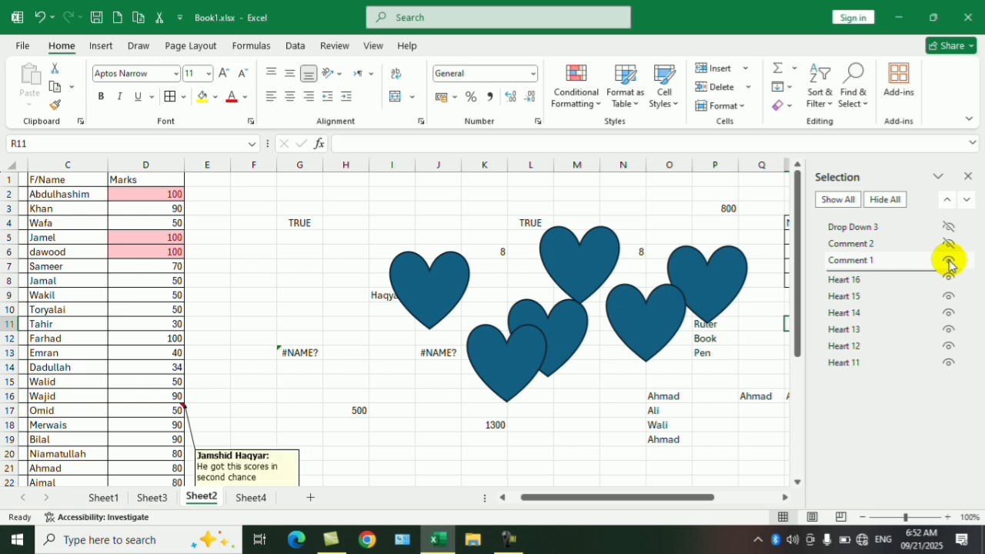
{"action": "left_click", "coordinate": [949, 263]}
- Hide Heart 15, 14, 13, 12 and 11 individually, and show Heart 12, 13 and 14 again
{"action": "left_click", "coordinate": [951, 297]}
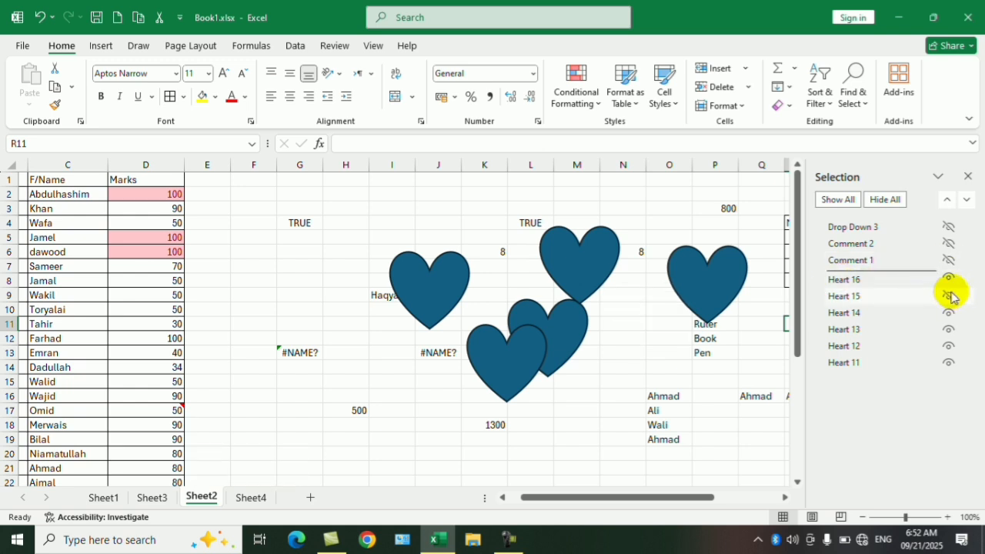
{"action": "left_click", "coordinate": [949, 312]}
{"action": "left_click", "coordinate": [948, 329]}
{"action": "left_click", "coordinate": [948, 346]}
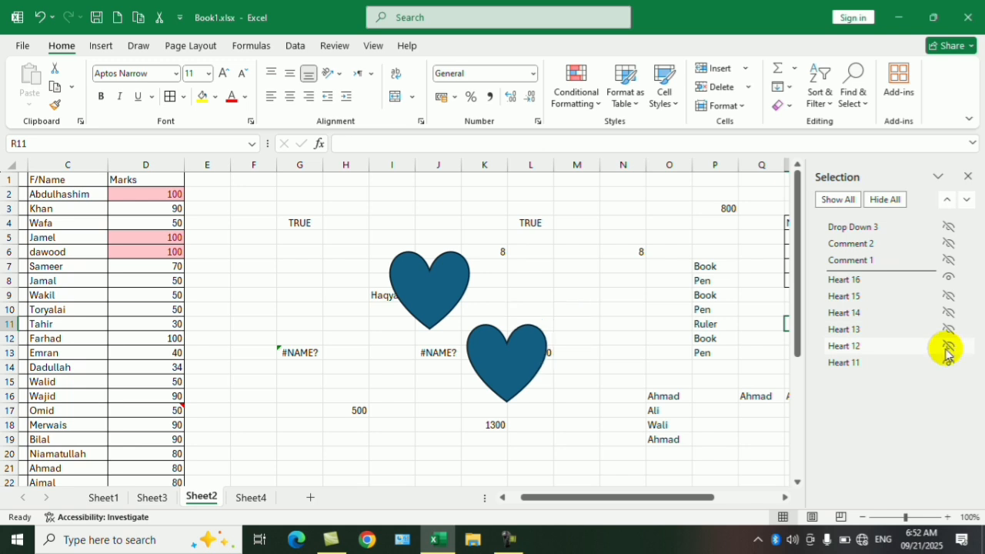
{"action": "left_click", "coordinate": [949, 363]}
{"action": "left_click", "coordinate": [949, 343]}
{"action": "left_click", "coordinate": [949, 329]}
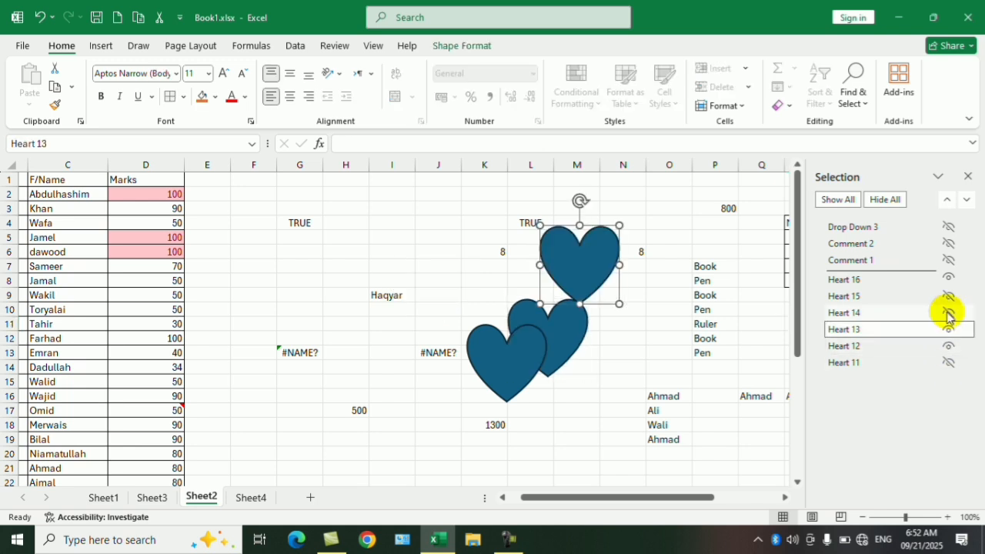
{"action": "left_click", "coordinate": [949, 312]}
- Hide all objects on the sheet at once, and show them all again
{"action": "left_click", "coordinate": [886, 200]}
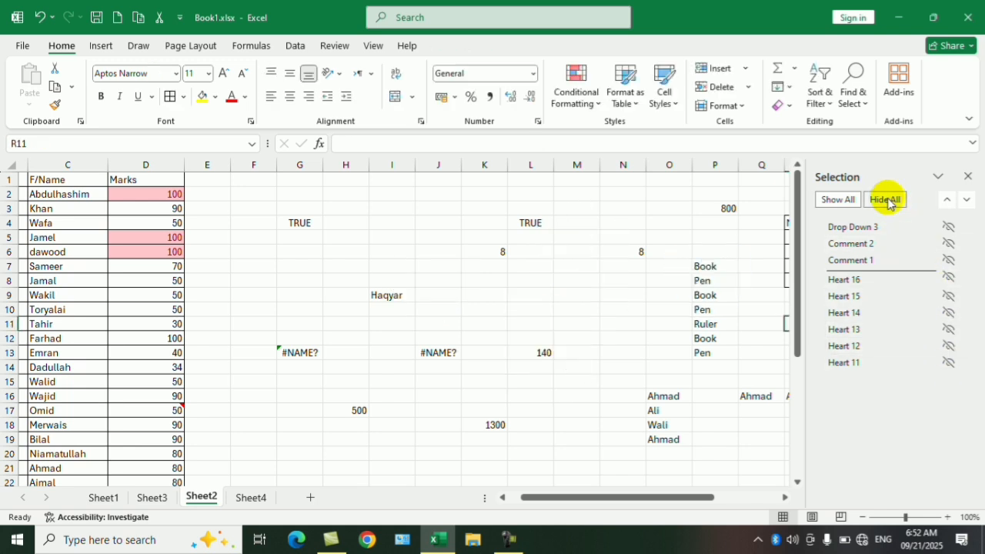
{"action": "left_click", "coordinate": [839, 200]}
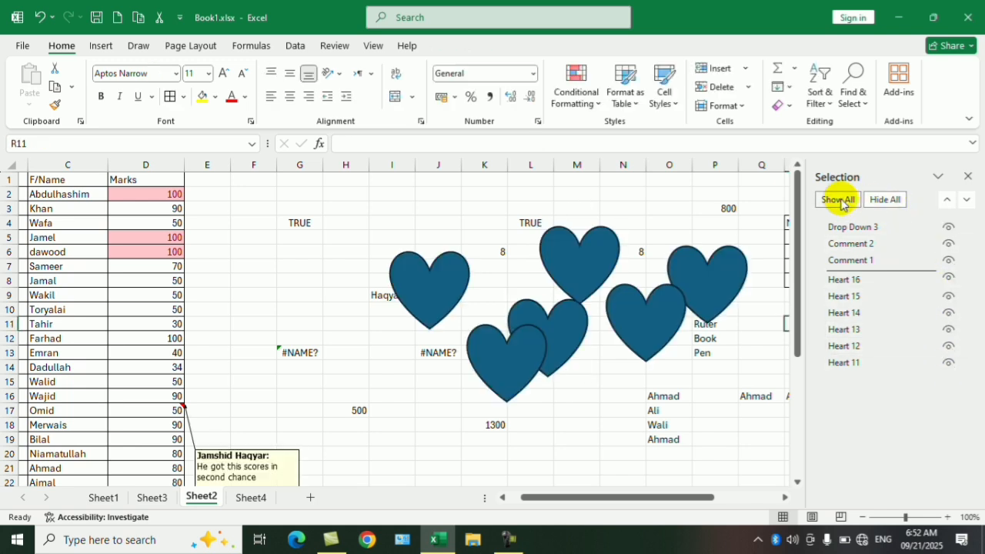
- Move Heart 16 three places down in the object order, below Heart 13, and close the Selection Pane
{"action": "left_click", "coordinate": [847, 278]}
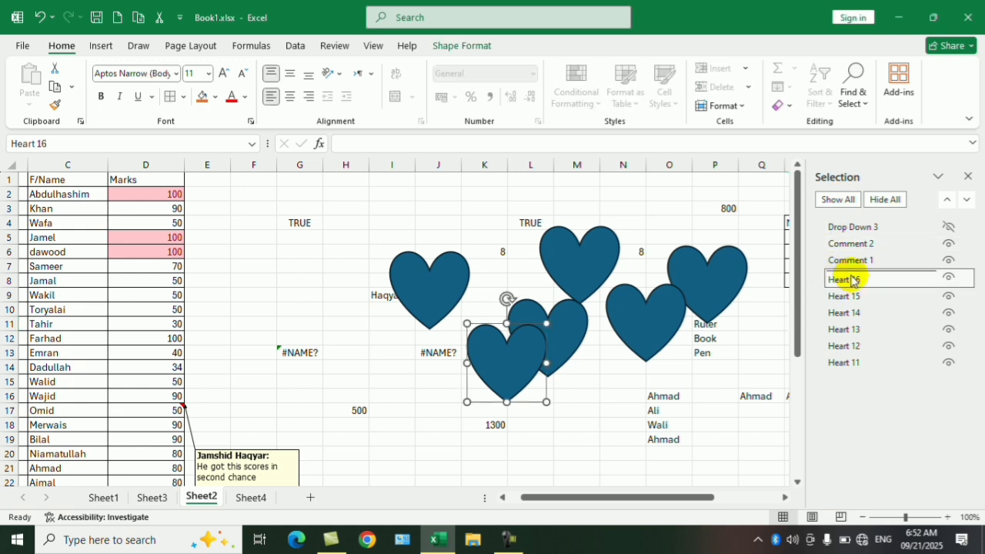
{"action": "left_click", "coordinate": [967, 200]}
{"action": "left_click", "coordinate": [967, 201]}
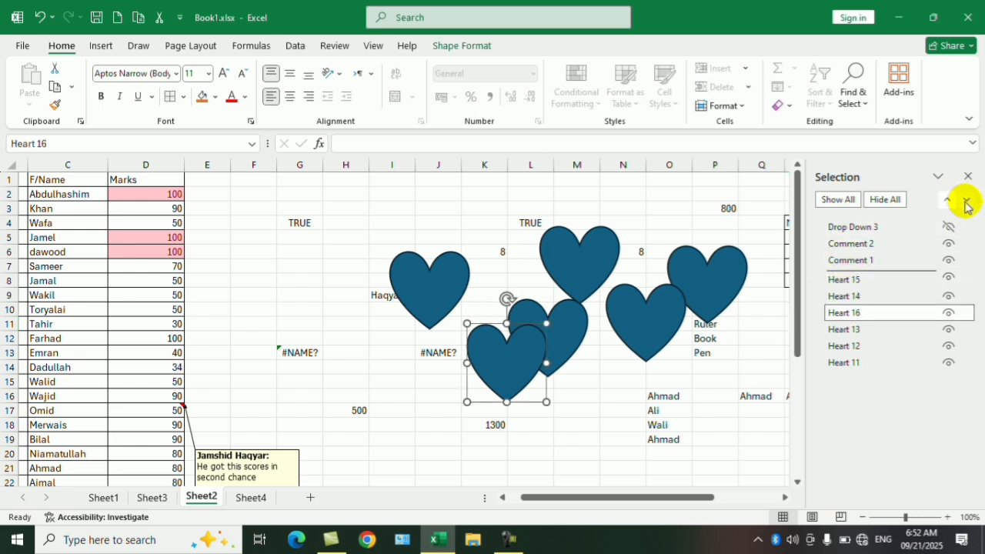
{"action": "left_click", "coordinate": [966, 201]}
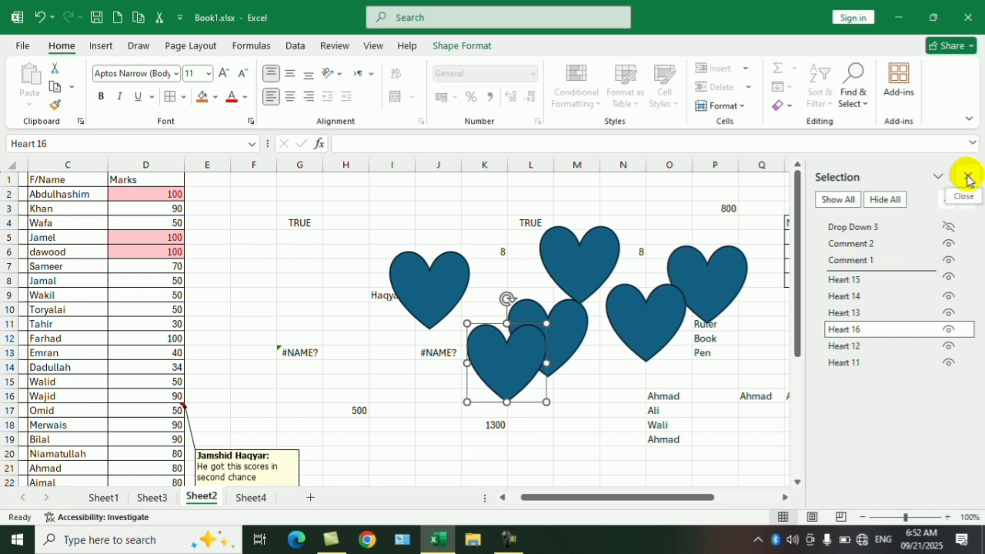
{"action": "left_click", "coordinate": [967, 179]}
{"action": "left_click", "coordinate": [854, 97]}
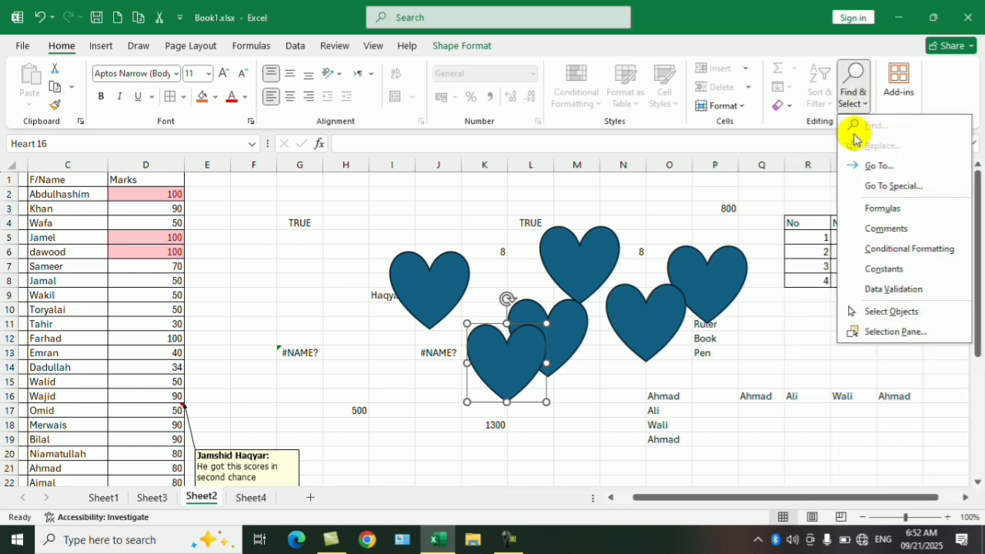
{"action": "key", "text": "Escape"}
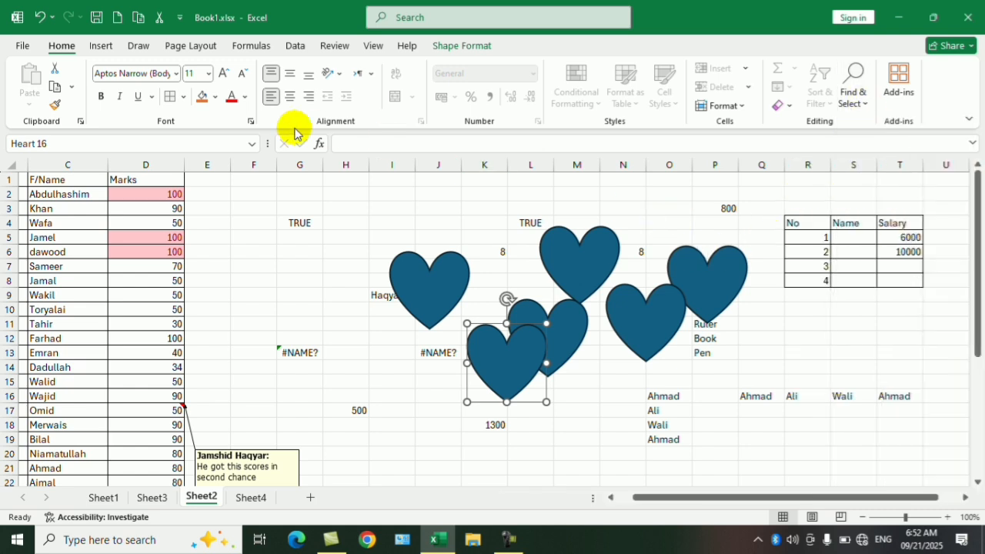
- Draw an oval about 1.48" high and 0.98" wide over columns F and G, between rows 3 and 10
{"action": "left_click", "coordinate": [99, 47]}
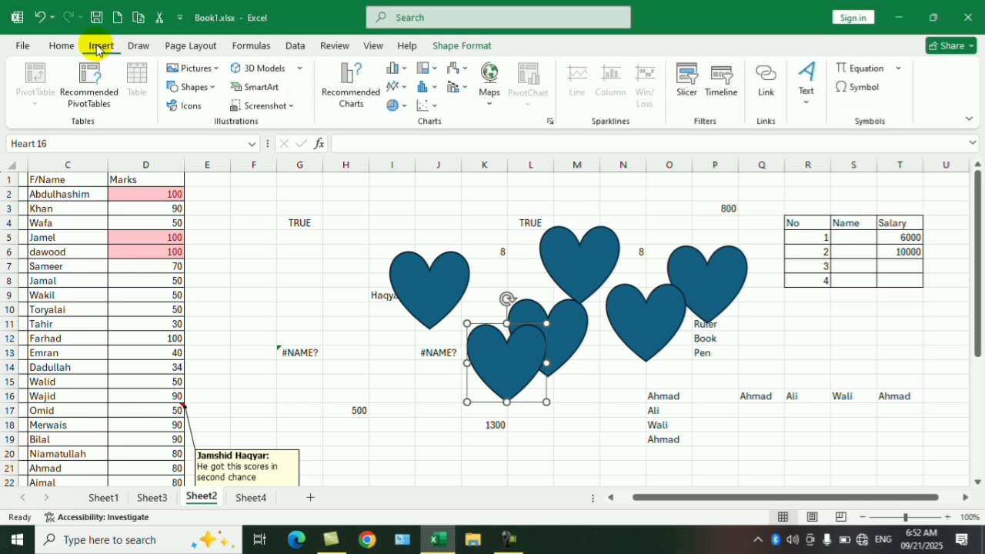
{"action": "left_click", "coordinate": [206, 88]}
{"action": "left_click", "coordinate": [260, 125]}
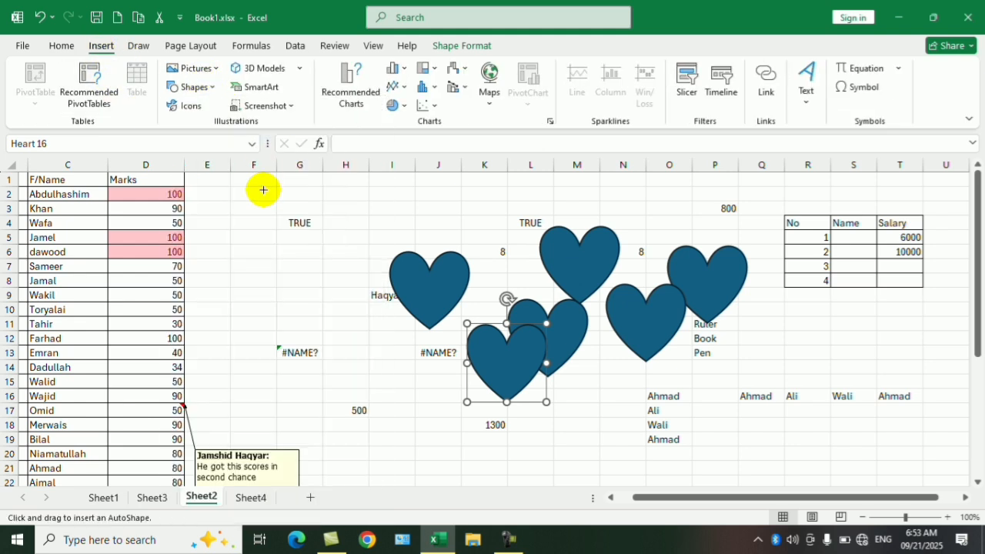
{"action": "left_click_drag", "start_coordinate": [246, 209], "coordinate": [314, 313]}
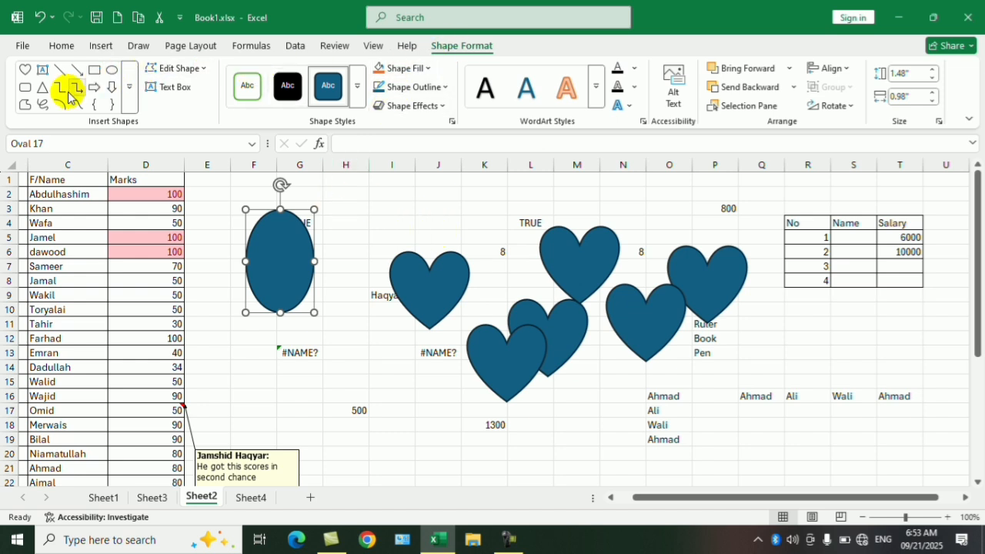
- Edit the oval's points, pulling its right, upper and left points outward to about 1.7" high and 1.75" wide
{"action": "left_click", "coordinate": [205, 71]}
{"action": "left_click", "coordinate": [192, 110]}
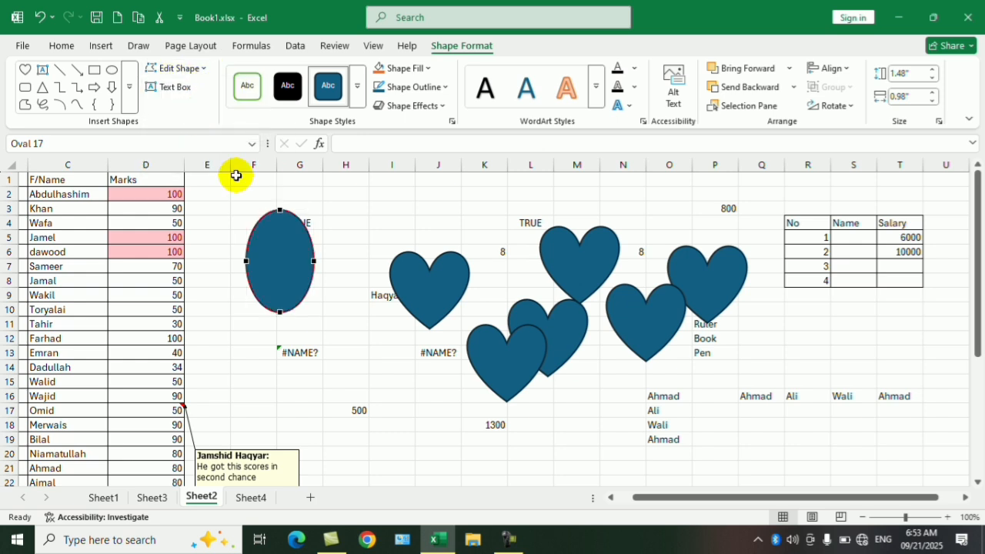
{"action": "left_click_drag", "start_coordinate": [334, 260], "coordinate": [346, 259]}
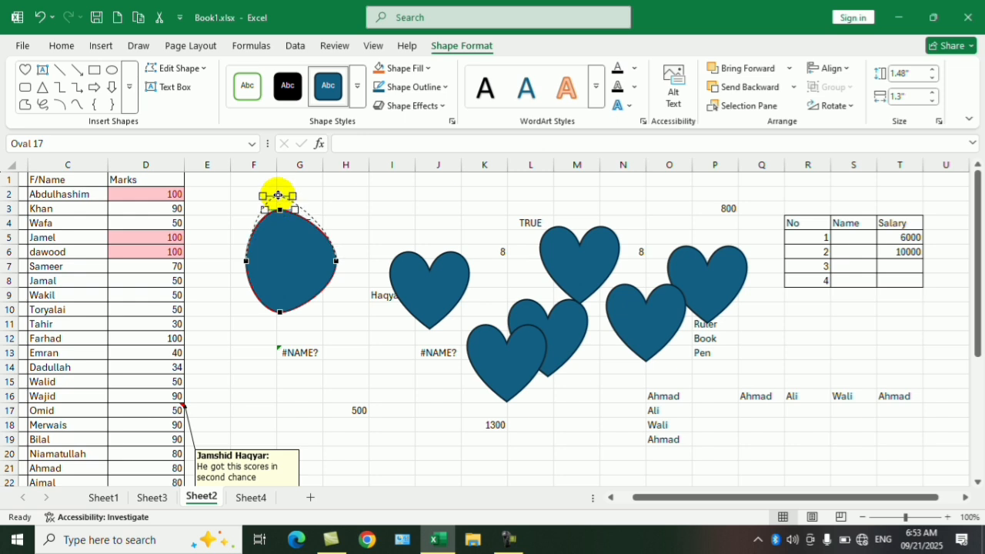
{"action": "left_click_drag", "start_coordinate": [278, 195], "coordinate": [277, 193]}
{"action": "left_click_drag", "start_coordinate": [246, 262], "coordinate": [214, 267]}
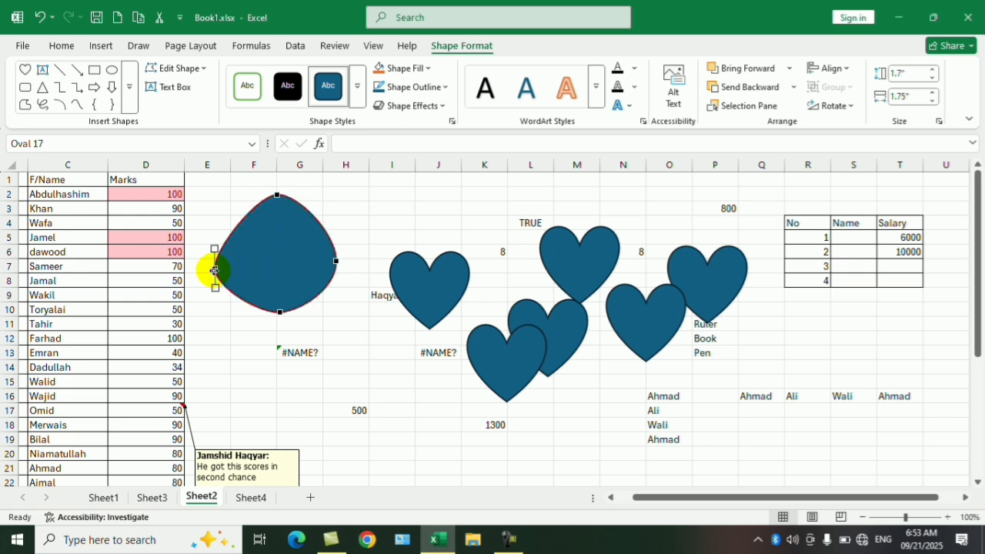
- Insert a text box about 1.01" high and 1.69" wide reading "sgdfgsafgsgfs", and move it over columns J to L, rows 9 to 13
{"action": "left_click", "coordinate": [174, 89]}
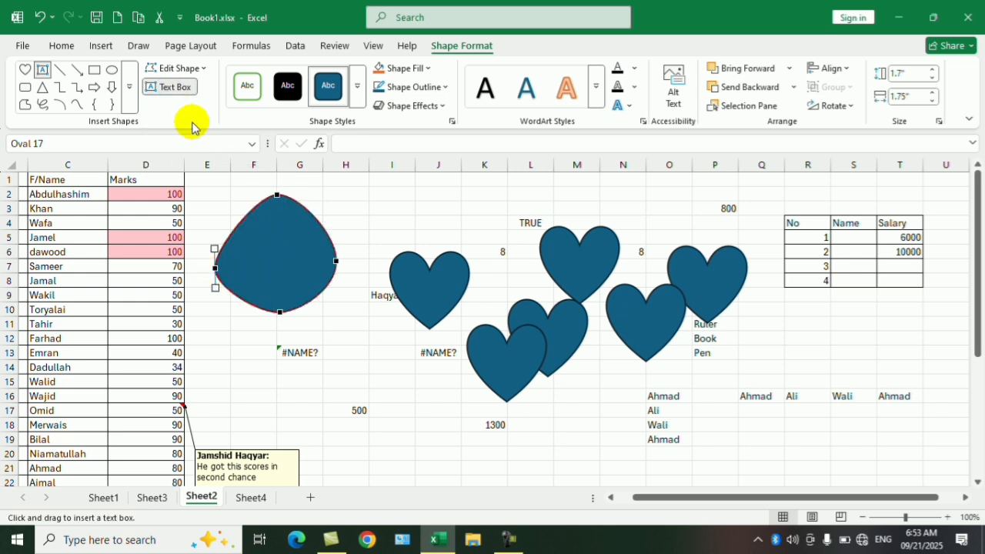
{"action": "left_click_drag", "start_coordinate": [326, 339], "coordinate": [444, 410]}
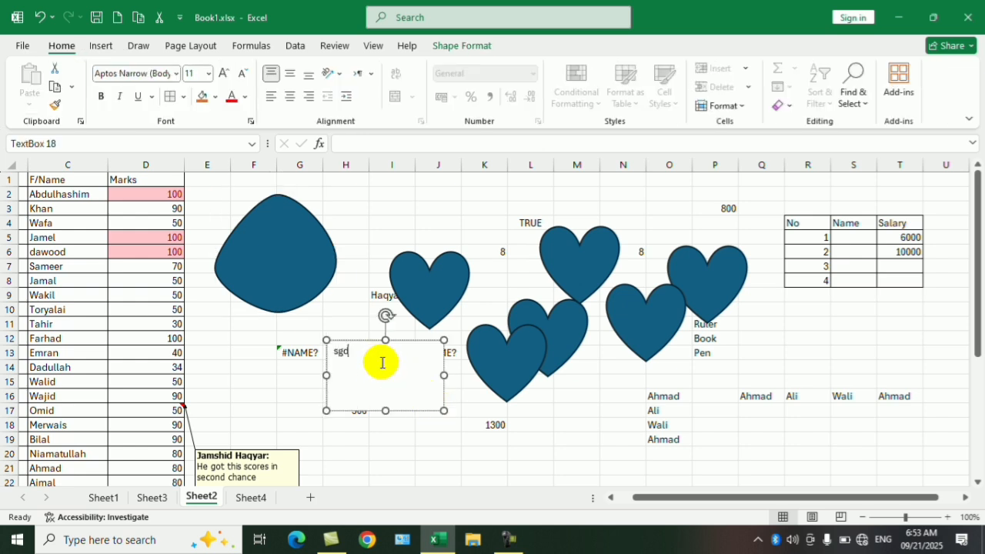
{"action": "type", "text": "sgdfgsafgsfs"}
{"action": "left_click_drag", "start_coordinate": [408, 341], "coordinate": [485, 317]}
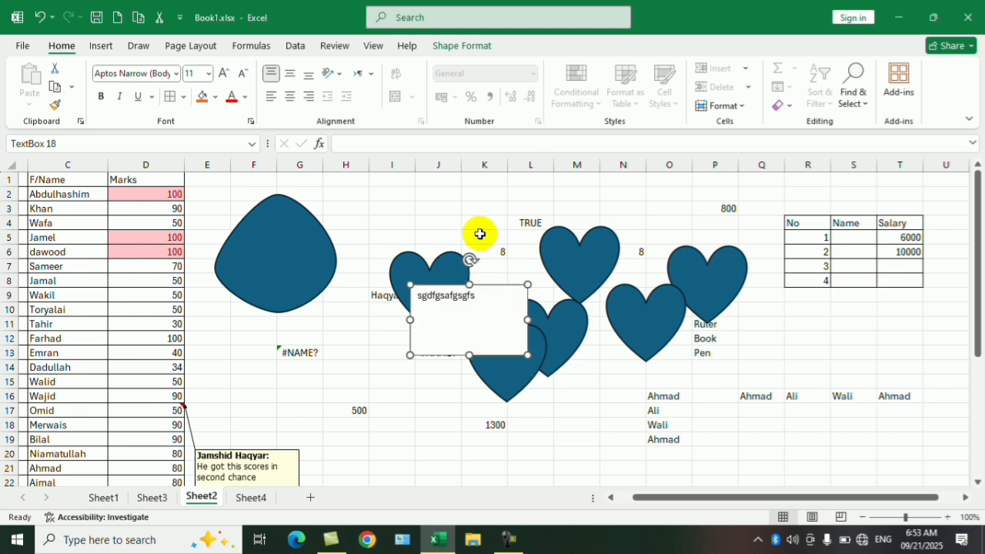
- Give the text box the orange outline shape style and a yellow fill
{"action": "left_click", "coordinate": [460, 45]}
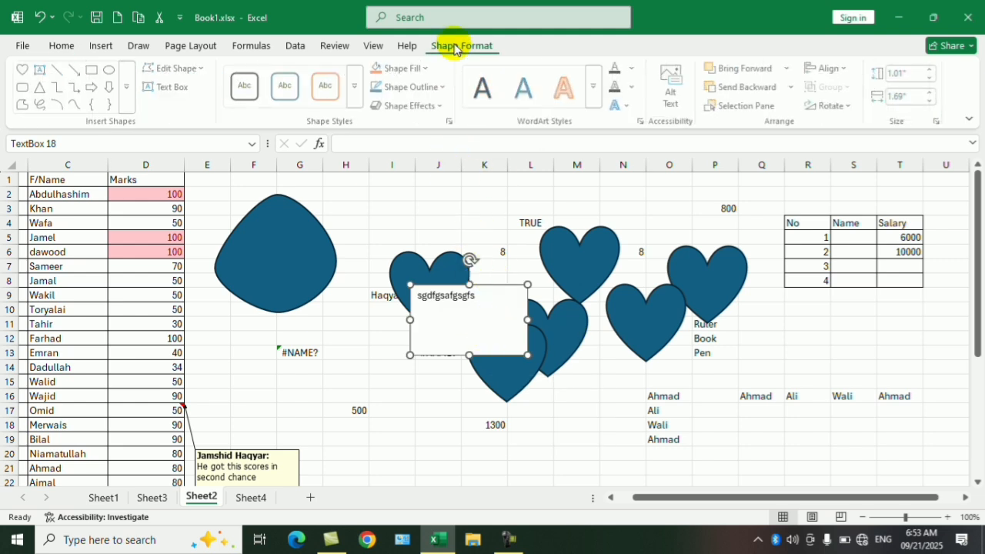
{"action": "left_click", "coordinate": [334, 93]}
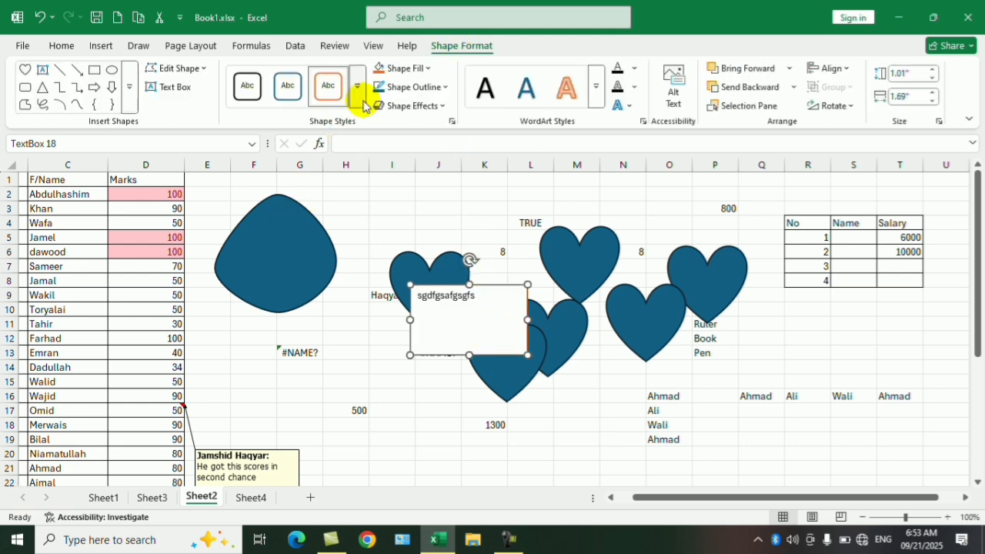
{"action": "left_click", "coordinate": [426, 69]}
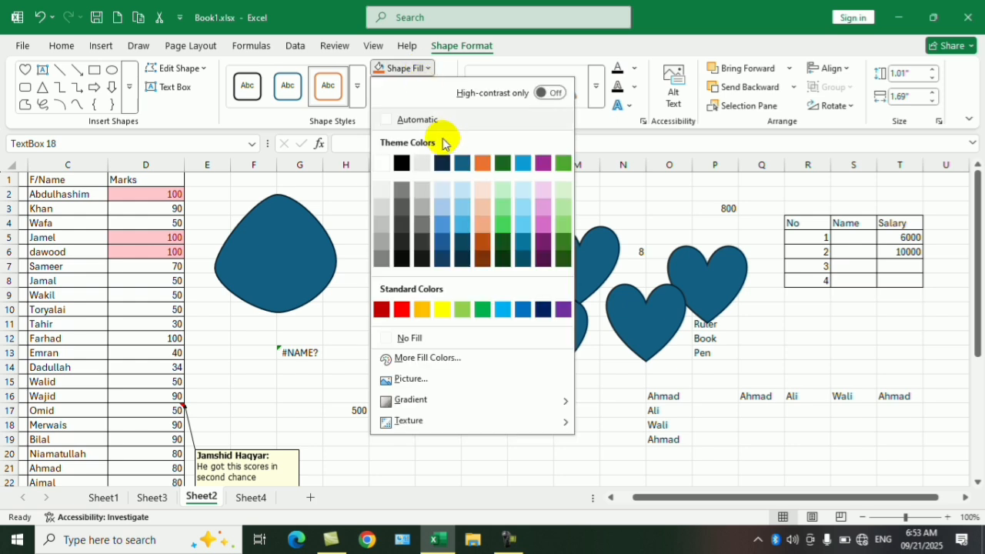
{"action": "left_click", "coordinate": [441, 311]}
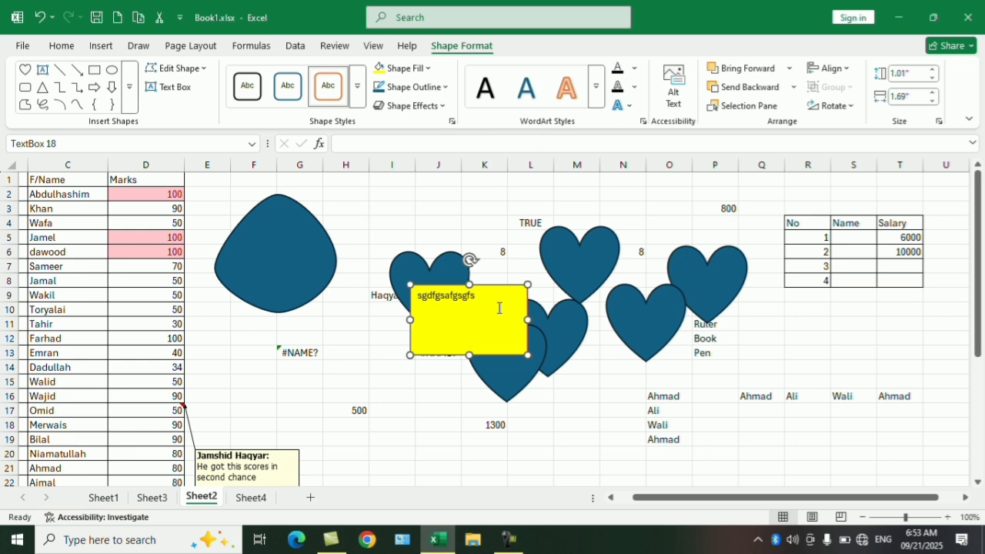
- Set the text box's outline weight to 6 pt and its colour to red
{"action": "scroll", "coordinate": [523, 314], "scroll_direction": "up", "scroll_amount": 6}
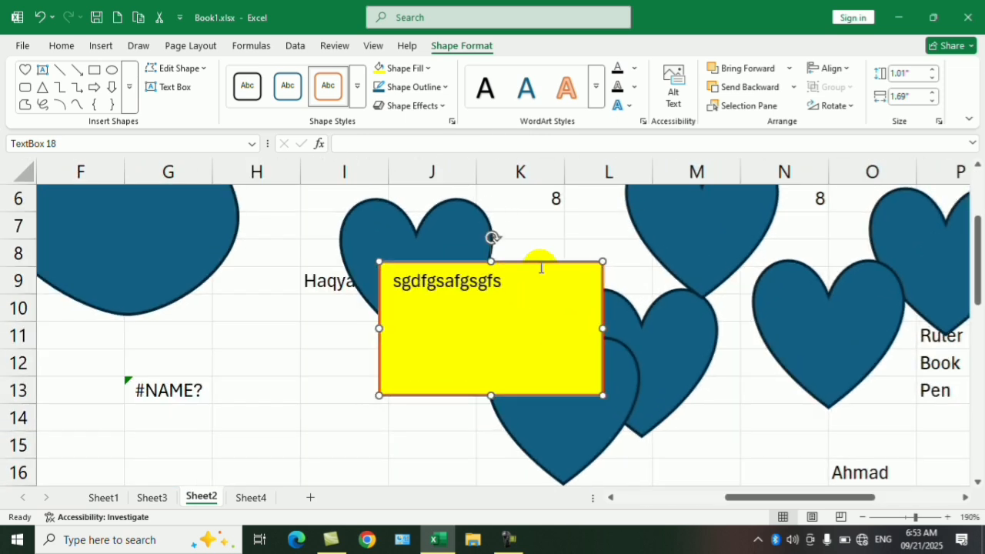
{"action": "left_click", "coordinate": [438, 88]}
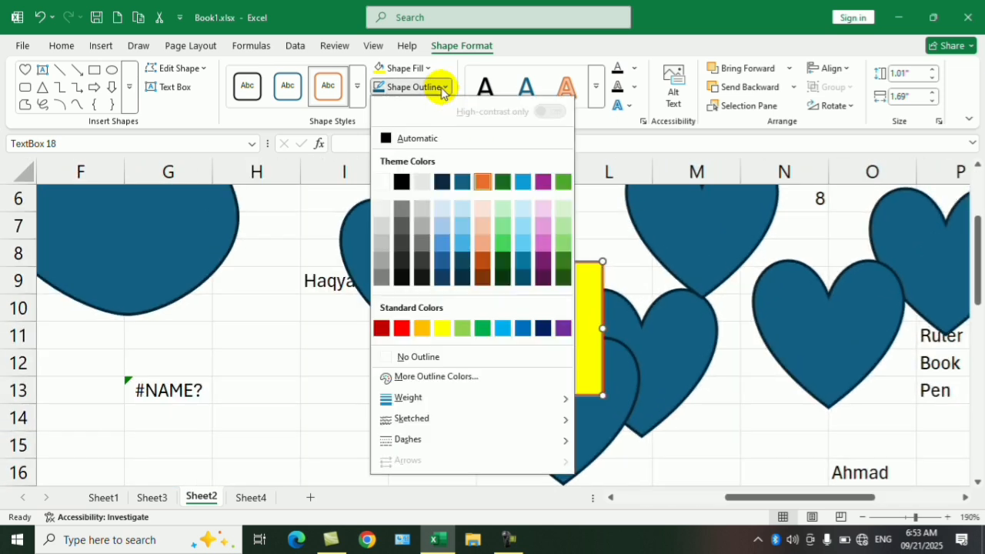
{"action": "mouse_move", "coordinate": [539, 398]}
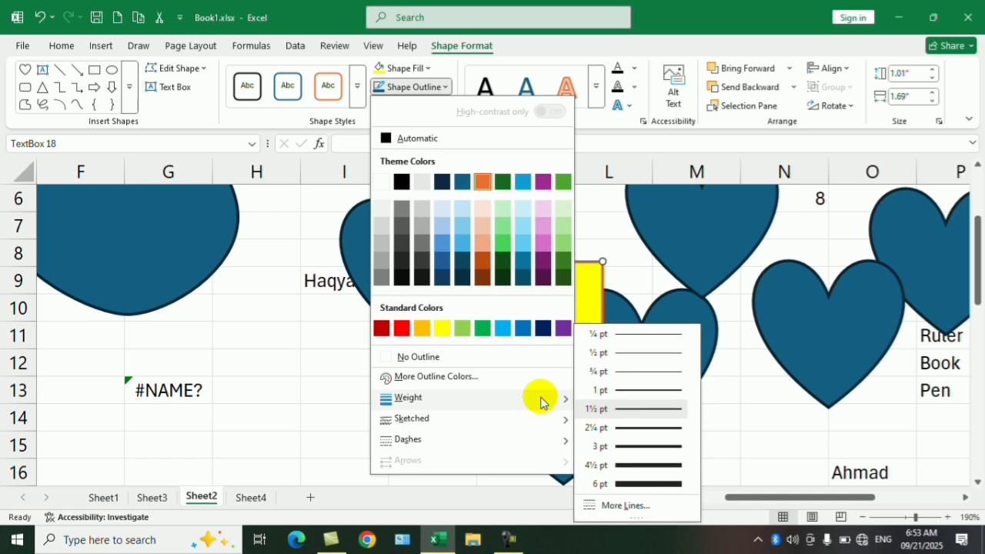
{"action": "left_click", "coordinate": [622, 484]}
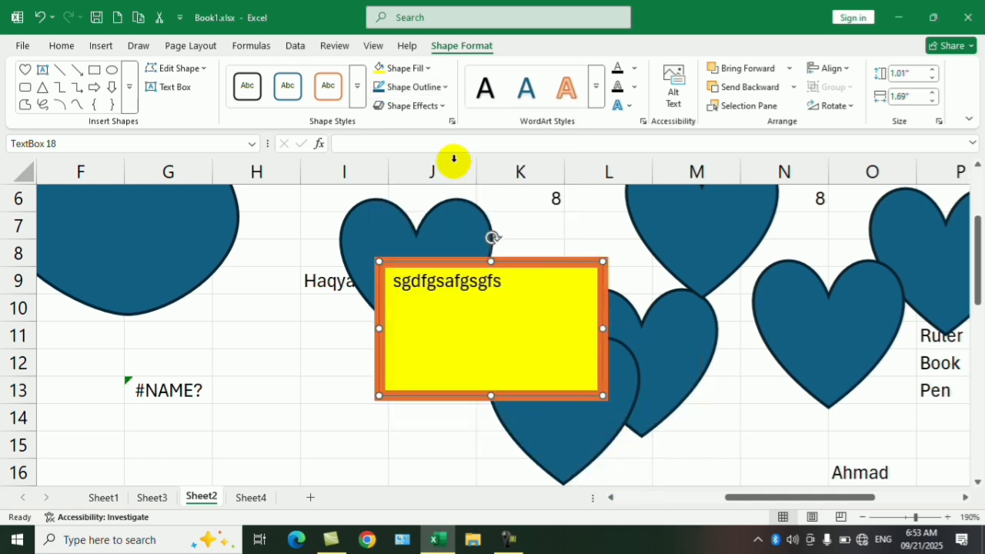
{"action": "left_click", "coordinate": [431, 87]}
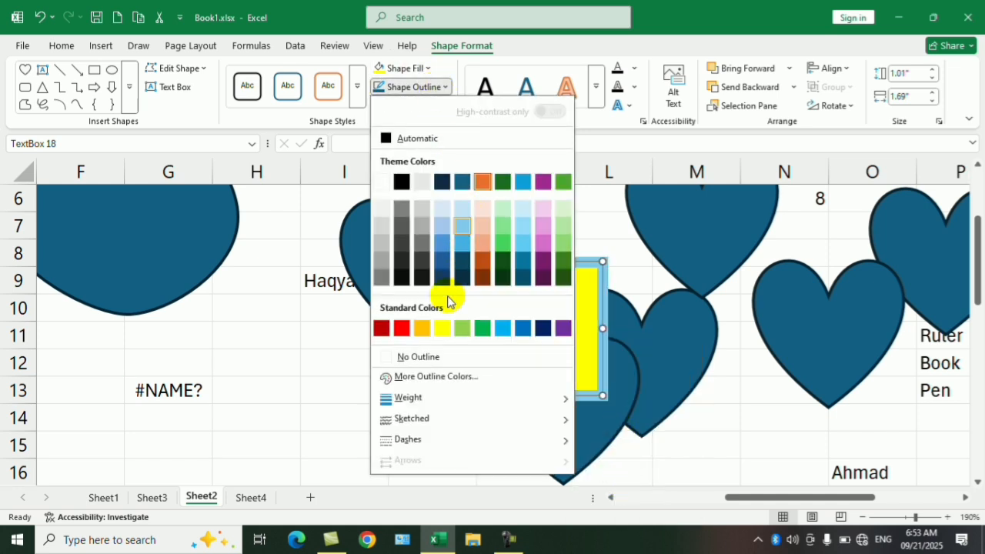
{"action": "left_click", "coordinate": [402, 328]}
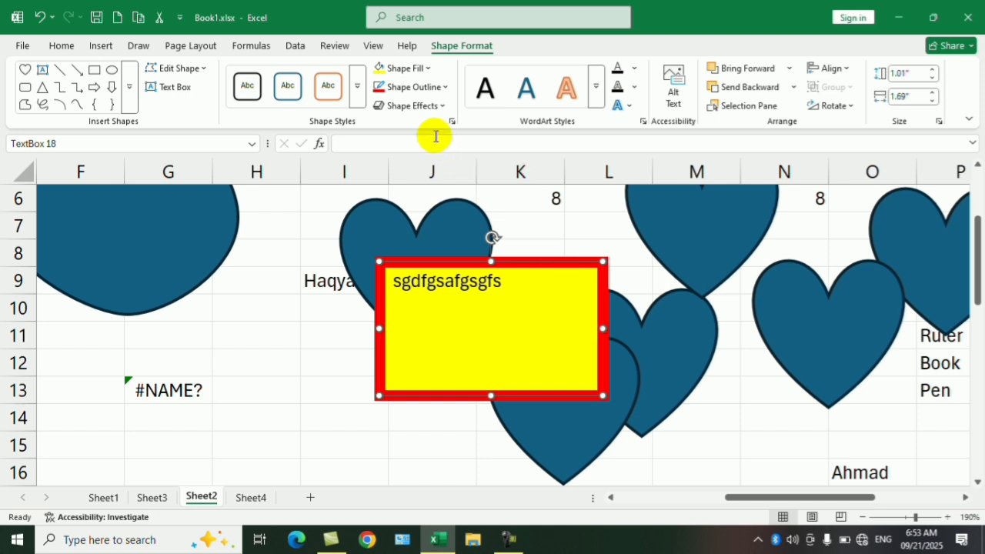
- Apply a bevel shape effect to the text box
{"action": "left_click", "coordinate": [437, 104]}
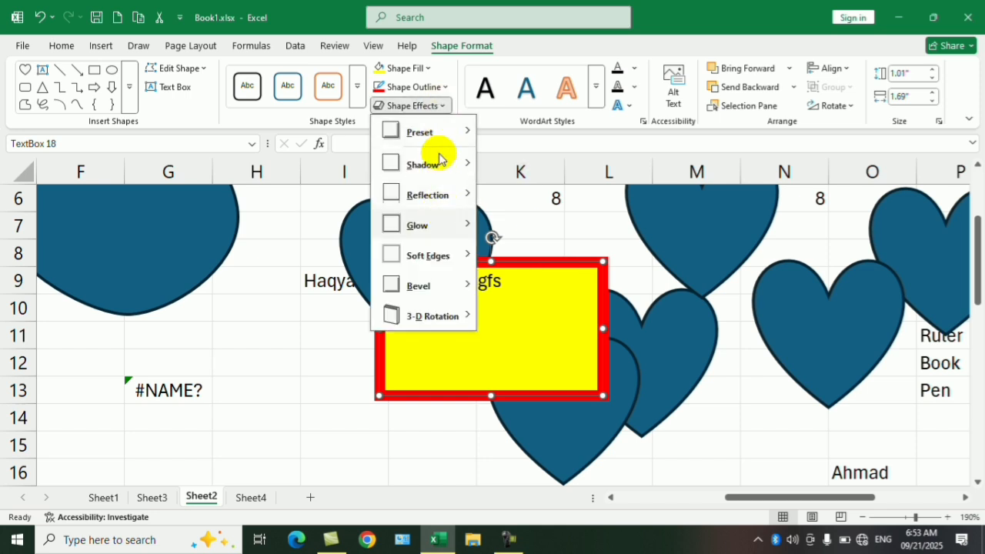
{"action": "mouse_move", "coordinate": [446, 242]}
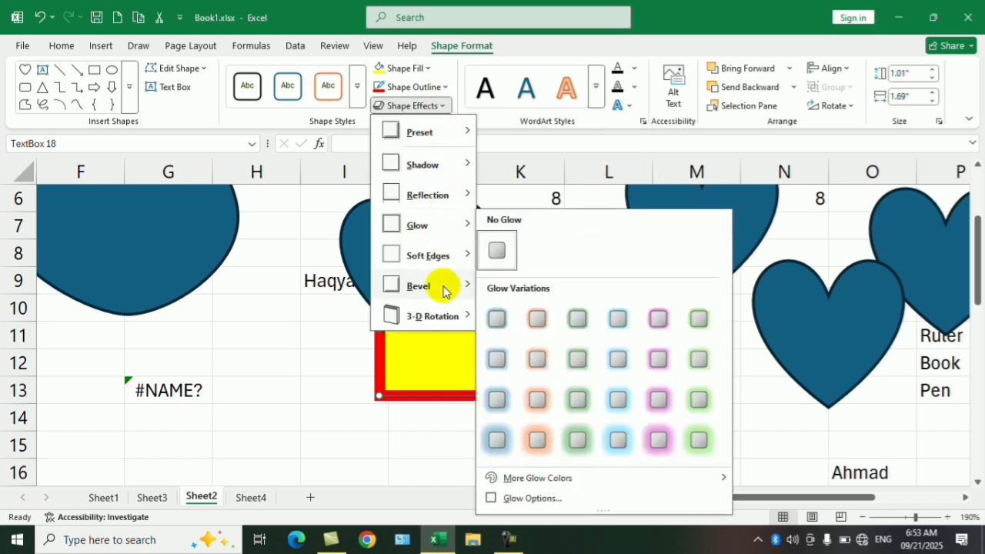
{"action": "mouse_move", "coordinate": [441, 283]}
{"action": "left_click", "coordinate": [539, 376]}
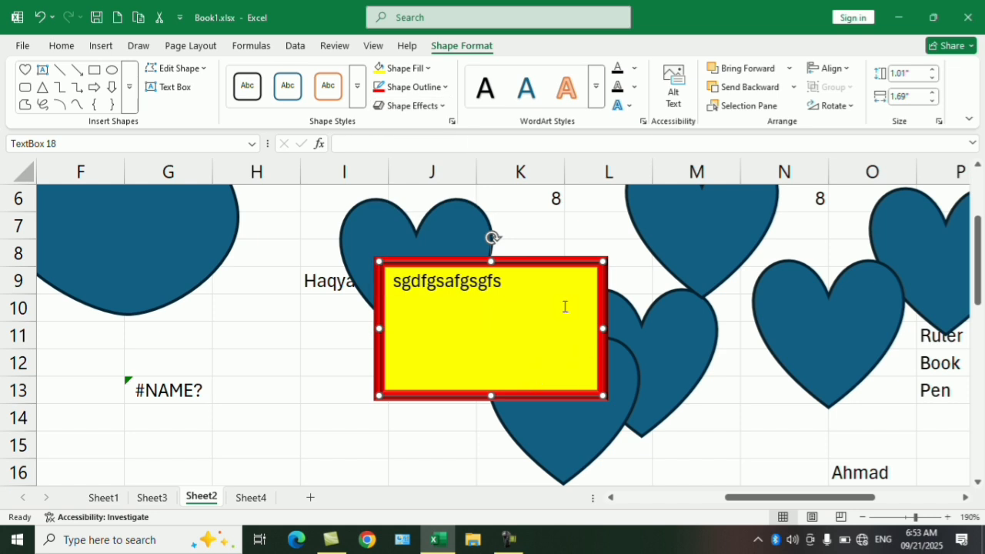
- Apply the first preset in the last row of the Perspective 3-D rotations to the text box
{"action": "left_click", "coordinate": [436, 88]}
{"action": "left_click", "coordinate": [435, 87]}
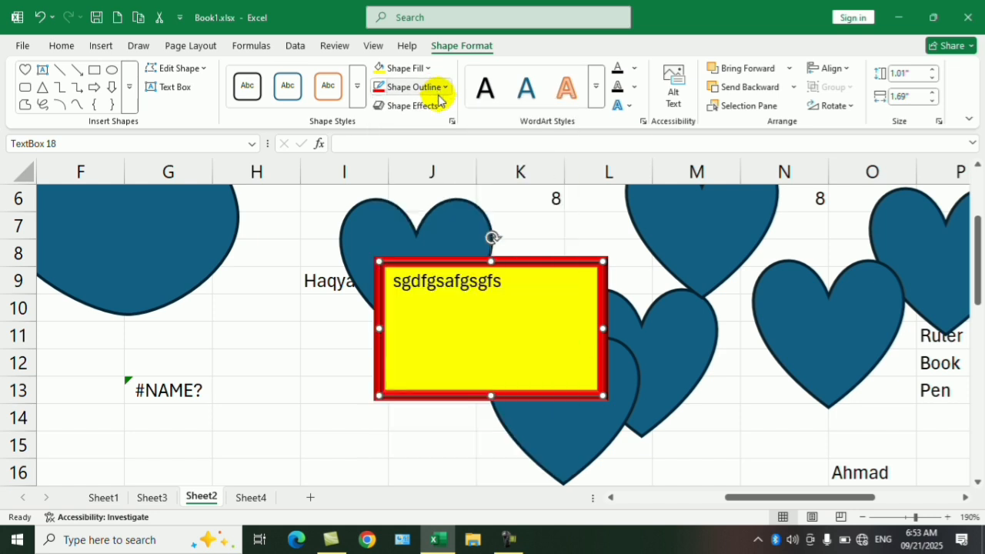
{"action": "left_click", "coordinate": [436, 106]}
{"action": "mouse_move", "coordinate": [431, 318]}
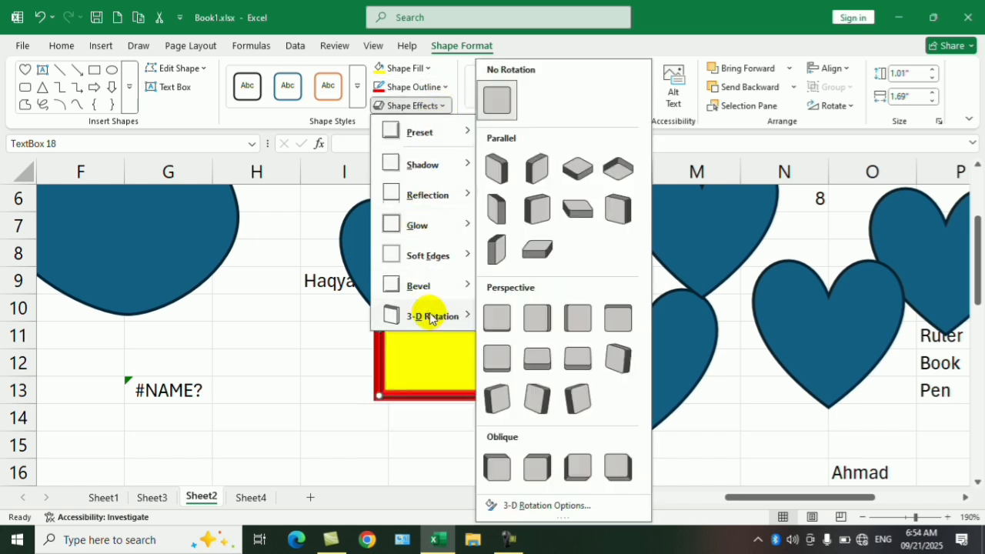
{"action": "left_click", "coordinate": [497, 399]}
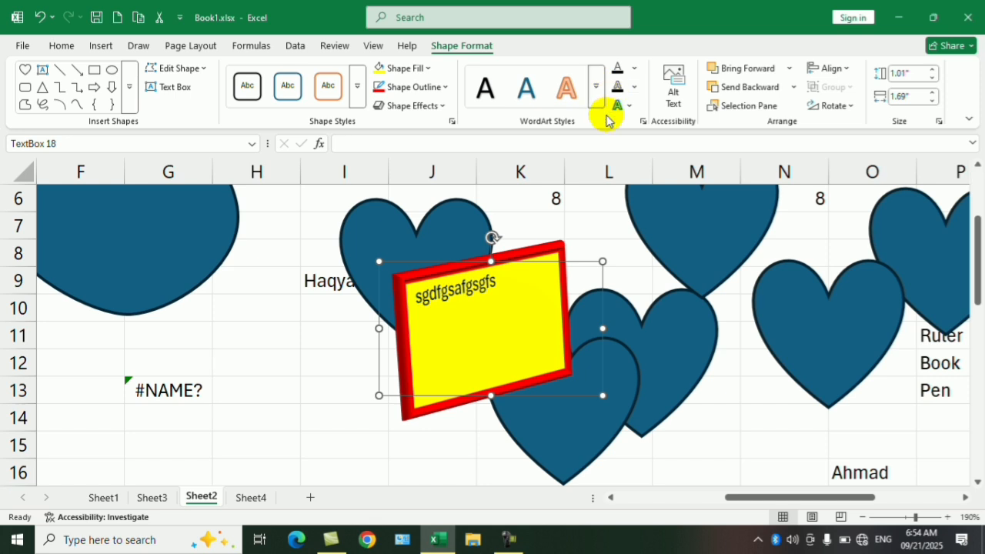
{"action": "left_click", "coordinate": [630, 109]}
{"action": "left_click", "coordinate": [632, 110]}
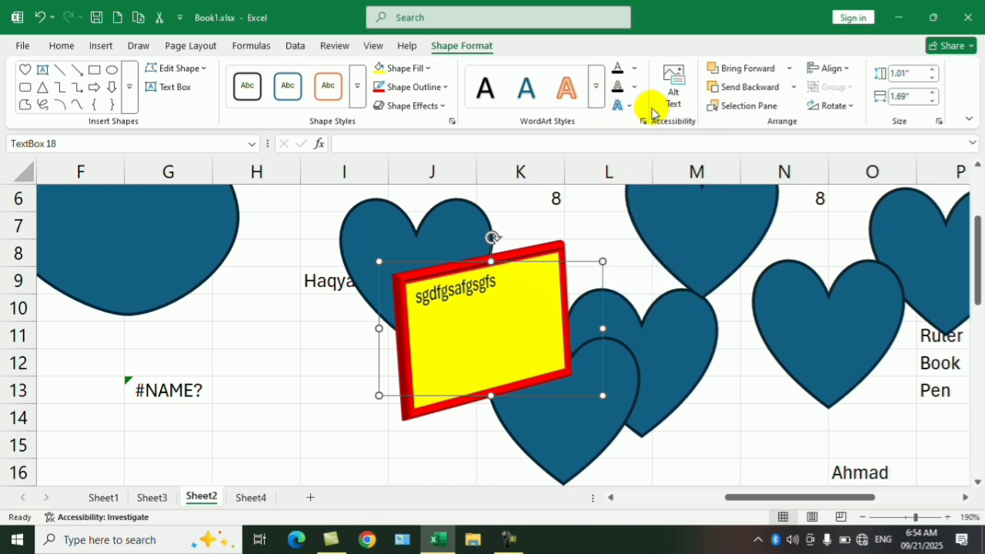
{"action": "left_click", "coordinate": [473, 317]}
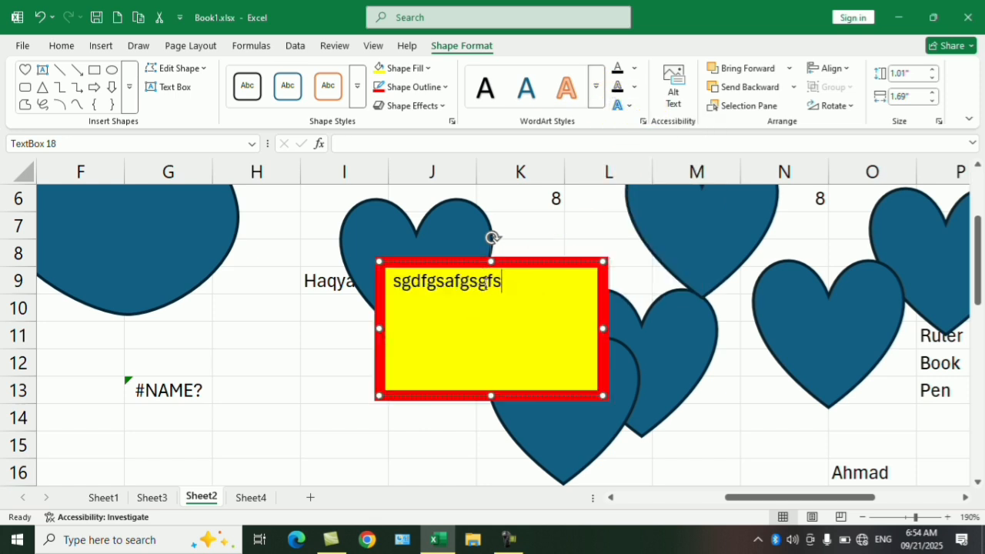
{"action": "left_click", "coordinate": [531, 262]}
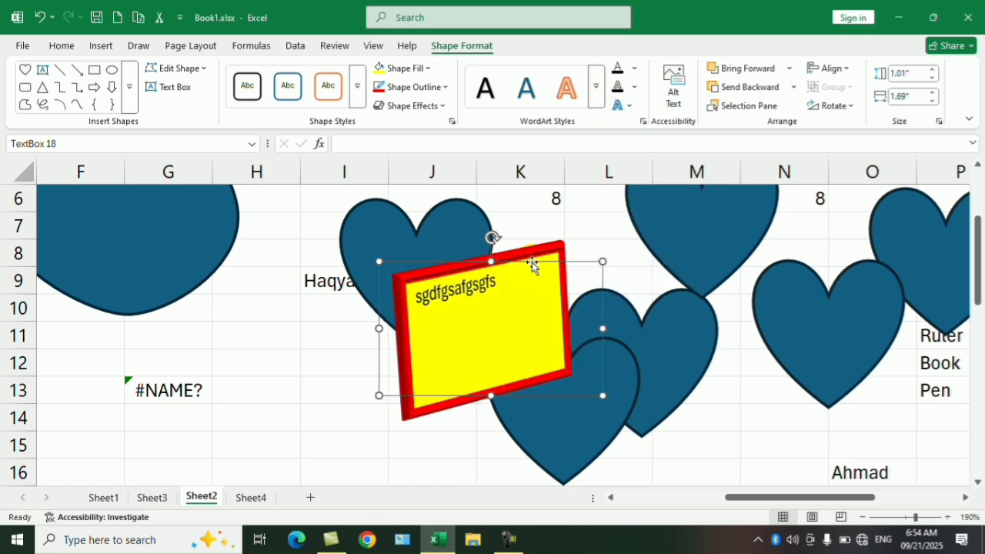
- Send the yellow text box backward in the stacking order
{"action": "left_click", "coordinate": [759, 91]}
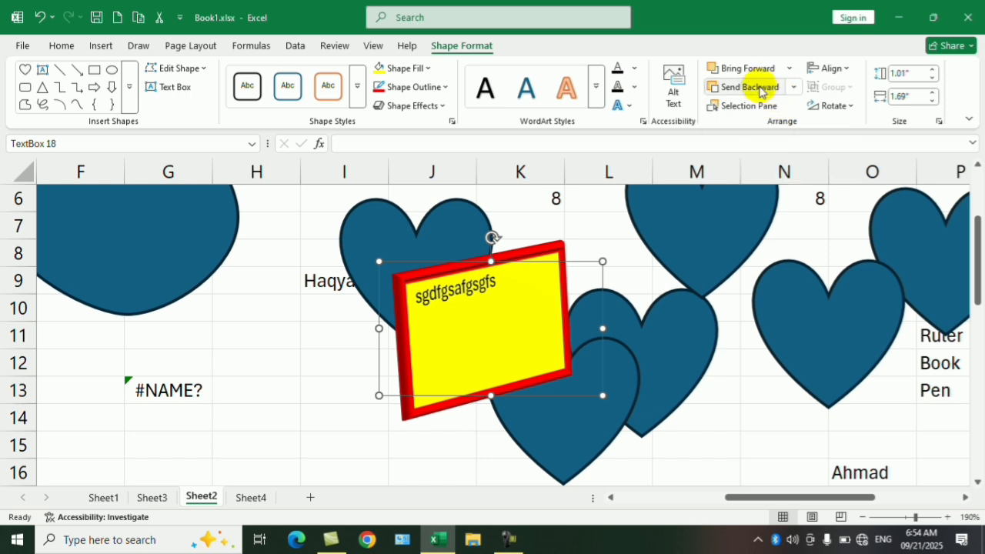
{"action": "left_click", "coordinate": [793, 87]}
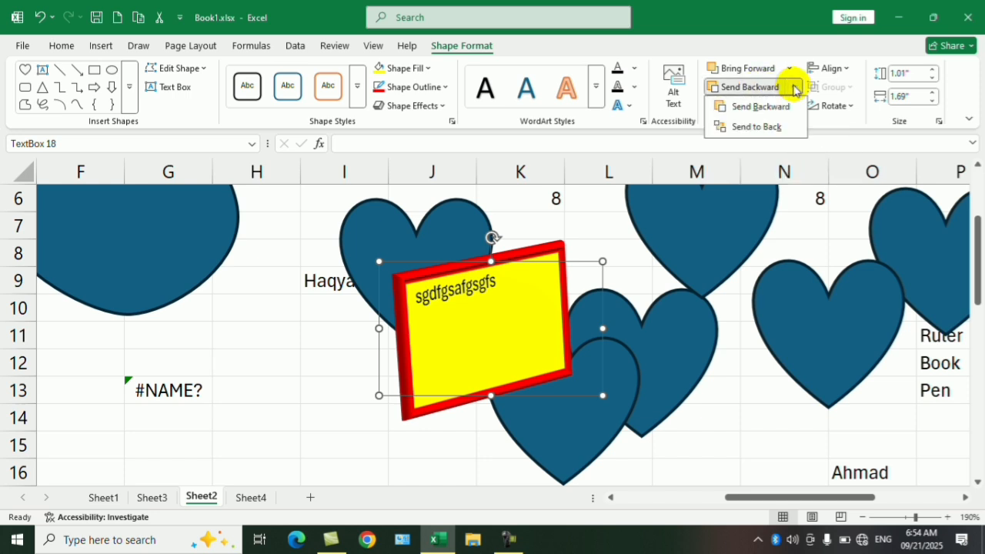
{"action": "left_click", "coordinate": [783, 106]}
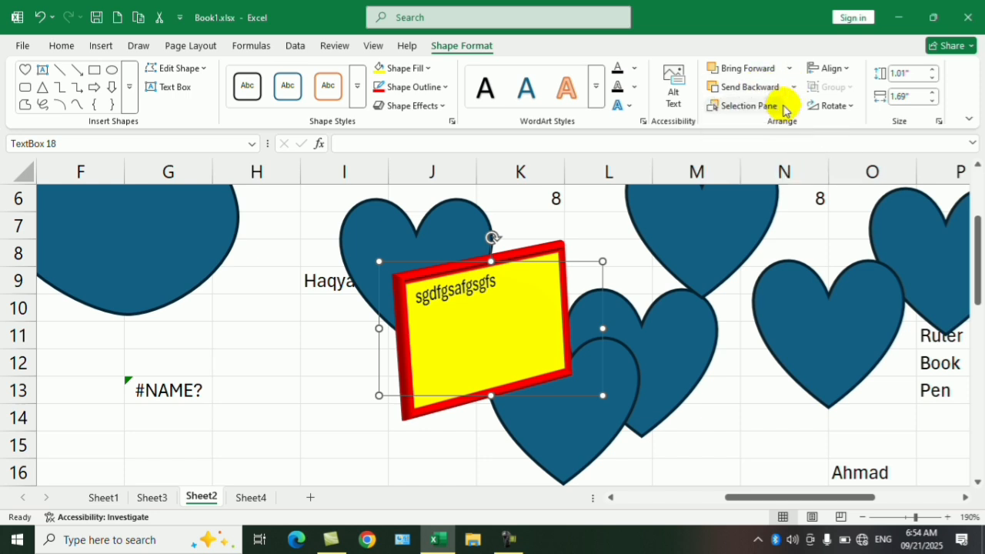
- Send Heart 16 one level backward behind the overlapping heart, and bring it forward again
{"action": "left_click", "coordinate": [620, 367]}
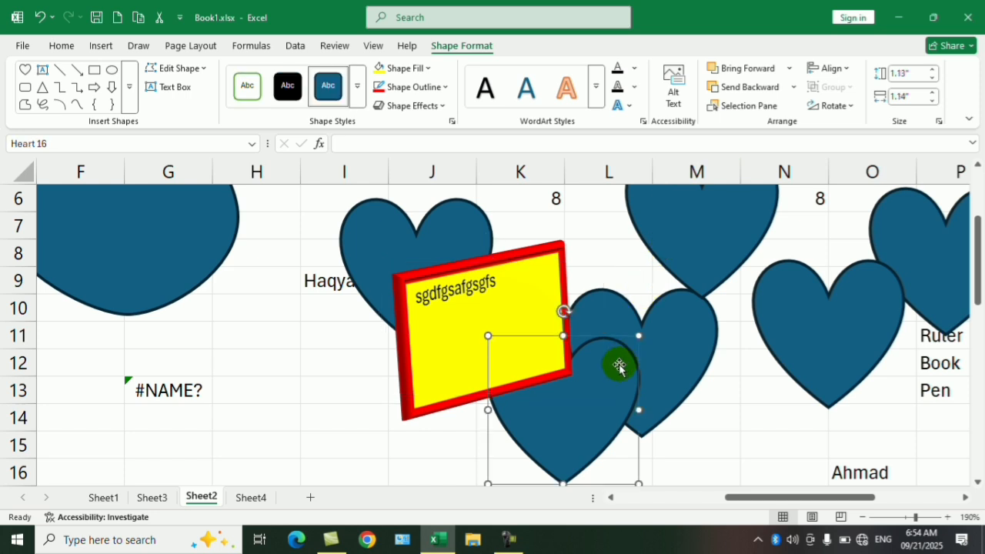
{"action": "left_click", "coordinate": [766, 88]}
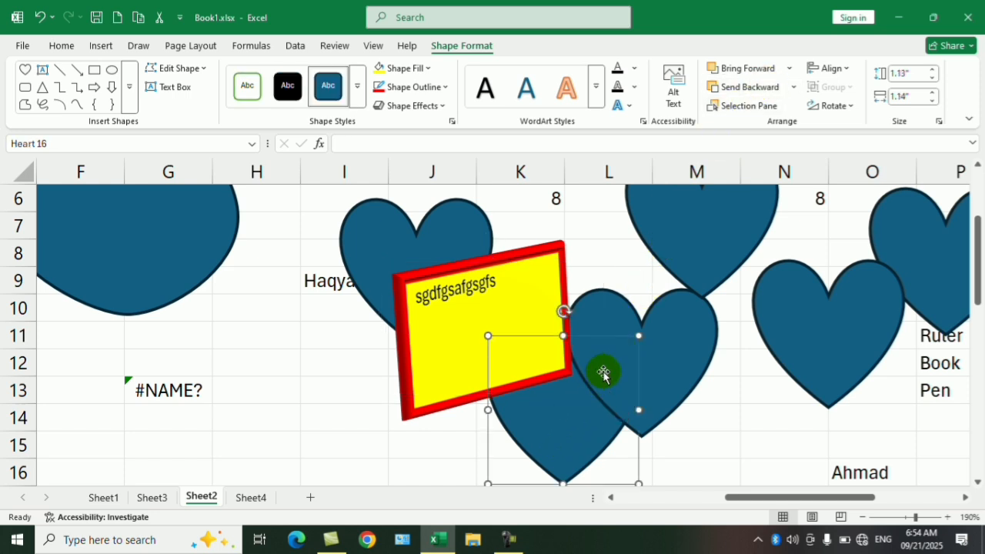
{"action": "left_click", "coordinate": [755, 74]}
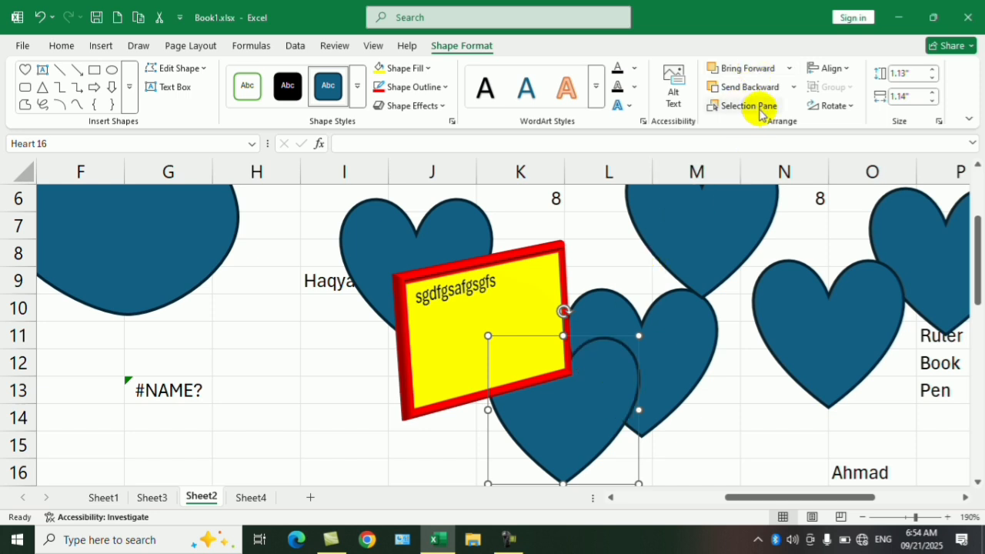